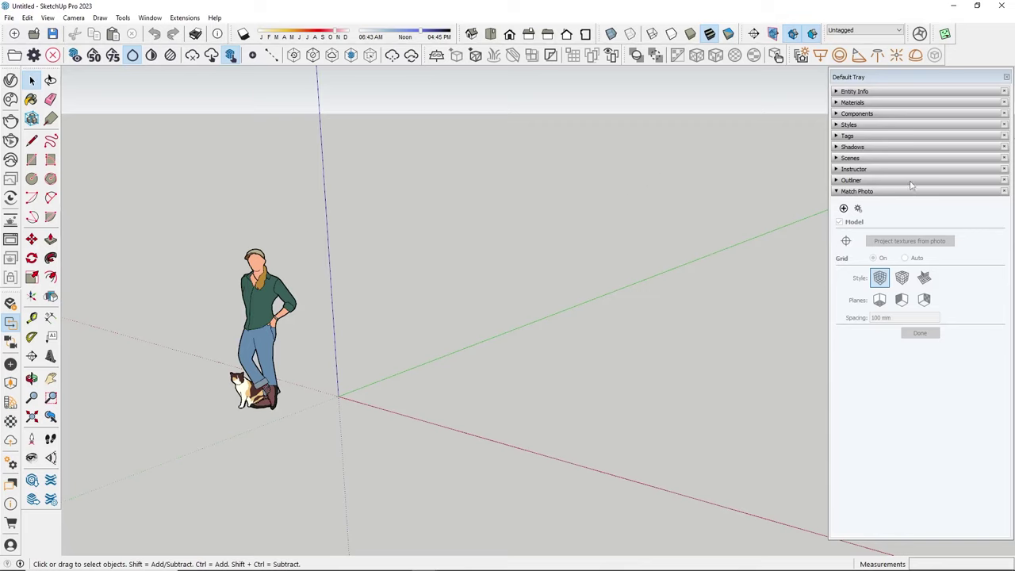
# - Hide the Match Photo settings, then show them again from the tray panel list
pyautogui.click(1004, 191)
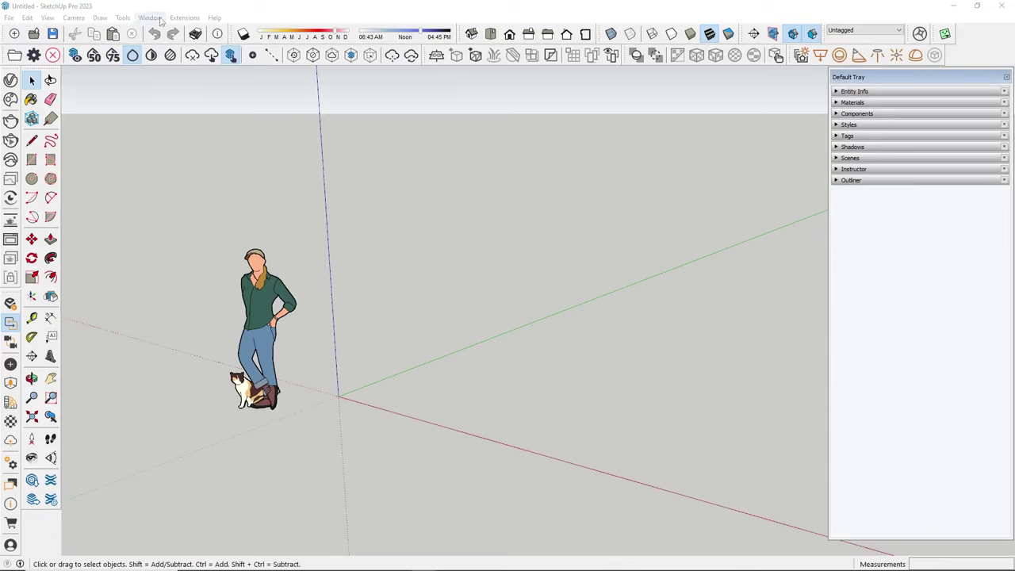
pyautogui.click(150, 17)
pyautogui.moveTo(169, 30)
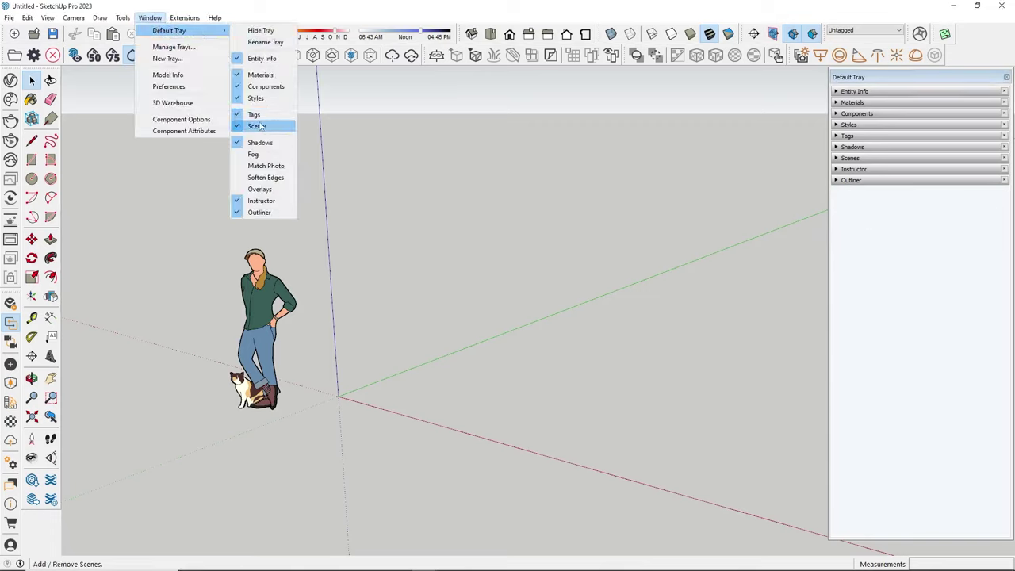
pyautogui.click(266, 167)
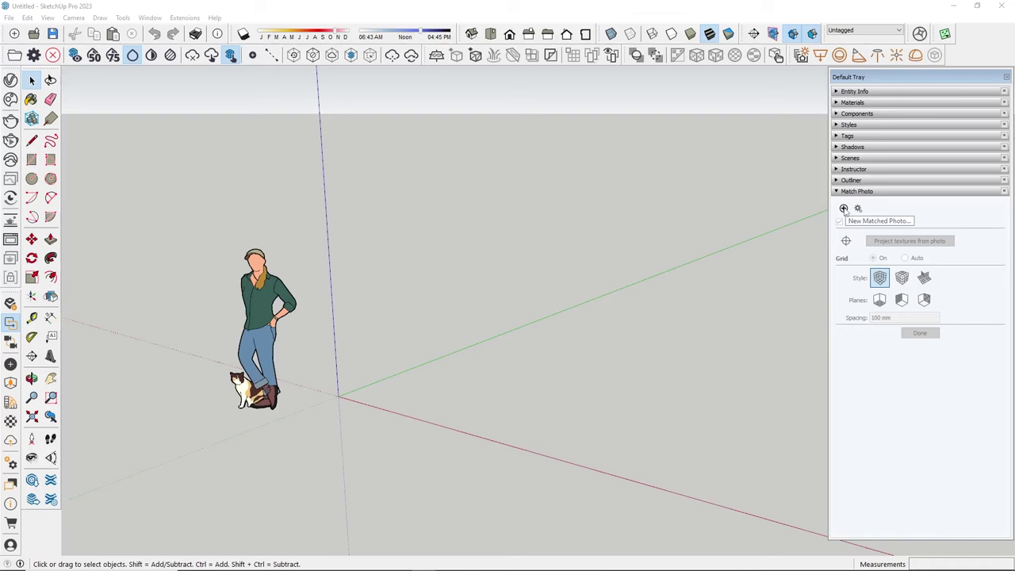
# - Load the wooden wardrobe image from Pictures as a new matched photo
pyautogui.click(844, 208)
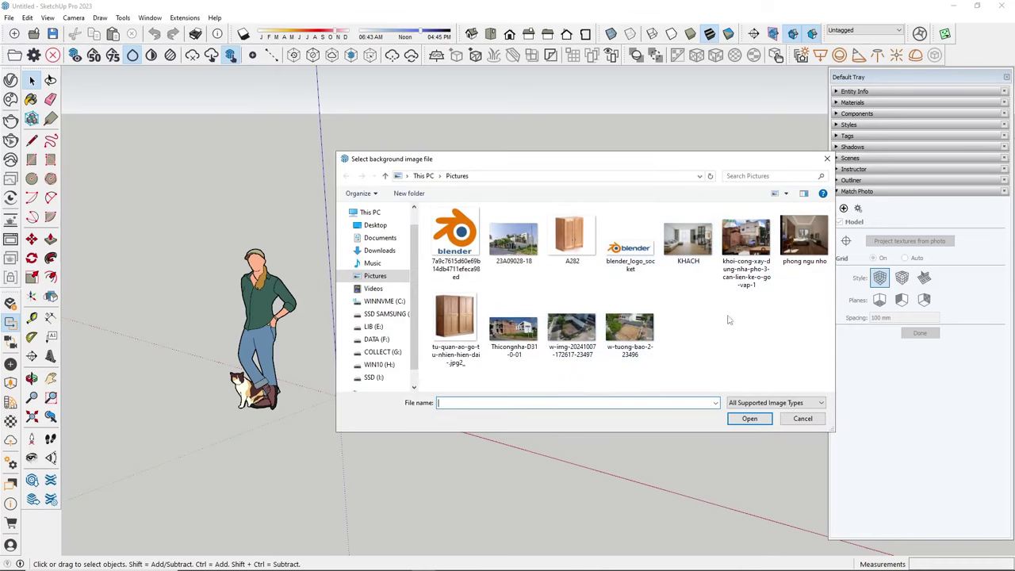
pyautogui.click(451, 315)
pyautogui.click(745, 419)
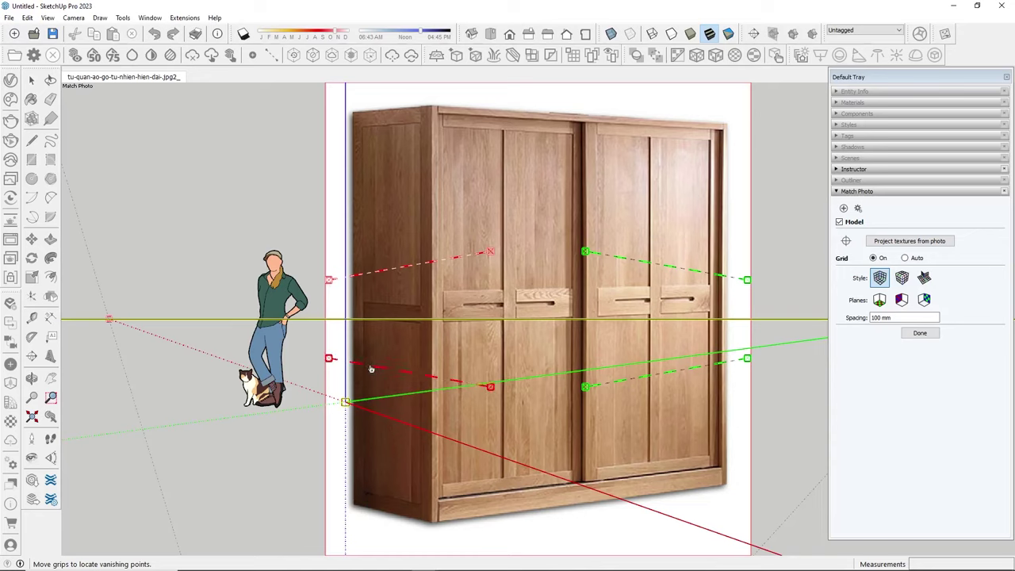
# - Align the lower red perspective line with the bottom edge of the wardrobe's left side
pyautogui.moveTo(371, 369)
pyautogui.mouseDown()
pyautogui.moveTo(318, 454)
pyautogui.moveTo(303, 452)
pyautogui.mouseUp()
pyautogui.moveTo(287, 433)
pyautogui.mouseDown()
pyautogui.moveTo(267, 489)
pyautogui.moveTo(322, 494)
pyautogui.mouseUp()
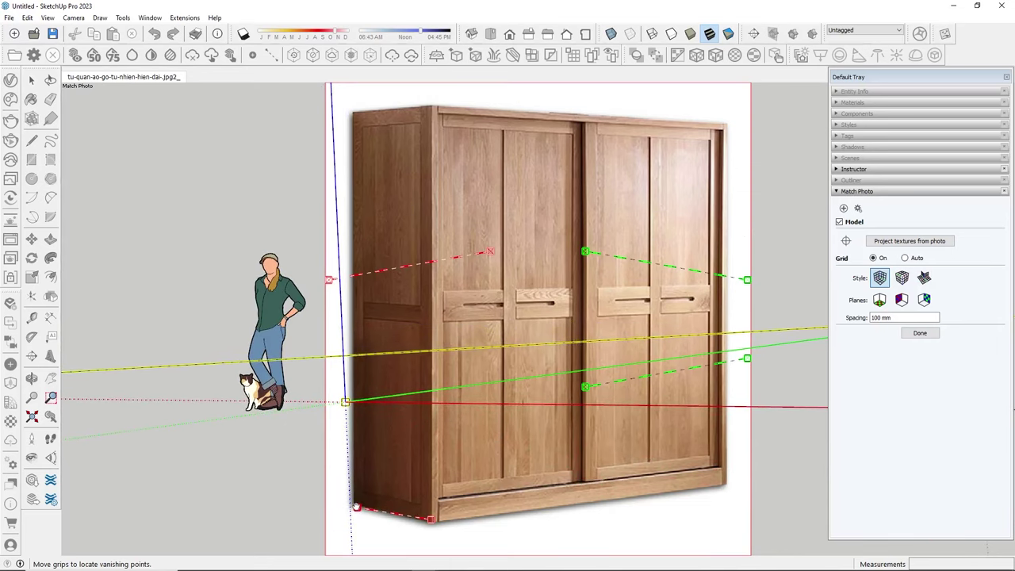
pyautogui.scroll(2, 394, 532)
pyautogui.scroll(3, 467, 536)
pyautogui.scroll(3, 437, 513)
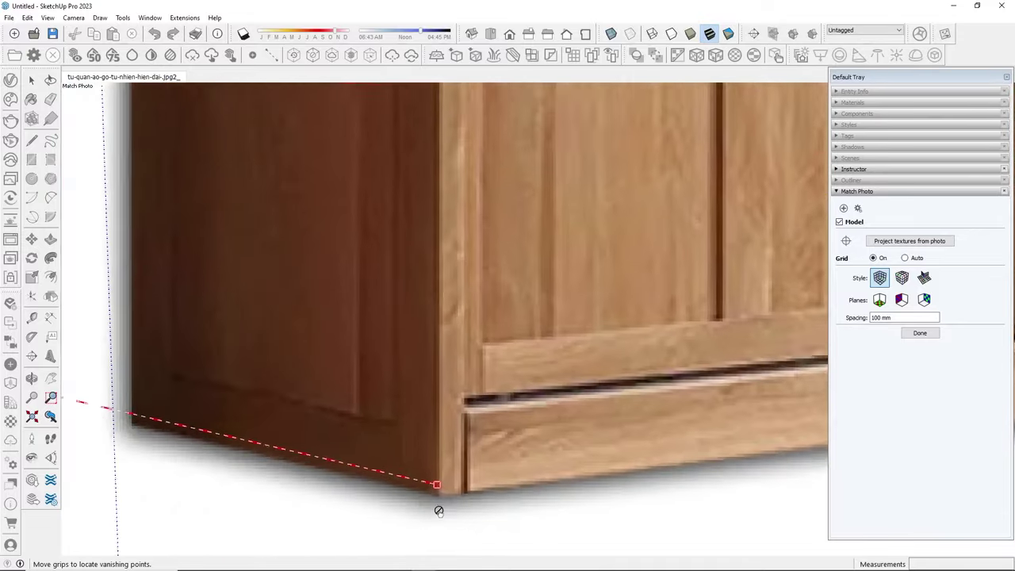
pyautogui.scroll(2, 441, 481)
pyautogui.scroll(-2, 441, 481)
pyautogui.scroll(-3, 357, 463)
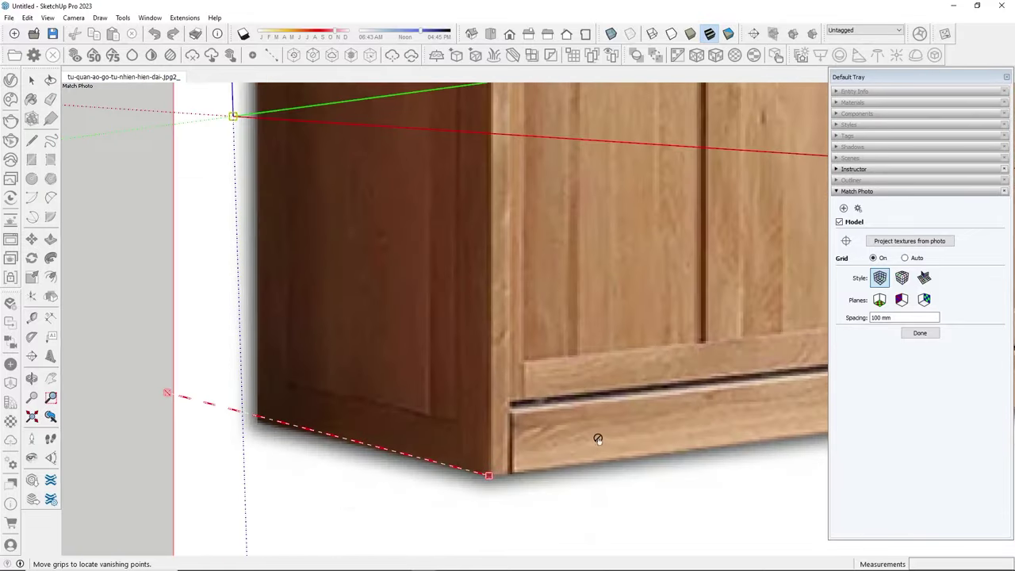
pyautogui.scroll(-1, 261, 448)
pyautogui.scroll(2, 261, 448)
pyautogui.moveTo(271, 369); pyautogui.dragTo(417, 419)
pyautogui.scroll(-2, 419, 420)
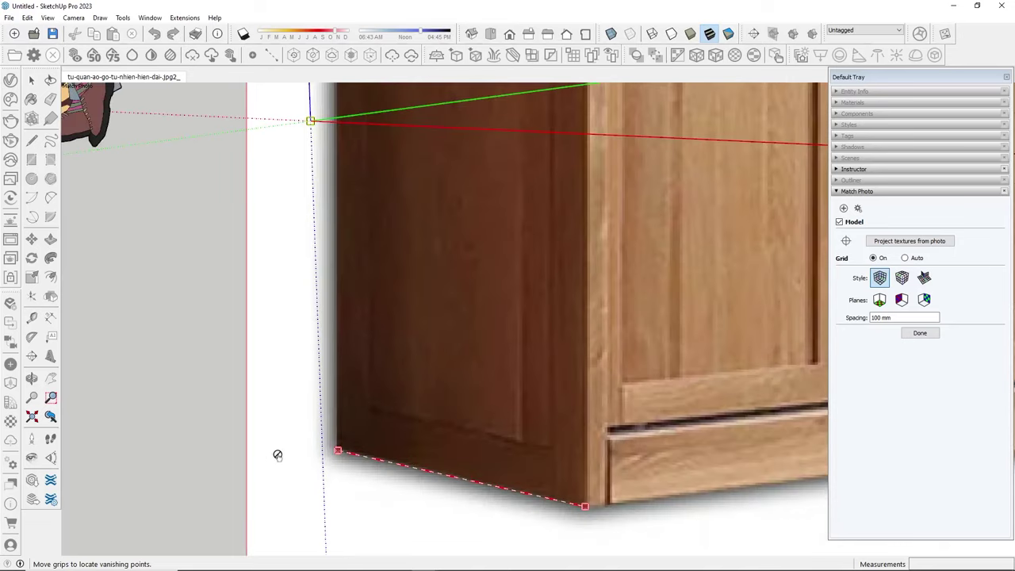
pyautogui.scroll(-2, 276, 453)
pyautogui.scroll(-2, 373, 476)
pyautogui.scroll(4, 471, 196)
pyautogui.scroll(1, 479, 226)
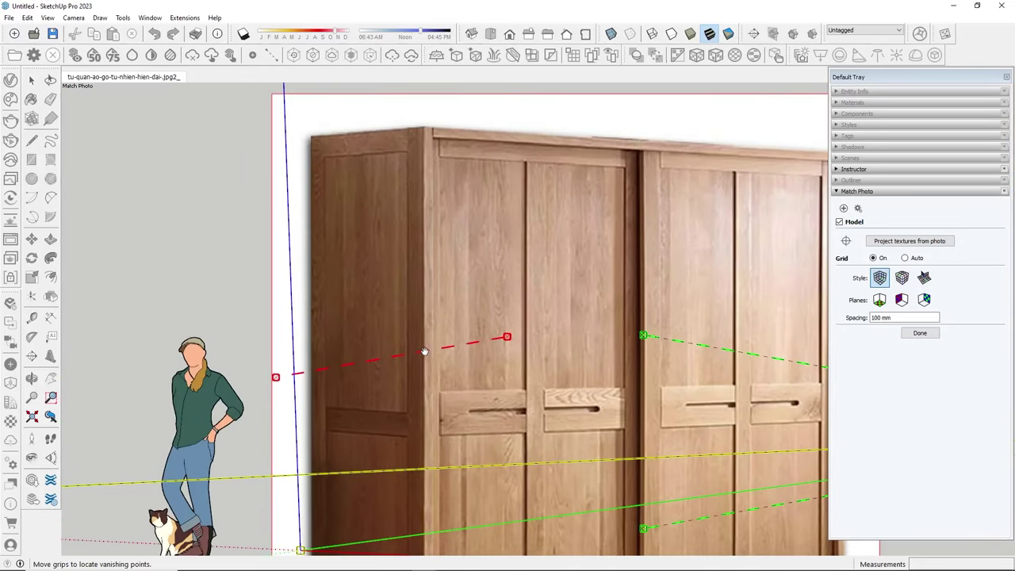
# - Pin the upper red perspective line to the wardrobe side's top corners
pyautogui.moveTo(433, 343); pyautogui.dragTo(359, 181)
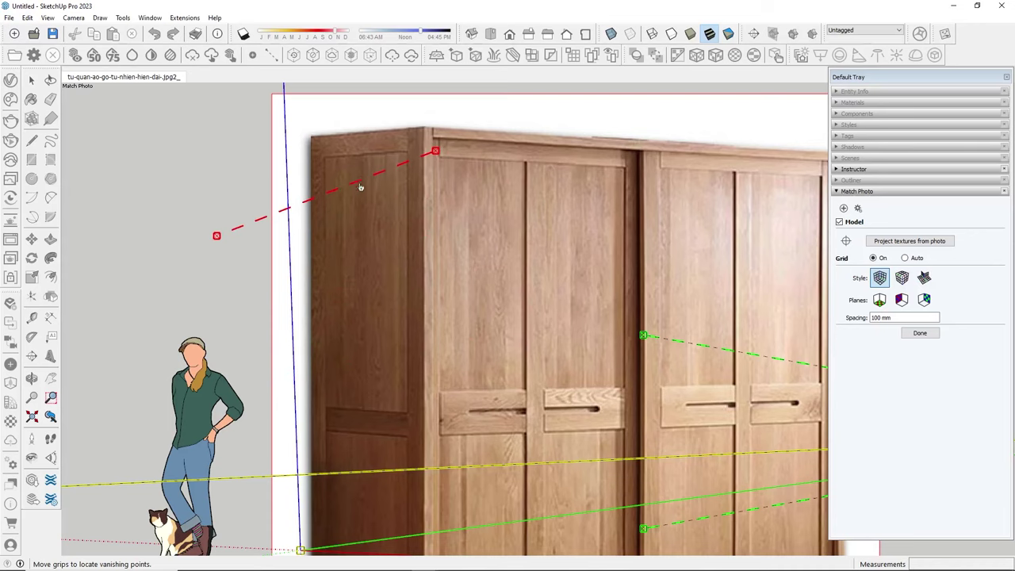
pyautogui.scroll(1, 344, 151)
pyautogui.scroll(2, 345, 152)
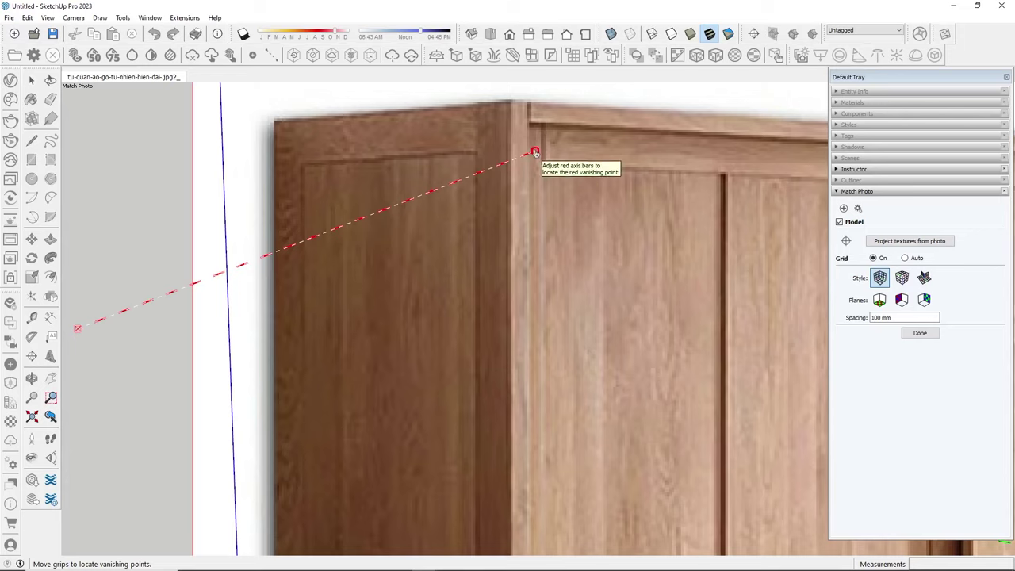
pyautogui.moveTo(536, 151); pyautogui.dragTo(510, 102)
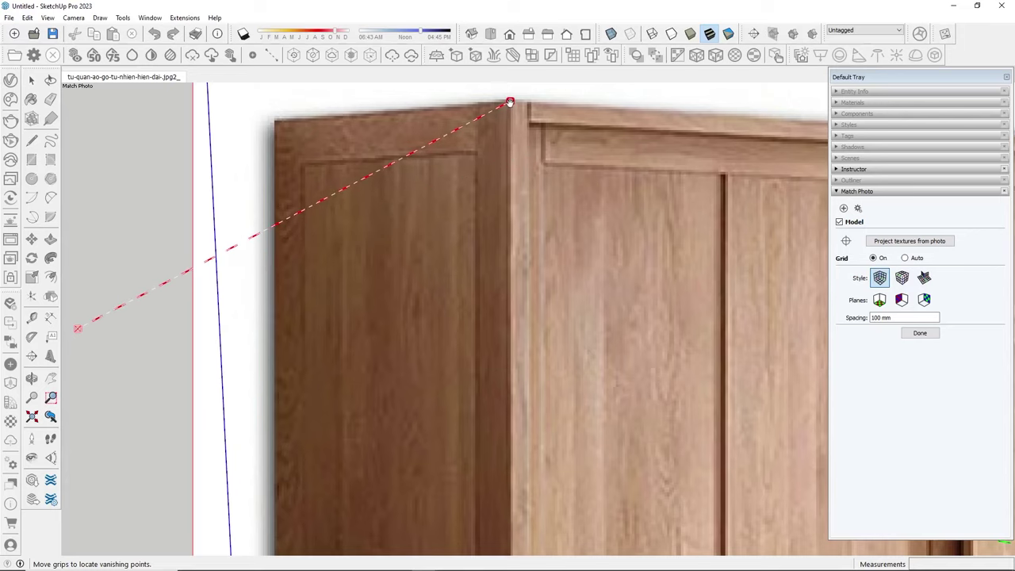
pyautogui.moveTo(78, 328)
pyautogui.mouseDown()
pyautogui.moveTo(281, 141)
pyautogui.moveTo(277, 121)
pyautogui.mouseUp()
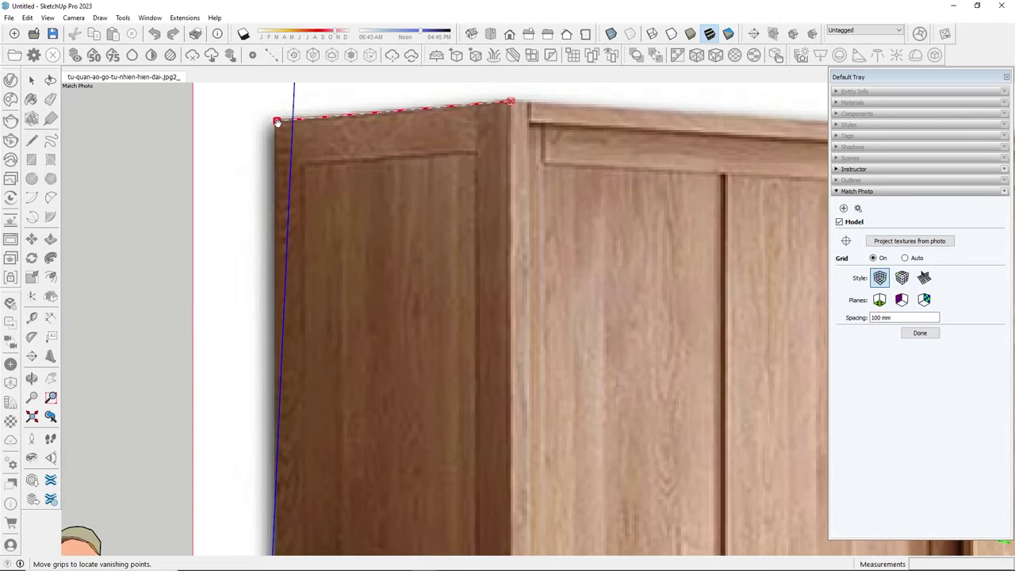
pyautogui.scroll(-2, 294, 231)
pyautogui.scroll(-3, 345, 262)
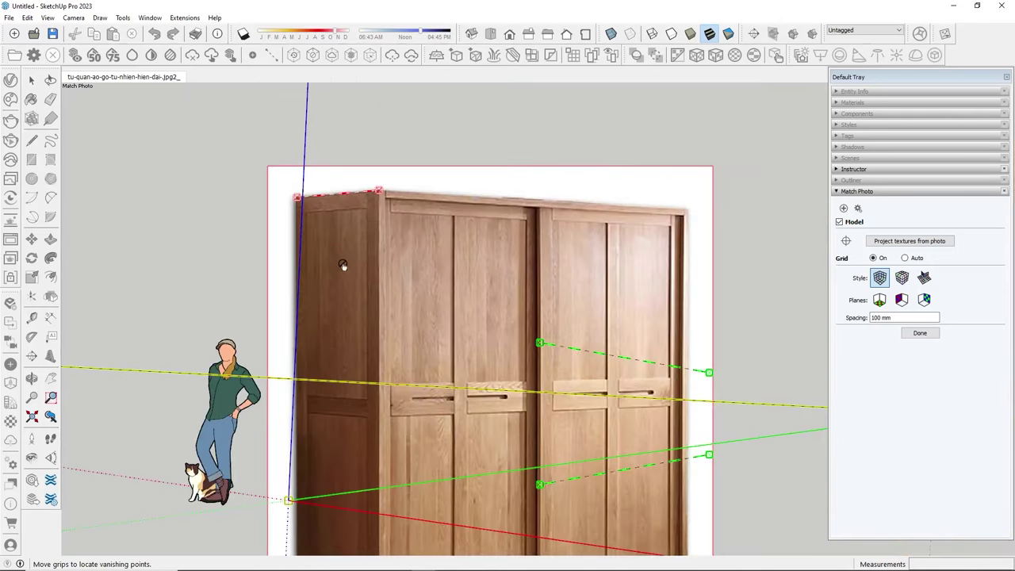
pyautogui.scroll(-2, 397, 317)
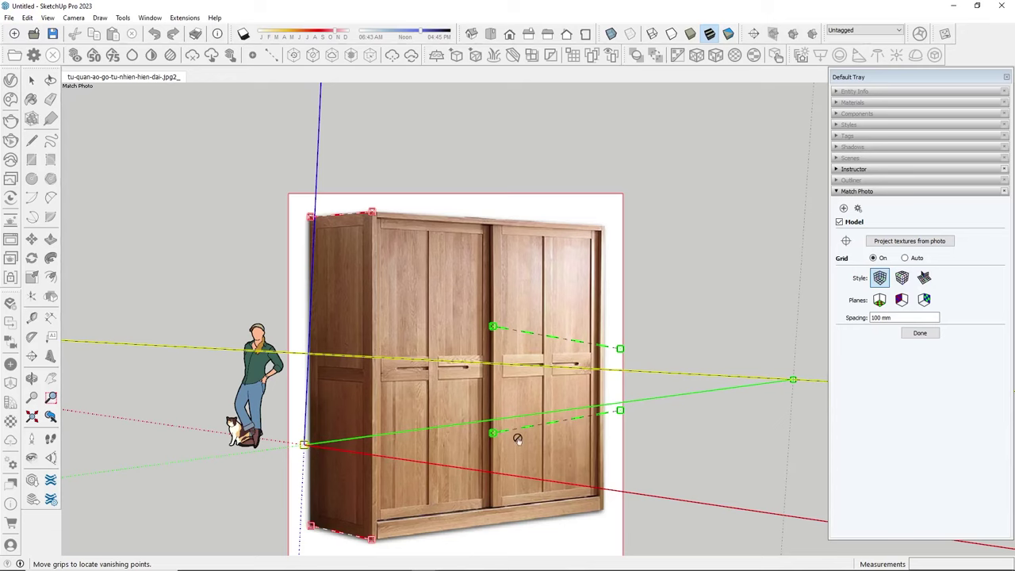
# - Roughly place both green lines, then pin the lower one to the front bottom corners
pyautogui.moveTo(487, 449); pyautogui.dragTo(440, 519)
pyautogui.moveTo(526, 332)
pyautogui.mouseDown()
pyautogui.moveTo(442, 207)
pyautogui.moveTo(410, 208)
pyautogui.mouseUp()
pyautogui.scroll(2, 445, 544)
pyautogui.scroll(2, 445, 544)
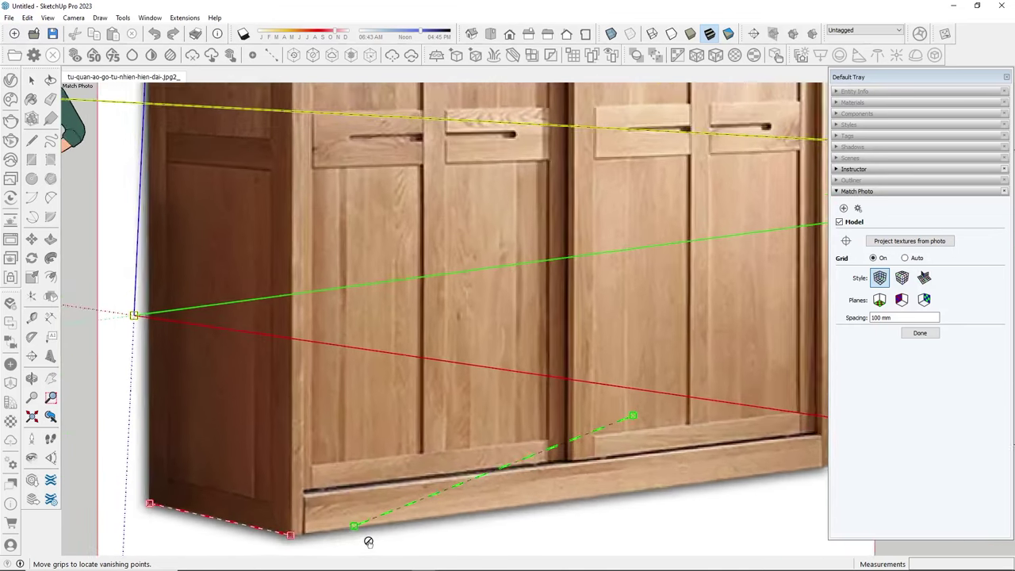
pyautogui.scroll(2, 365, 537)
pyautogui.moveTo(351, 521); pyautogui.dragTo(254, 532)
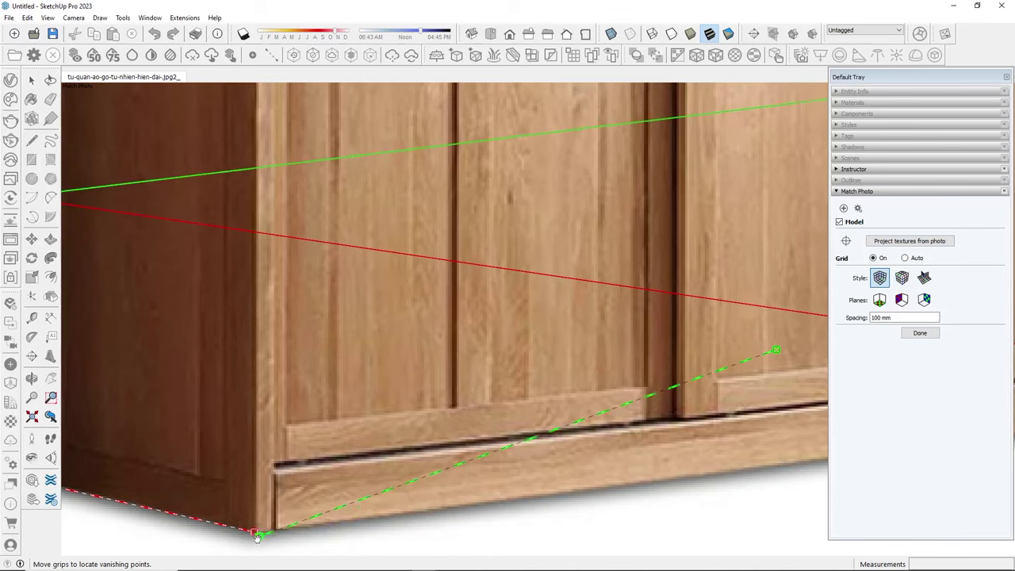
pyautogui.scroll(-3, 219, 472)
pyautogui.scroll(3, 635, 420)
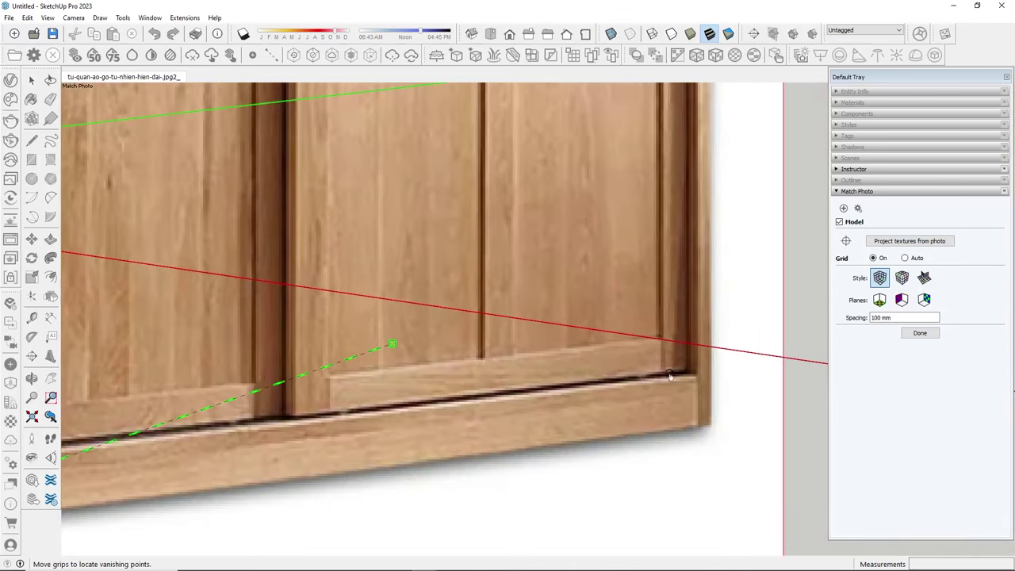
pyautogui.scroll(1, 333, 357)
pyautogui.moveTo(339, 337); pyautogui.dragTo(733, 436)
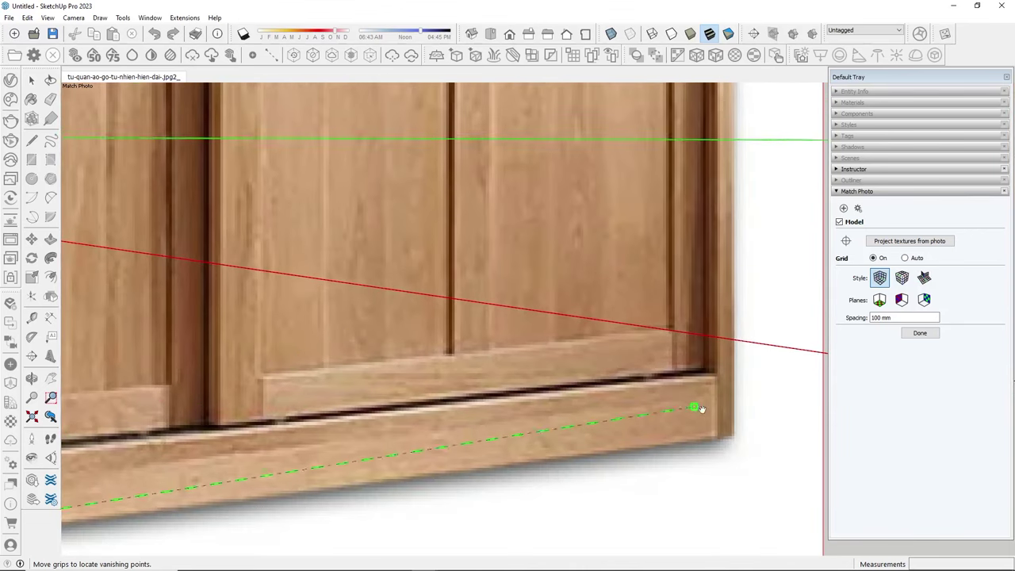
pyautogui.scroll(-1, 482, 514)
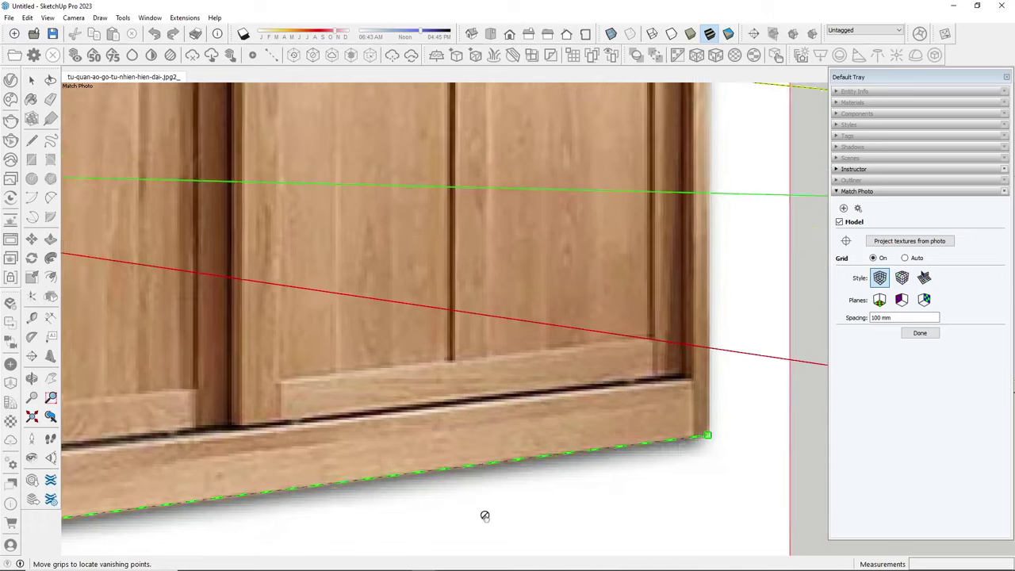
pyautogui.scroll(-3, 482, 514)
pyautogui.scroll(-1, 311, 103)
pyautogui.scroll(3, 301, 170)
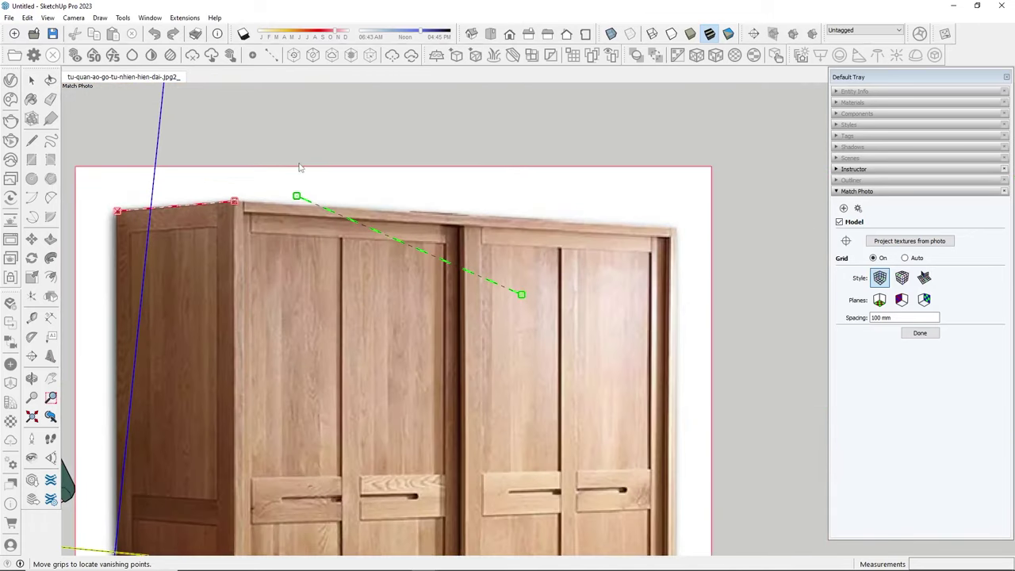
pyautogui.scroll(2, 301, 214)
# - Pin the upper green line to the wardrobe's top-front and top-right corners
pyautogui.moveTo(304, 205); pyautogui.dragTo(188, 216)
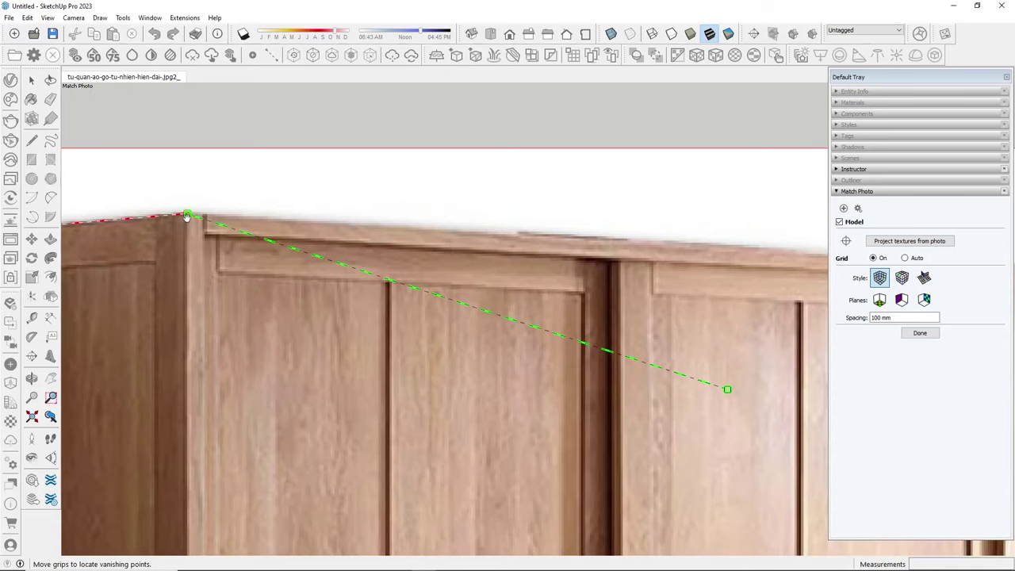
pyautogui.scroll(-1, 220, 358)
pyautogui.scroll(-2, 326, 346)
pyautogui.scroll(2, 735, 339)
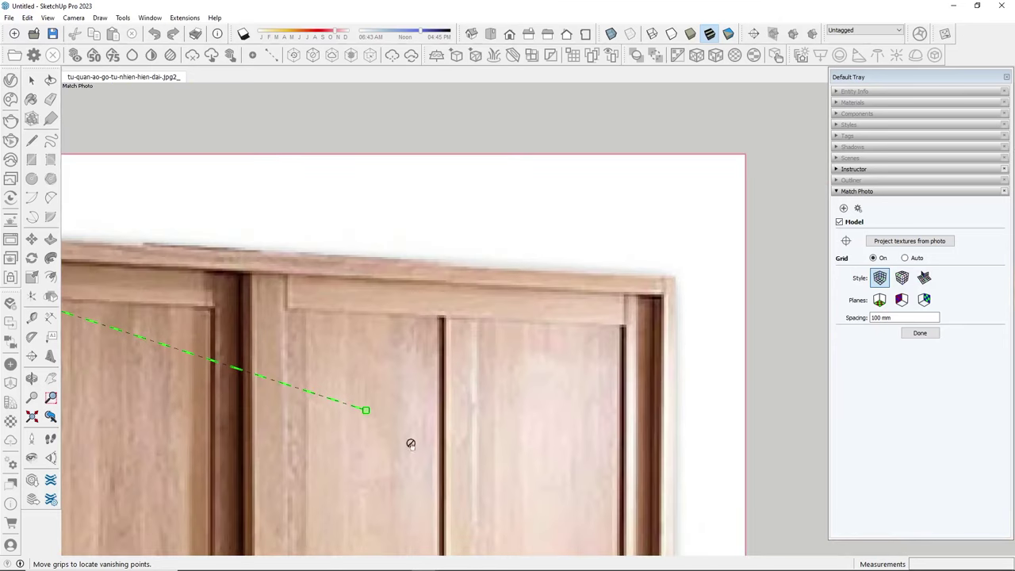
pyautogui.moveTo(367, 411); pyautogui.dragTo(675, 277)
pyautogui.scroll(-2, 555, 217)
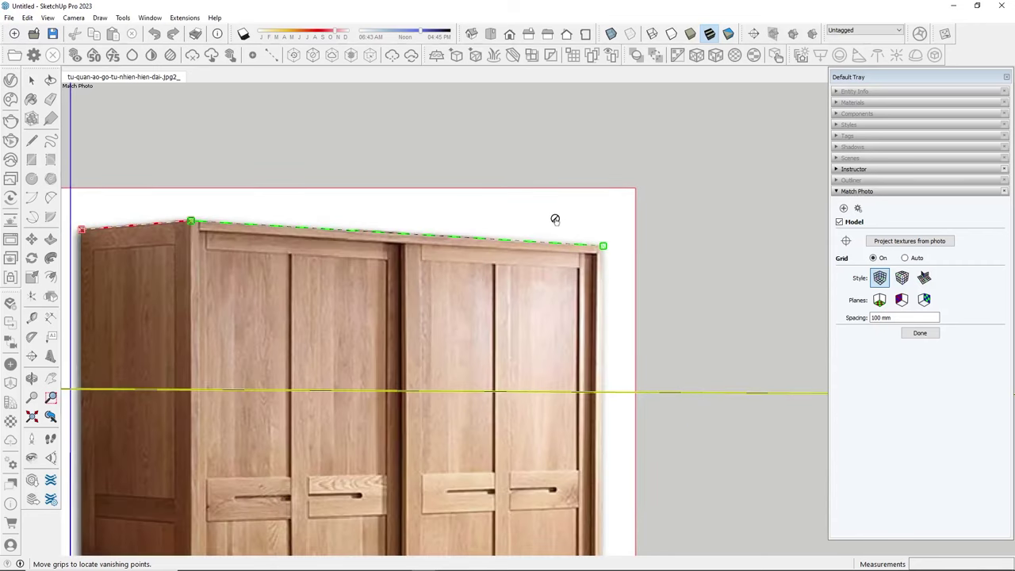
pyautogui.scroll(-2, 491, 302)
pyautogui.scroll(-1, 425, 391)
pyautogui.scroll(1, 364, 474)
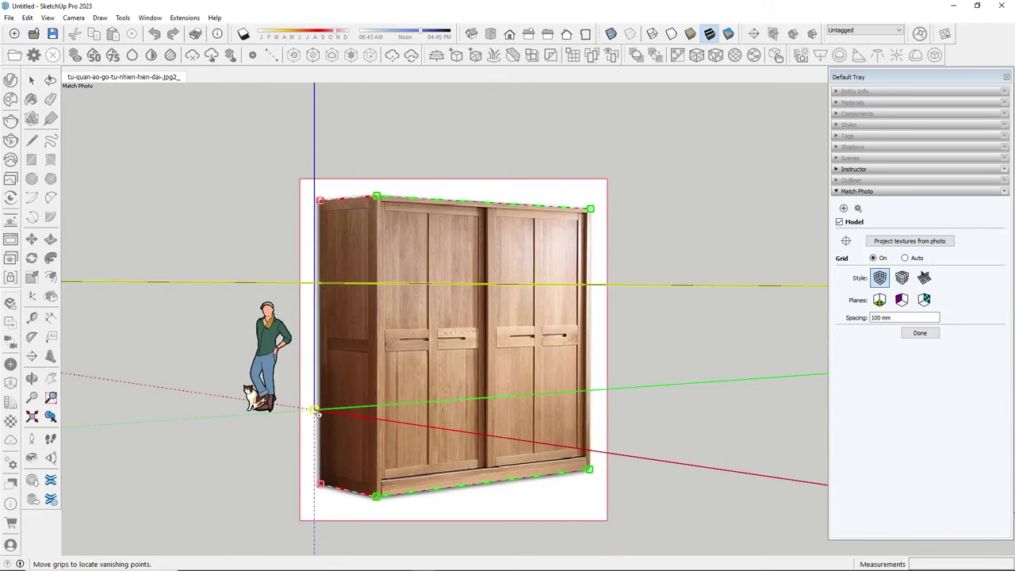
# - Place the axis origin at the wardrobe's front bottom corner and scale the model to the photo
pyautogui.moveTo(314, 411); pyautogui.dragTo(376, 495)
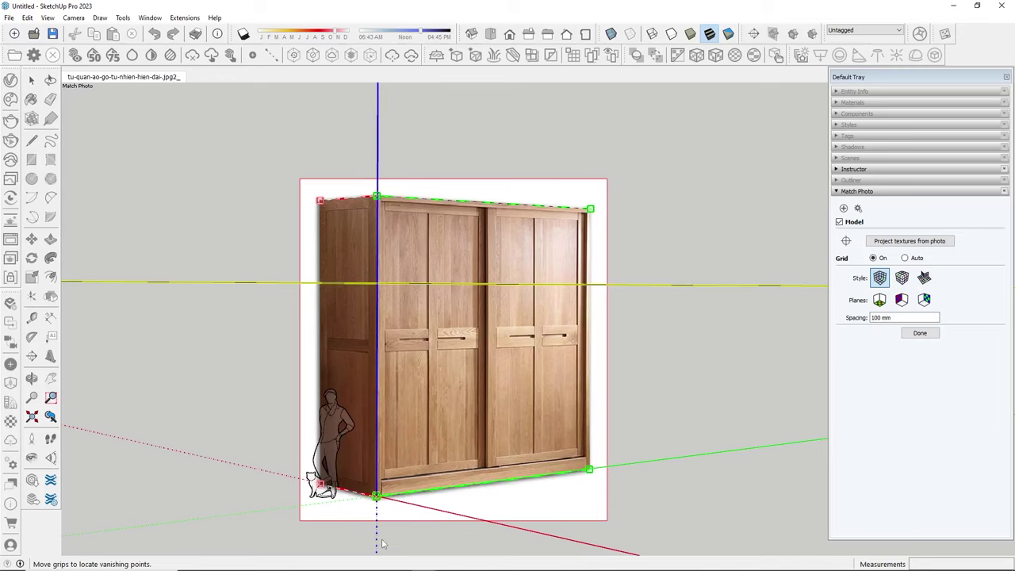
pyautogui.scroll(1, 383, 544)
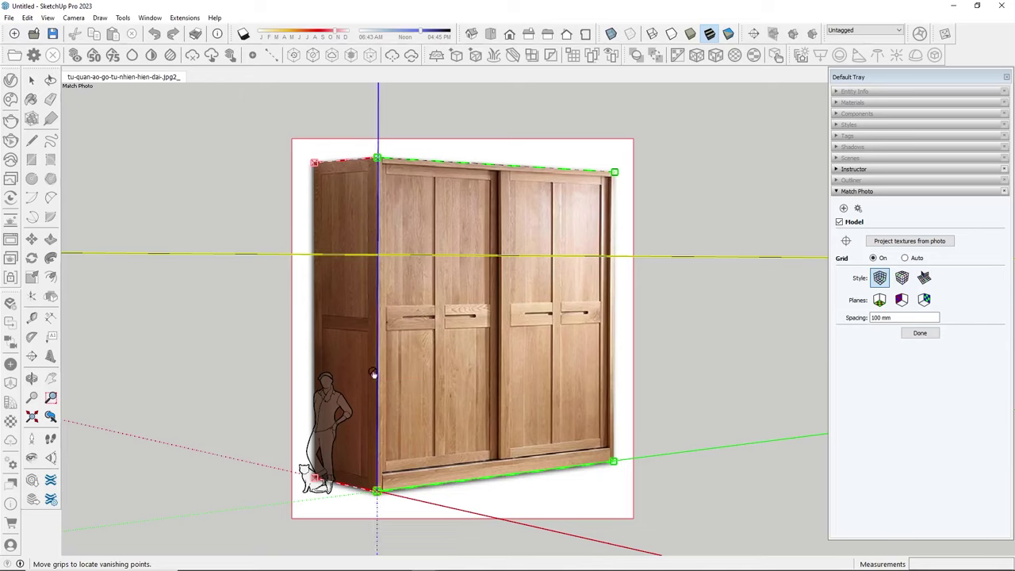
pyautogui.moveTo(373, 369); pyautogui.dragTo(375, 245)
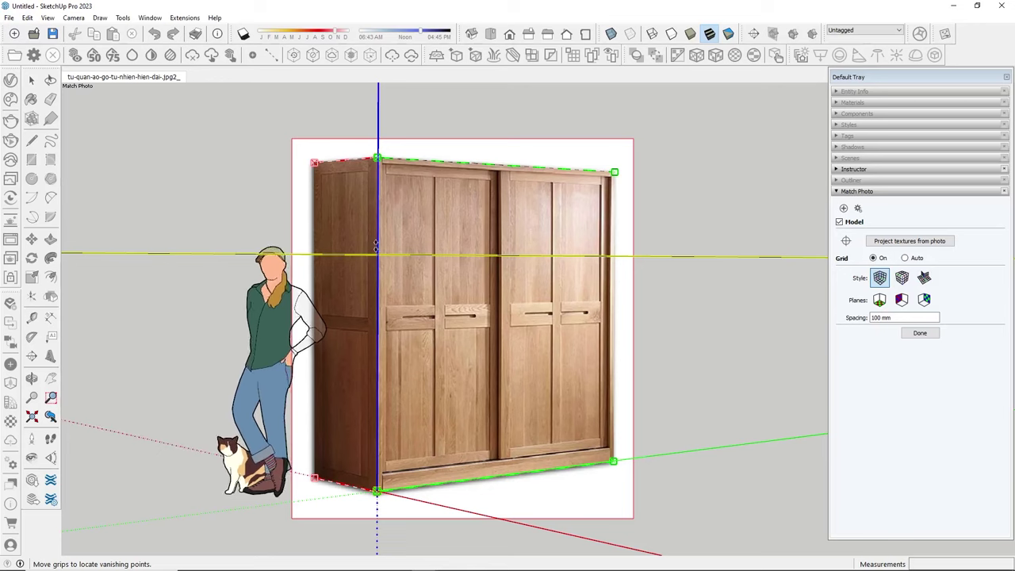
pyautogui.moveTo(375, 245); pyautogui.dragTo(375, 238)
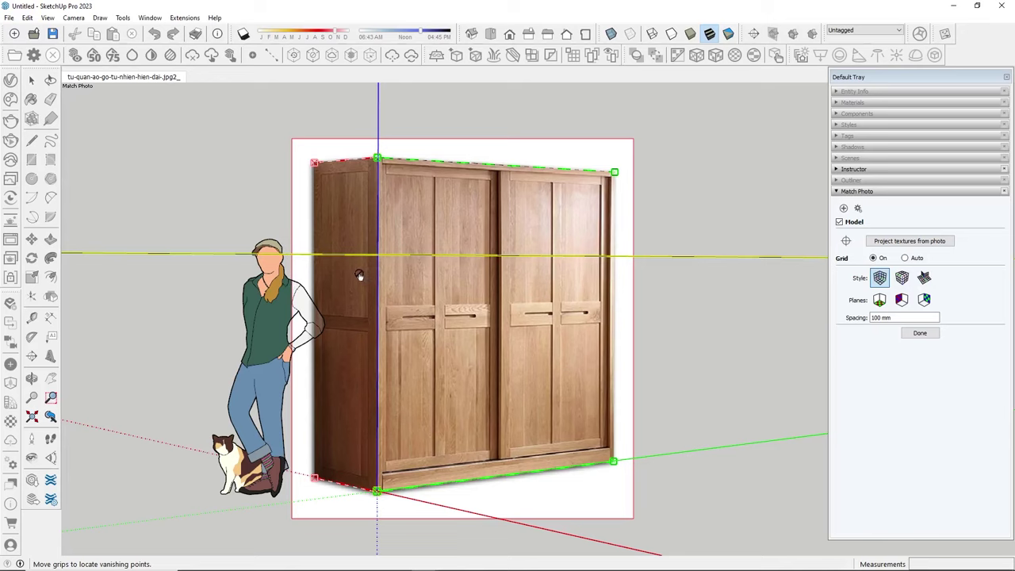
pyautogui.moveTo(373, 274); pyautogui.dragTo(374, 267)
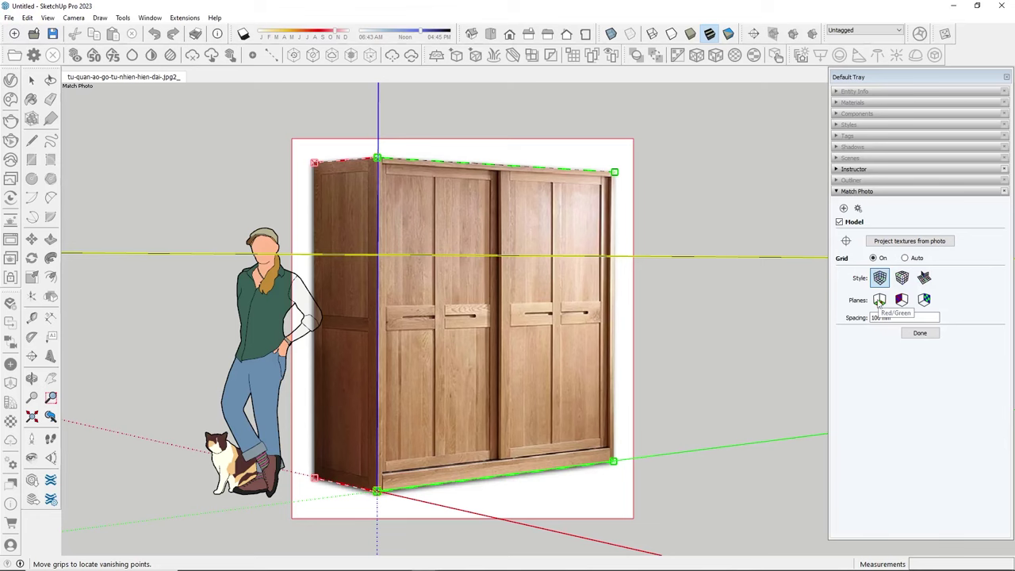
# - Show the match photo grid on the Red/Green, Red/Blue and Green/Blue planes at 500 mm spacing
pyautogui.click(878, 300)
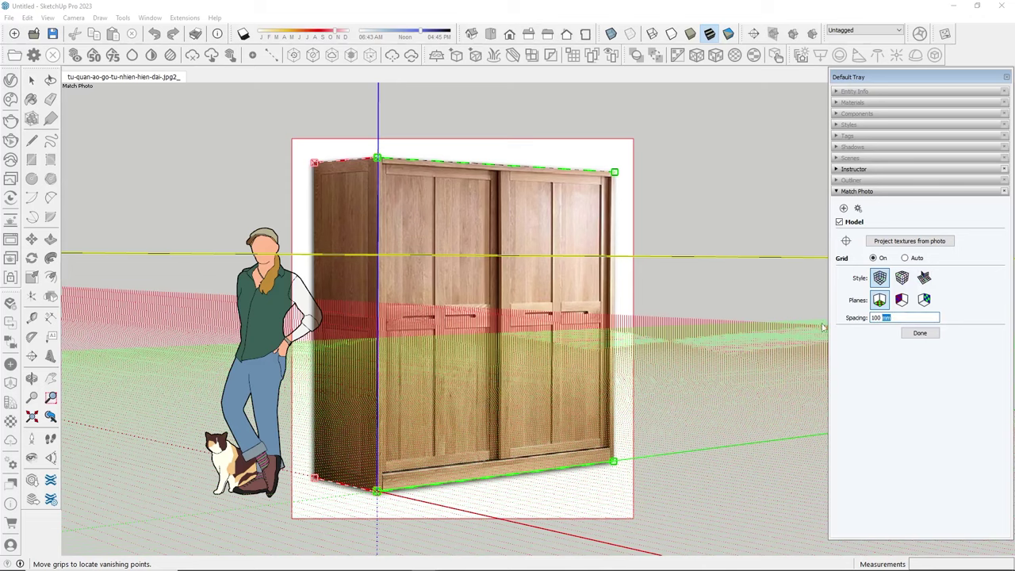
pyautogui.doubleClick(879, 319)
pyautogui.write('500')
pyautogui.press('Return')
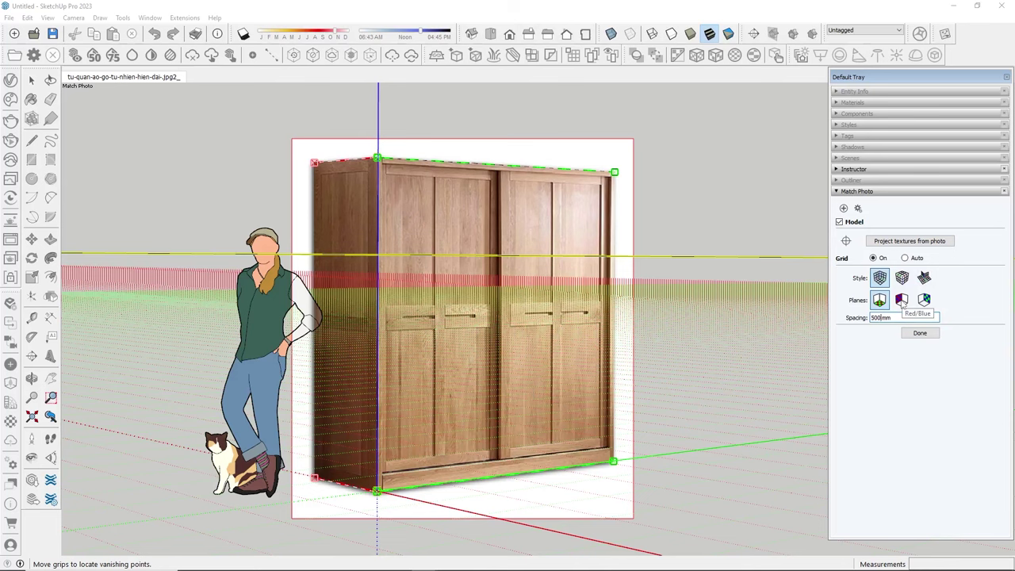
pyautogui.click(901, 302)
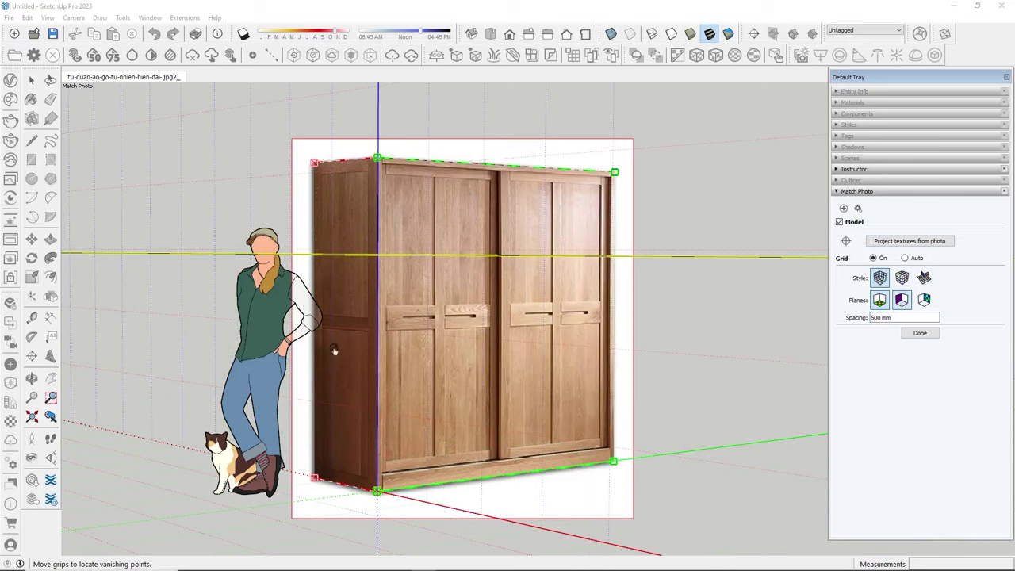
pyautogui.click(925, 296)
# - Compare the Above and Outside grid styles, settle on Inside, and set spacing to 300 mm
pyautogui.click(902, 278)
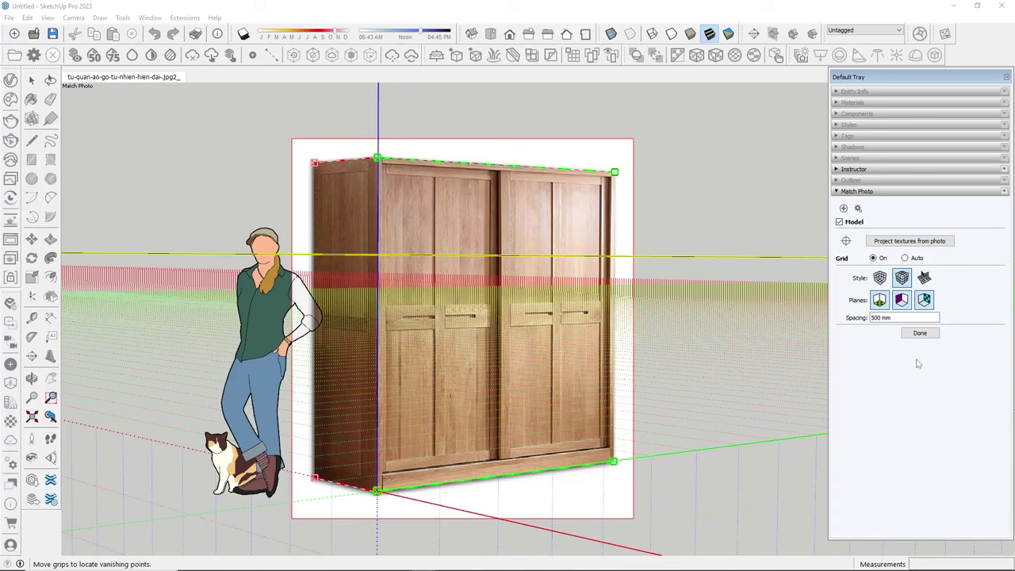
pyautogui.click(923, 277)
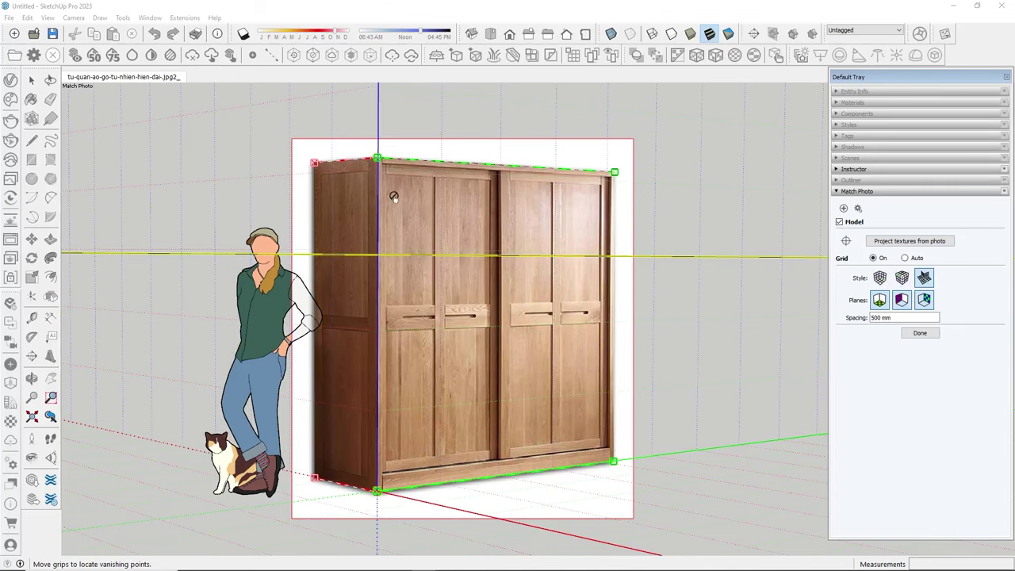
pyautogui.click(878, 278)
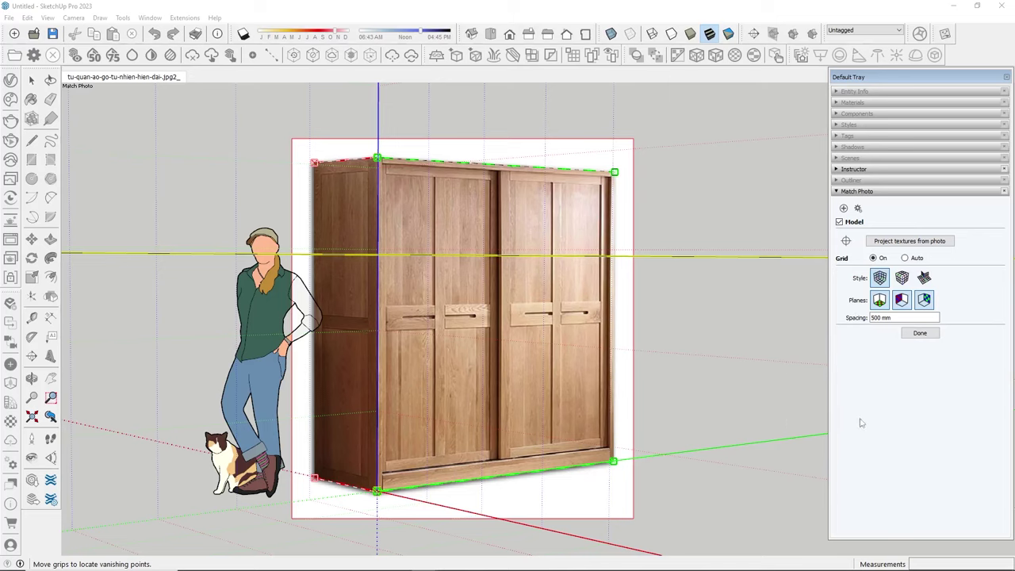
pyautogui.doubleClick(877, 318)
pyautogui.write('300')
pyautogui.press('Return')
# - Finish the photo match and trace the wardrobe front's four corners into a closed face
pyautogui.click(920, 333)
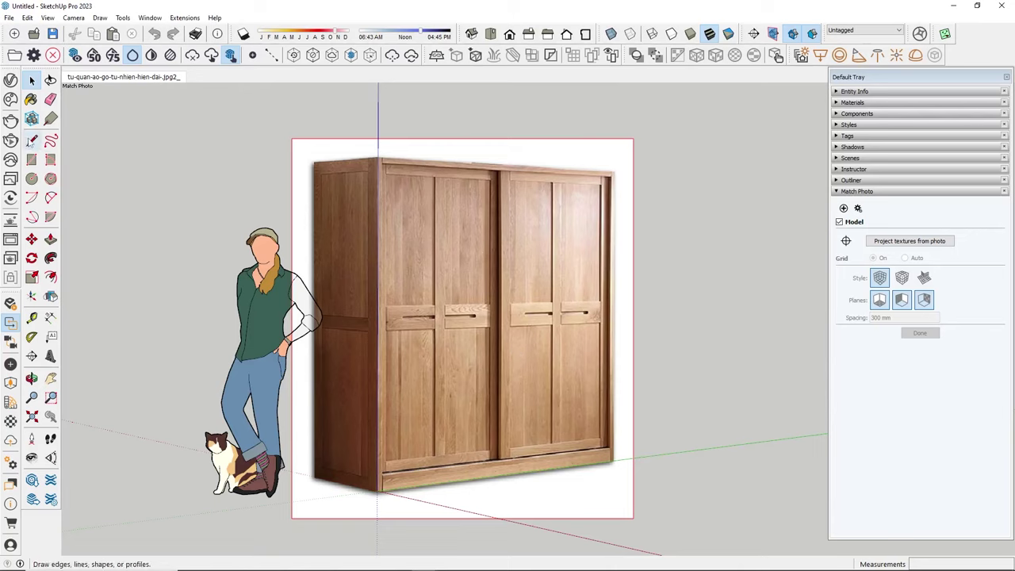
pyautogui.click(33, 142)
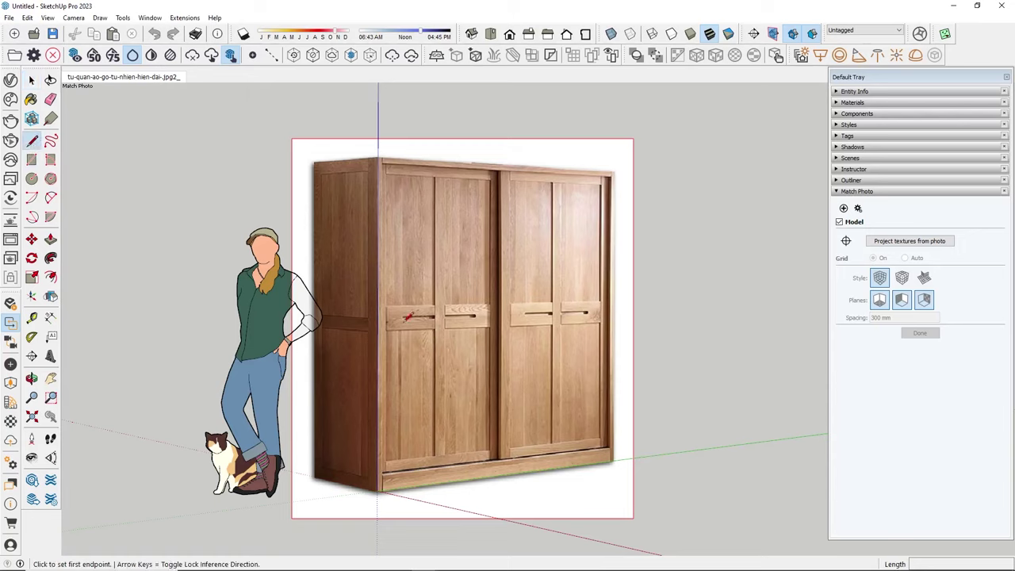
pyautogui.click(377, 490)
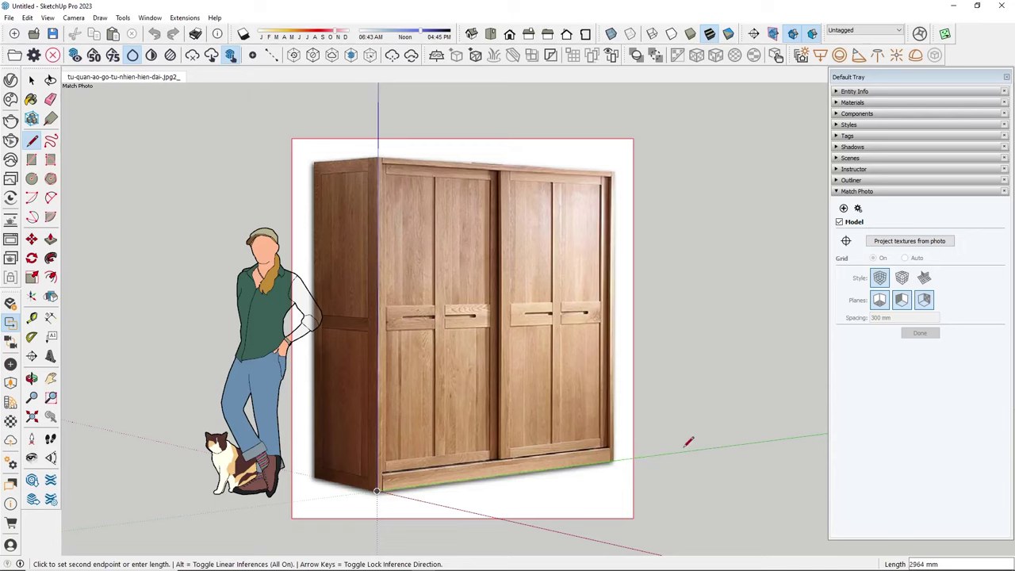
pyautogui.click(613, 460)
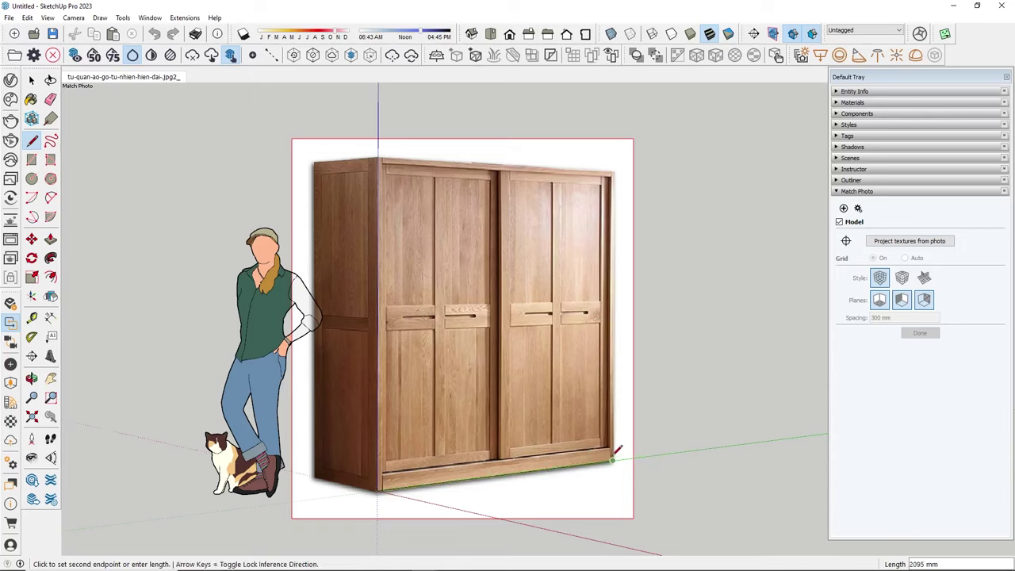
pyautogui.click(615, 170)
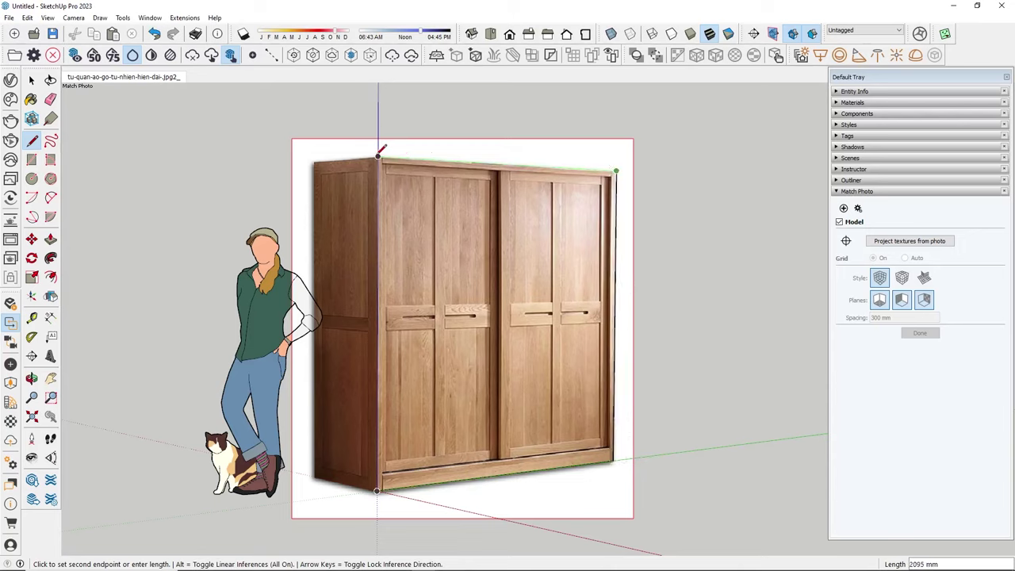
pyautogui.click(379, 155)
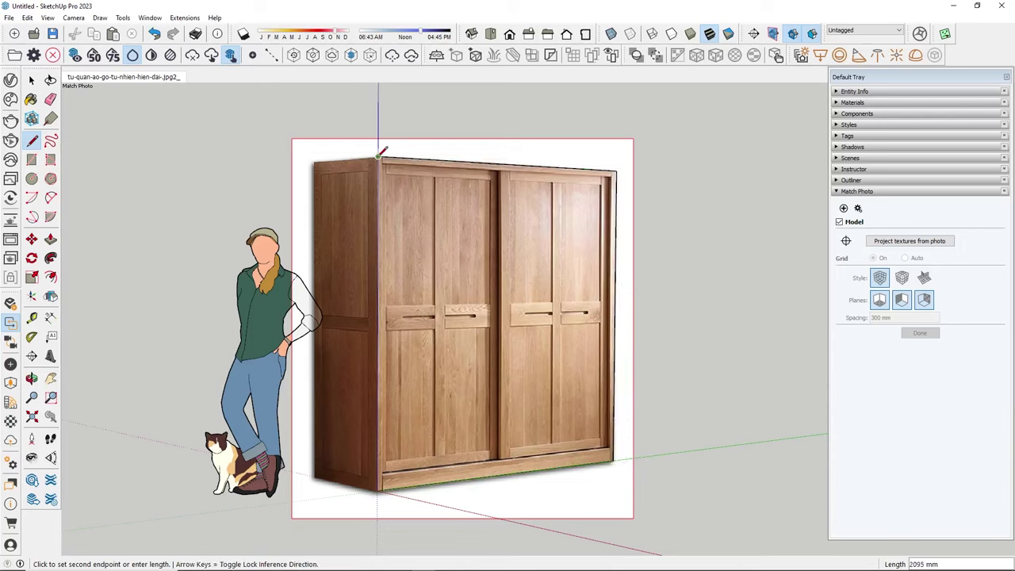
pyautogui.click(379, 490)
# - Start a Push/Pull on the new front face
pyautogui.press('space')
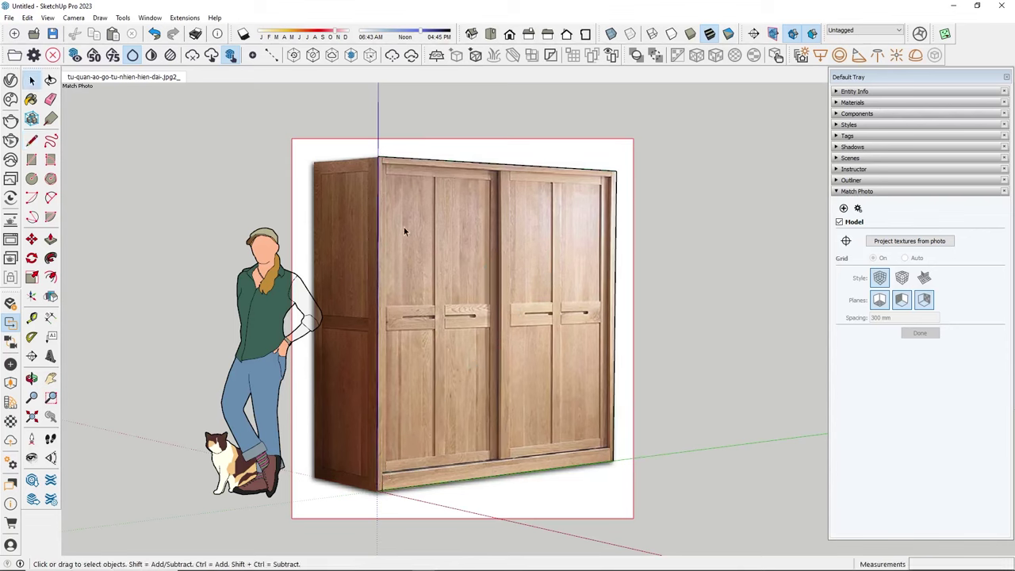
pyautogui.press('p')
pyautogui.click(409, 209)
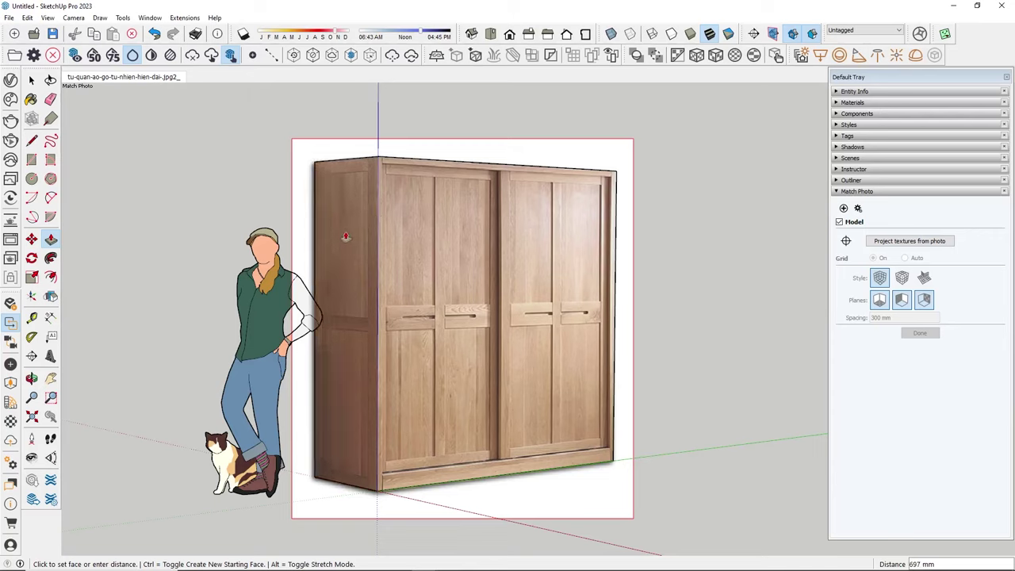
# - Push the front face 697 mm deep, make the box a group, and select the person figure
pyautogui.click(345, 237)
pyautogui.press('space')
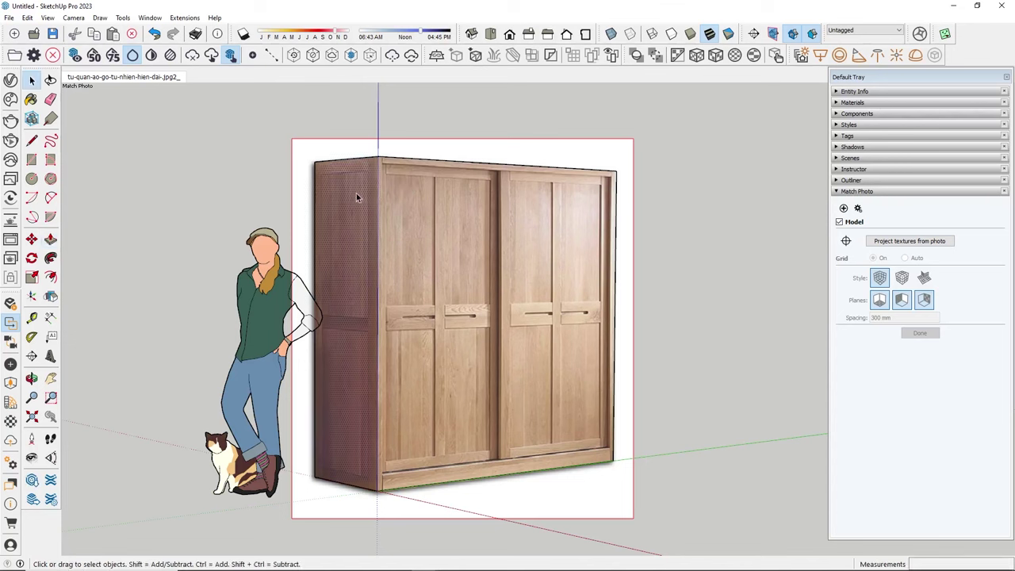
pyautogui.tripleClick(397, 198)
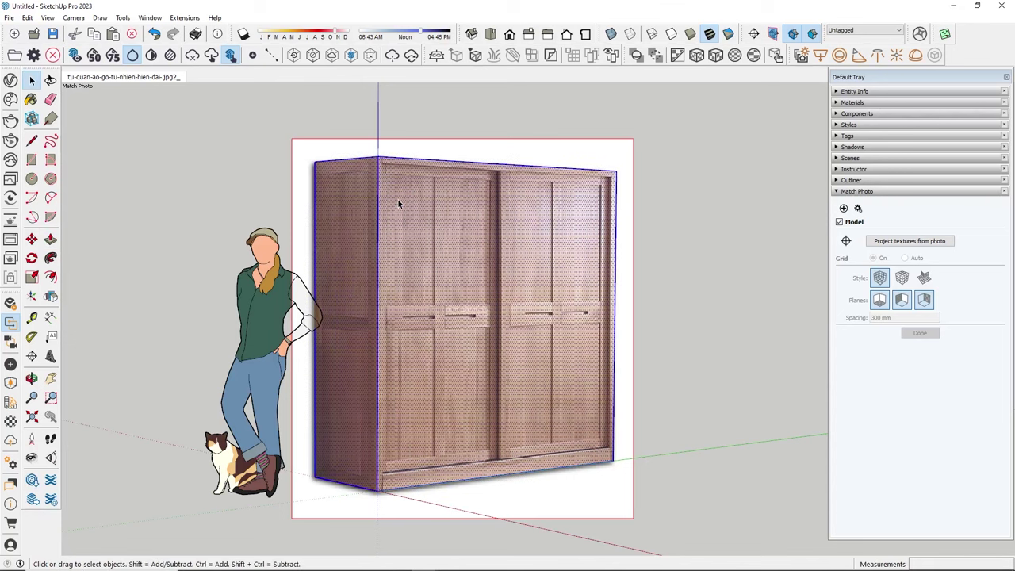
pyautogui.rightClick(396, 200)
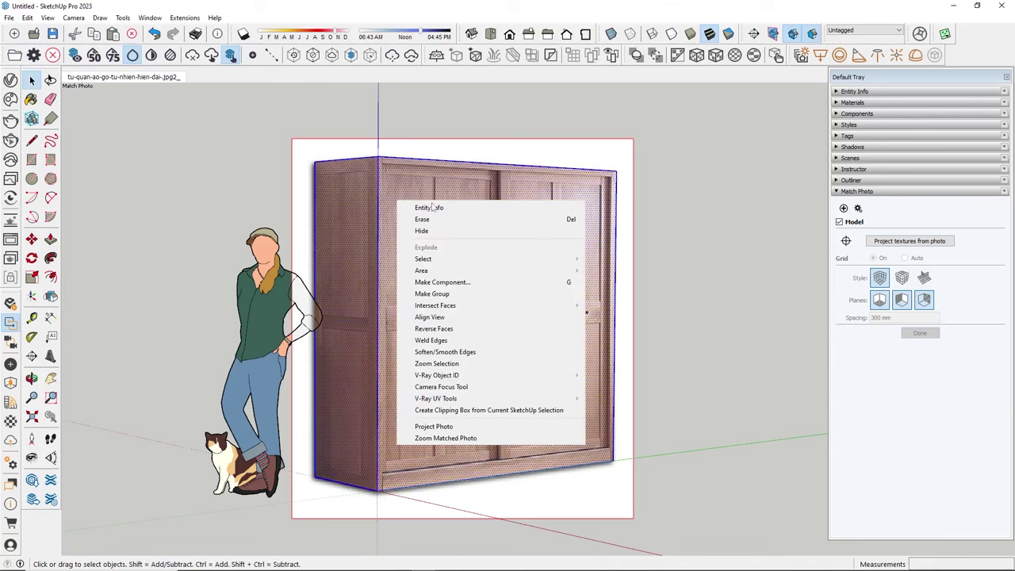
pyautogui.click(436, 294)
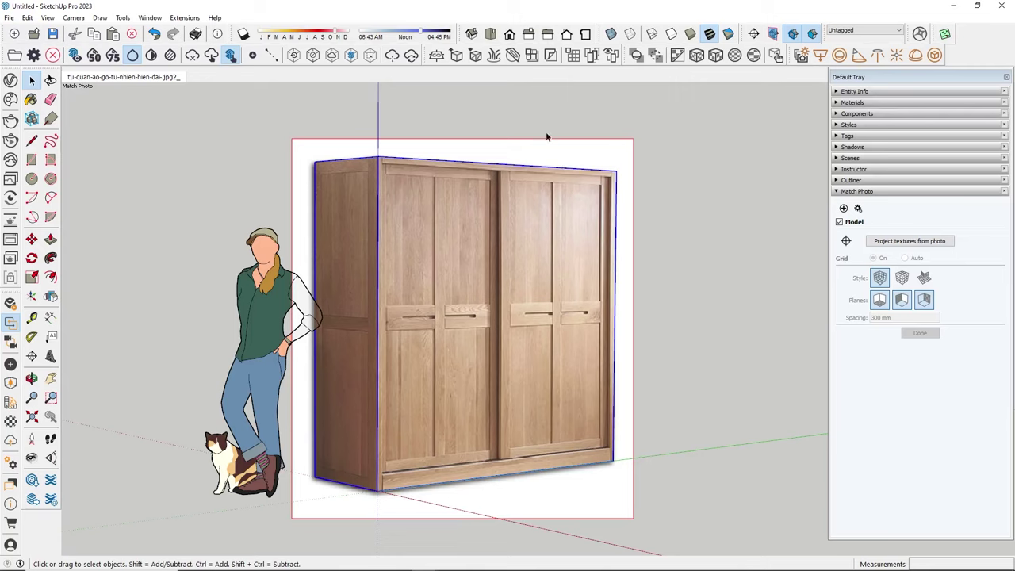
pyautogui.click(271, 309)
# - Move the person figure further left, then select the wardrobe group
pyautogui.press('m')
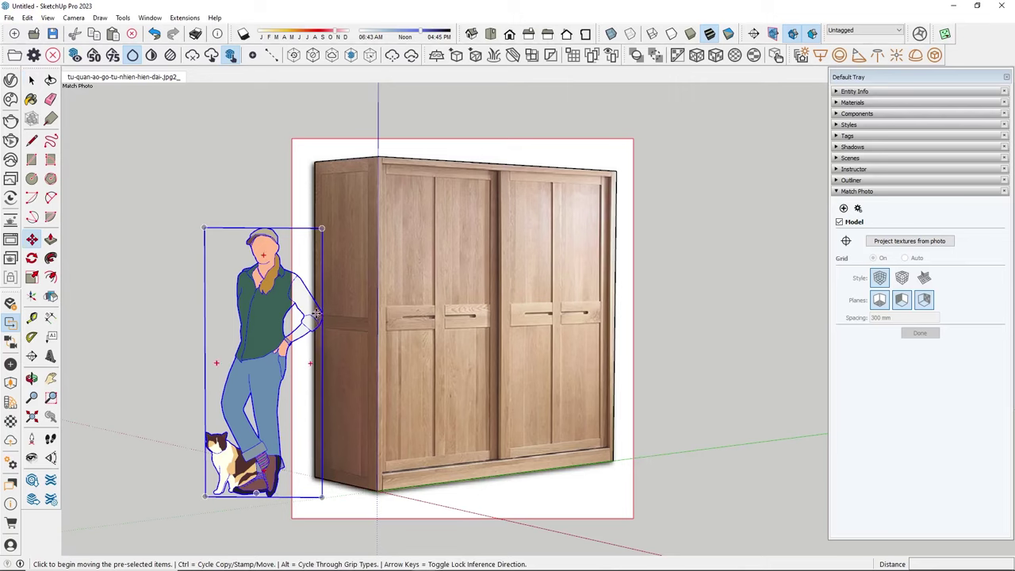
pyautogui.click(267, 500)
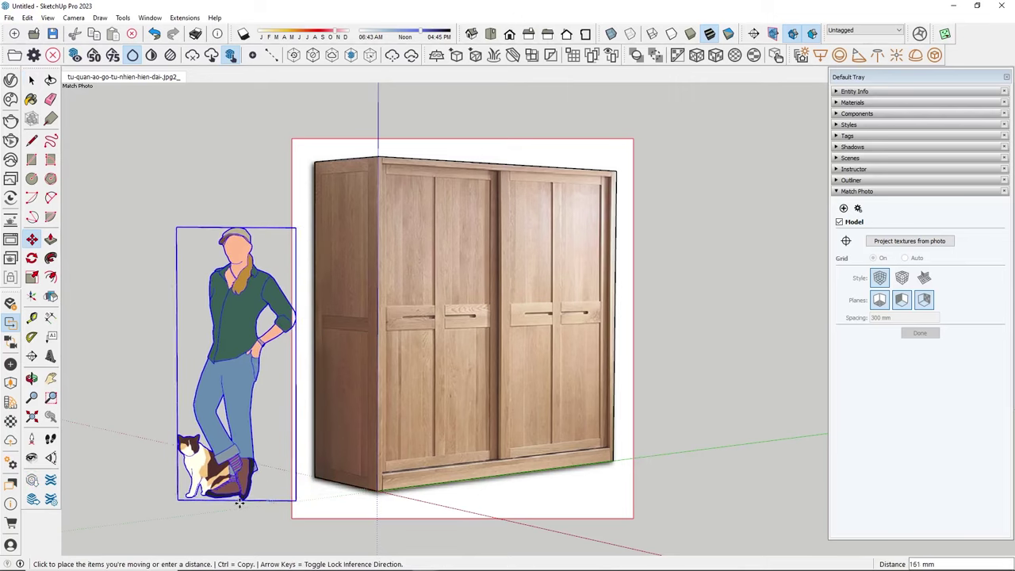
pyautogui.click(229, 501)
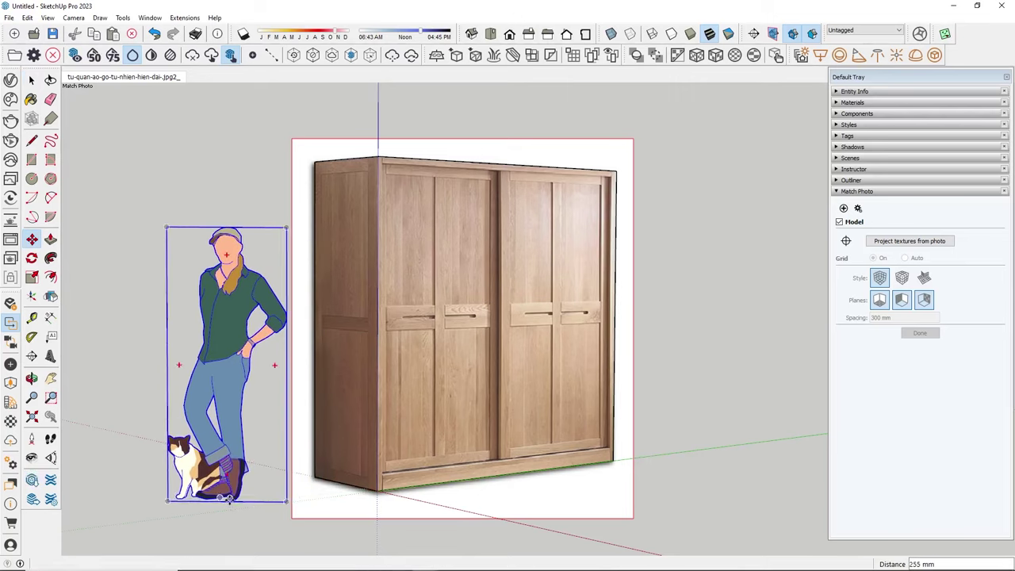
pyautogui.press('space')
pyautogui.click(479, 295)
pyautogui.click(438, 222)
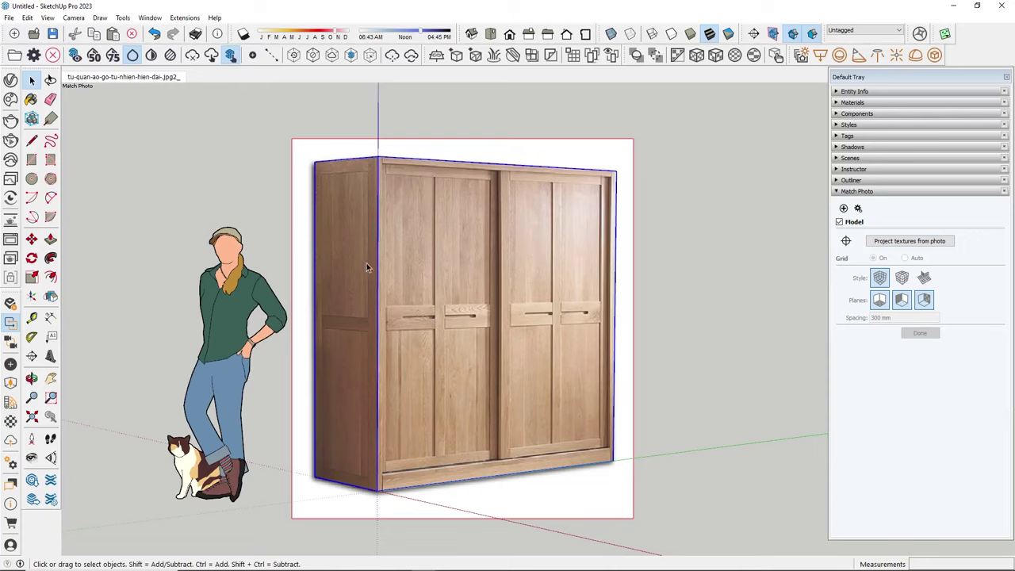
# - Project the photo textures onto the wardrobe group and orbit to check the textured faces
pyautogui.click(916, 246)
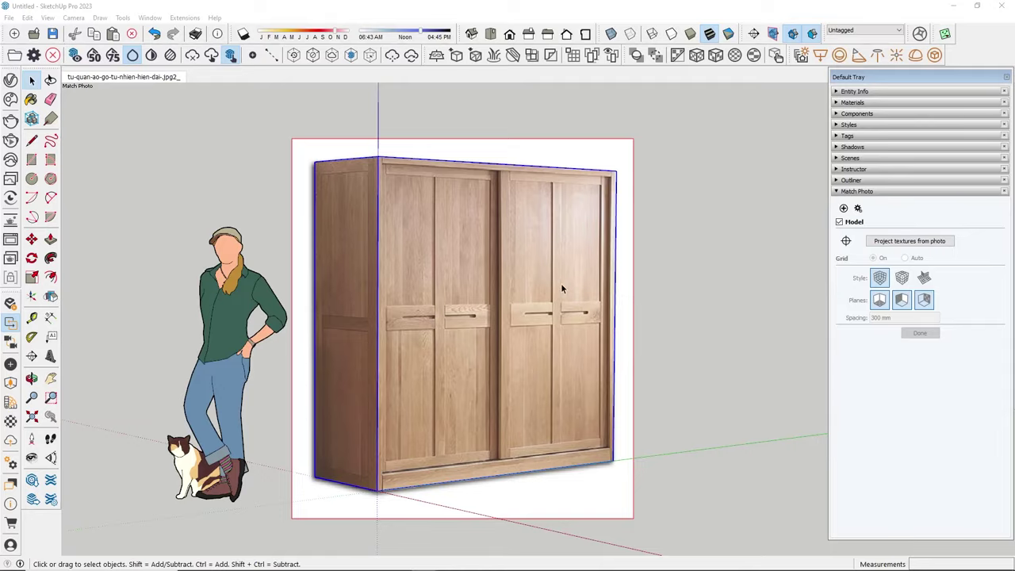
pyautogui.moveTo(561, 288)
pyautogui.mouseDown(button='middle')
pyautogui.moveTo(680, 397)
pyautogui.moveTo(718, 336)
pyautogui.moveTo(306, 334)
pyautogui.moveTo(217, 283)
pyautogui.moveTo(547, 308)
pyautogui.mouseUp(button='middle')
pyautogui.moveTo(817, 347)
pyautogui.mouseDown()
pyautogui.moveTo(732, 233)
pyautogui.moveTo(652, 362)
pyautogui.moveTo(271, 352)
pyautogui.moveTo(584, 260)
pyautogui.moveTo(344, 333)
pyautogui.moveTo(812, 298)
pyautogui.mouseUp()
# - Zoom and orbit around to a front view of the textured wardrobe
pyautogui.press('space')
pyautogui.scroll(2, 570, 211)
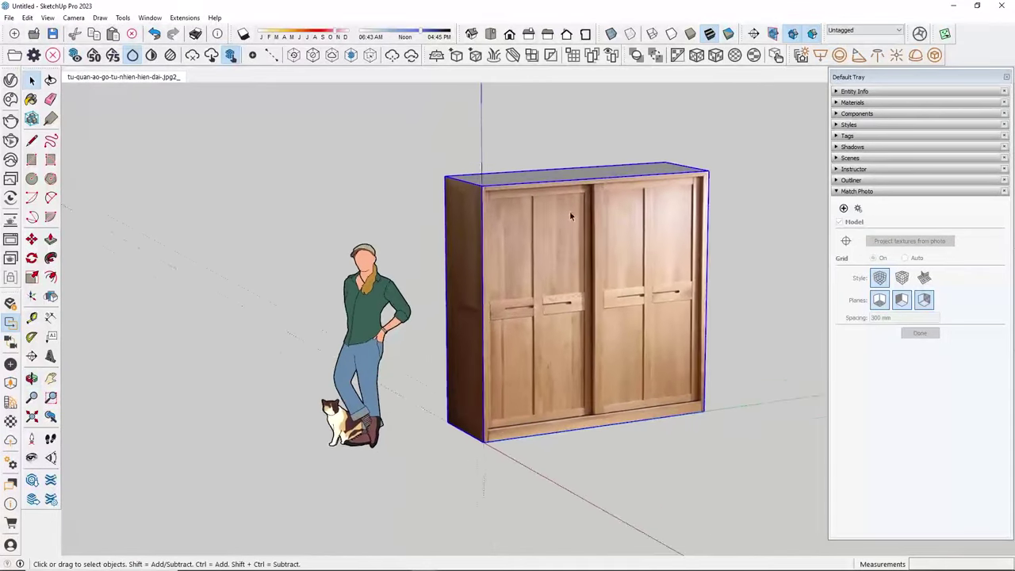
pyautogui.scroll(3, 592, 219)
pyautogui.scroll(3, 444, 301)
pyautogui.press('o')
pyautogui.scroll(-3, 389, 263)
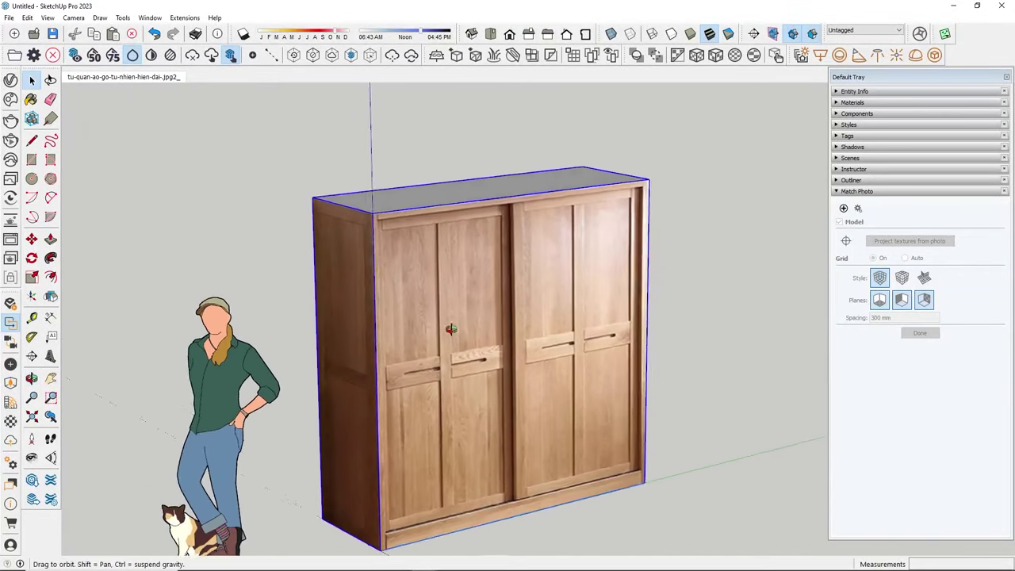
pyautogui.moveTo(389, 263)
pyautogui.mouseDown()
pyautogui.moveTo(612, 306)
pyautogui.moveTo(468, 318)
pyautogui.moveTo(690, 324)
pyautogui.moveTo(185, 315)
pyautogui.moveTo(206, 357)
pyautogui.mouseUp()
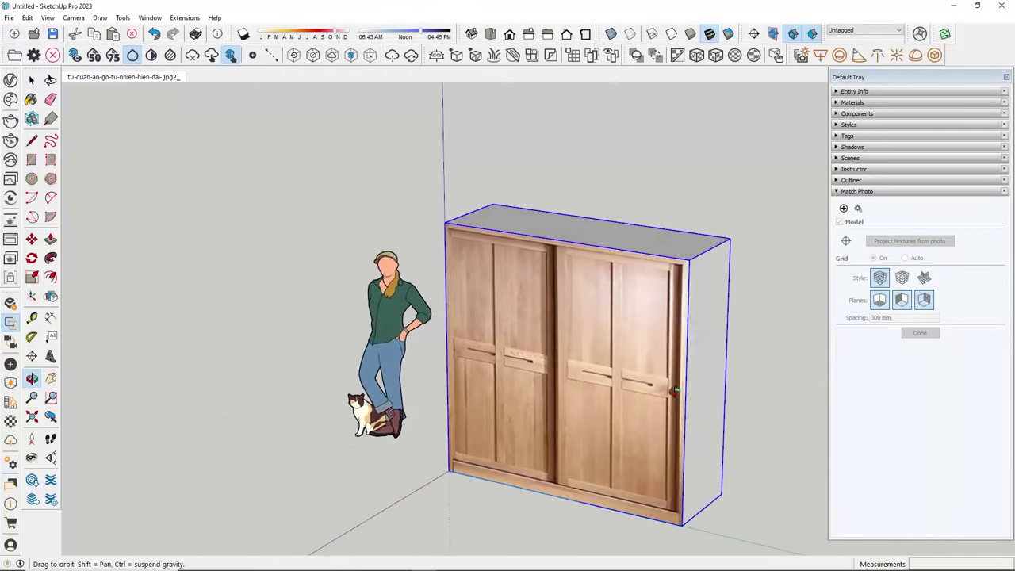
pyautogui.press('space')
pyautogui.scroll(2, 680, 356)
pyautogui.scroll(1, 705, 317)
pyautogui.scroll(2, 692, 316)
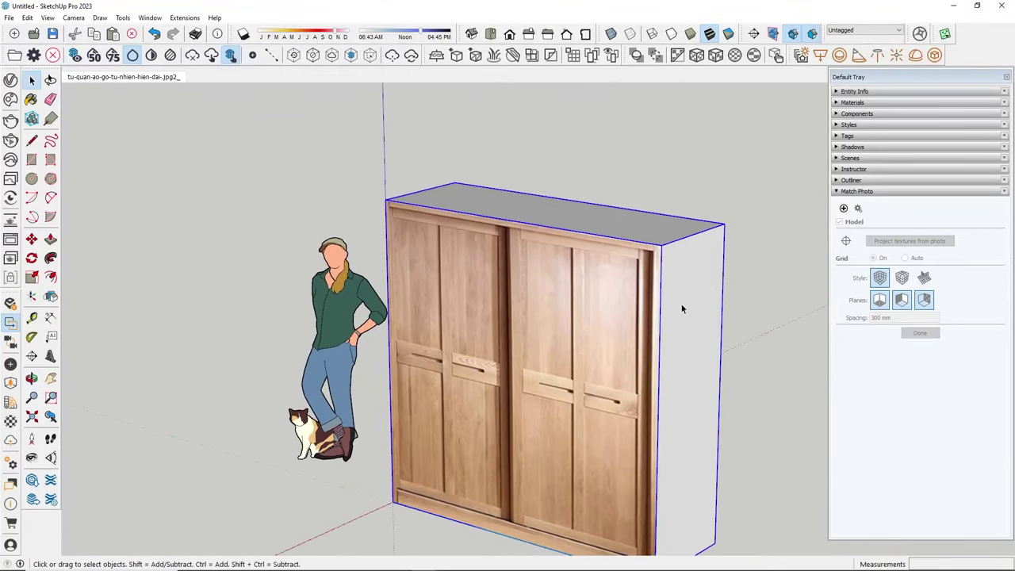
# - Open the wardrobe group for editing and look at its untextured left side
pyautogui.doubleClick(680, 306)
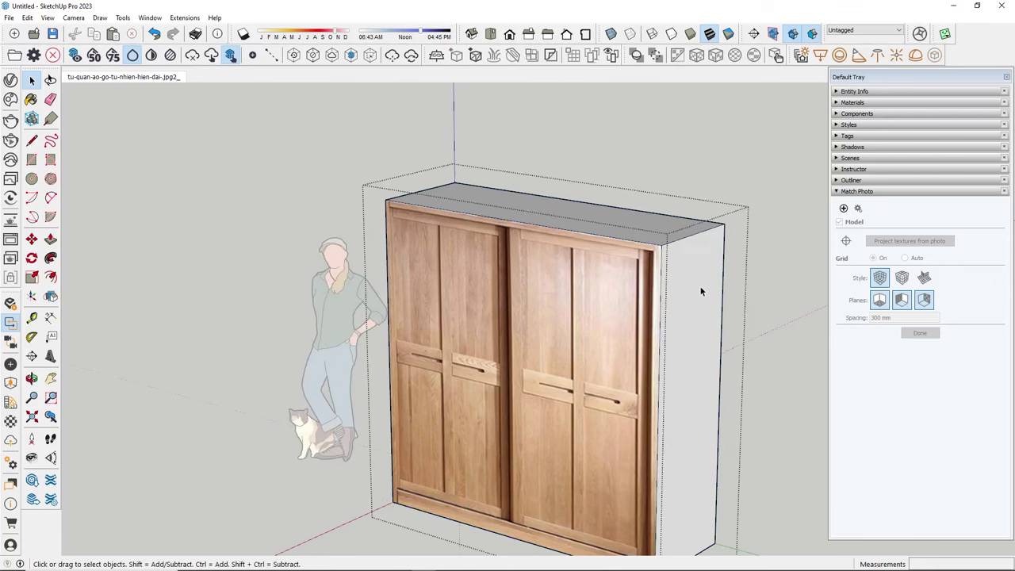
pyautogui.moveTo(693, 284)
pyautogui.mouseDown(button='middle')
pyautogui.moveTo(417, 330)
pyautogui.moveTo(681, 343)
pyautogui.mouseUp(button='middle')
pyautogui.scroll(1, 464, 355)
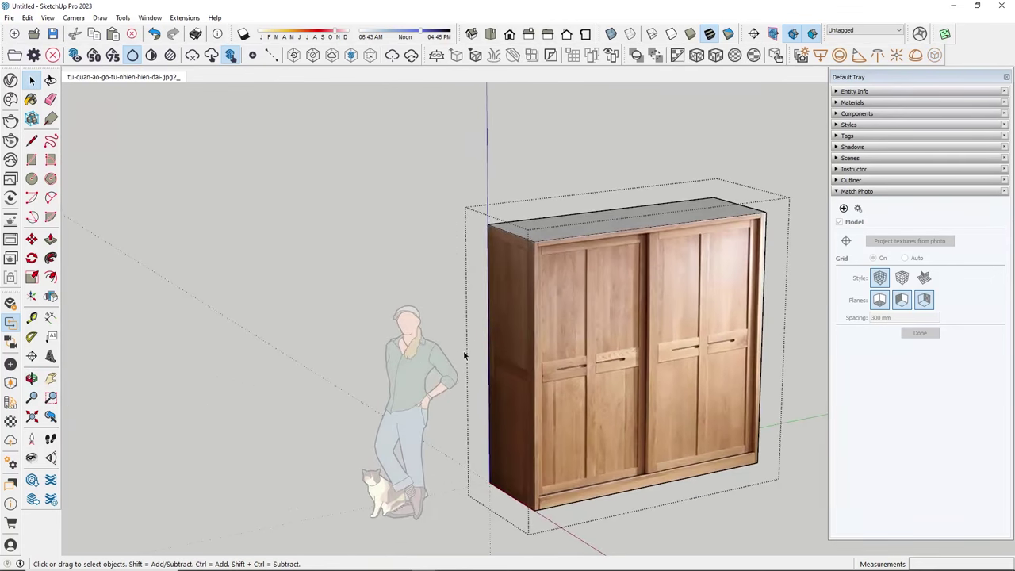
pyautogui.press('b')
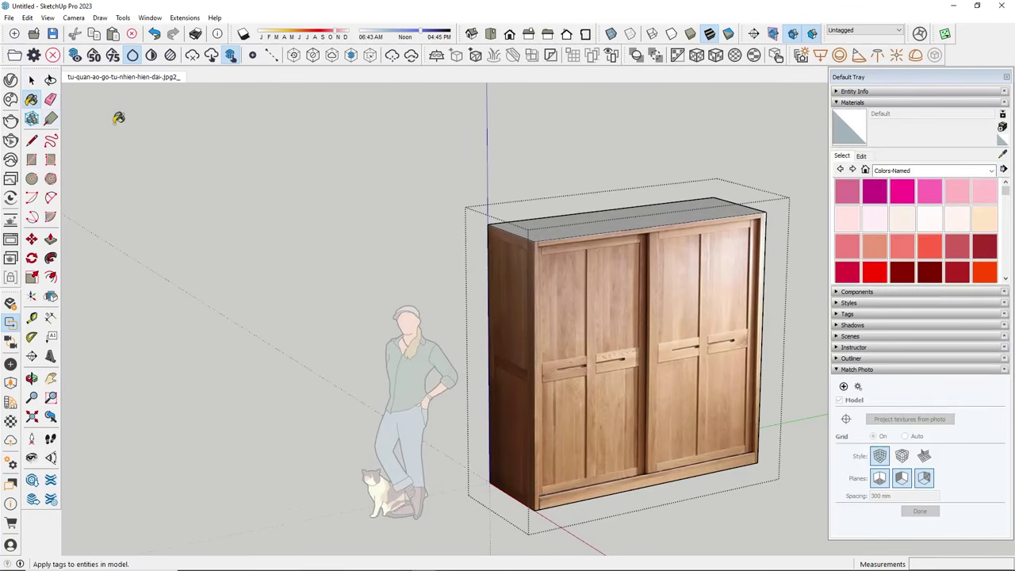
# - Sample the wood material from the wardrobe front and paint the white side face with it
pyautogui.press('alt')
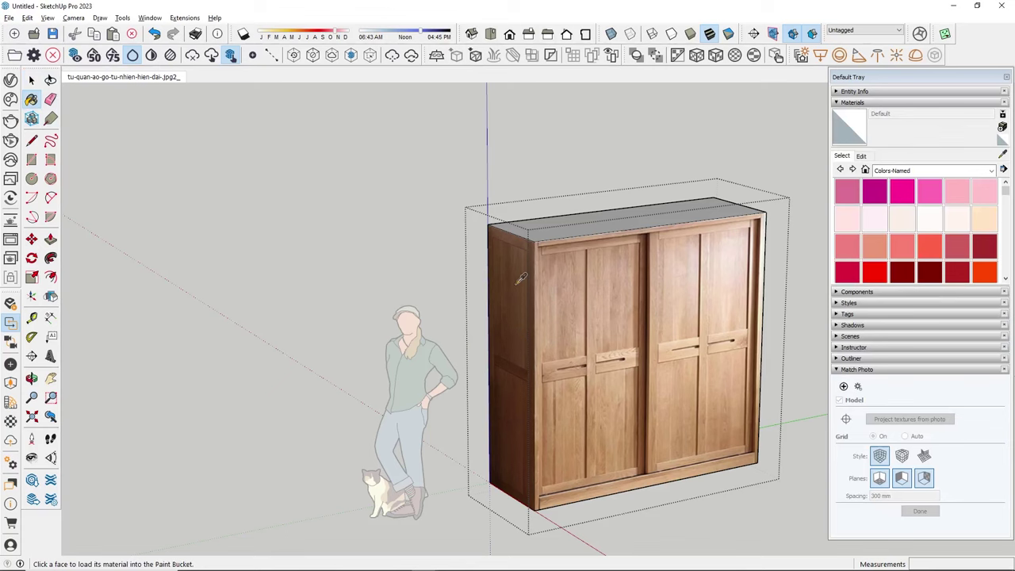
pyautogui.keyDown('alt'); pyautogui.click(511, 285); pyautogui.keyUp('alt')
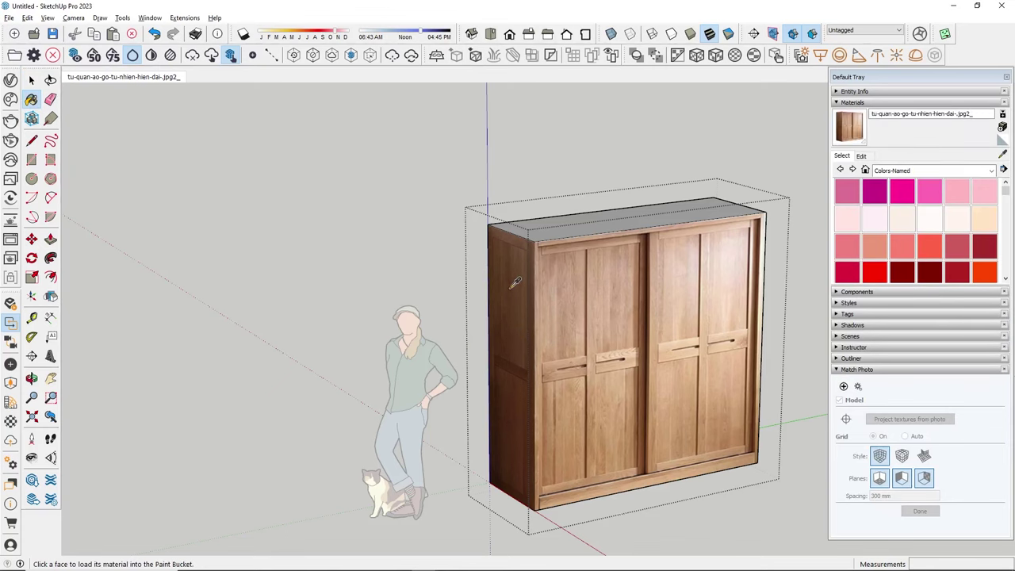
pyautogui.moveTo(674, 307)
pyautogui.mouseDown(button='middle')
pyautogui.moveTo(698, 327)
pyautogui.moveTo(682, 178)
pyautogui.mouseUp(button='middle')
pyautogui.click(678, 325)
pyautogui.press('space')
pyautogui.click(682, 178)
# - Orbit around the wardrobe to compare the wood texture on its front and side
pyautogui.moveTo(631, 321)
pyautogui.mouseDown(button='middle')
pyautogui.moveTo(361, 349)
pyautogui.moveTo(410, 452)
pyautogui.moveTo(600, 219)
pyautogui.mouseUp(button='middle')
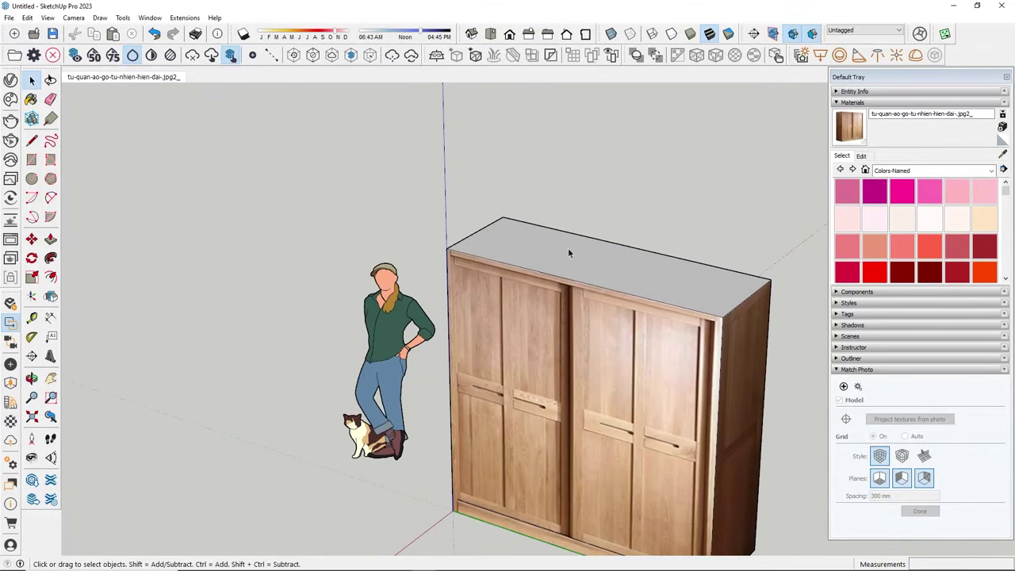
pyautogui.moveTo(568, 252); pyautogui.dragTo(709, 268, button='middle')
pyautogui.scroll(-3, 206, 313)
pyautogui.moveTo(634, 436)
pyautogui.mouseDown(button='middle')
pyautogui.moveTo(325, 258)
pyautogui.moveTo(539, 199)
pyautogui.moveTo(703, 317)
pyautogui.moveTo(689, 357)
pyautogui.moveTo(488, 342)
pyautogui.moveTo(551, 401)
pyautogui.moveTo(497, 325)
pyautogui.mouseUp(button='middle')
pyautogui.scroll(2, 552, 401)
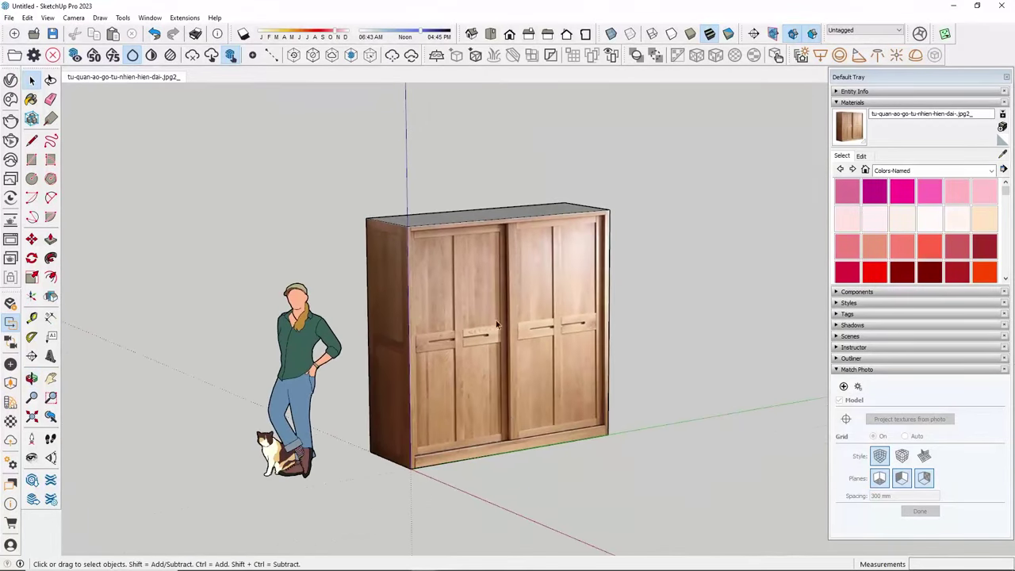
pyautogui.scroll(2, 493, 441)
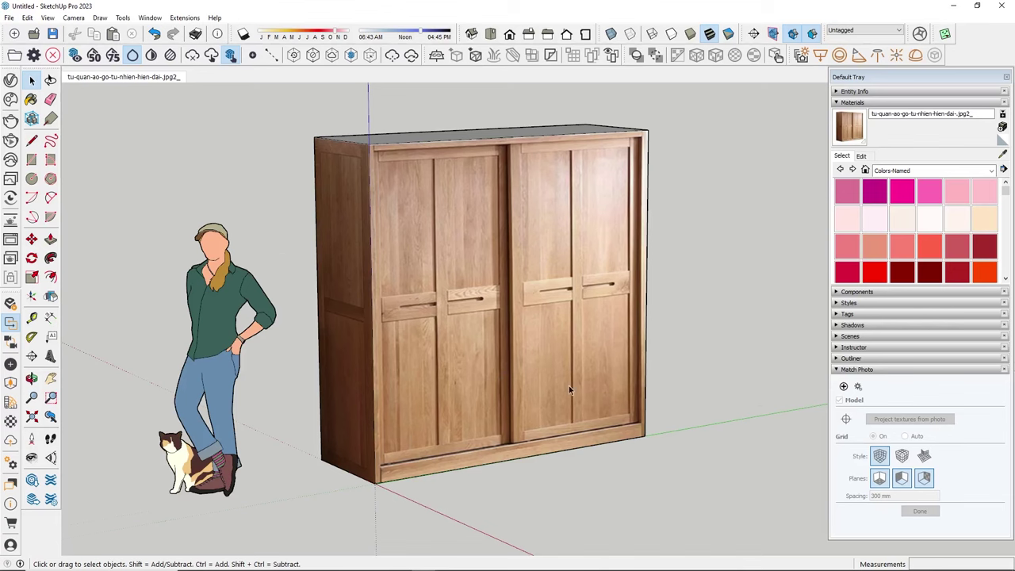
pyautogui.moveTo(568, 385)
pyautogui.mouseDown(button='middle')
pyautogui.moveTo(575, 360)
pyautogui.moveTo(531, 336)
pyautogui.mouseUp(button='middle')
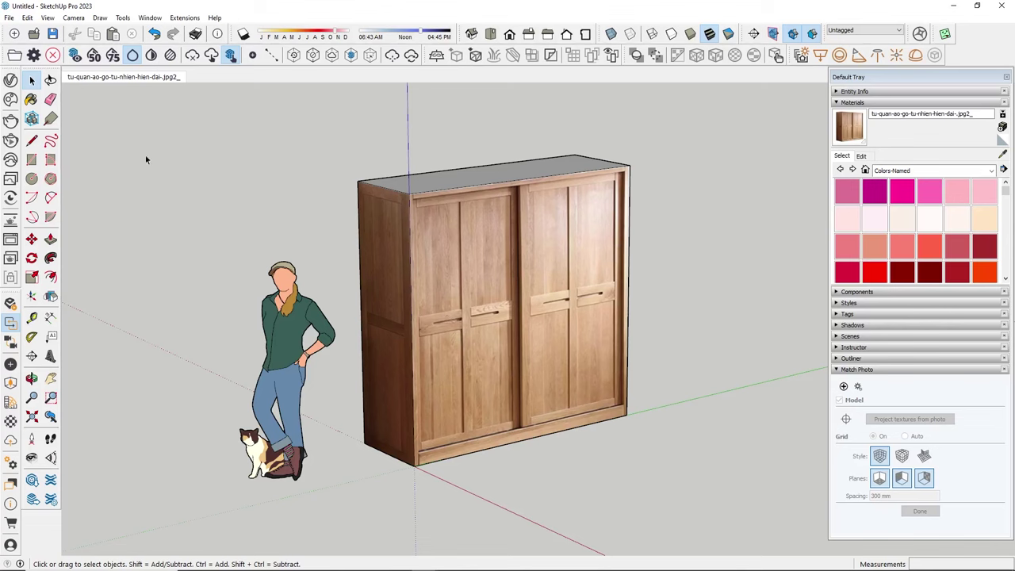
# - Start a new model without saving the wardrobe
pyautogui.click(9, 18)
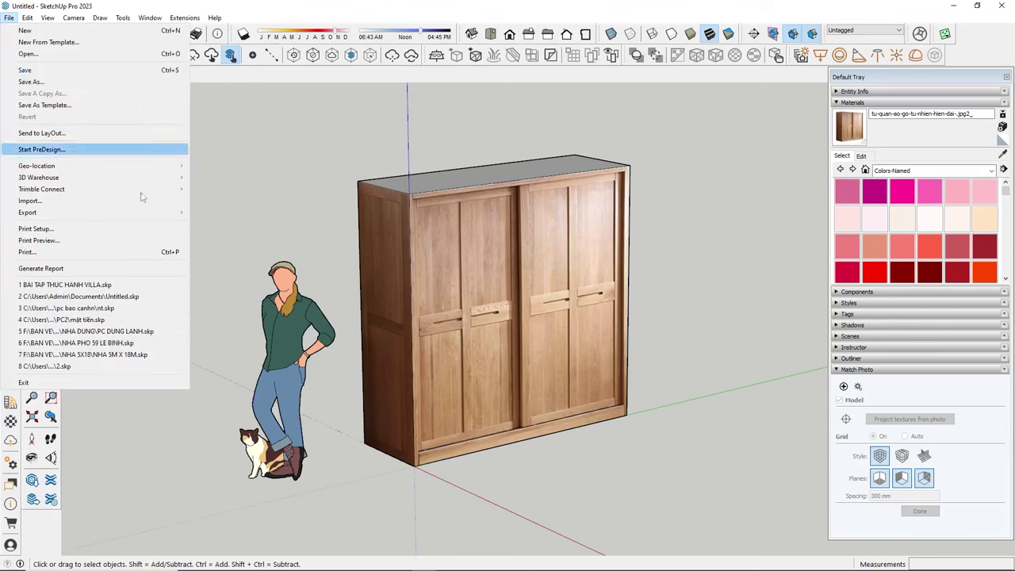
pyautogui.click(28, 30)
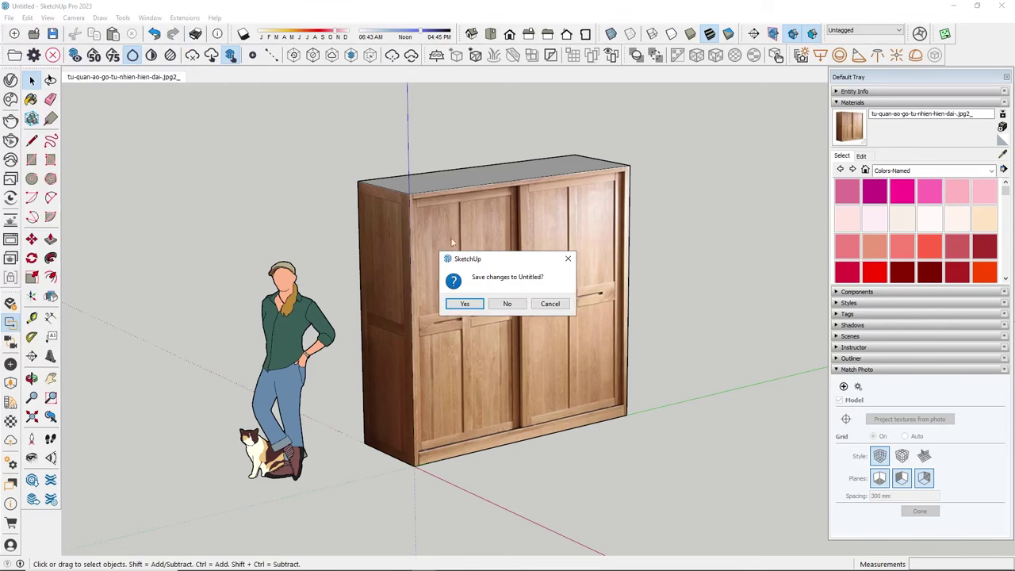
pyautogui.click(505, 308)
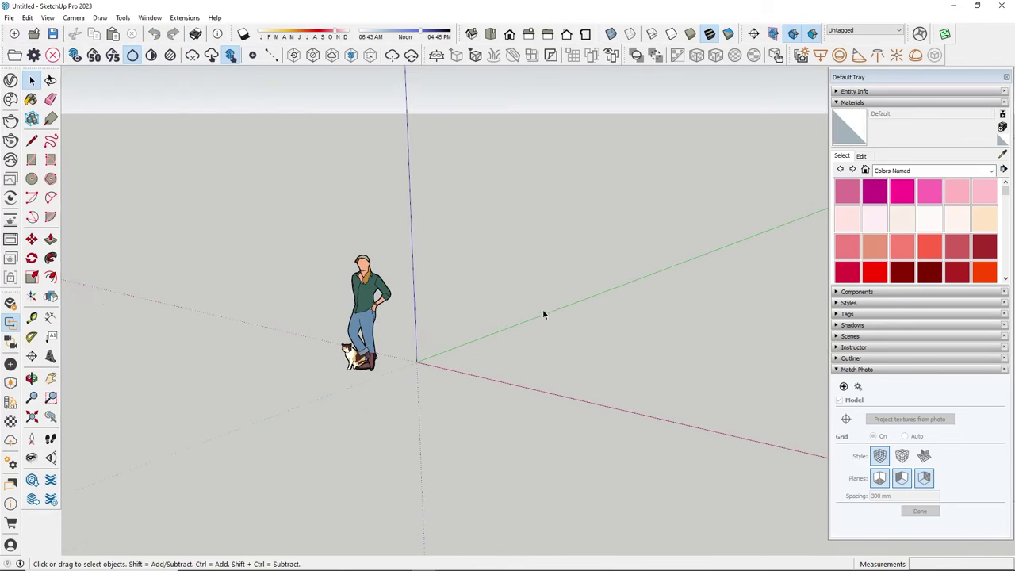
pyautogui.moveTo(542, 315)
pyautogui.keyDown('shift'); pyautogui.mouseDown(button='middle')
pyautogui.moveTo(521, 347)
pyautogui.moveTo(369, 401)
pyautogui.mouseUp(button='middle'); pyautogui.keyUp('shift')
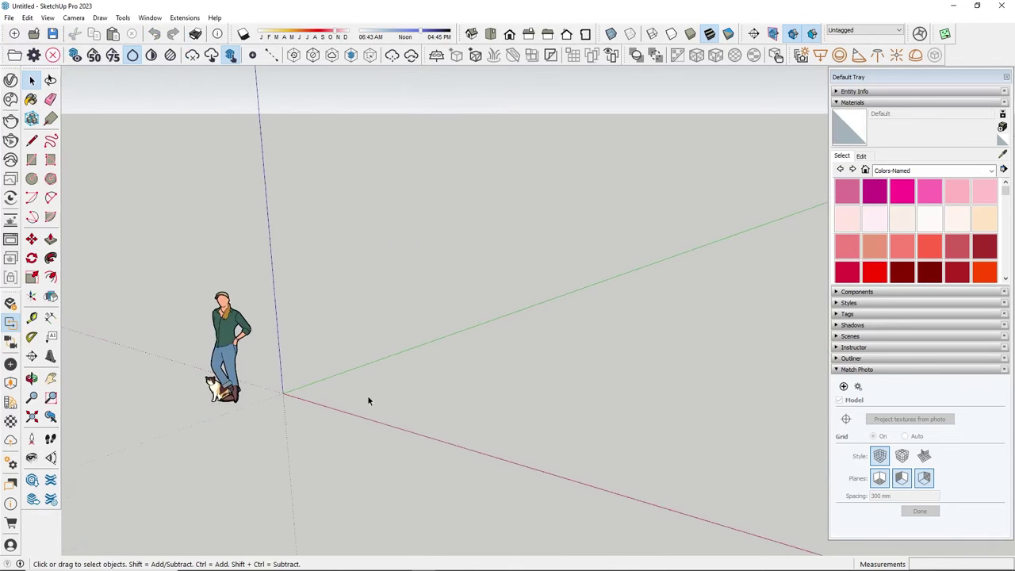
# - Add the A282 cabinet photo as a new match photo
pyautogui.click(844, 387)
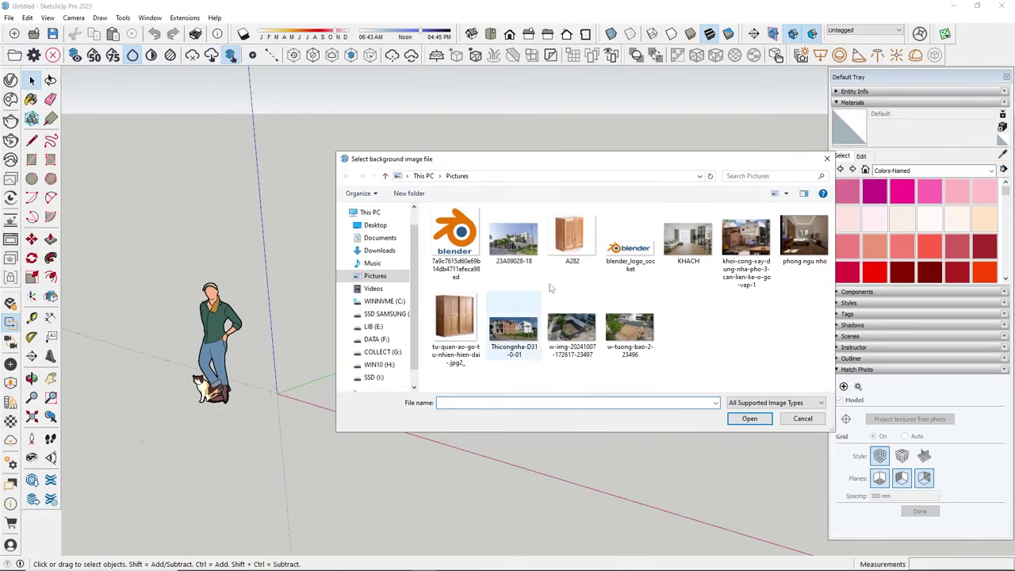
pyautogui.click(571, 236)
pyautogui.click(749, 418)
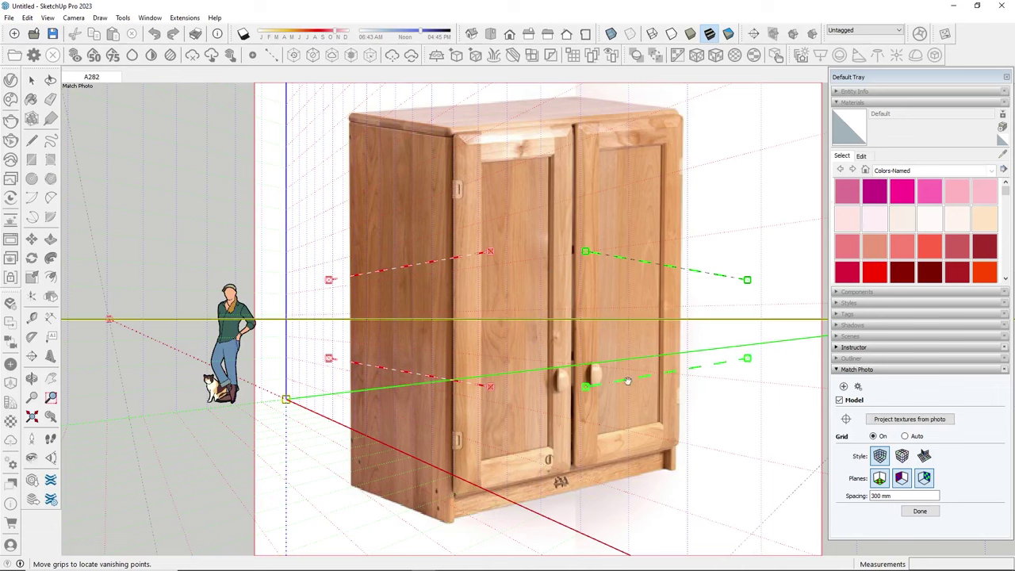
# - Align the lower green vanishing line with the cabinet base between its bottom corners
pyautogui.moveTo(627, 381); pyautogui.dragTo(493, 508)
pyautogui.moveTo(604, 464); pyautogui.dragTo(672, 469)
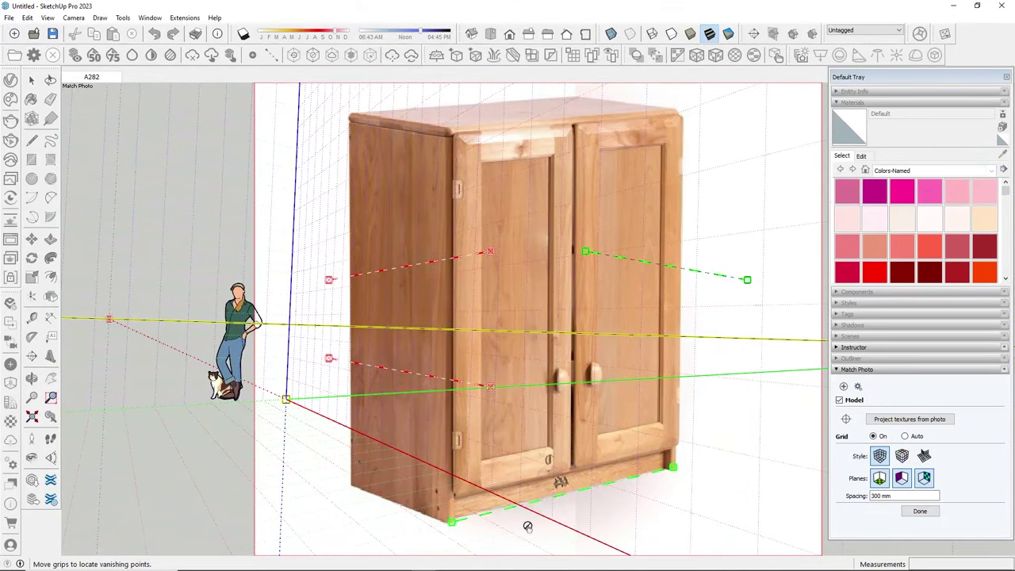
pyautogui.scroll(2, 445, 527)
pyautogui.scroll(2, 444, 529)
pyautogui.moveTo(450, 520); pyautogui.dragTo(444, 512)
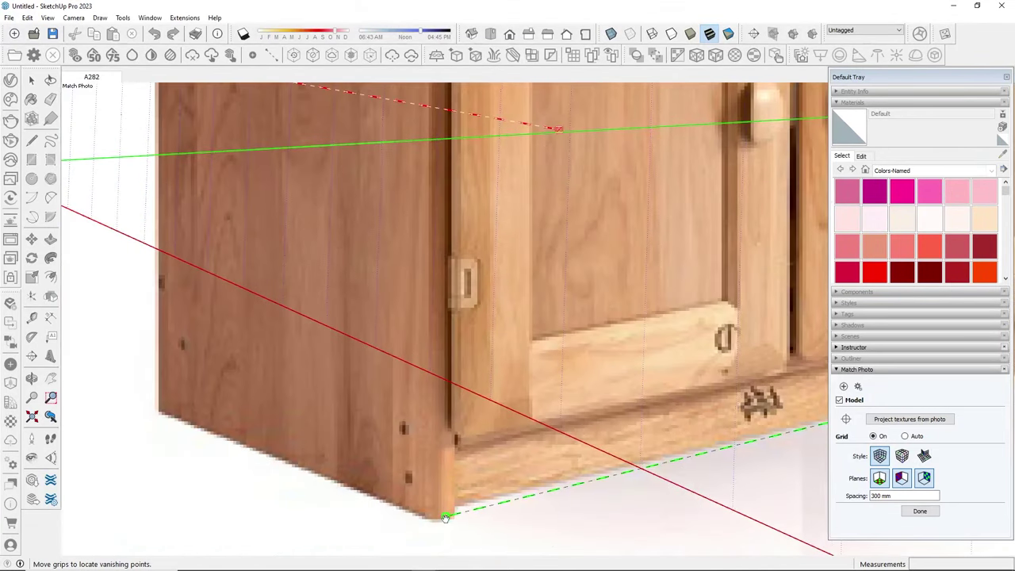
pyautogui.scroll(-3, 386, 491)
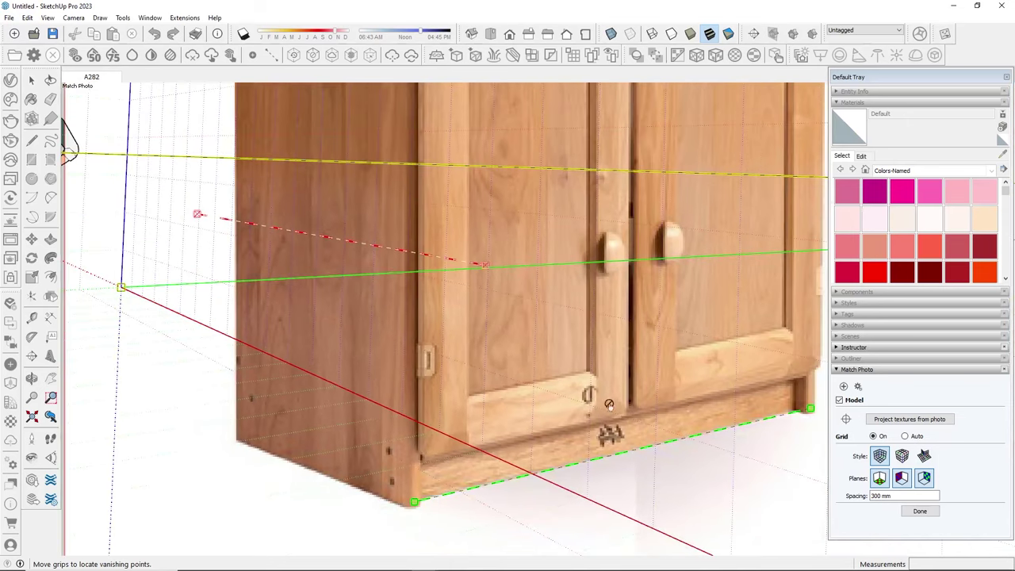
pyautogui.scroll(3, 704, 418)
pyautogui.scroll(2, 704, 419)
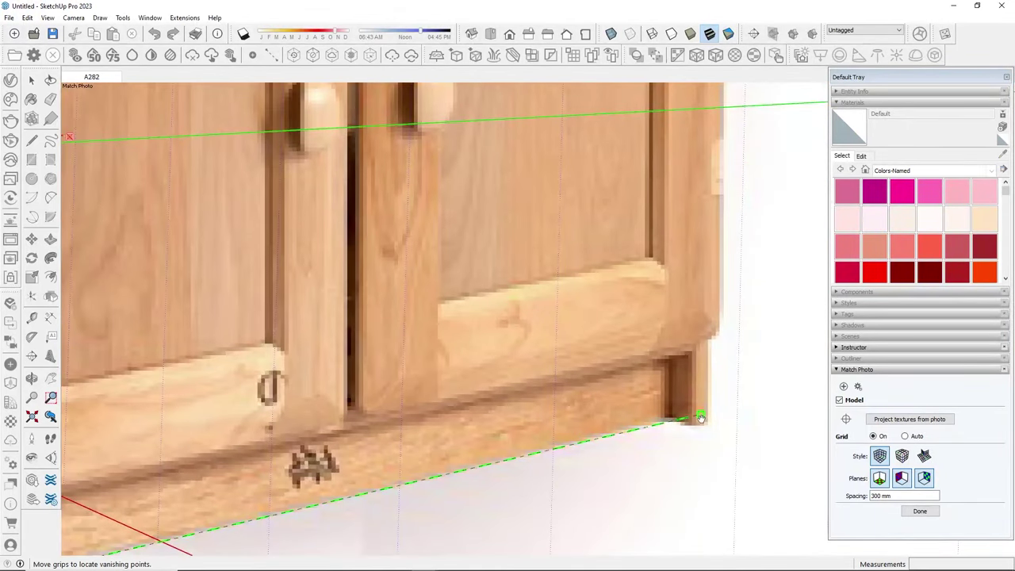
pyautogui.moveTo(701, 417); pyautogui.dragTo(705, 414)
pyautogui.scroll(-2, 703, 414)
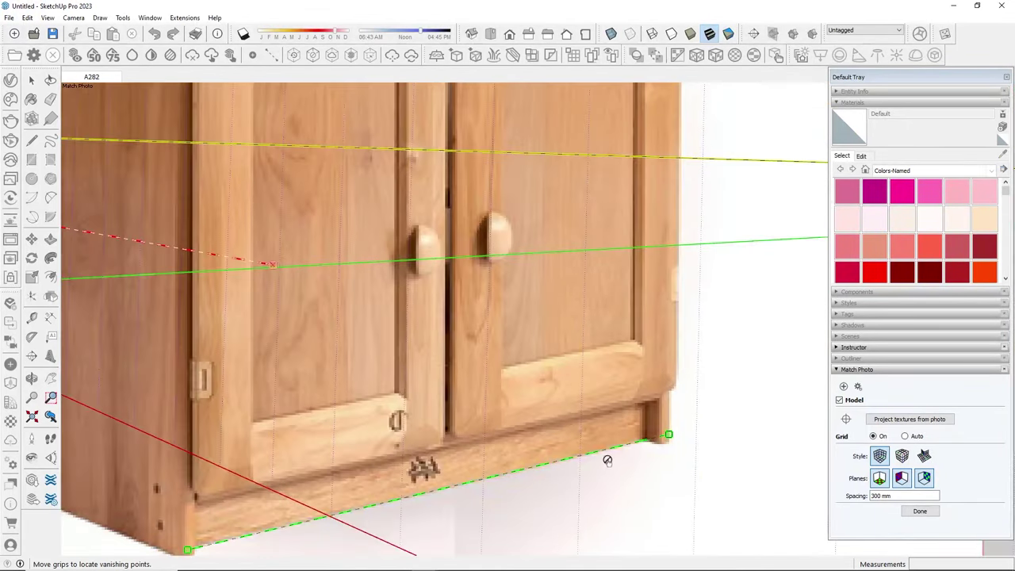
pyautogui.scroll(-3, 605, 460)
pyautogui.scroll(1, 537, 240)
# - Place the upper green vanishing line along the door tops, ends on the top corners
pyautogui.moveTo(511, 308); pyautogui.dragTo(402, 207)
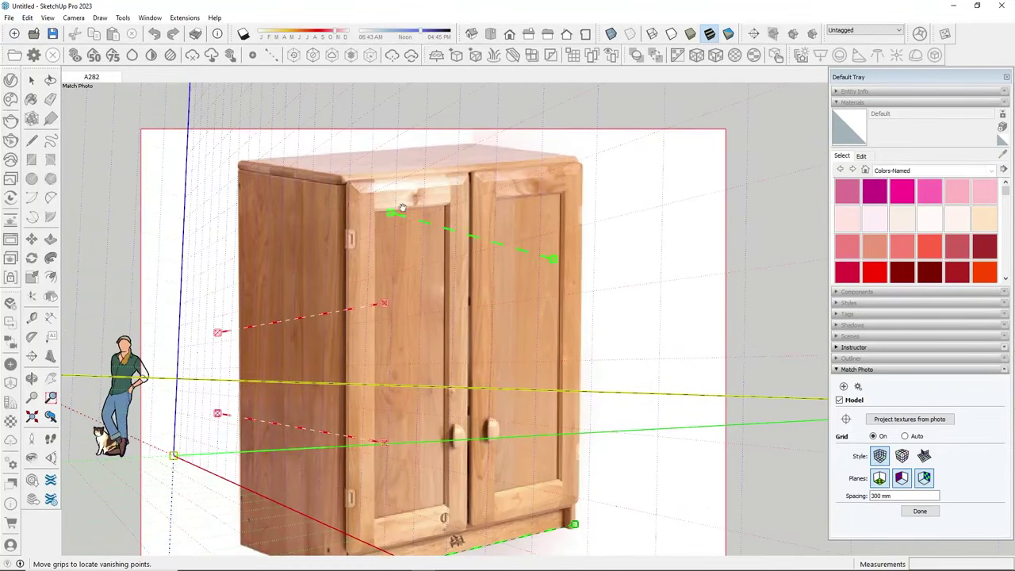
pyautogui.scroll(1, 357, 170)
pyautogui.scroll(3, 341, 194)
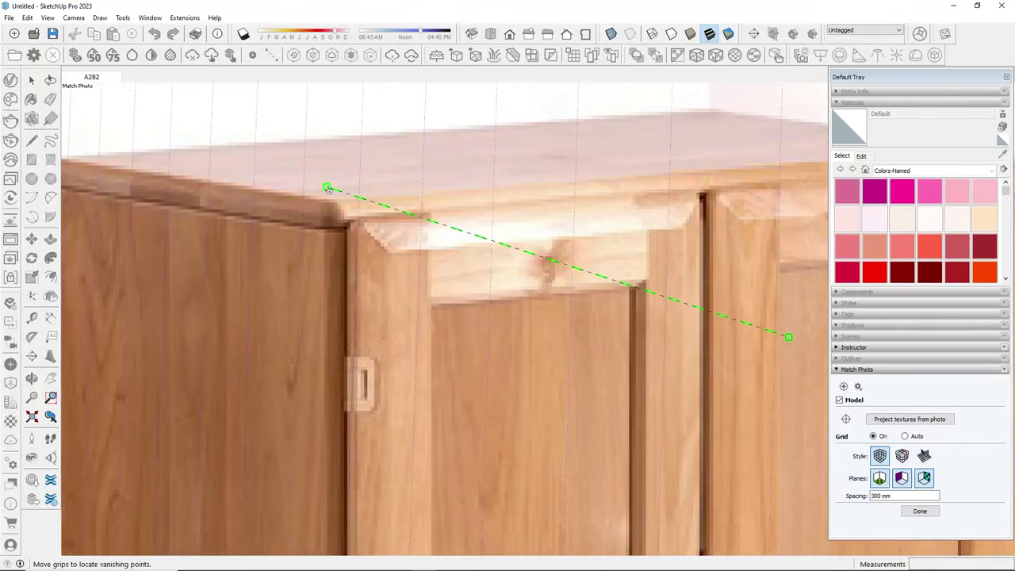
pyautogui.moveTo(326, 189); pyautogui.dragTo(341, 204)
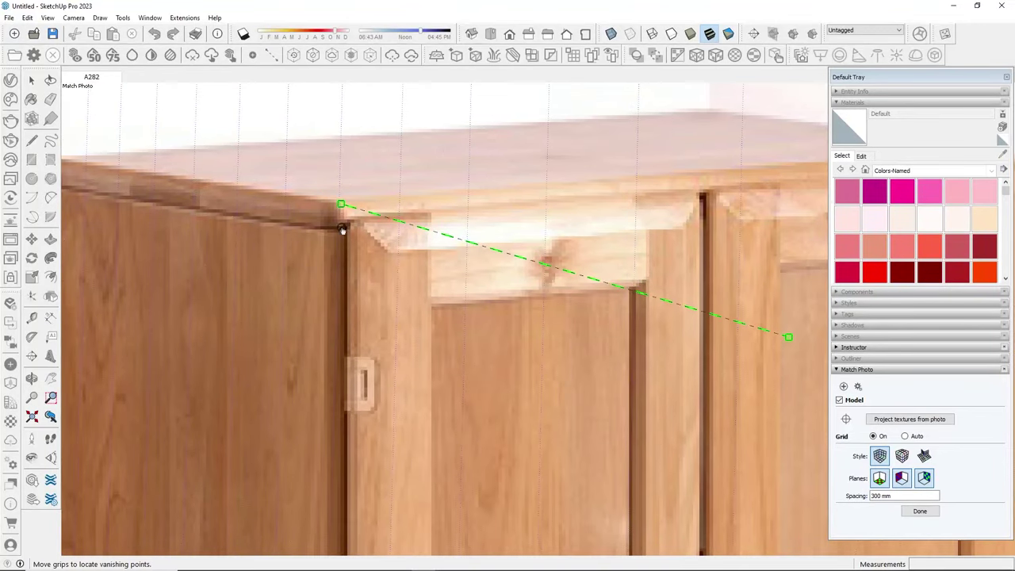
pyautogui.scroll(-4, 342, 230)
pyautogui.scroll(2, 434, 321)
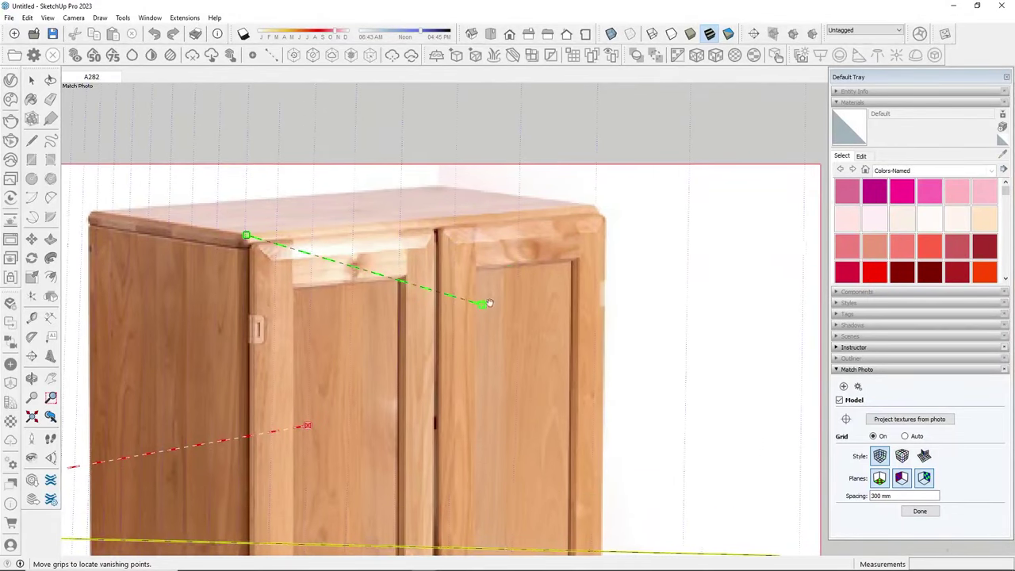
pyautogui.moveTo(483, 301)
pyautogui.mouseDown()
pyautogui.moveTo(594, 210)
pyautogui.moveTo(609, 225)
pyautogui.mouseUp()
pyautogui.scroll(1, 596, 209)
pyautogui.scroll(2, 591, 221)
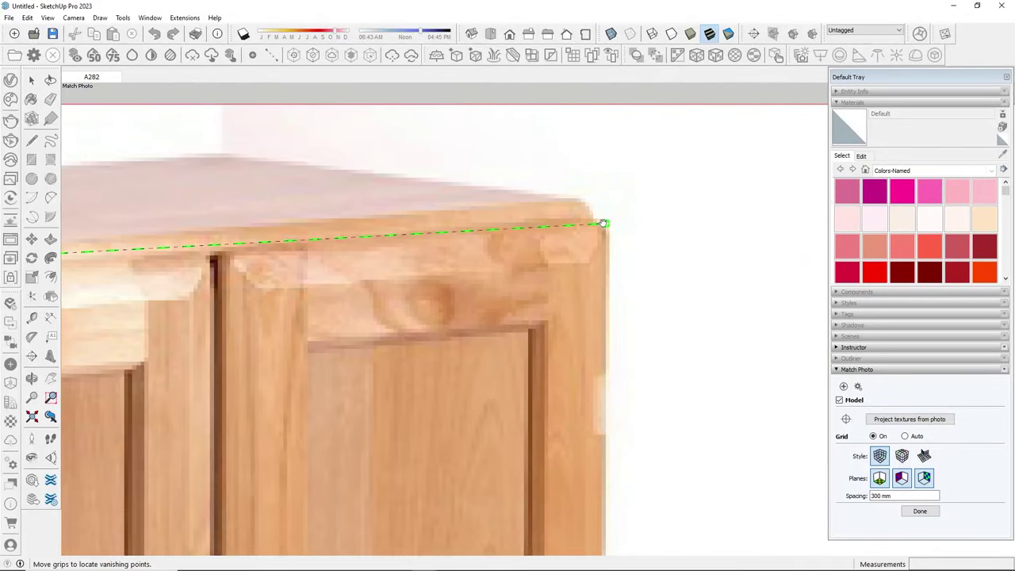
pyautogui.scroll(-3, 610, 223)
pyautogui.scroll(1, 290, 222)
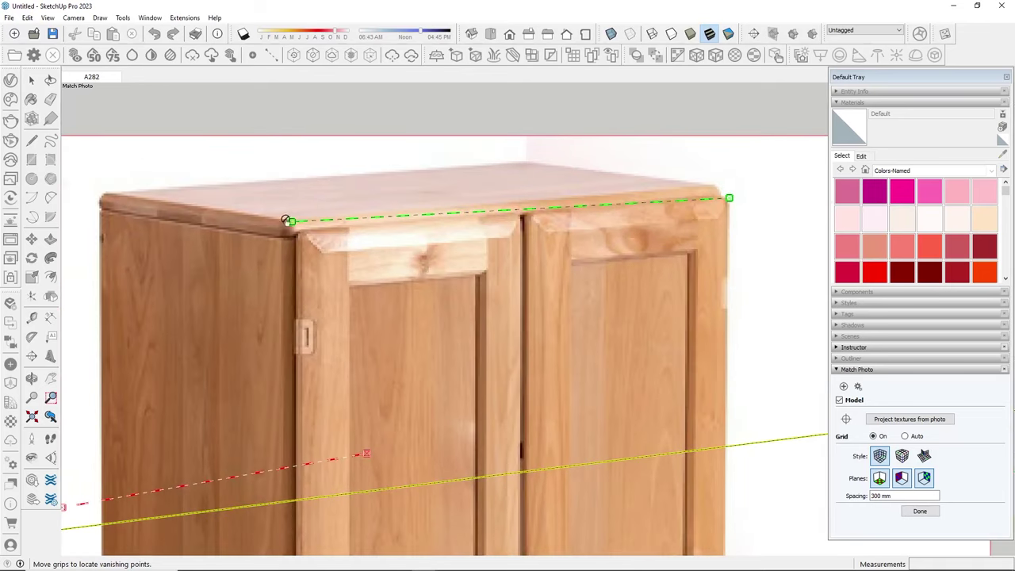
pyautogui.scroll(2, 291, 230)
pyautogui.moveTo(293, 238); pyautogui.dragTo(290, 239)
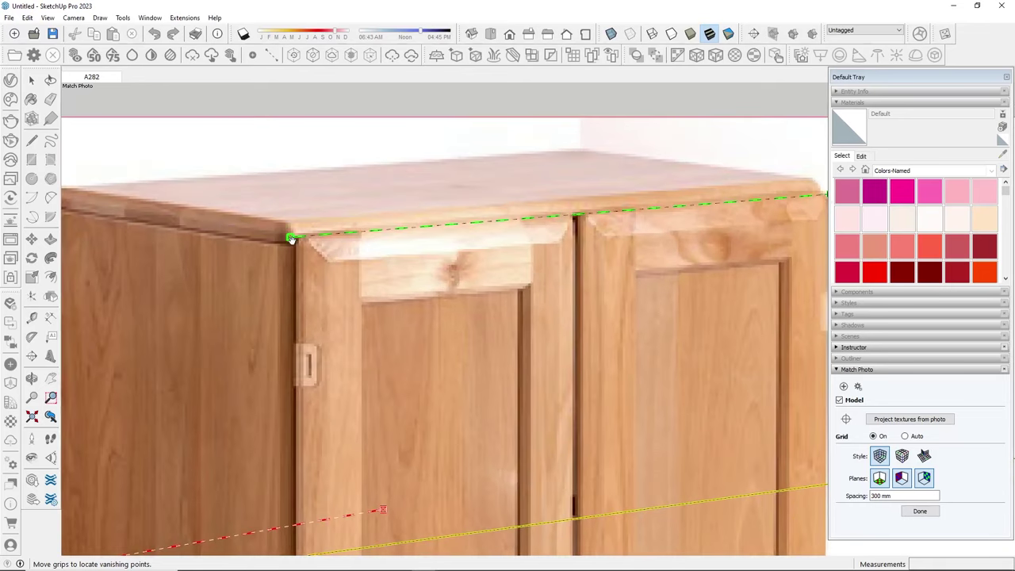
pyautogui.scroll(-2, 333, 214)
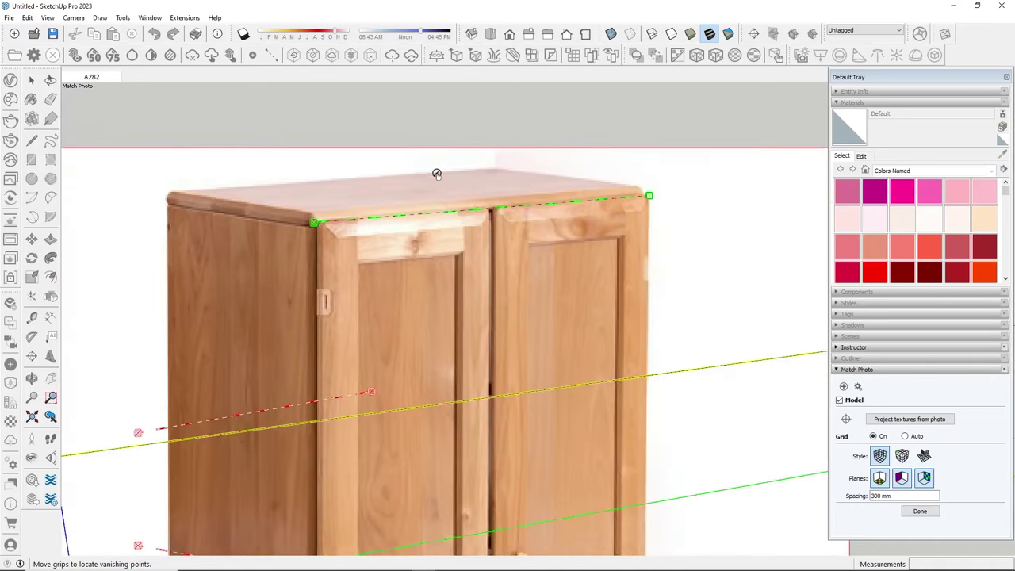
pyautogui.scroll(-2, 440, 198)
pyautogui.scroll(3, 353, 297)
pyautogui.scroll(1, 429, 299)
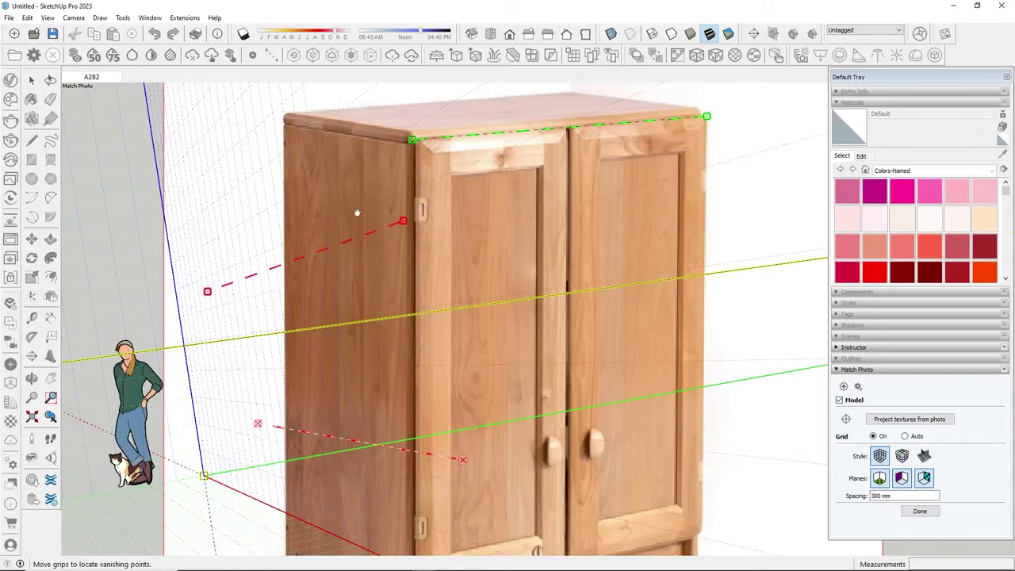
# - Fit the upper red vanishing line to the cabinet's top edge and corners
pyautogui.moveTo(429, 300); pyautogui.dragTo(376, 168)
pyautogui.scroll(2, 383, 127)
pyautogui.moveTo(441, 188); pyautogui.dragTo(462, 151)
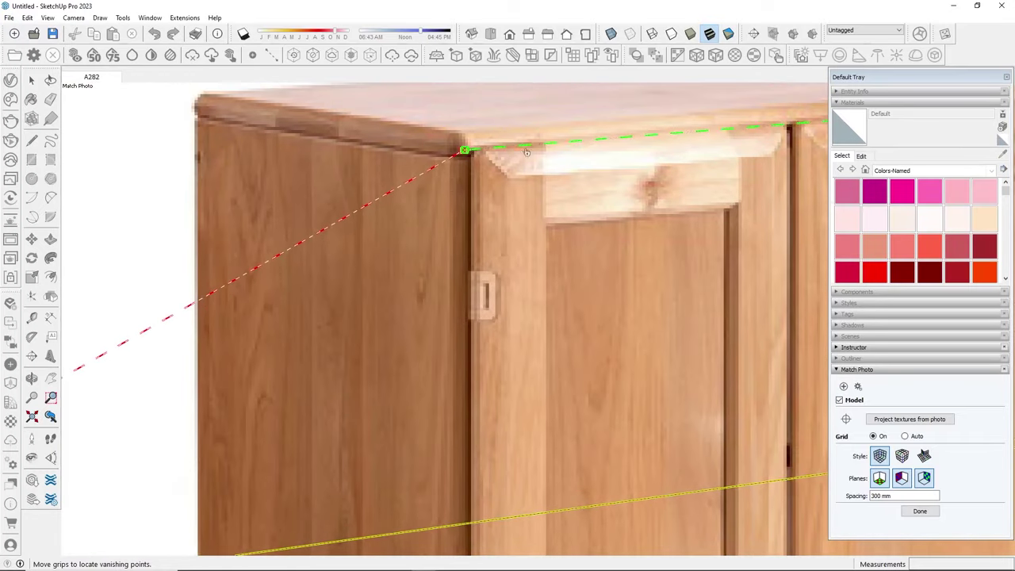
pyautogui.scroll(-3, 494, 198)
pyautogui.moveTo(268, 293); pyautogui.dragTo(343, 156)
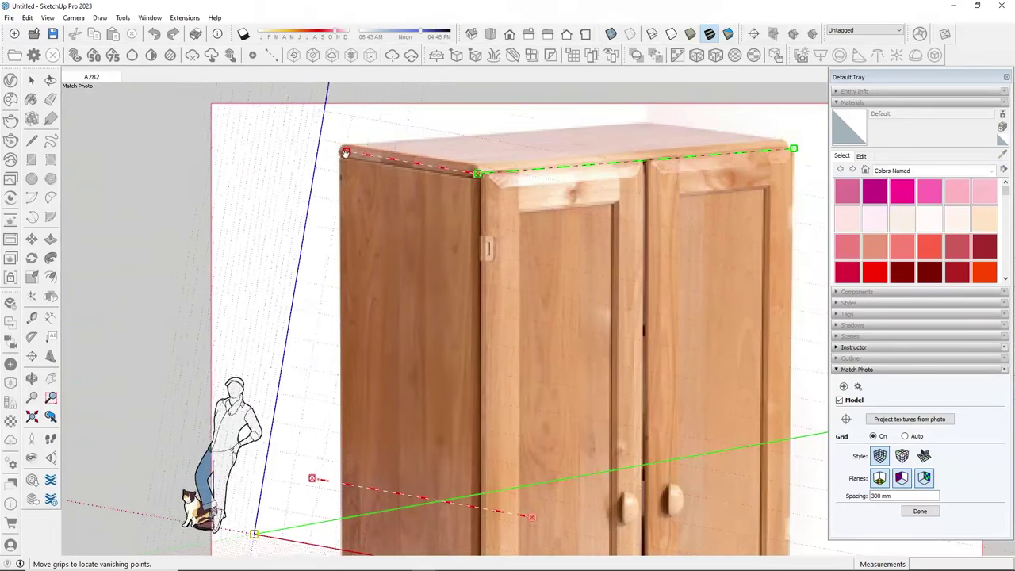
pyautogui.scroll(3, 374, 151)
pyautogui.scroll(1, 374, 150)
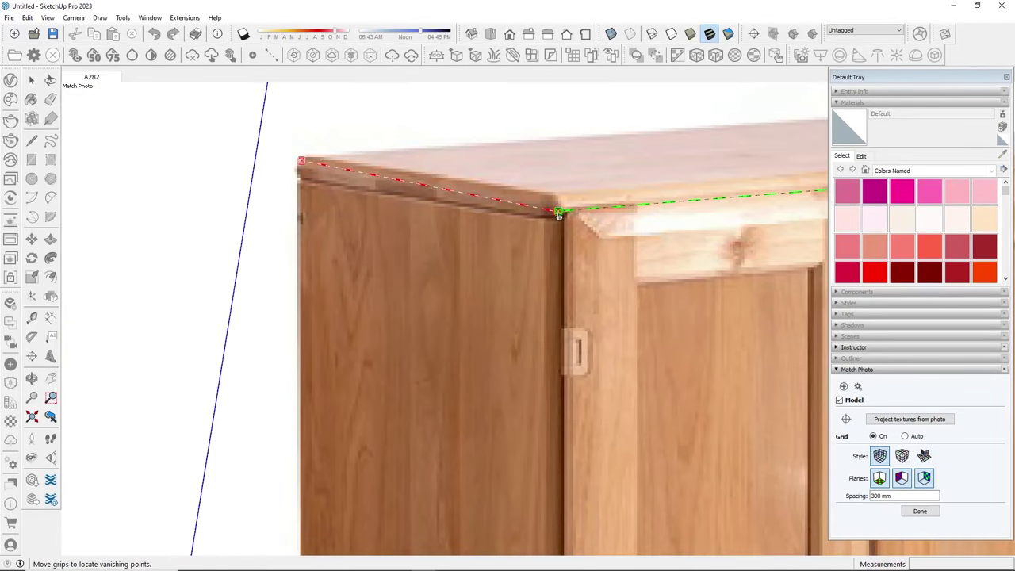
pyautogui.moveTo(558, 214); pyautogui.dragTo(559, 193)
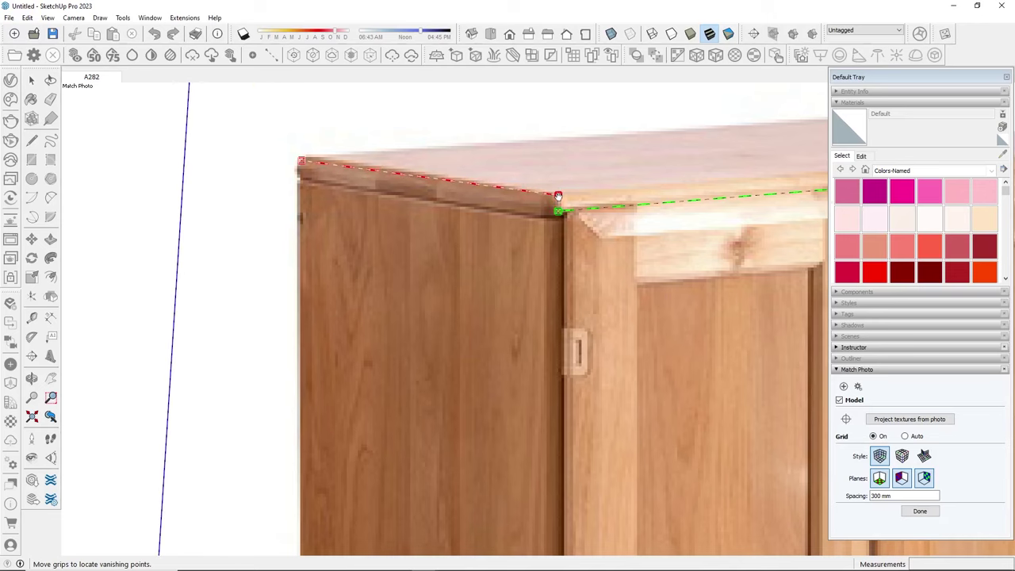
# - Fine-tune the green vanishing line along the cabinet's top edge
pyautogui.moveTo(559, 211); pyautogui.dragTo(561, 197)
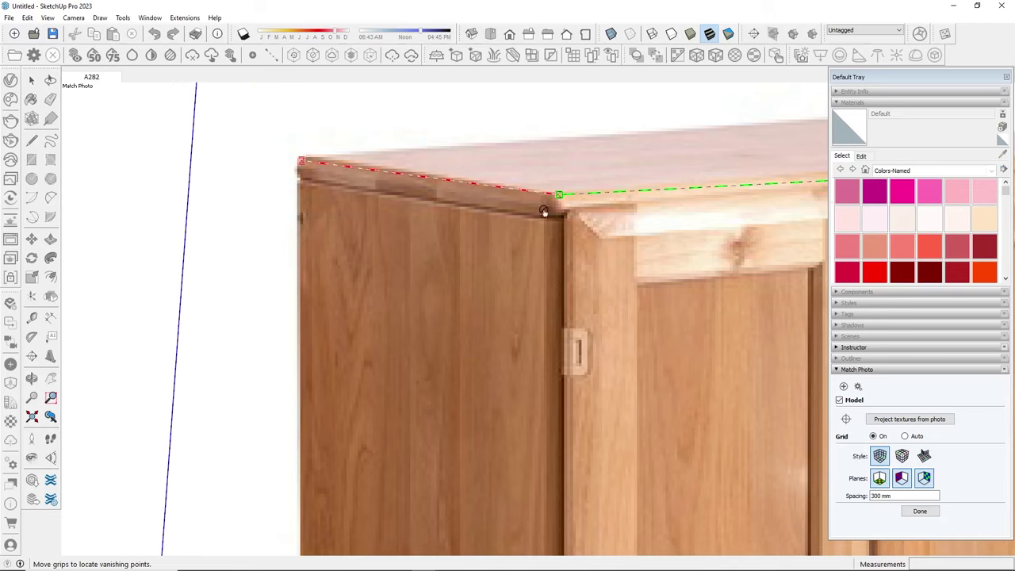
pyautogui.scroll(-3, 560, 196)
pyautogui.scroll(2, 634, 243)
pyautogui.scroll(1, 592, 261)
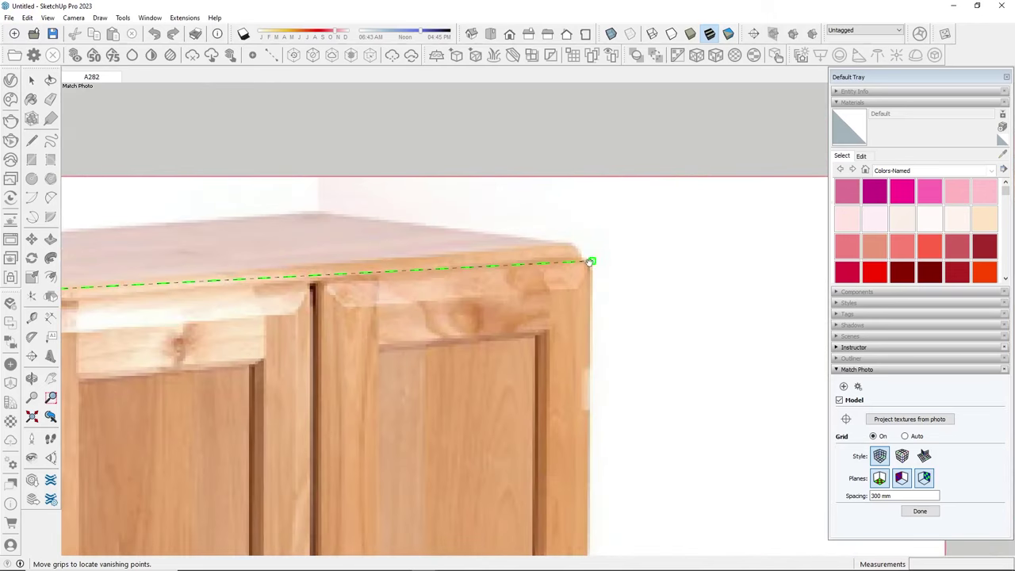
pyautogui.moveTo(590, 261); pyautogui.dragTo(587, 243)
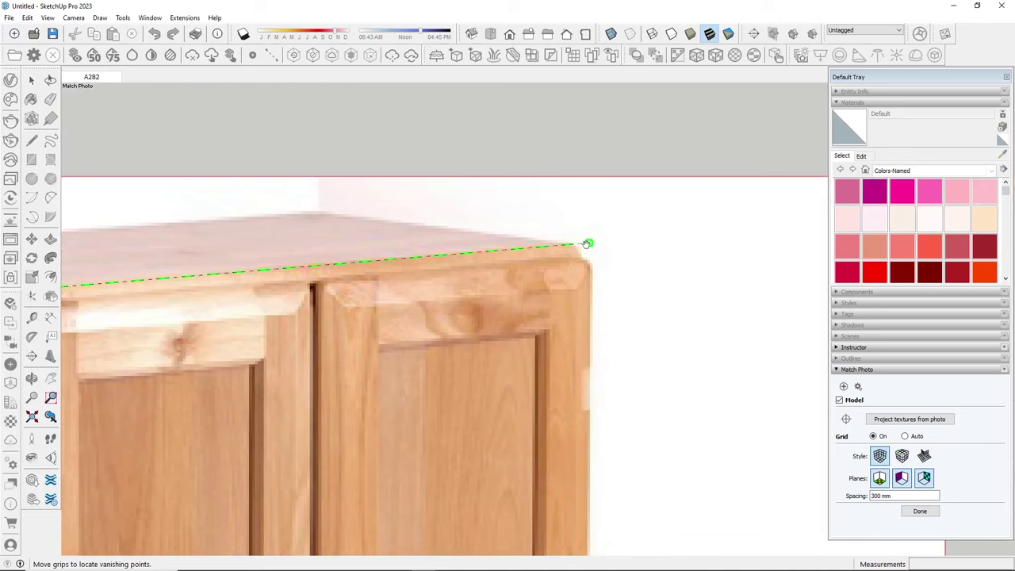
pyautogui.scroll(-1, 590, 244)
pyautogui.scroll(-3, 582, 198)
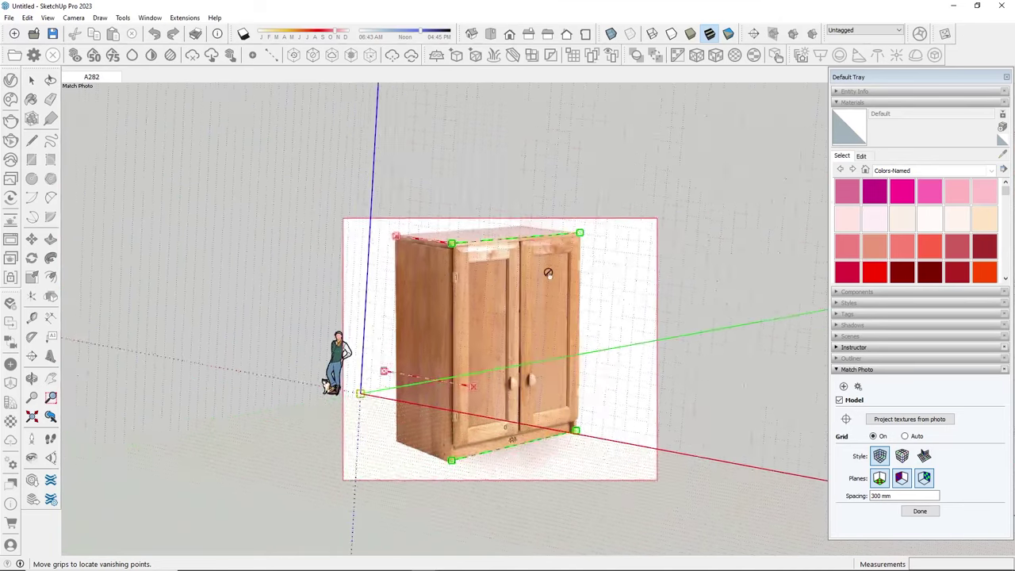
pyautogui.scroll(1, 444, 346)
pyautogui.scroll(2, 446, 346)
# - Pin the lower red line on the bottom-front corner and refit the lower green line
pyautogui.moveTo(449, 340); pyautogui.dragTo(399, 441)
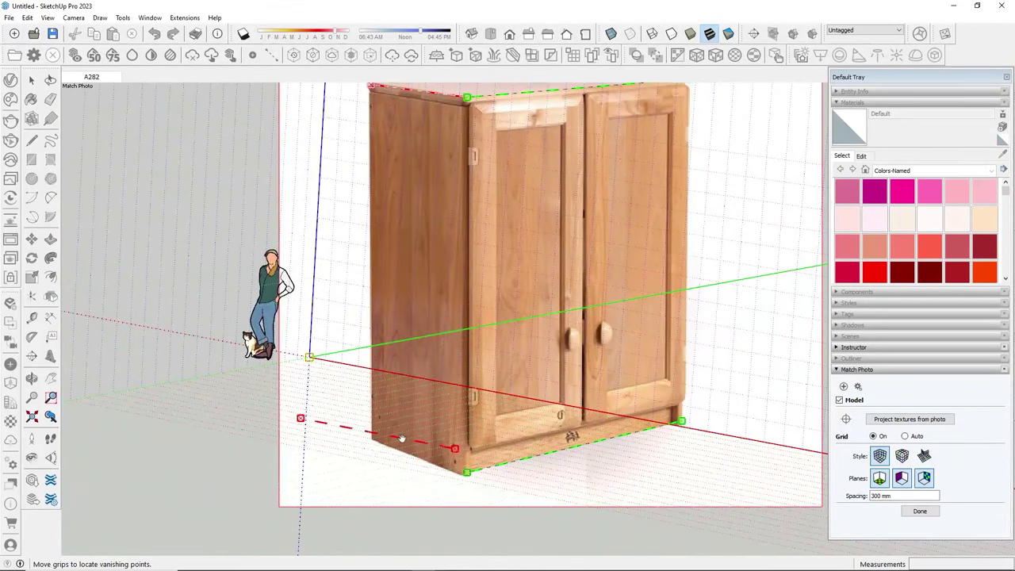
pyautogui.scroll(2, 476, 444)
pyautogui.scroll(2, 507, 421)
pyautogui.scroll(1, 507, 404)
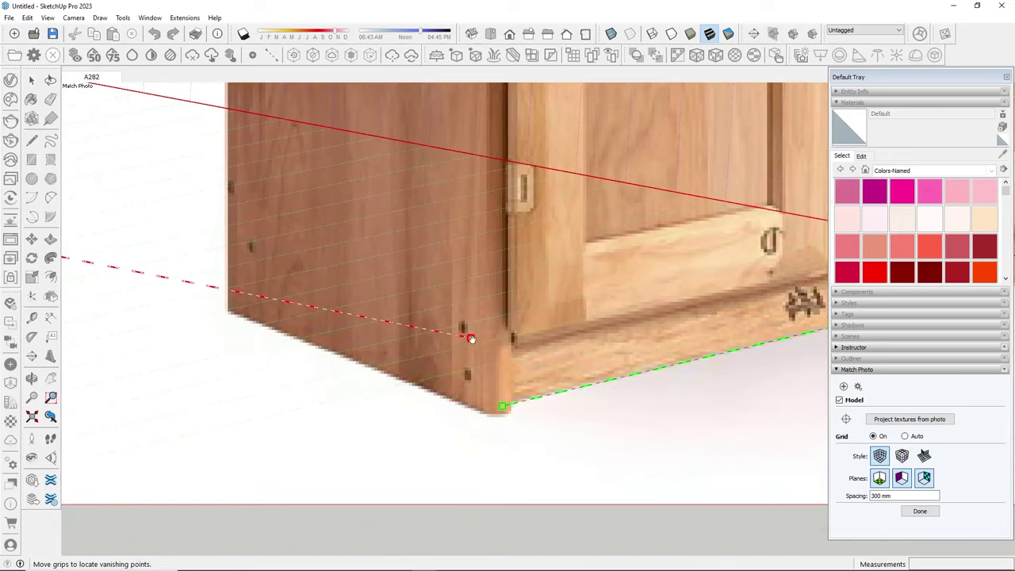
pyautogui.moveTo(471, 339); pyautogui.dragTo(501, 408)
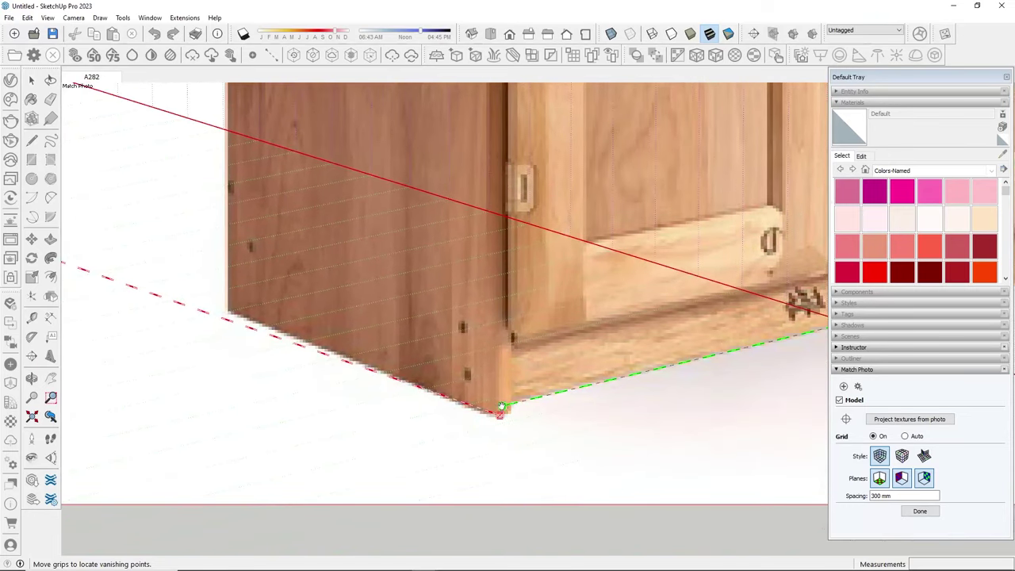
pyautogui.scroll(-2, 376, 396)
pyautogui.scroll(-3, 448, 376)
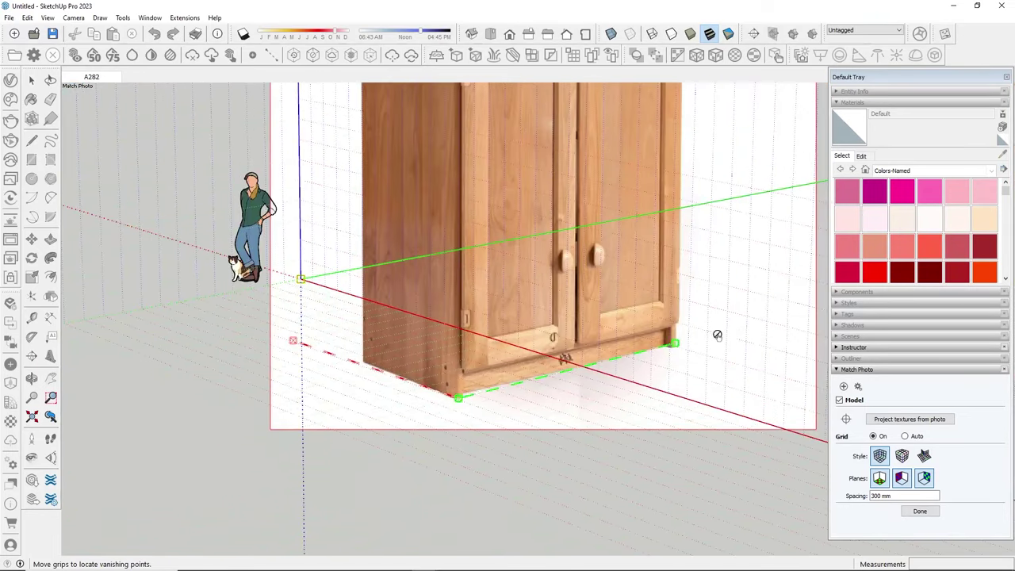
pyautogui.scroll(3, 672, 345)
pyautogui.scroll(2, 655, 346)
pyautogui.moveTo(654, 341); pyautogui.dragTo(655, 349)
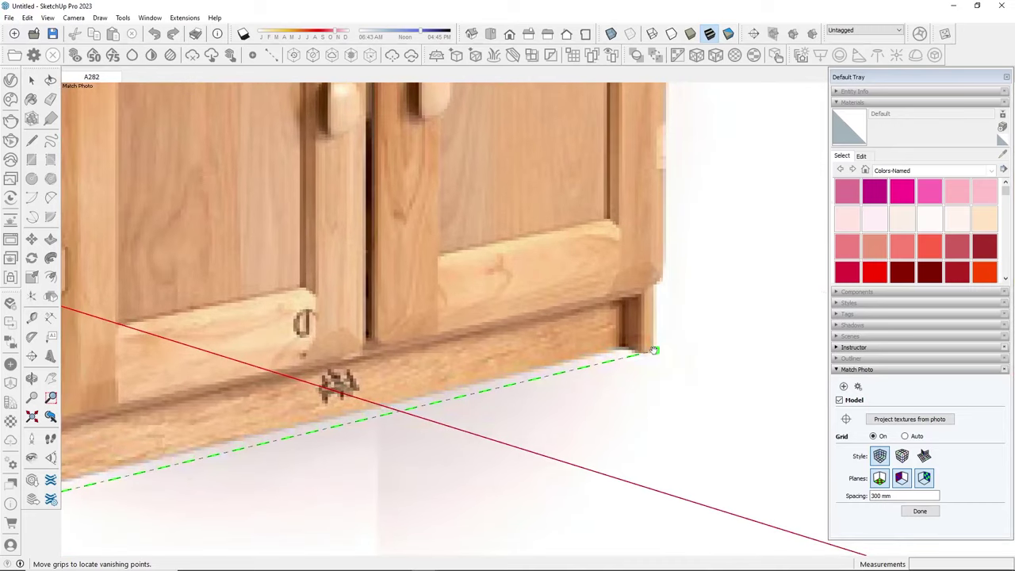
pyautogui.scroll(-2, 653, 350)
pyautogui.scroll(-2, 686, 344)
pyautogui.scroll(1, 383, 305)
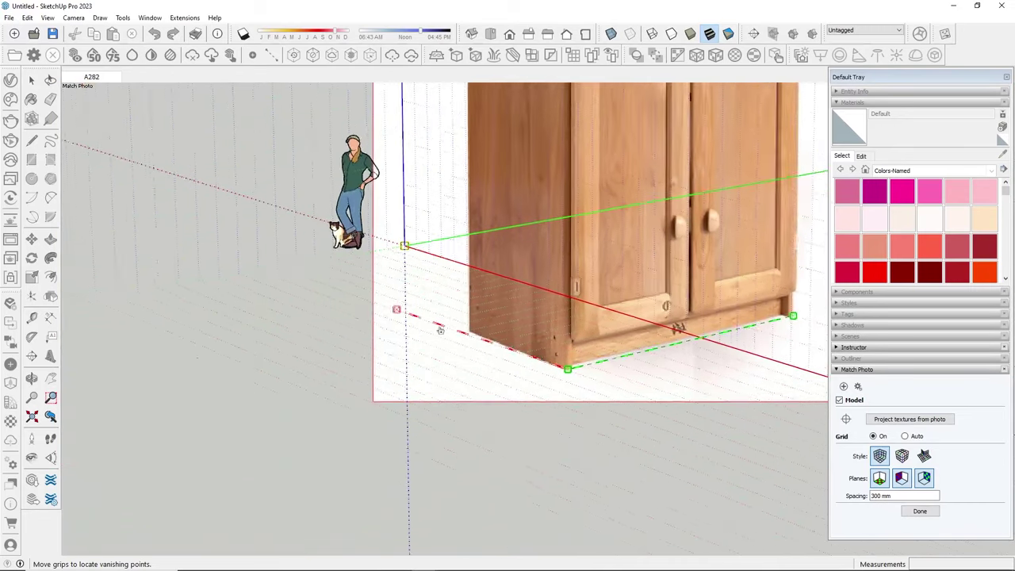
pyautogui.scroll(2, 383, 306)
# - Align the red line with the bottom-left edge and set the origin at the bottom front corner
pyautogui.moveTo(383, 305)
pyautogui.mouseDown()
pyautogui.moveTo(486, 337)
pyautogui.moveTo(465, 326)
pyautogui.mouseUp()
pyautogui.scroll(2, 486, 337)
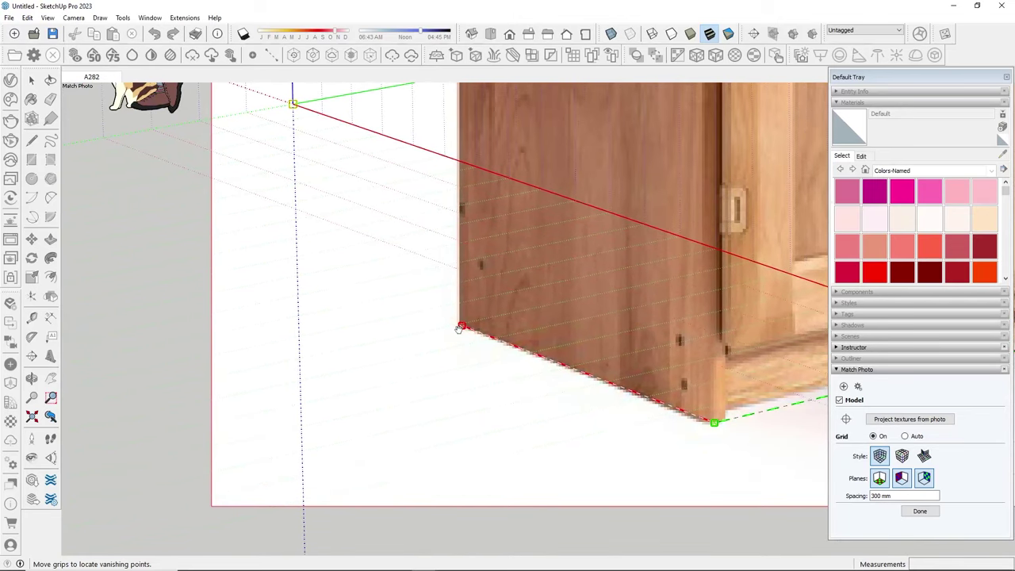
pyautogui.scroll(-2, 358, 326)
pyautogui.scroll(-3, 409, 362)
pyautogui.scroll(1, 380, 380)
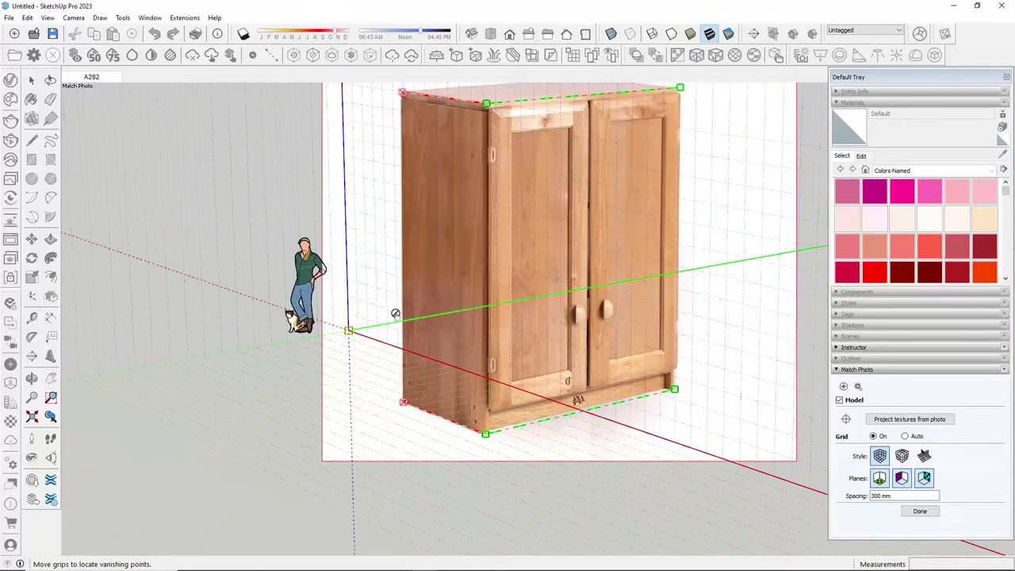
pyautogui.moveTo(346, 333)
pyautogui.mouseDown()
pyautogui.moveTo(428, 365)
pyautogui.moveTo(476, 437)
pyautogui.moveTo(485, 434)
pyautogui.mouseUp()
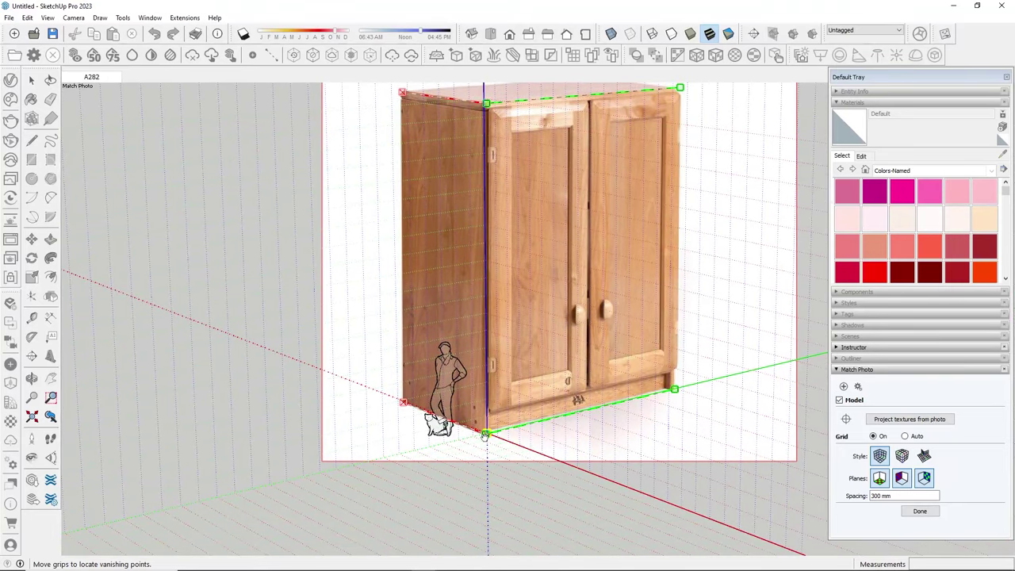
pyautogui.scroll(-1, 485, 434)
# - Enlarge the photo scale along the blue axis so the person figure stands taller than the cabinet
pyautogui.scroll(-2, 483, 431)
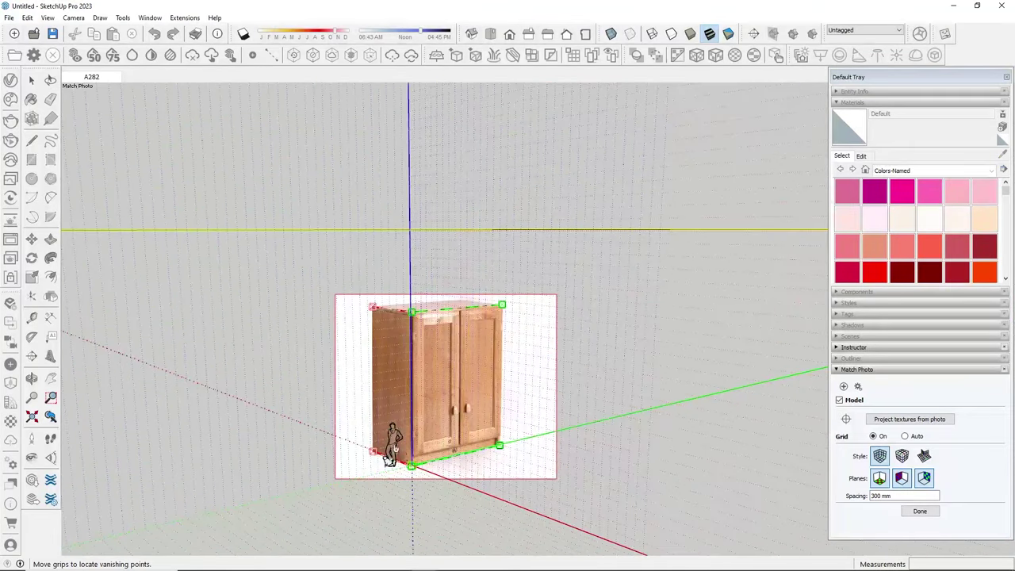
pyautogui.scroll(2, 408, 465)
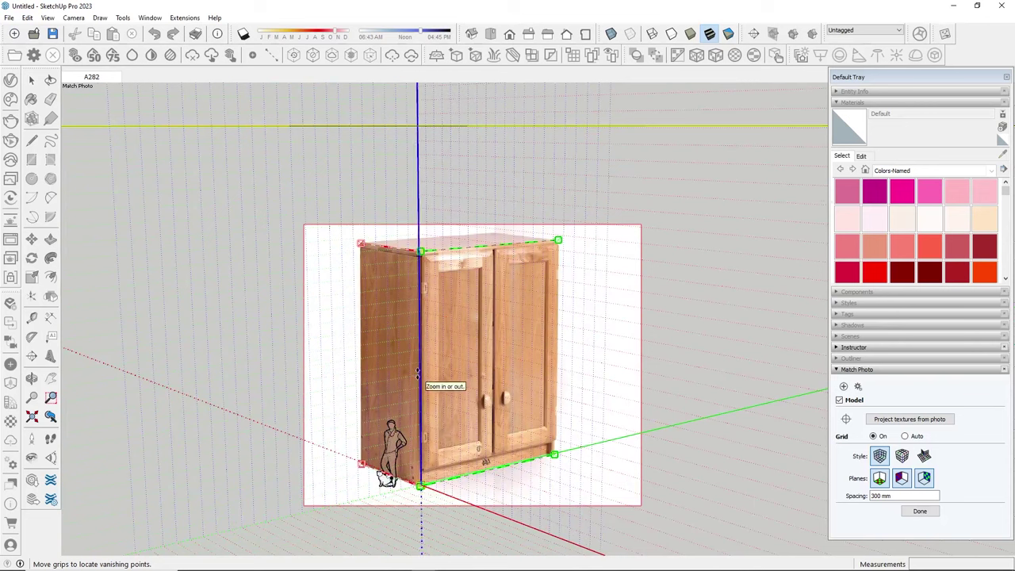
pyautogui.moveTo(417, 373)
pyautogui.mouseDown()
pyautogui.moveTo(418, 341)
pyautogui.moveTo(417, 353)
pyautogui.mouseUp()
pyautogui.scroll(-1, 386, 389)
pyautogui.scroll(-1, 385, 389)
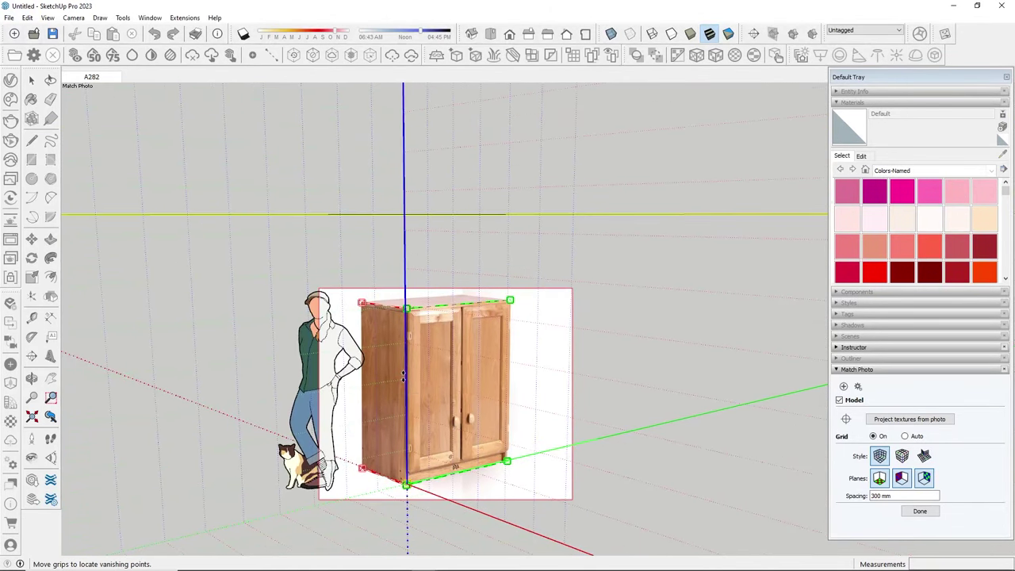
pyautogui.moveTo(400, 383)
pyautogui.mouseDown()
pyautogui.moveTo(412, 298)
pyautogui.moveTo(416, 316)
pyautogui.mouseUp()
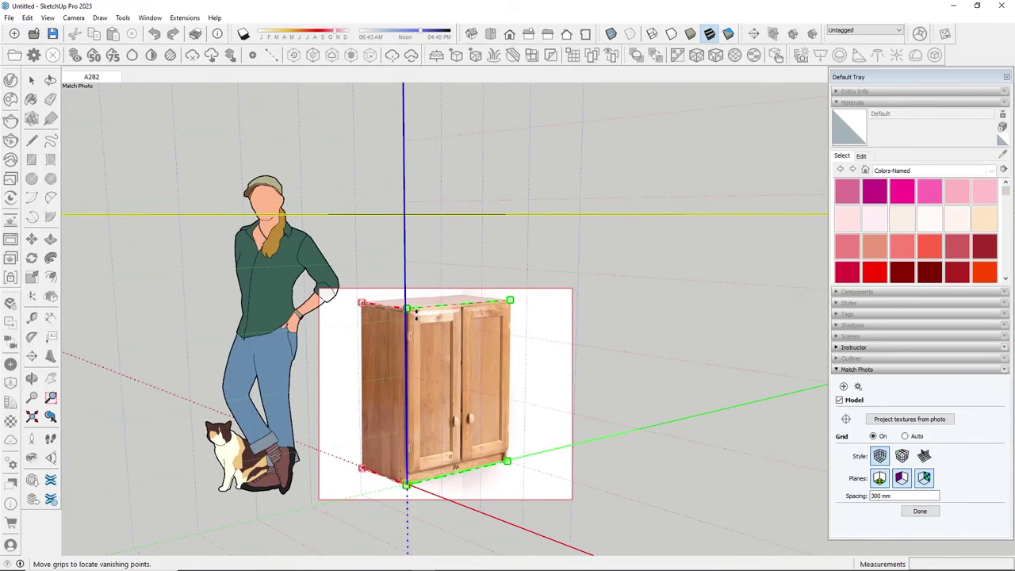
pyautogui.moveTo(247, 298); pyautogui.dragTo(399, 364, button='middle')
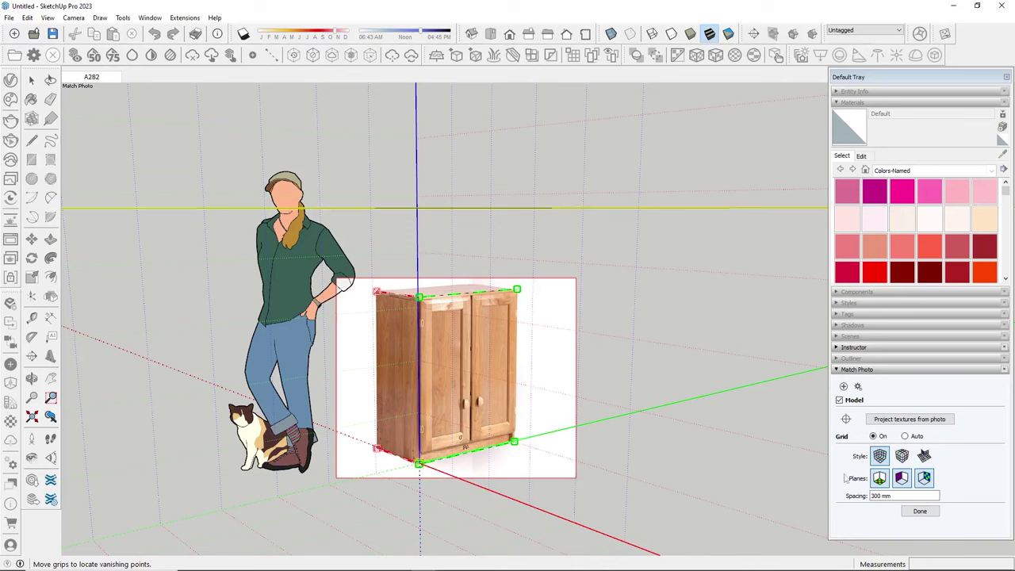
# - Finish the A282 photo match
pyautogui.click(919, 511)
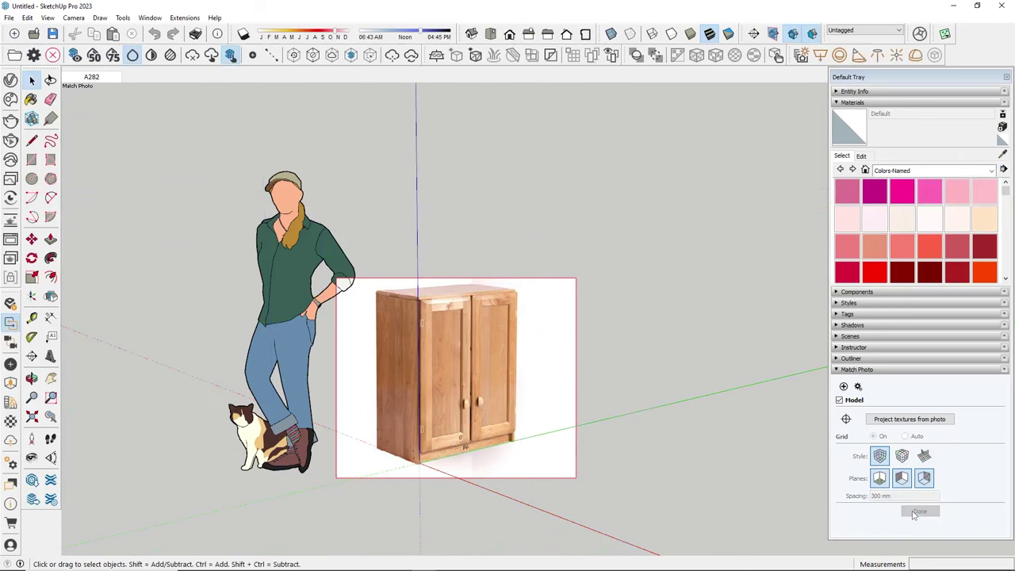
pyautogui.scroll(1, 508, 468)
pyautogui.scroll(2, 478, 442)
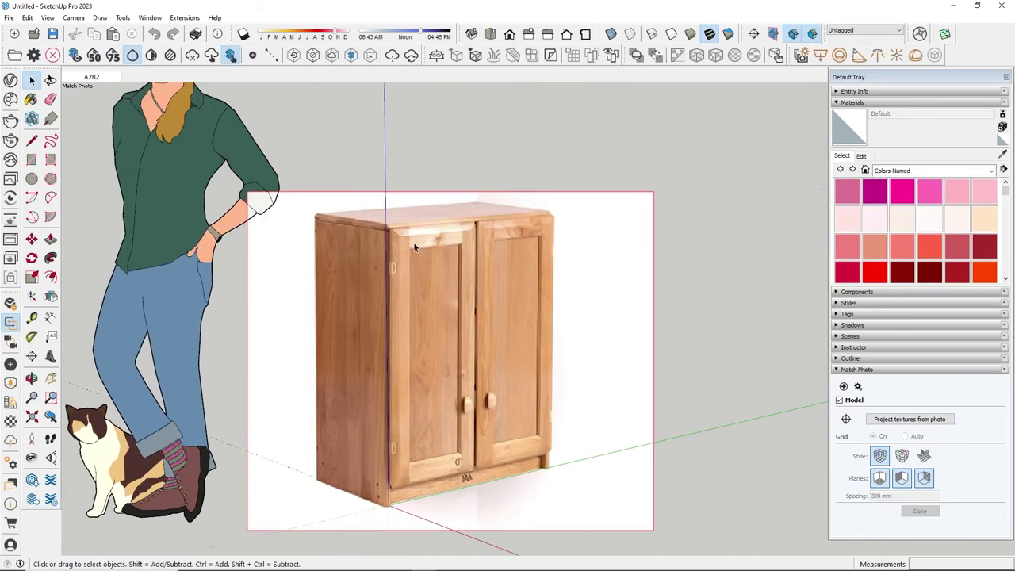
# - Trace lines through the cabinet front's four corners into a closed face and select it
pyautogui.click(32, 139)
pyautogui.click(387, 503)
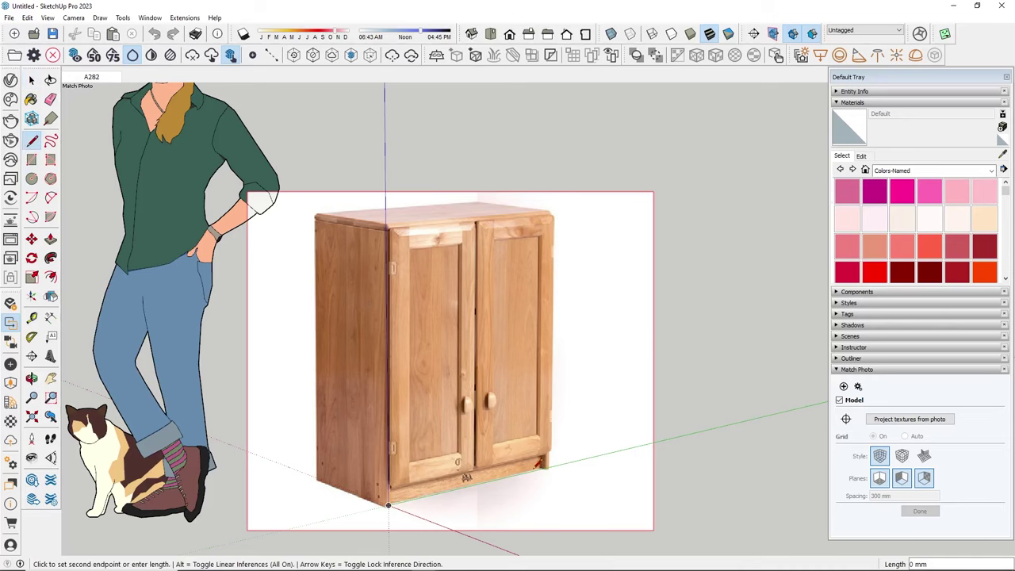
pyautogui.scroll(2, 555, 462)
pyautogui.scroll(1, 555, 463)
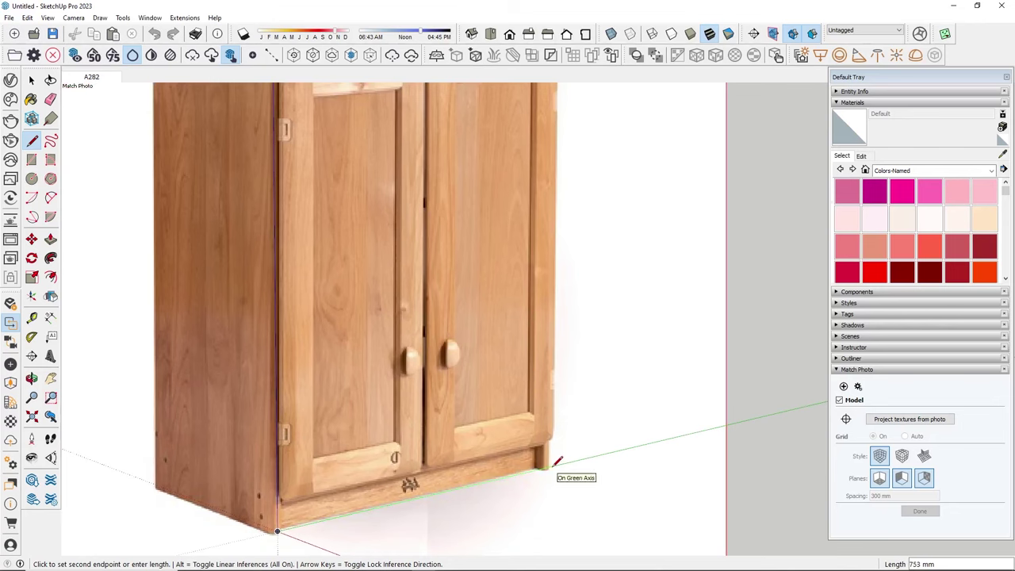
pyautogui.click(555, 462)
pyautogui.scroll(-3, 568, 353)
pyautogui.scroll(1, 568, 355)
pyautogui.scroll(1, 574, 143)
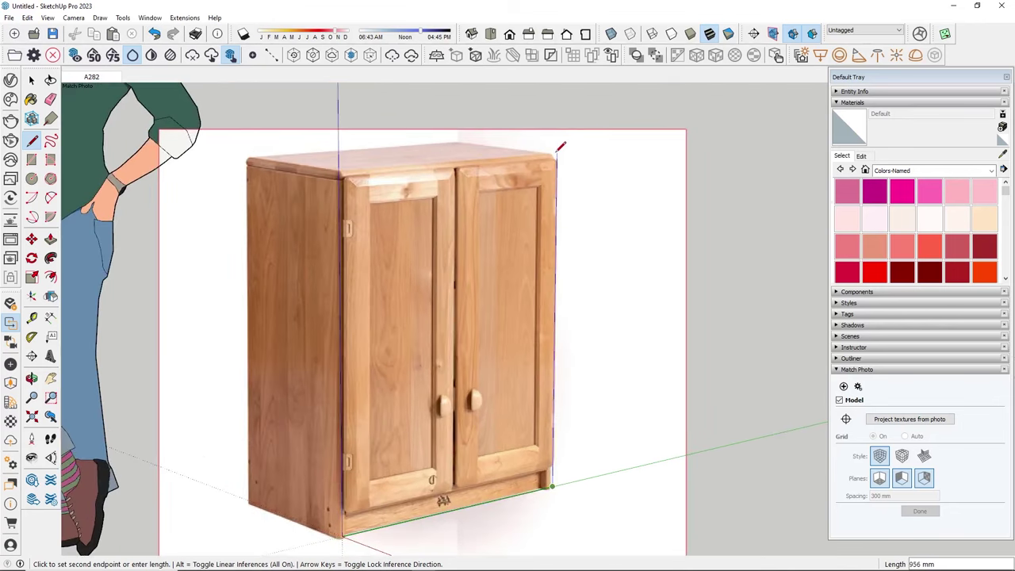
pyautogui.click(556, 155)
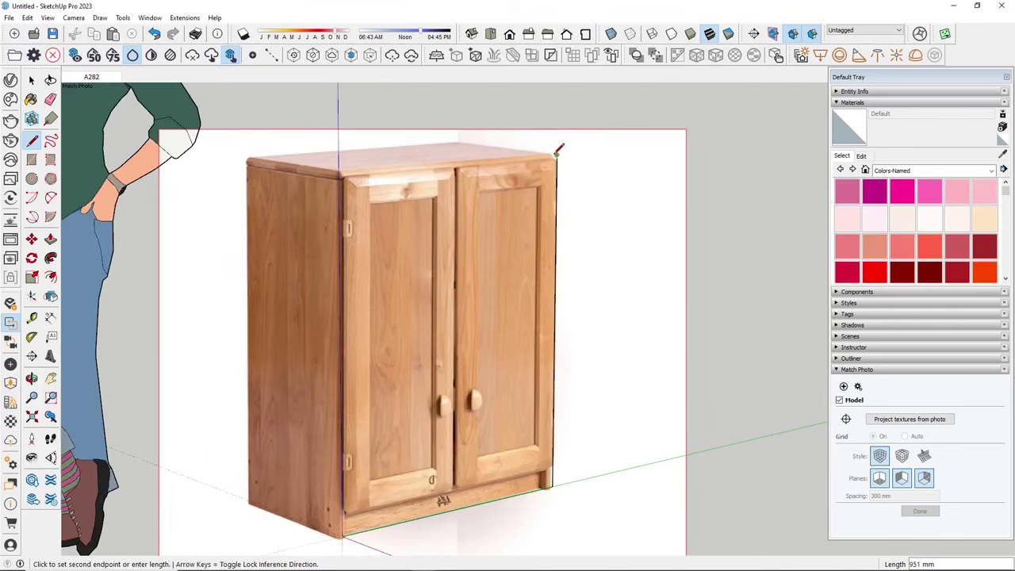
pyautogui.click(341, 170)
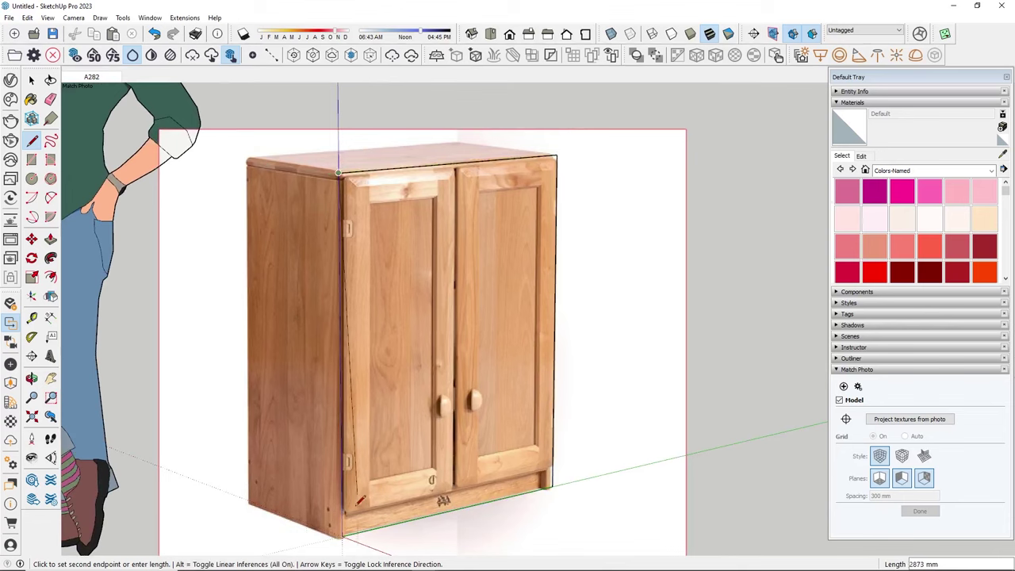
pyautogui.click(341, 537)
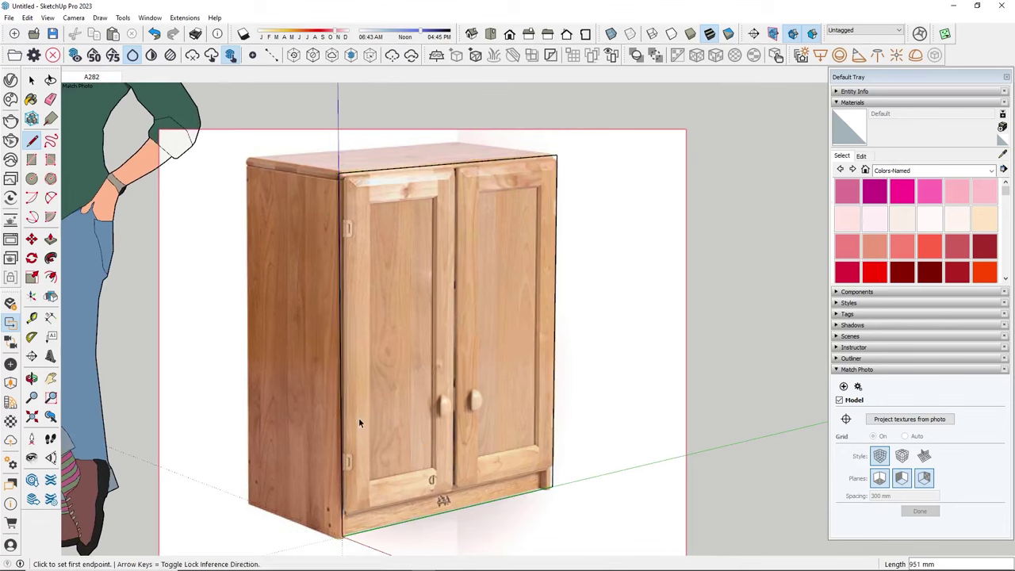
pyautogui.press('space')
pyautogui.click(374, 443)
# - Push/pull the traced front face back about 405 mm to match the cabinet's depth
pyautogui.press('p')
pyautogui.click(377, 443)
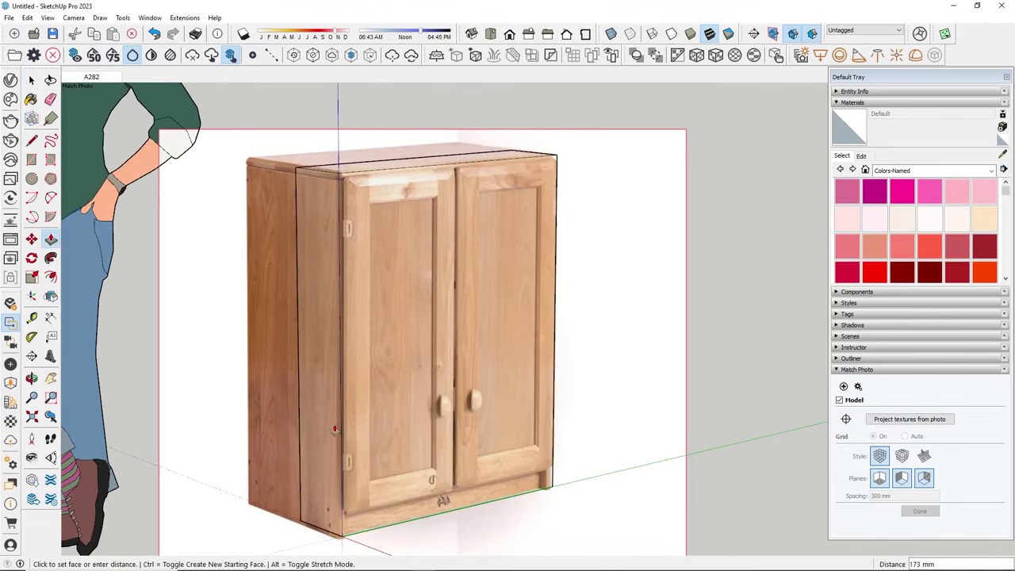
pyautogui.click(286, 420)
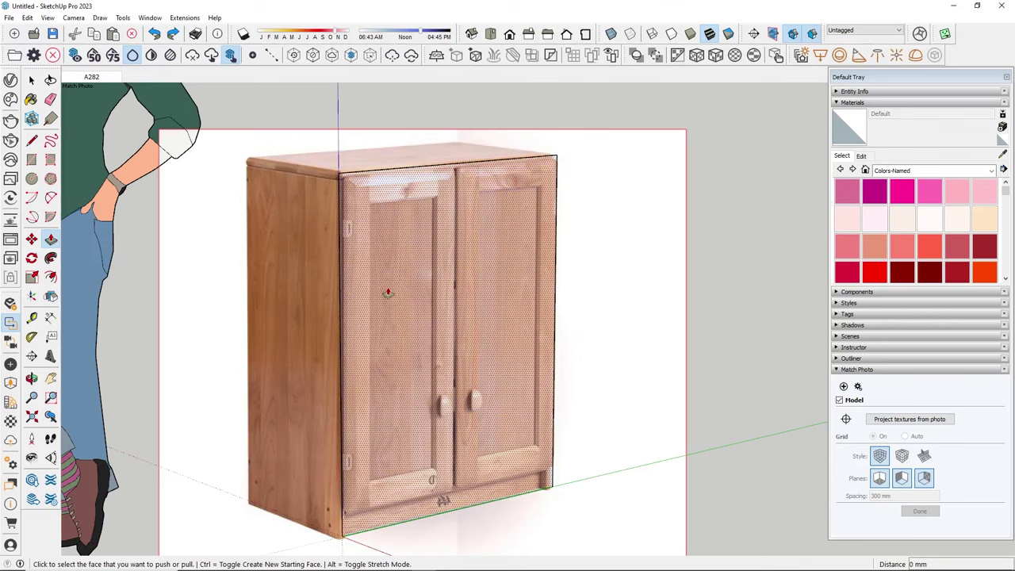
pyautogui.click(388, 292)
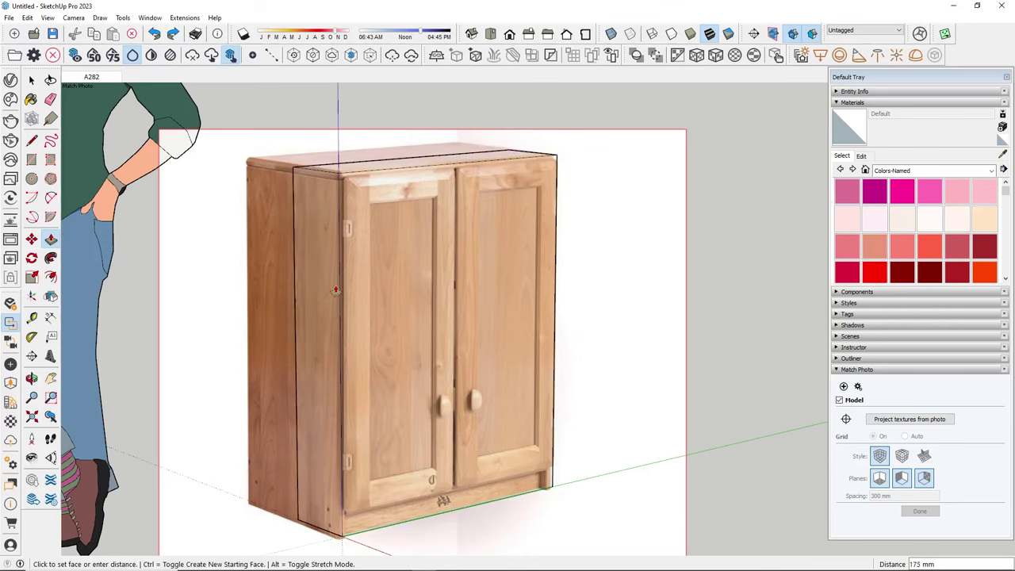
pyautogui.click(293, 293)
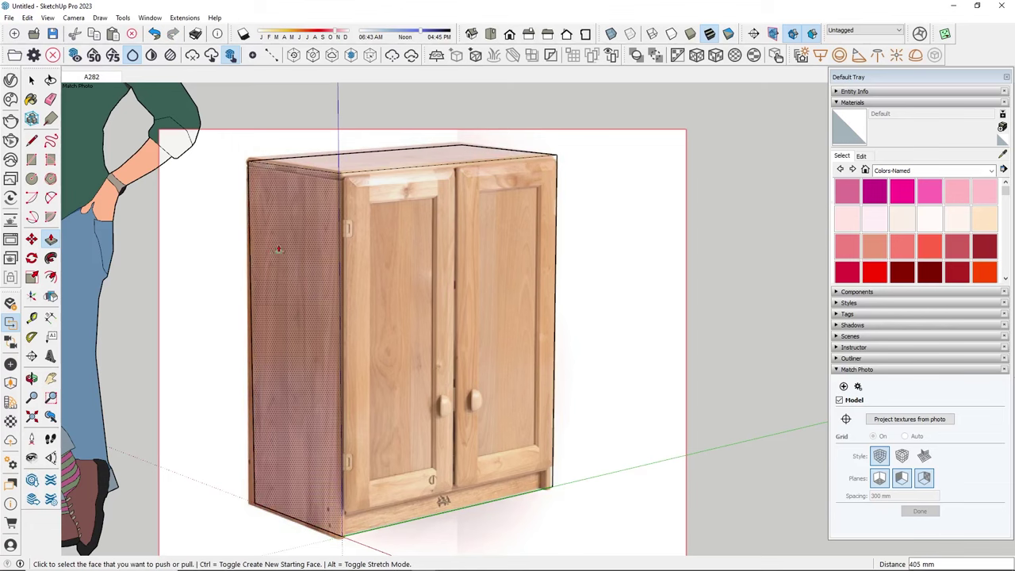
pyautogui.press('space')
# - Make the whole cabinet box into a component
pyautogui.tripleClick(380, 249)
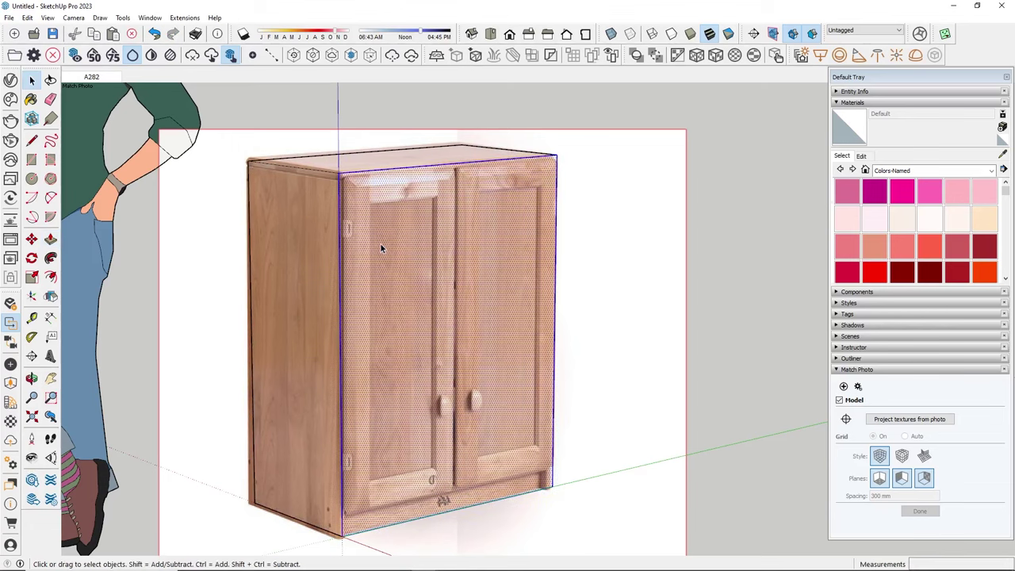
pyautogui.rightClick(379, 251)
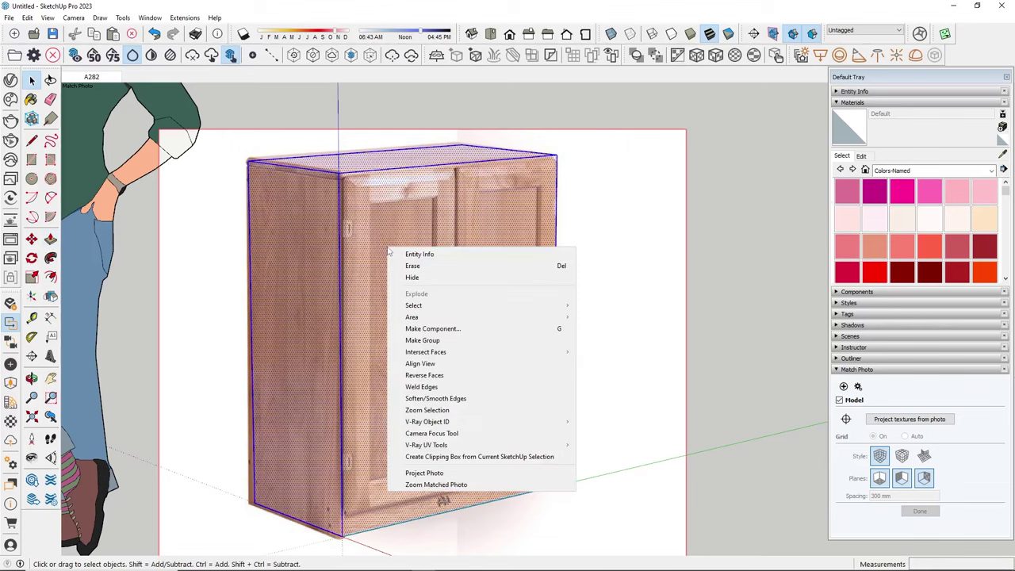
pyautogui.click(434, 346)
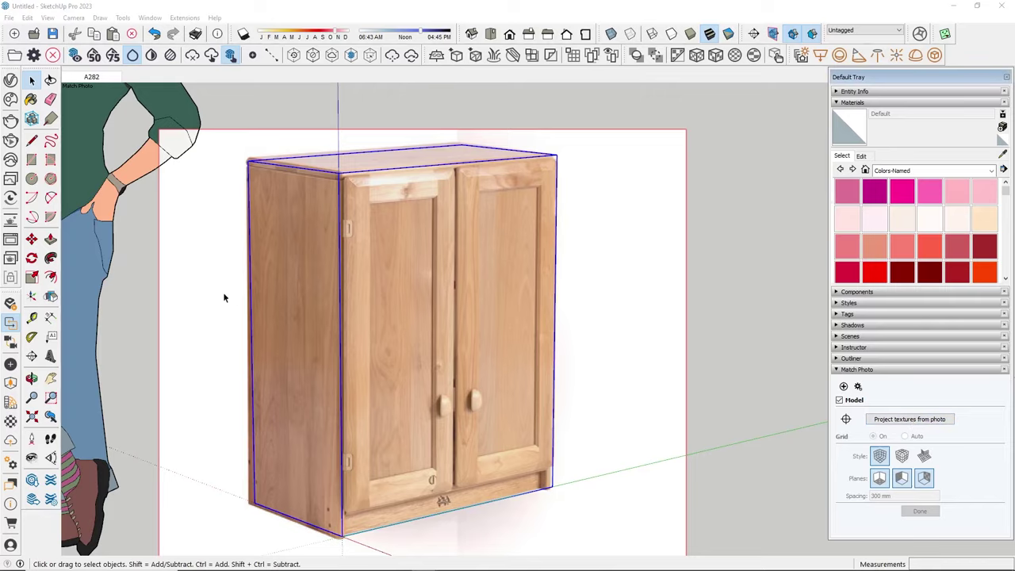
# - Sample the A282 wood from the cabinet and paint its bare right side
pyautogui.moveTo(586, 301)
pyautogui.mouseDown(button='middle')
pyautogui.moveTo(440, 215)
pyautogui.moveTo(607, 238)
pyautogui.mouseUp(button='middle')
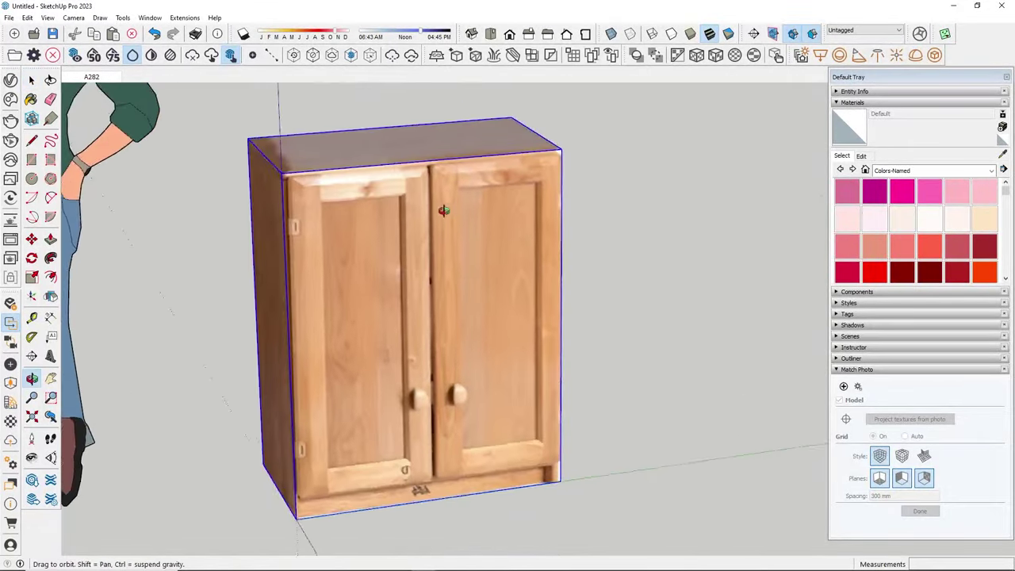
pyautogui.scroll(3, 567, 204)
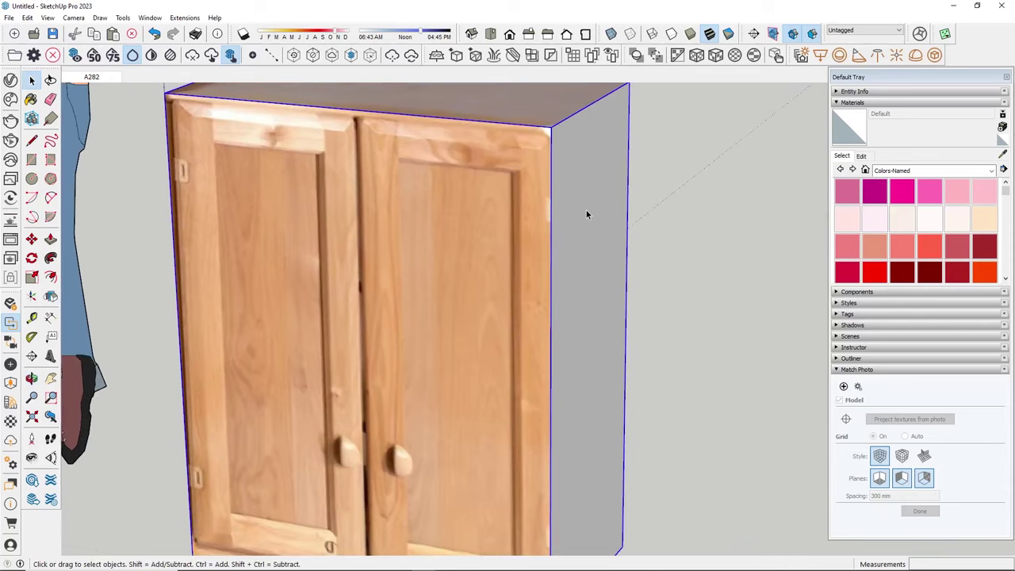
pyautogui.scroll(-3, 579, 199)
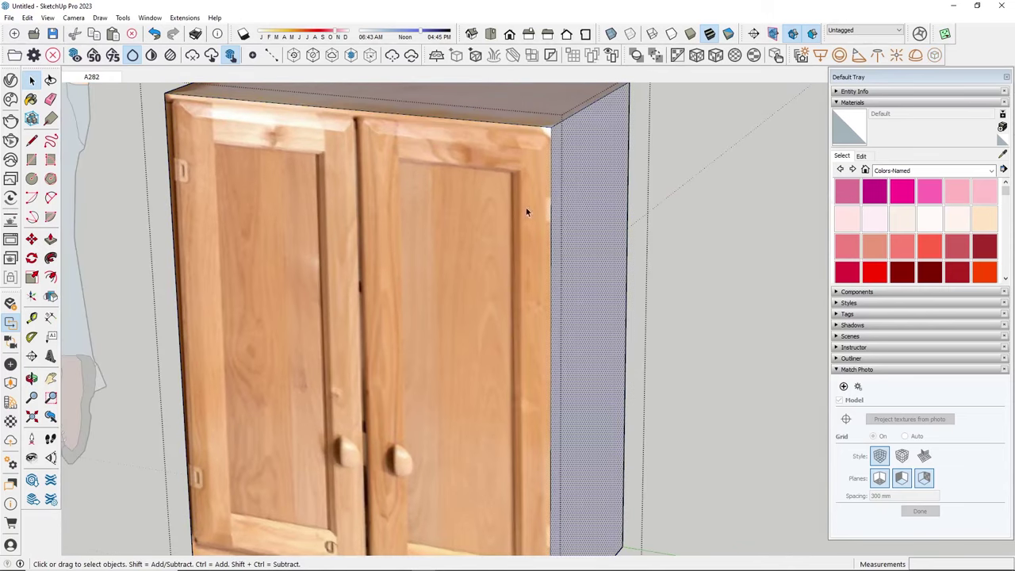
pyautogui.moveTo(526, 207)
pyautogui.mouseDown(button='middle')
pyautogui.moveTo(570, 276)
pyautogui.moveTo(615, 282)
pyautogui.mouseUp(button='middle')
pyautogui.press('b')
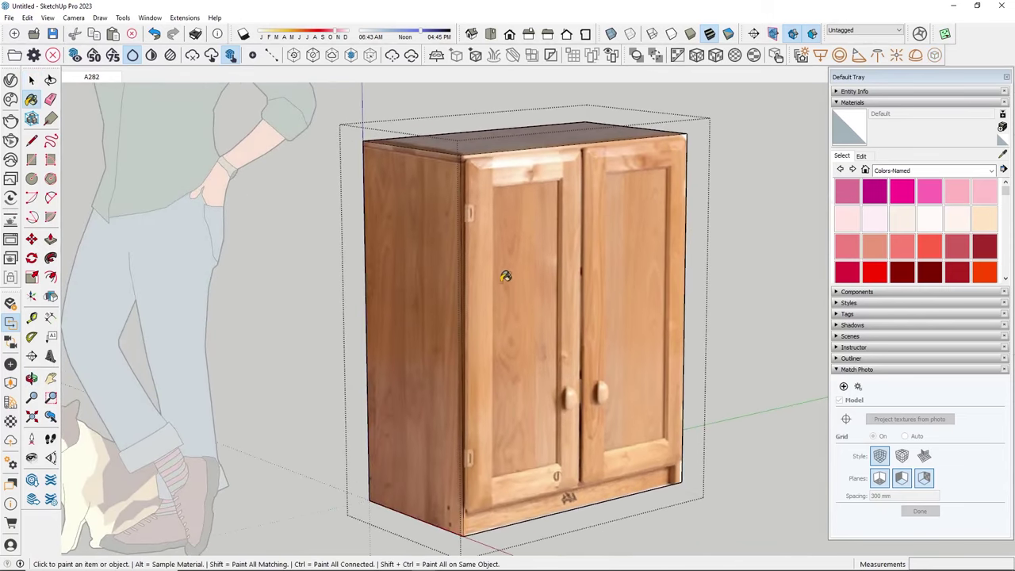
pyautogui.press('alt')
pyautogui.keyDown('alt'); pyautogui.click(423, 275); pyautogui.keyUp('alt')
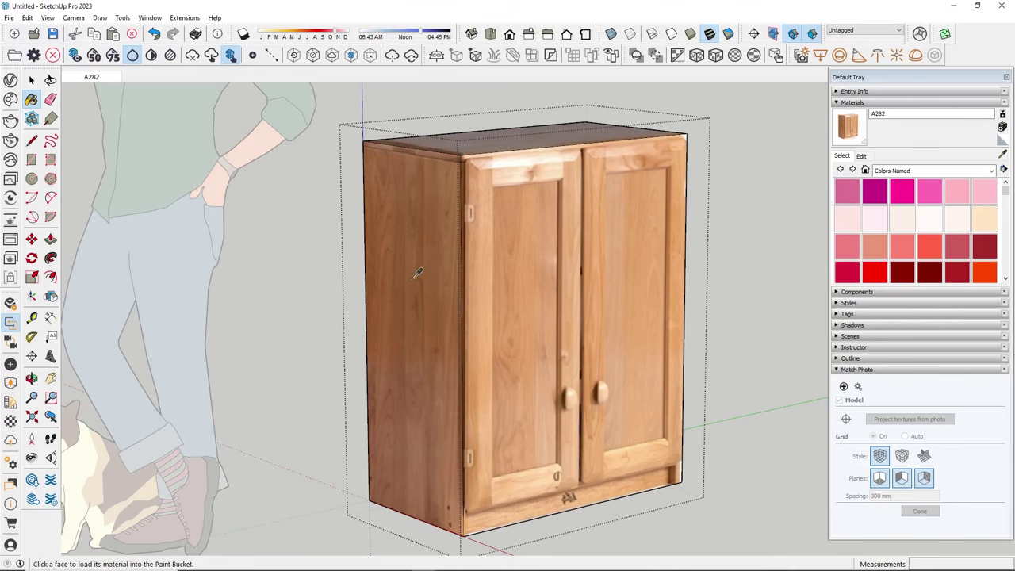
pyautogui.moveTo(422, 275); pyautogui.dragTo(645, 276, button='middle')
pyautogui.click(645, 275)
pyautogui.press('space')
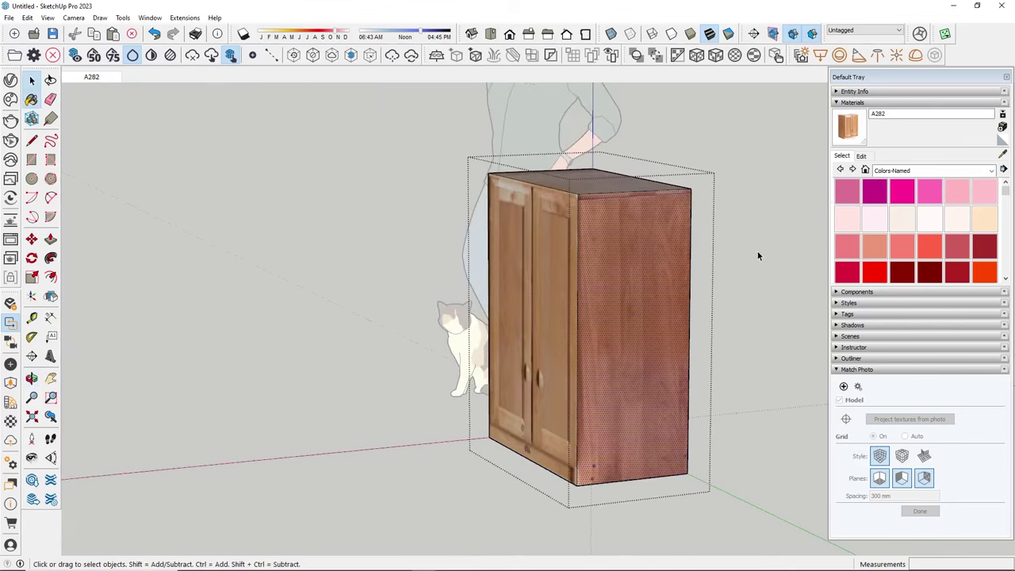
pyautogui.press('Escape')
# - Remove the cabinet to leave an empty model with only the person figure
pyautogui.moveTo(545, 353)
pyautogui.mouseDown(button='middle')
pyautogui.moveTo(732, 360)
pyautogui.moveTo(589, 338)
pyautogui.moveTo(758, 237)
pyautogui.moveTo(732, 324)
pyautogui.moveTo(627, 335)
pyautogui.moveTo(783, 236)
pyautogui.moveTo(460, 269)
pyautogui.moveTo(700, 357)
pyautogui.moveTo(357, 326)
pyautogui.moveTo(443, 372)
pyautogui.moveTo(716, 381)
pyautogui.moveTo(698, 293)
pyautogui.moveTo(720, 333)
pyautogui.moveTo(475, 310)
pyautogui.moveTo(263, 375)
pyautogui.moveTo(682, 334)
pyautogui.mouseUp(button='middle')
pyautogui.scroll(-2, 172, 326)
pyautogui.scroll(4, 457, 348)
pyautogui.moveTo(456, 348); pyautogui.dragTo(595, 210, button='middle')
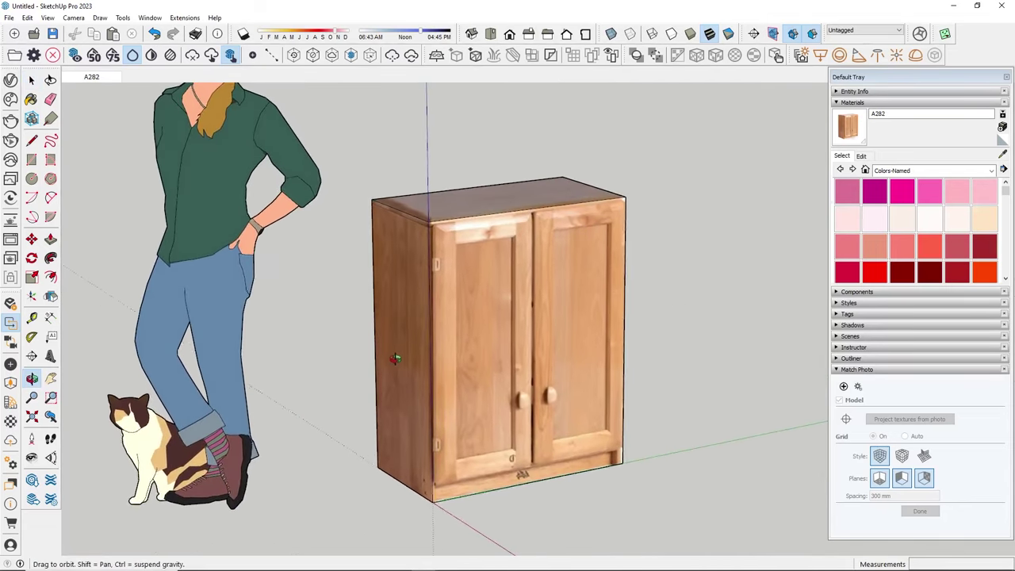
pyautogui.hotkey('ctrl', 'z')
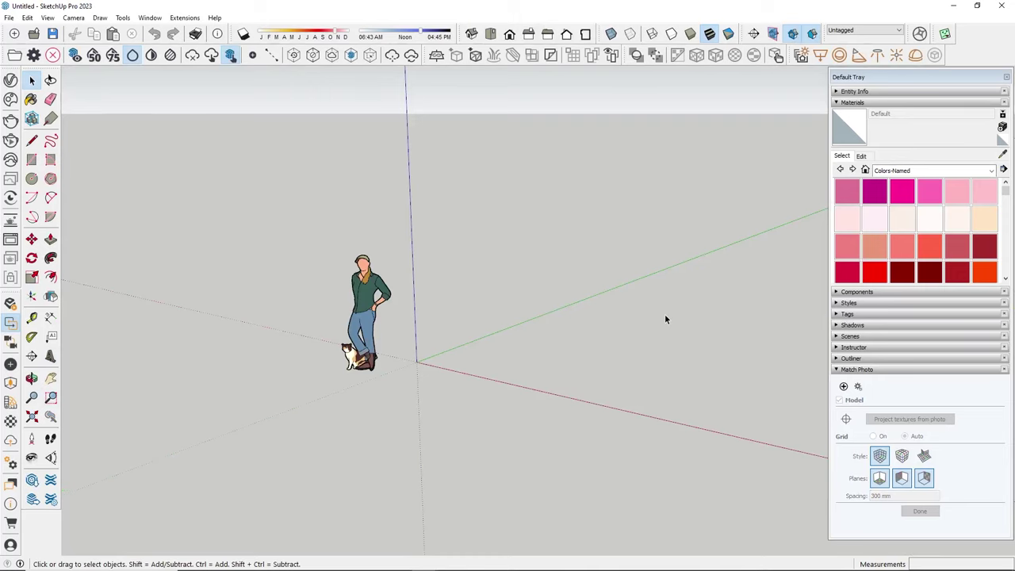
# - Load the KHACH living-room image as a new Match Photo and frame the whole photo
pyautogui.click(843, 386)
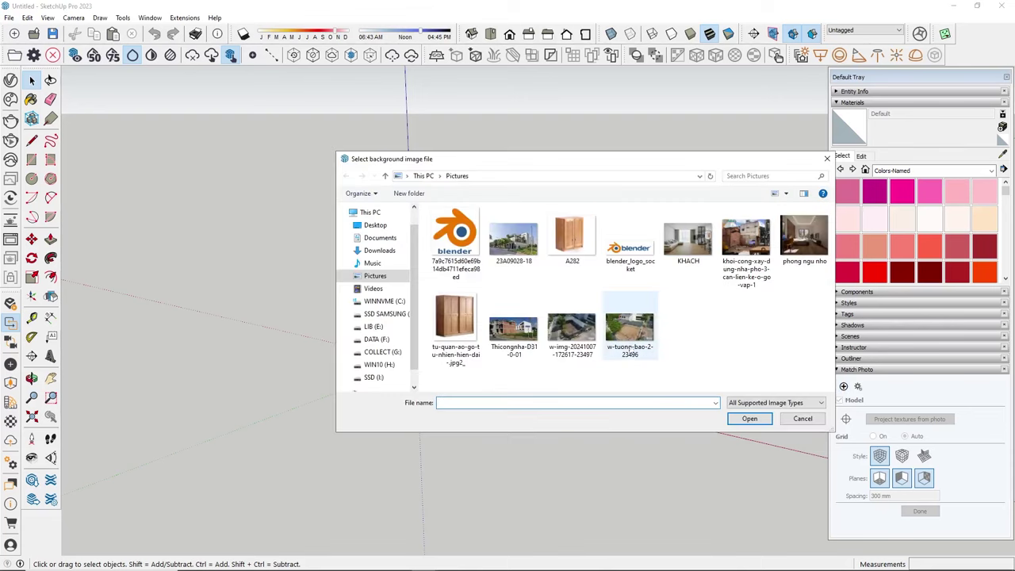
pyautogui.click(681, 247)
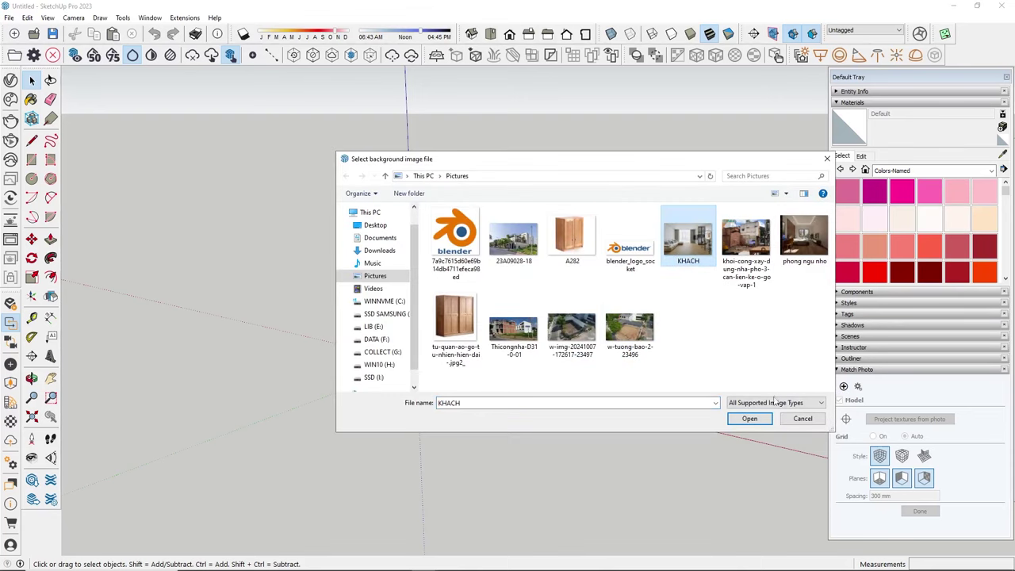
pyautogui.click(749, 418)
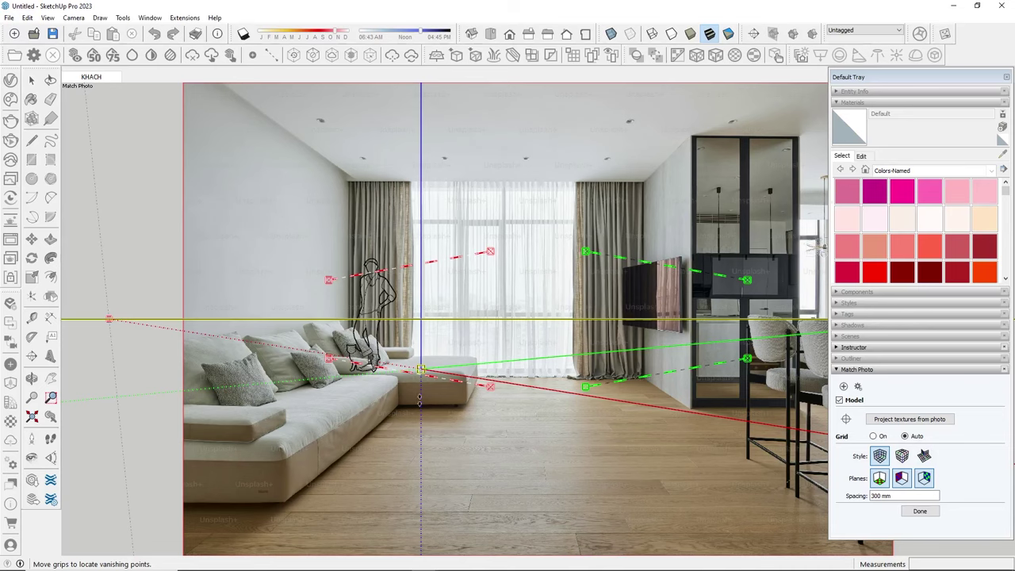
pyautogui.scroll(-2, 456, 325)
pyautogui.scroll(-1, 558, 415)
pyautogui.moveTo(558, 415)
pyautogui.keyDown('shift'); pyautogui.mouseDown(button='middle')
pyautogui.moveTo(452, 426)
pyautogui.moveTo(344, 388)
pyautogui.moveTo(814, 392)
pyautogui.moveTo(730, 362)
pyautogui.moveTo(466, 421)
pyautogui.moveTo(344, 433)
pyautogui.moveTo(467, 410)
pyautogui.mouseUp(button='middle'); pyautogui.keyUp('shift')
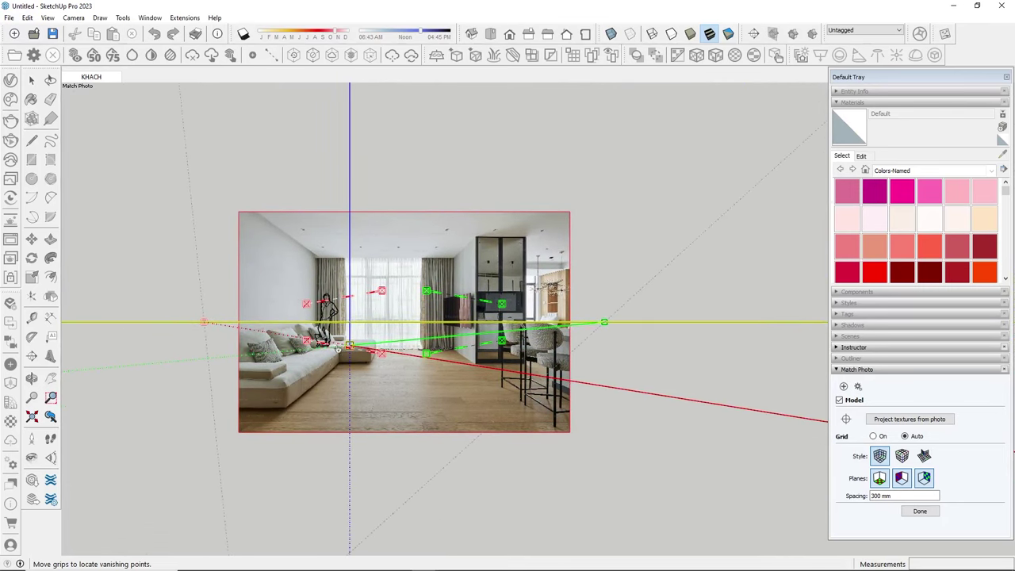
# - Align the upper red perspective line with the room's ceiling edge
pyautogui.scroll(1, 449, 298)
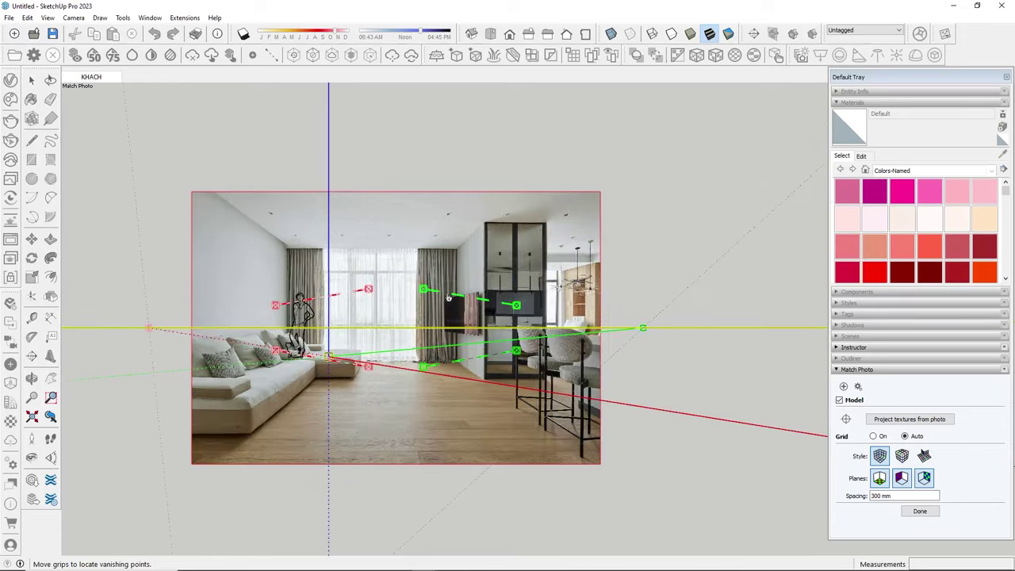
pyautogui.scroll(1, 449, 298)
pyautogui.scroll(1, 420, 295)
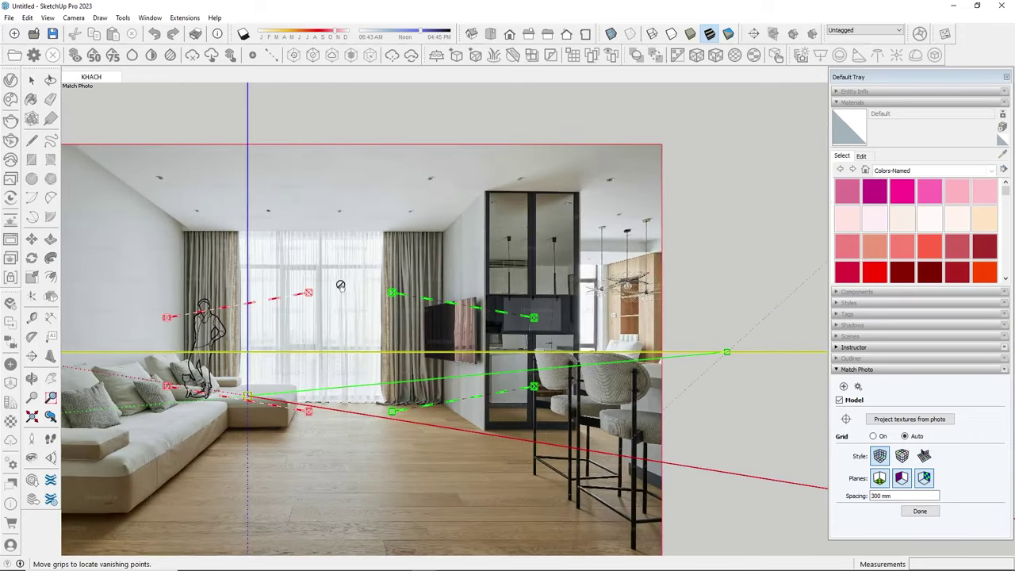
pyautogui.scroll(1, 303, 252)
pyautogui.keyDown('shift'); pyautogui.moveTo(303, 253); pyautogui.dragTo(491, 246, button='middle'); pyautogui.keyUp('shift')
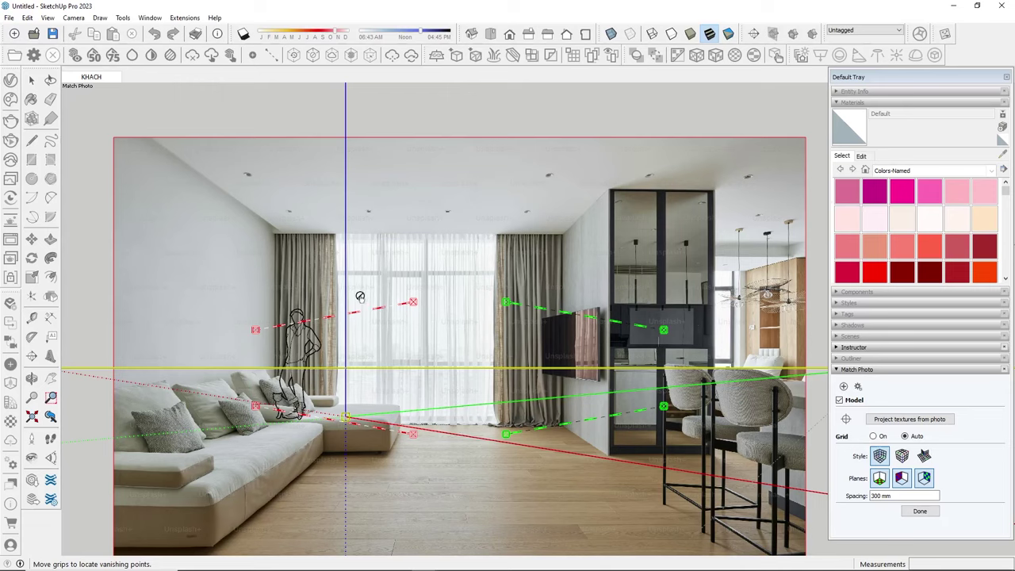
pyautogui.scroll(-1, 360, 297)
pyautogui.moveTo(363, 314)
pyautogui.mouseDown()
pyautogui.moveTo(365, 189)
pyautogui.moveTo(561, 241)
pyautogui.mouseUp()
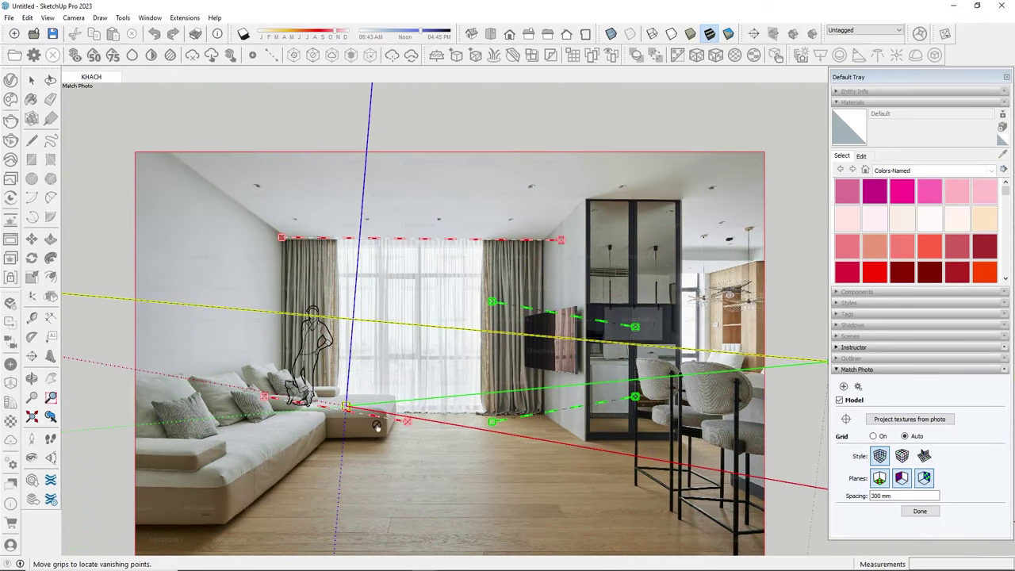
# - Lay the lower red perspective line along the floor line beneath the curtains
pyautogui.moveTo(375, 416)
pyautogui.mouseDown()
pyautogui.moveTo(459, 433)
pyautogui.moveTo(430, 439)
pyautogui.mouseUp()
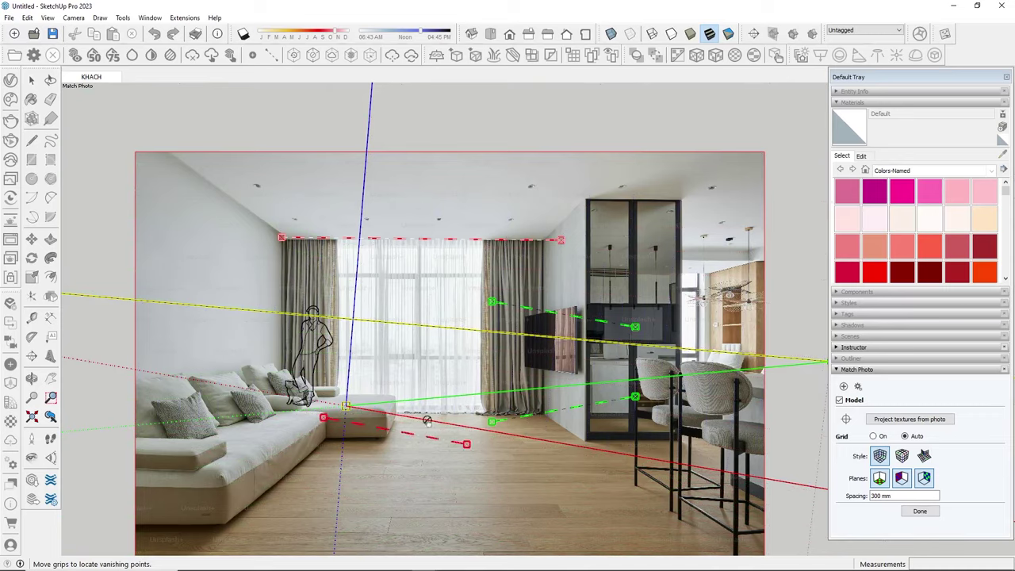
pyautogui.scroll(2, 428, 420)
pyautogui.scroll(2, 432, 422)
pyautogui.moveTo(483, 469); pyautogui.dragTo(591, 400)
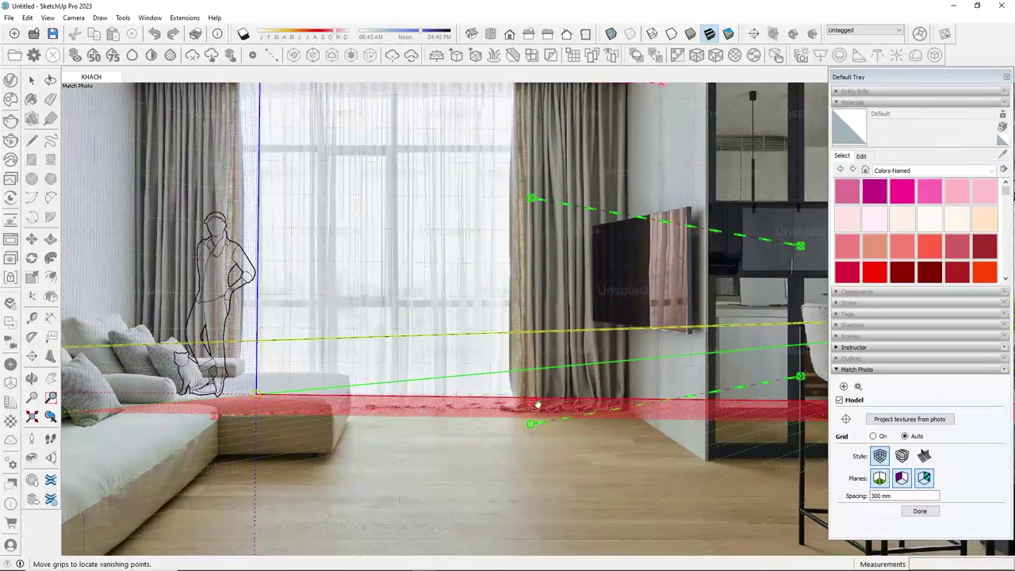
pyautogui.scroll(2, 550, 393)
pyautogui.scroll(2, 550, 389)
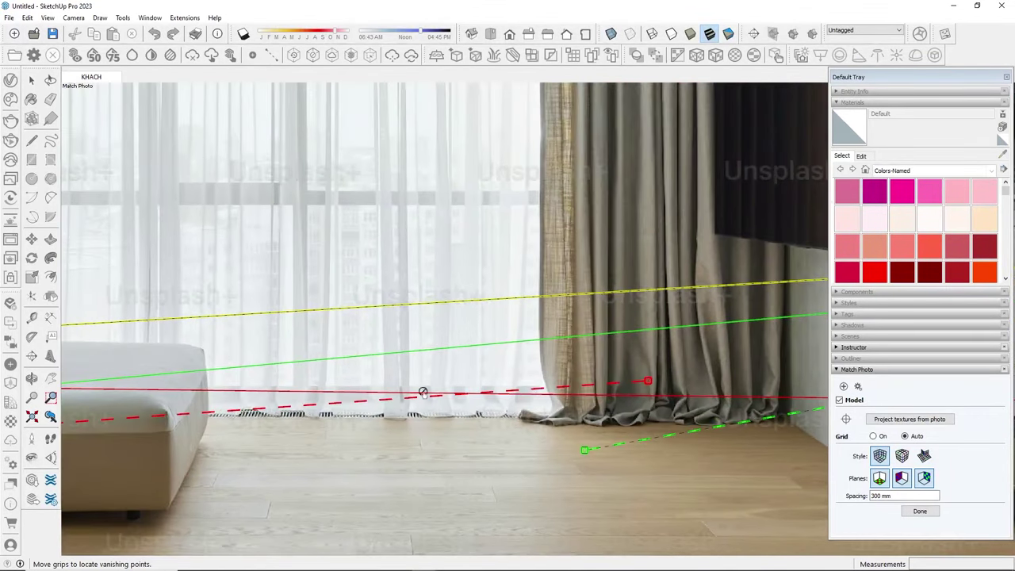
pyautogui.scroll(-2, 235, 389)
pyautogui.scroll(-1, 236, 392)
pyautogui.scroll(1, 238, 401)
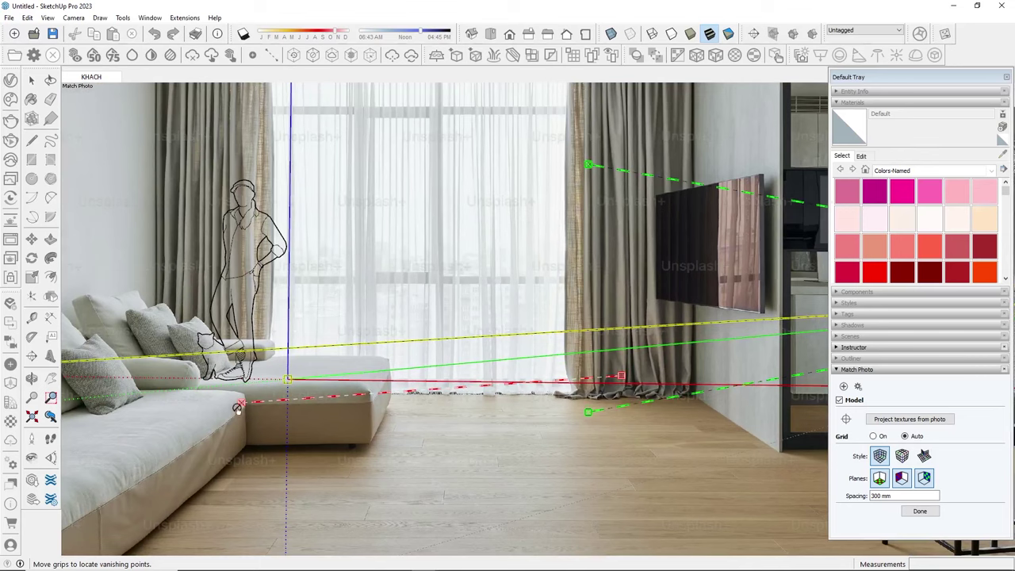
pyautogui.moveTo(238, 402); pyautogui.dragTo(238, 379)
pyautogui.scroll(2, 713, 389)
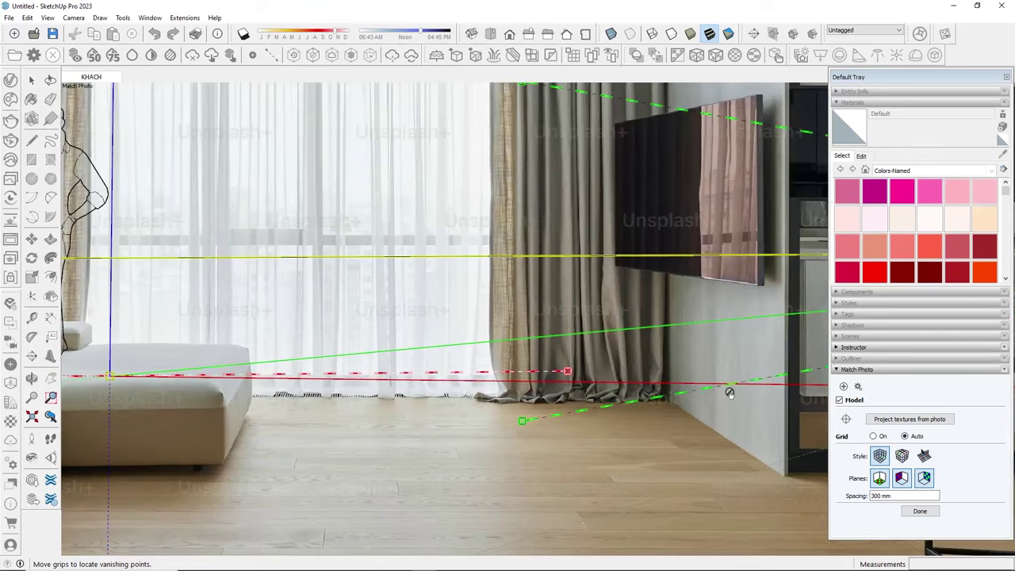
pyautogui.scroll(1, 697, 387)
pyautogui.moveTo(553, 360); pyautogui.dragTo(605, 362)
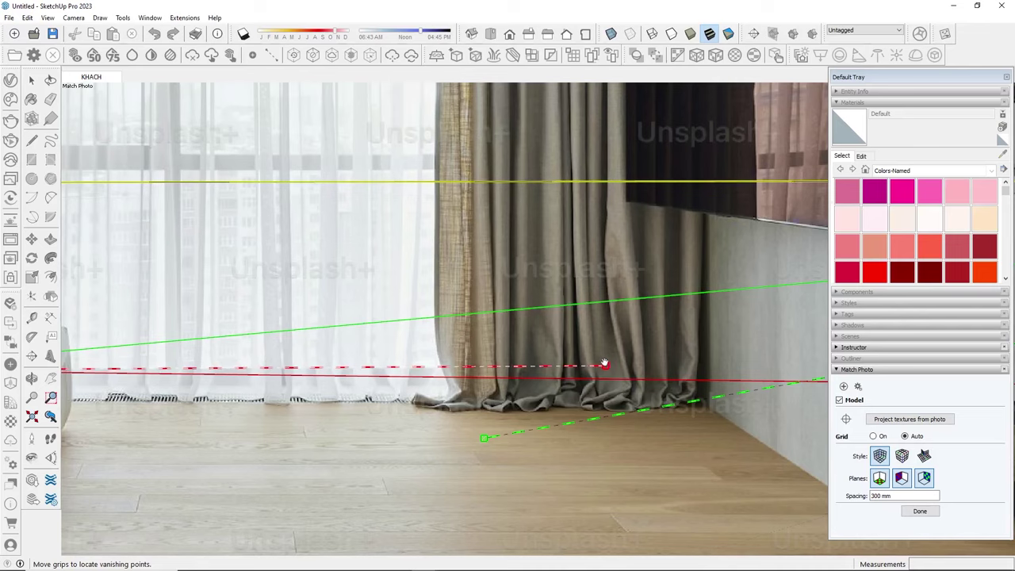
pyautogui.scroll(-2, 603, 365)
pyautogui.scroll(-2, 515, 381)
pyautogui.scroll(-1, 478, 388)
pyautogui.scroll(1, 479, 387)
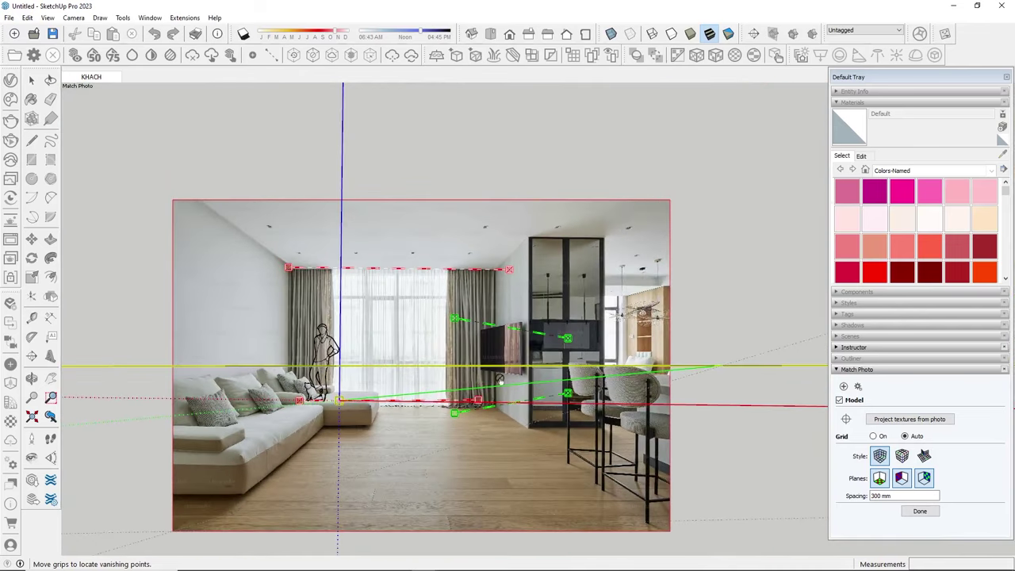
pyautogui.scroll(1, 486, 307)
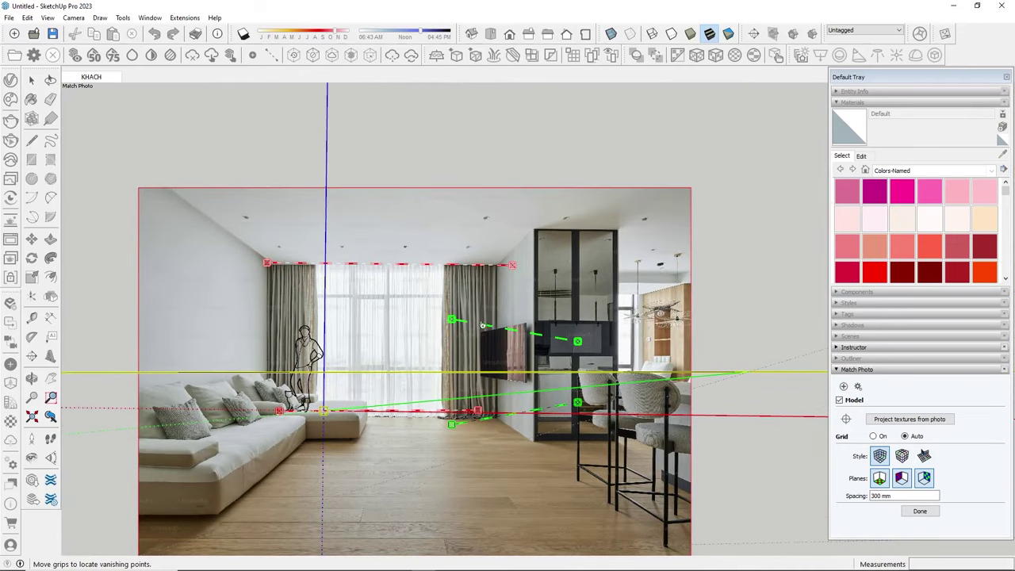
# - Drag the upper green line toward the left ceiling corner, nudging the red ceiling guide
pyautogui.moveTo(465, 322); pyautogui.dragTo(250, 303)
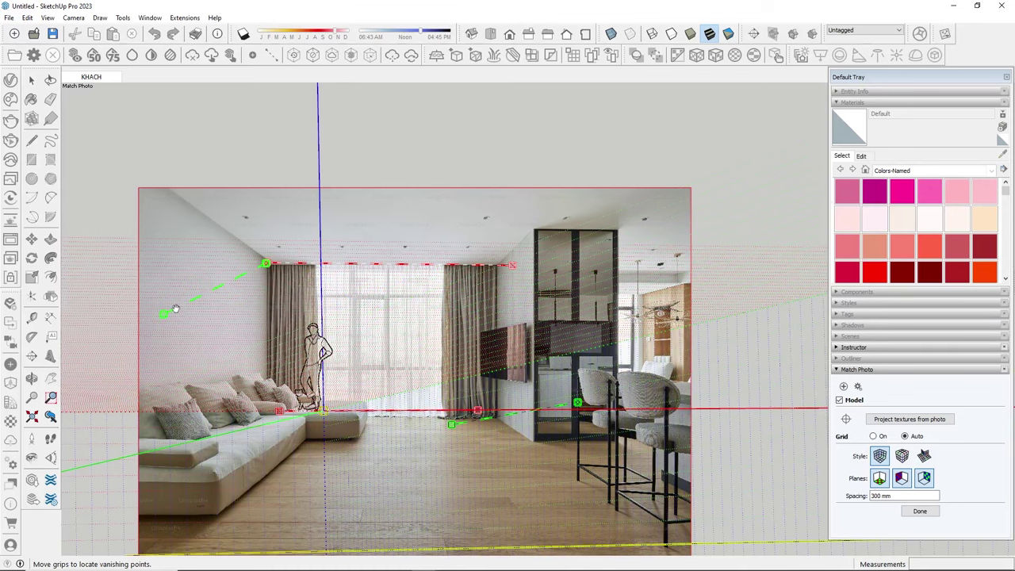
pyautogui.moveTo(176, 308)
pyautogui.mouseDown()
pyautogui.moveTo(161, 322)
pyautogui.moveTo(141, 183)
pyautogui.mouseUp()
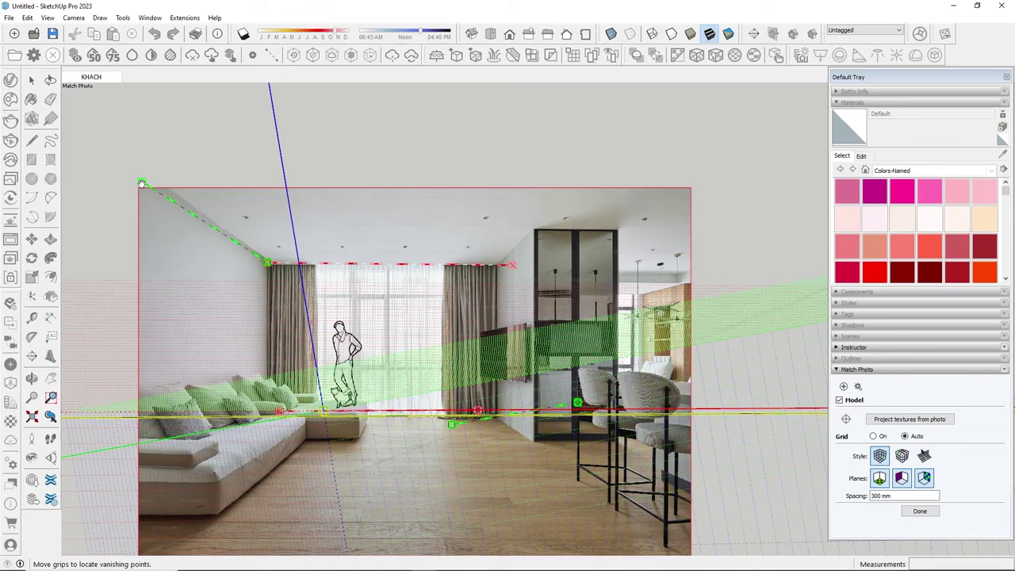
pyautogui.moveTo(141, 184)
pyautogui.mouseDown()
pyautogui.moveTo(259, 318)
pyautogui.moveTo(327, 320)
pyautogui.mouseUp()
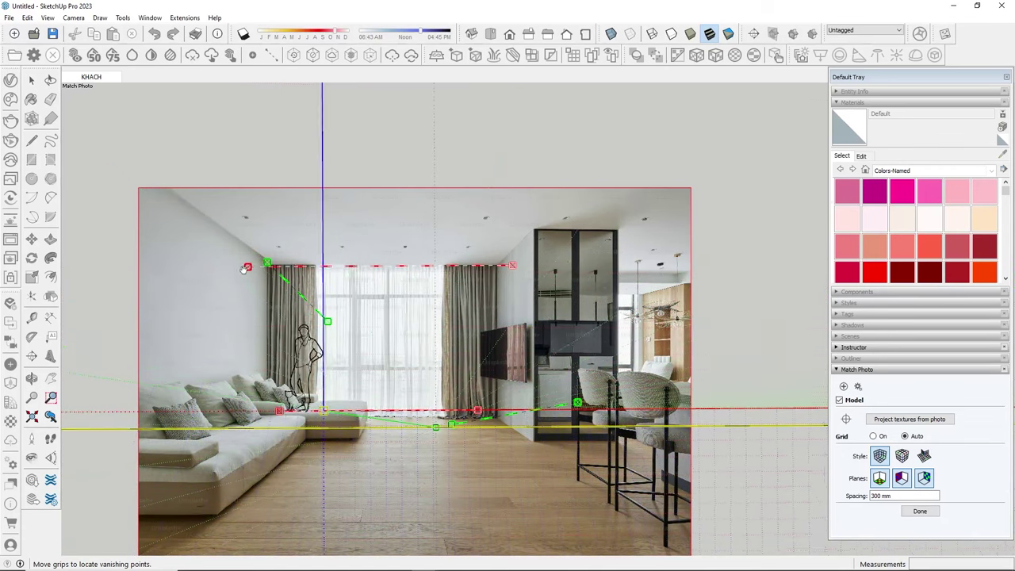
pyautogui.moveTo(266, 262); pyautogui.dragTo(181, 236)
pyautogui.moveTo(295, 261); pyautogui.dragTo(257, 263)
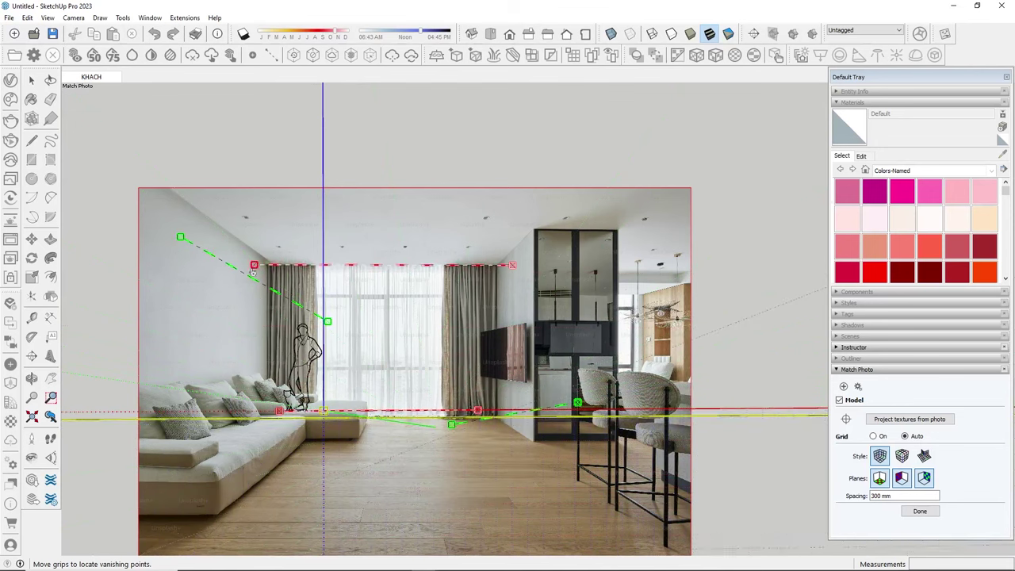
pyautogui.moveTo(182, 239); pyautogui.dragTo(136, 169)
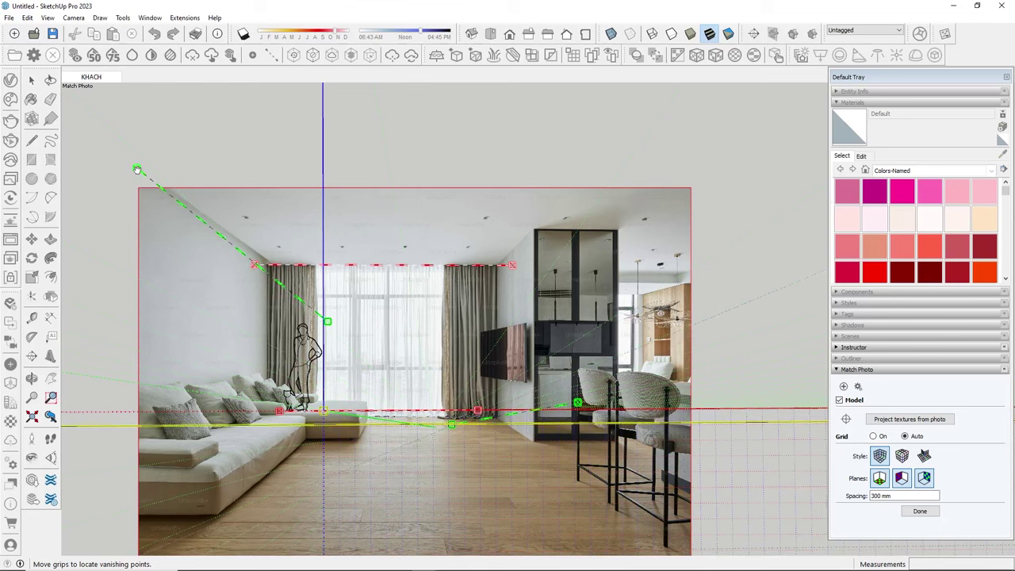
# - Fine-tune the green line's ends on the ceiling edge and the left curtain top
pyautogui.scroll(2, 341, 318)
pyautogui.moveTo(321, 322); pyautogui.dragTo(264, 262)
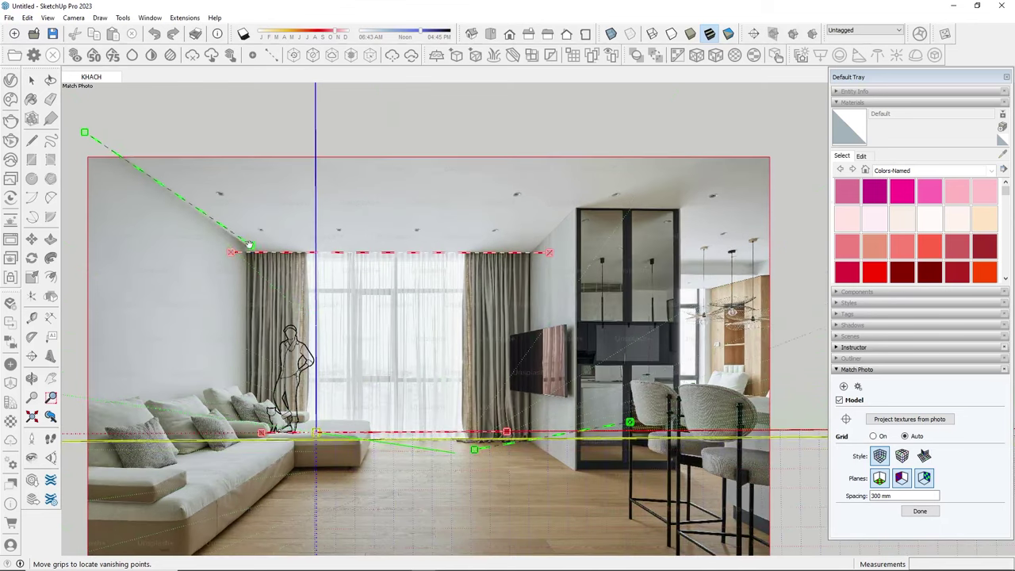
pyautogui.scroll(1, 159, 165)
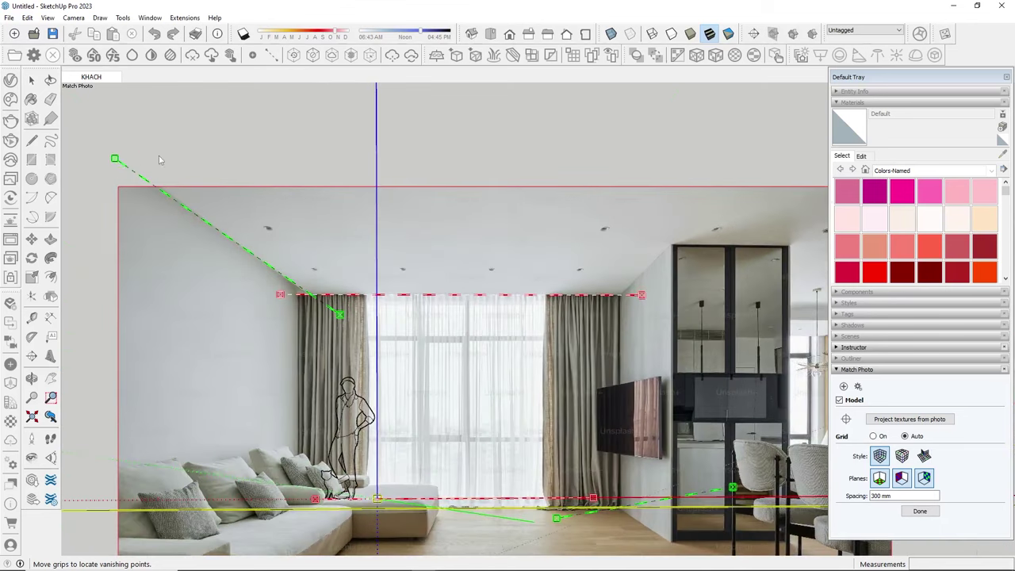
pyautogui.scroll(3, 141, 176)
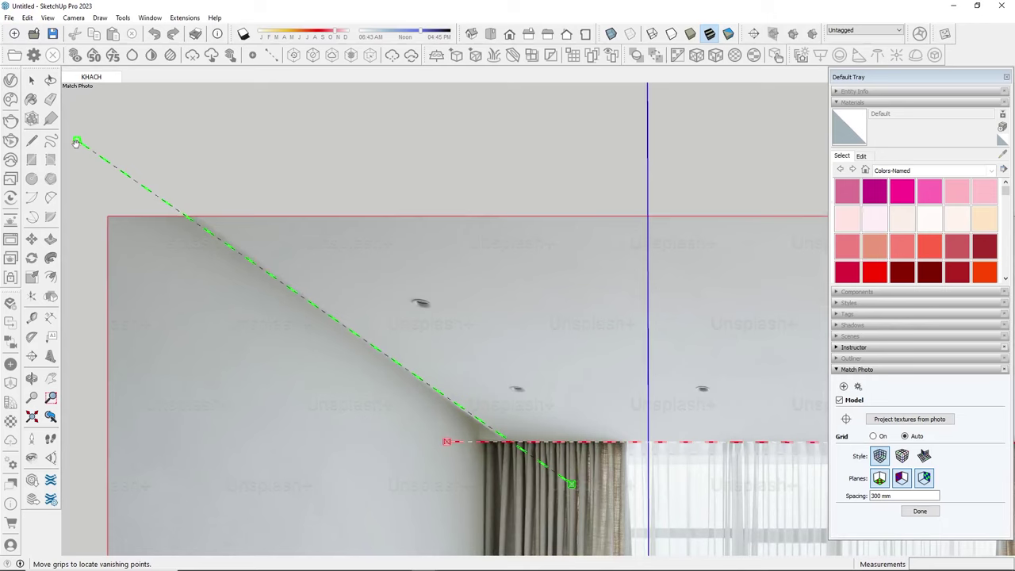
pyautogui.moveTo(77, 144); pyautogui.dragTo(82, 137)
pyautogui.moveTo(570, 486); pyautogui.dragTo(580, 495)
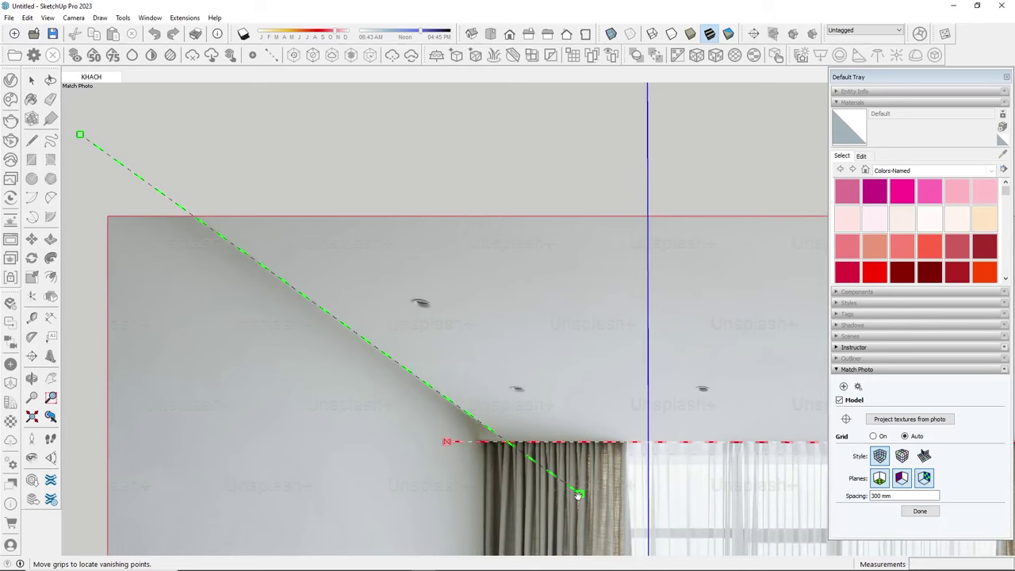
pyautogui.scroll(-3, 495, 435)
pyautogui.scroll(-2, 483, 468)
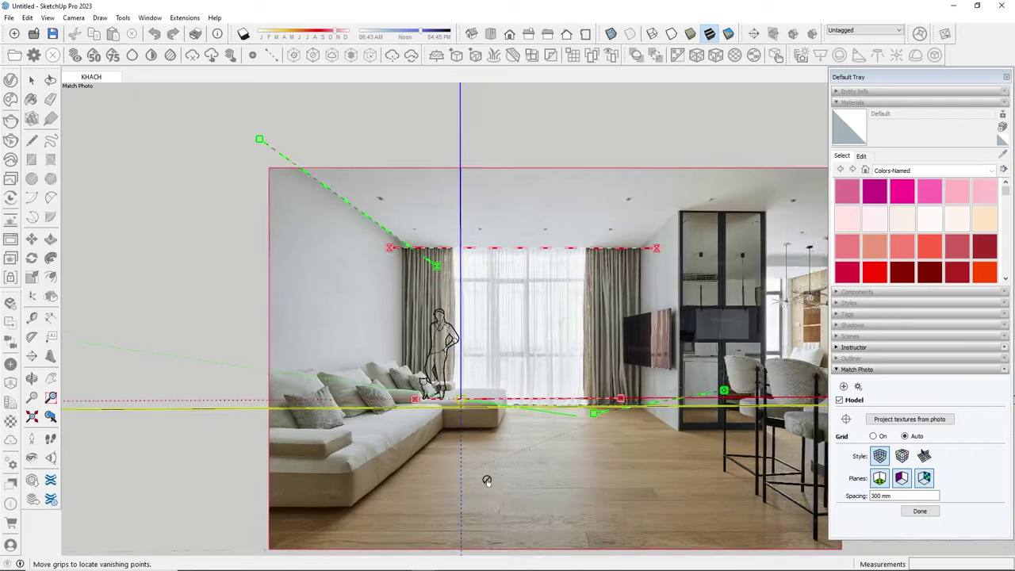
pyautogui.scroll(2, 544, 446)
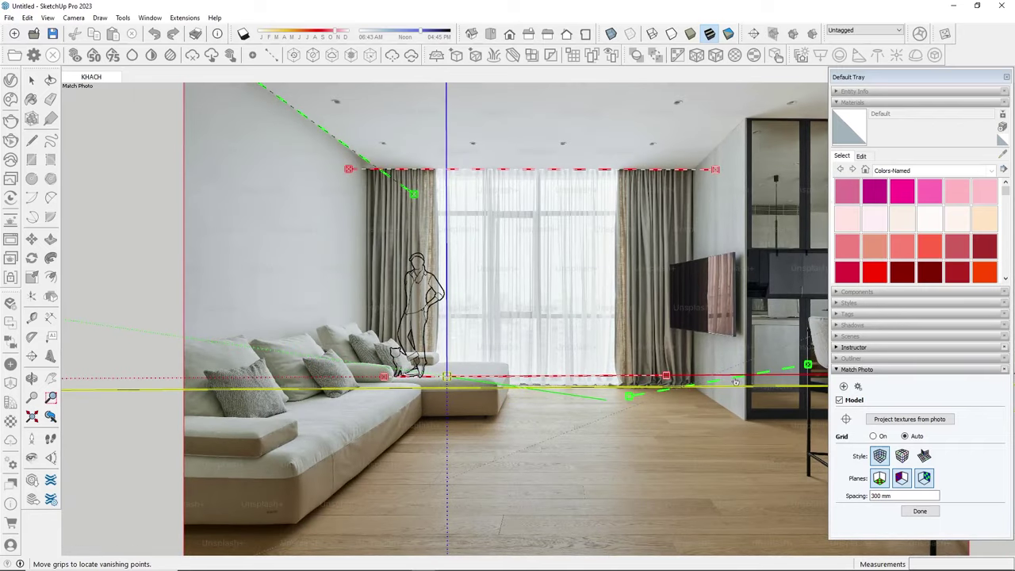
# - Move the lower green perspective line onto the sofa's base
pyautogui.moveTo(735, 382)
pyautogui.mouseDown()
pyautogui.moveTo(406, 428)
pyautogui.moveTo(347, 456)
pyautogui.moveTo(356, 459)
pyautogui.mouseUp()
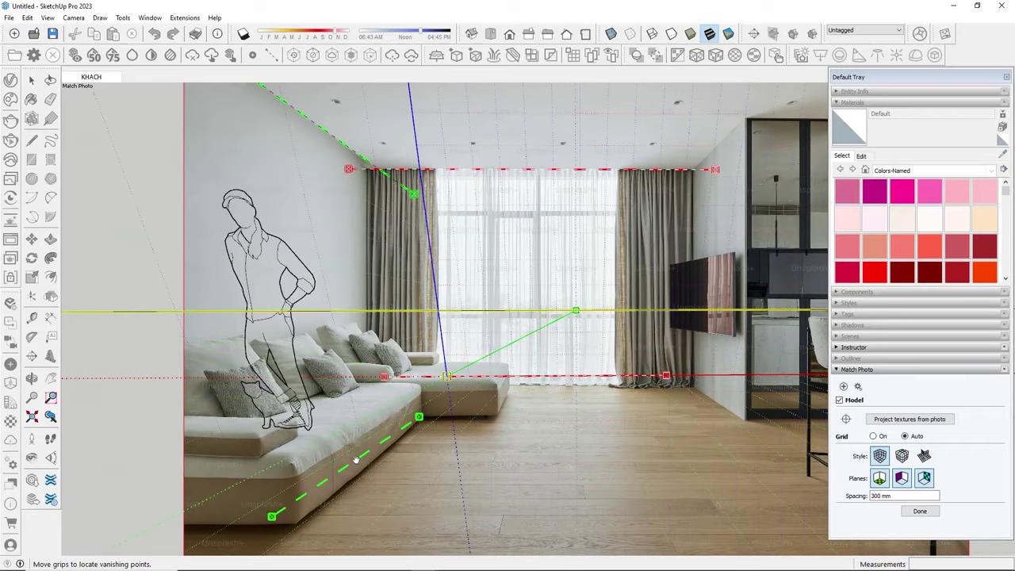
pyautogui.scroll(-3, 359, 457)
pyautogui.scroll(2, 328, 494)
pyautogui.scroll(2, 328, 494)
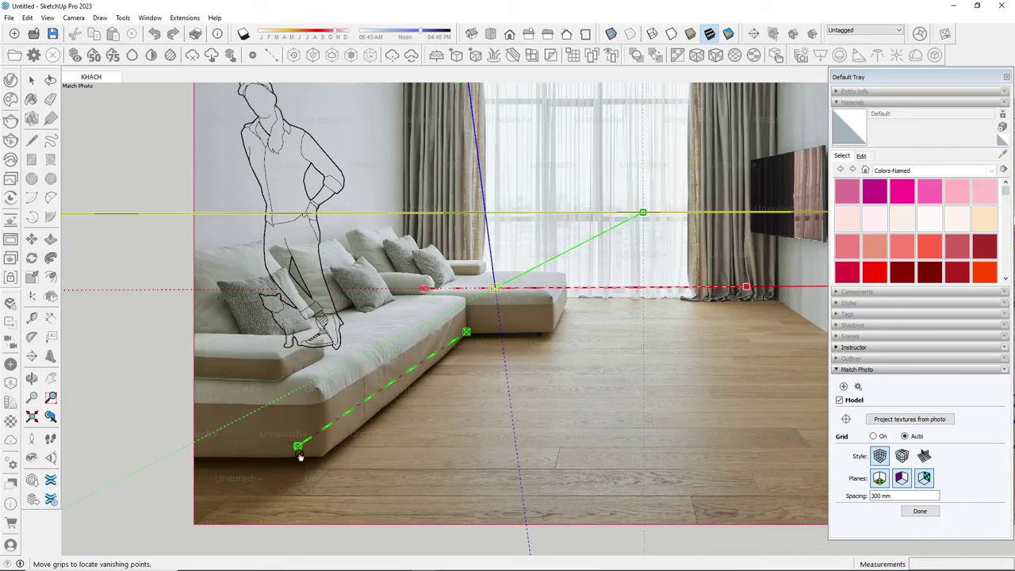
pyautogui.moveTo(297, 446)
pyautogui.mouseDown()
pyautogui.moveTo(288, 486)
pyautogui.moveTo(266, 498)
pyautogui.mouseUp()
pyautogui.scroll(2, 410, 386)
pyautogui.scroll(2, 481, 315)
pyautogui.moveTo(479, 312)
pyautogui.mouseDown()
pyautogui.moveTo(508, 290)
pyautogui.moveTo(491, 314)
pyautogui.moveTo(494, 306)
pyautogui.mouseUp()
# - Run the green line along the sofa's bottom edge to its corner; lower the second red line
pyautogui.scroll(-1, 494, 305)
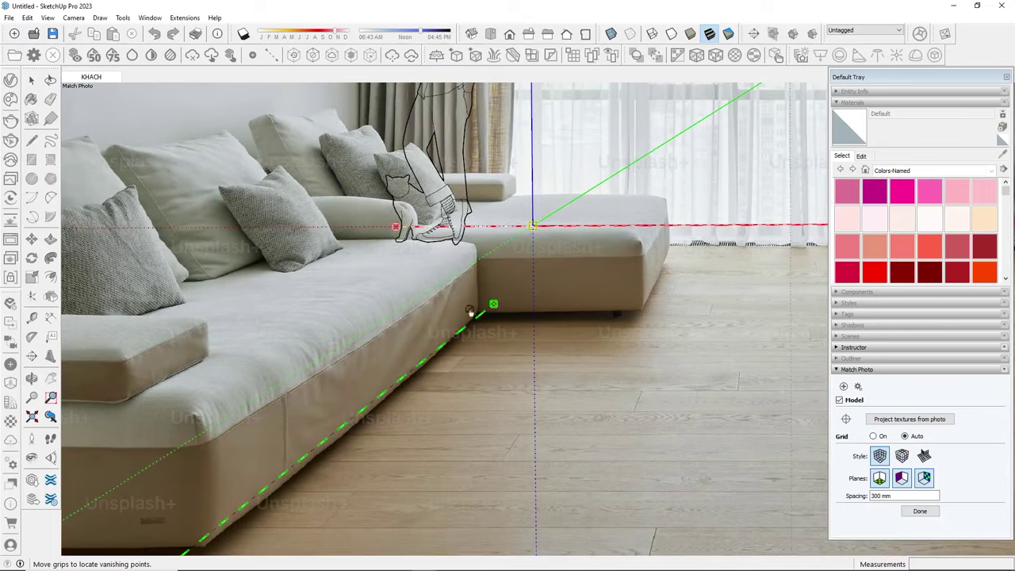
pyautogui.scroll(1, 313, 450)
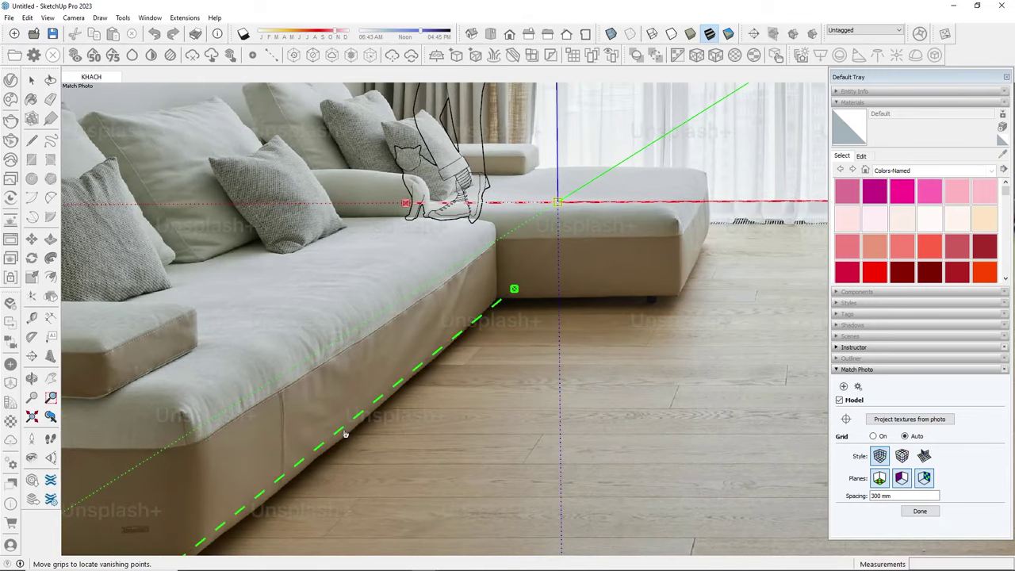
pyautogui.moveTo(335, 426); pyautogui.dragTo(339, 352)
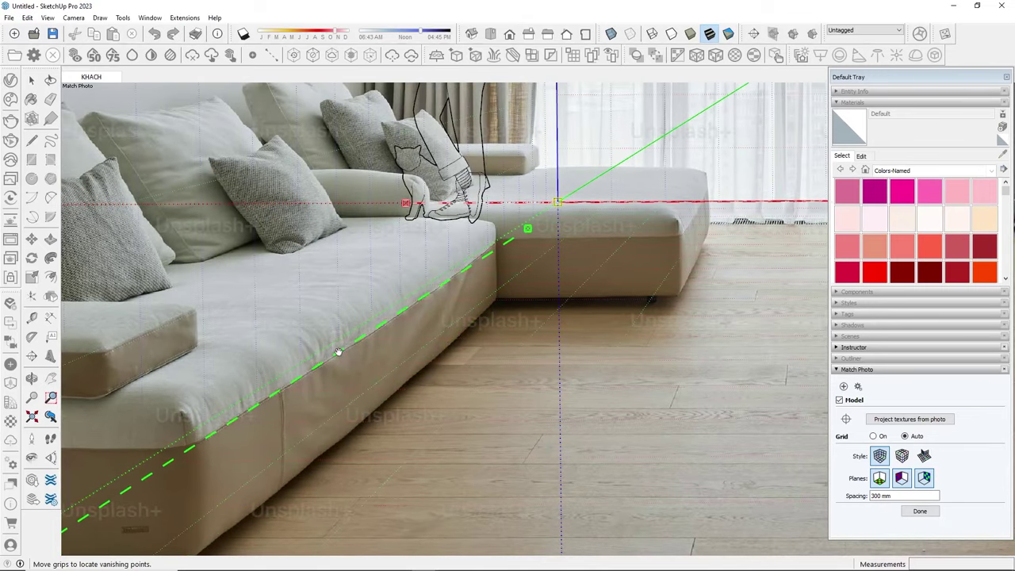
pyautogui.scroll(-3, 526, 235)
pyautogui.scroll(4, 524, 241)
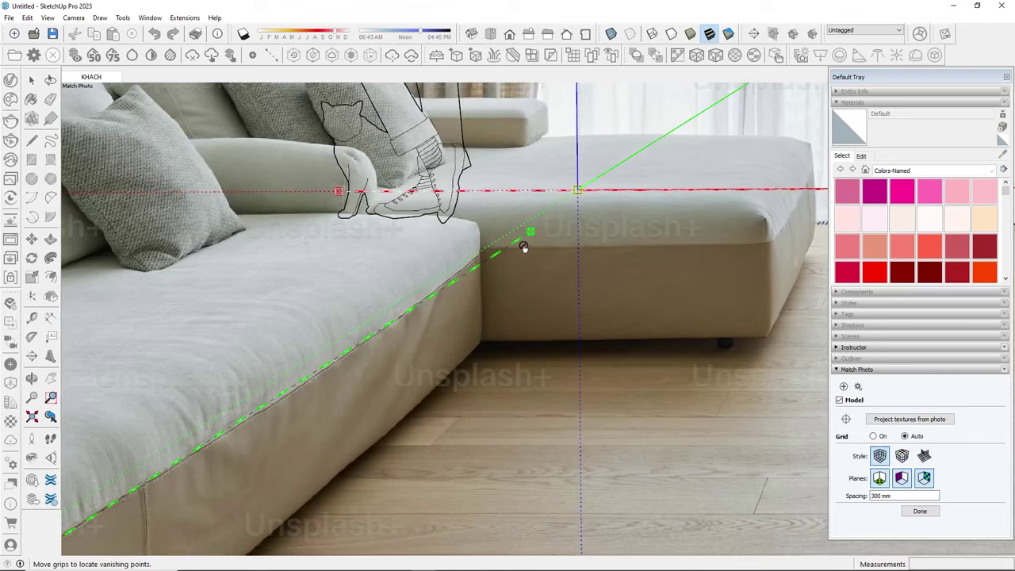
pyautogui.moveTo(524, 247); pyautogui.dragTo(609, 184)
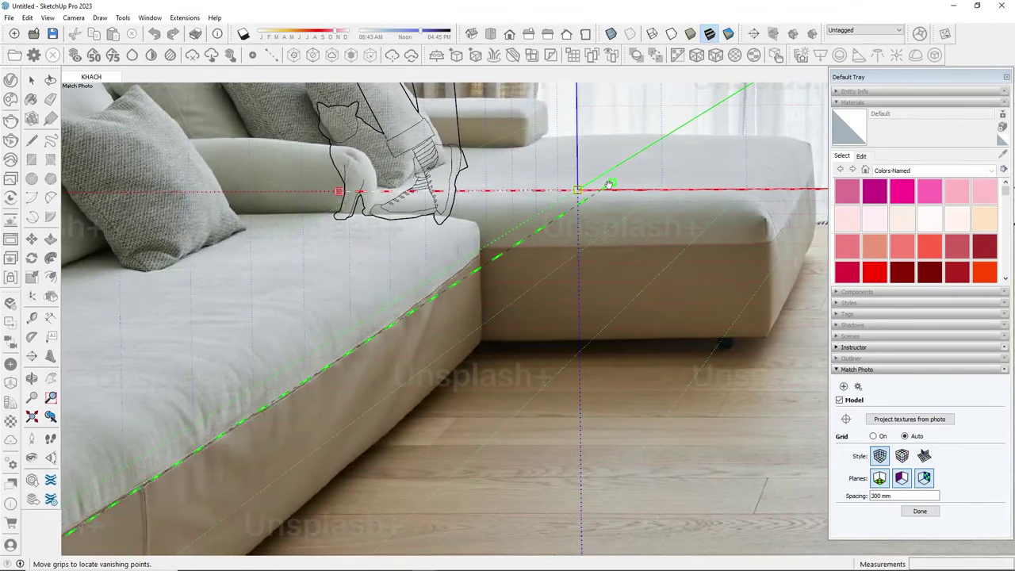
pyautogui.scroll(-2, 335, 426)
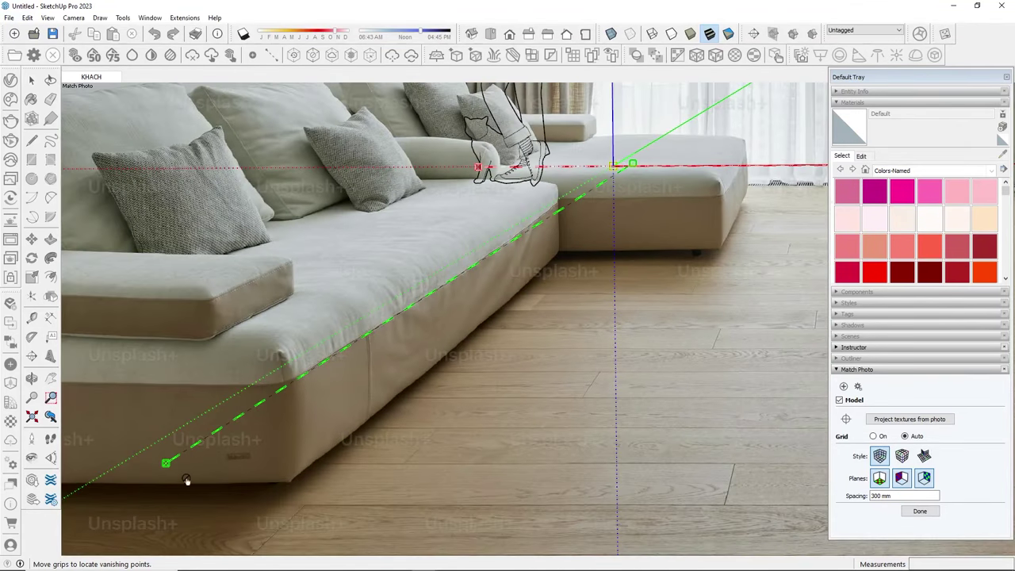
pyautogui.moveTo(165, 465); pyautogui.dragTo(155, 467)
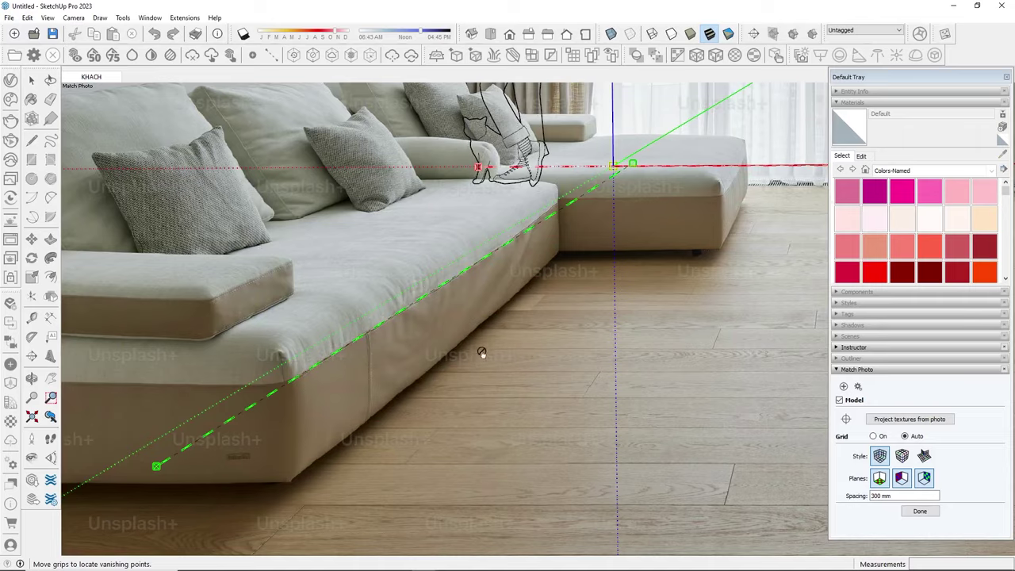
pyautogui.scroll(-2, 482, 352)
pyautogui.scroll(-2, 492, 396)
pyautogui.scroll(-1, 484, 412)
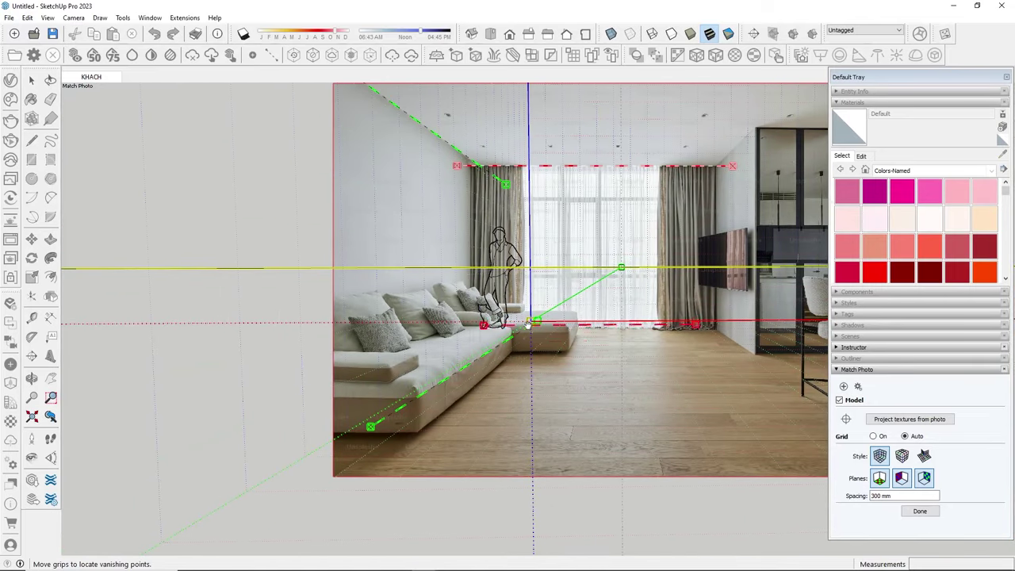
pyautogui.moveTo(531, 324); pyautogui.dragTo(525, 348)
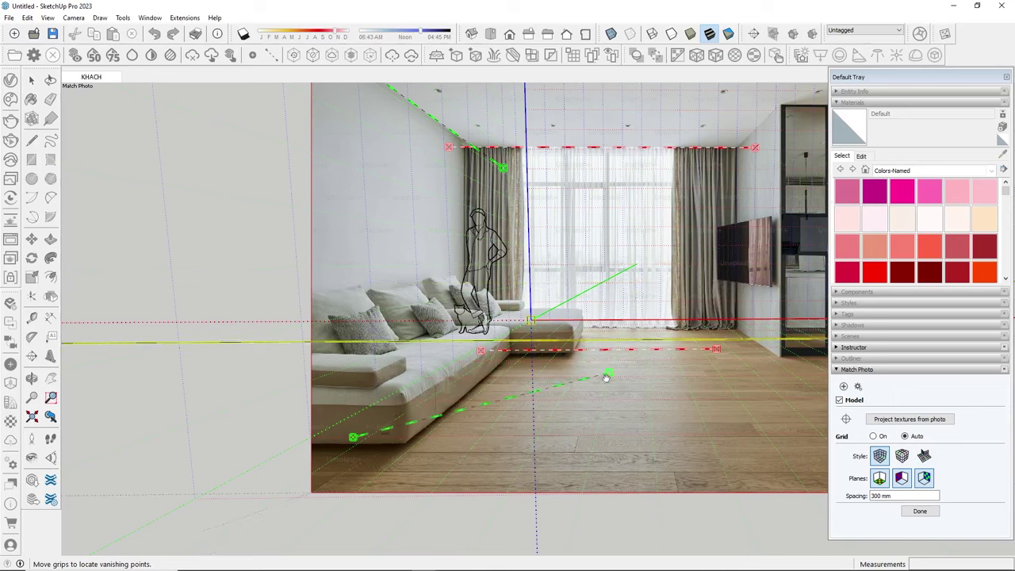
# - Drop the axis origin onto the floor and align the red and green lines with the sofa
pyautogui.scroll(2, 533, 320)
pyautogui.scroll(1, 536, 318)
pyautogui.moveTo(536, 317); pyautogui.dragTo(736, 439)
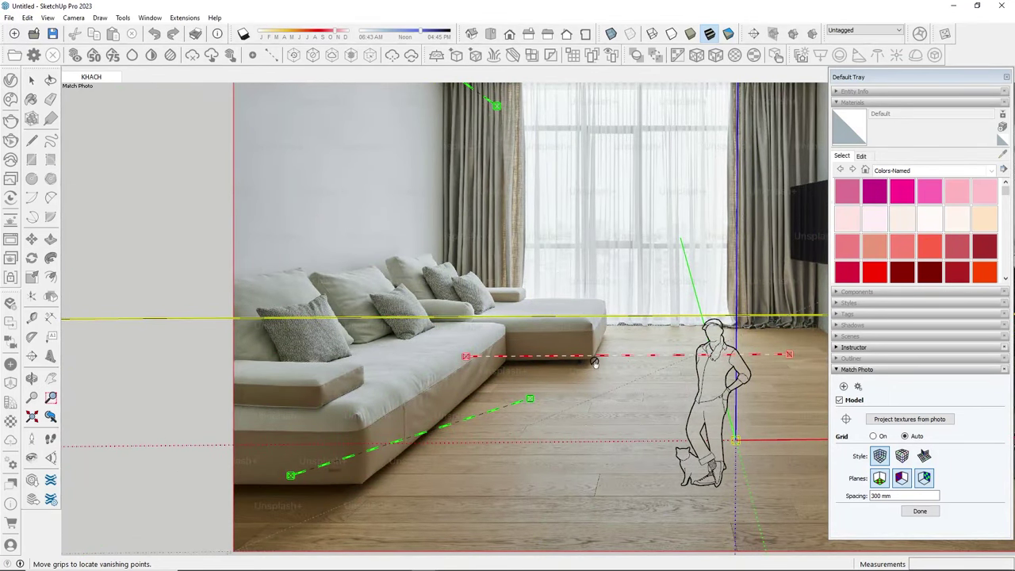
pyautogui.moveTo(600, 357)
pyautogui.mouseDown()
pyautogui.moveTo(600, 321)
pyautogui.moveTo(629, 316)
pyautogui.mouseUp()
pyautogui.scroll(1, 601, 321)
pyautogui.scroll(1, 618, 325)
pyautogui.scroll(-1, 556, 326)
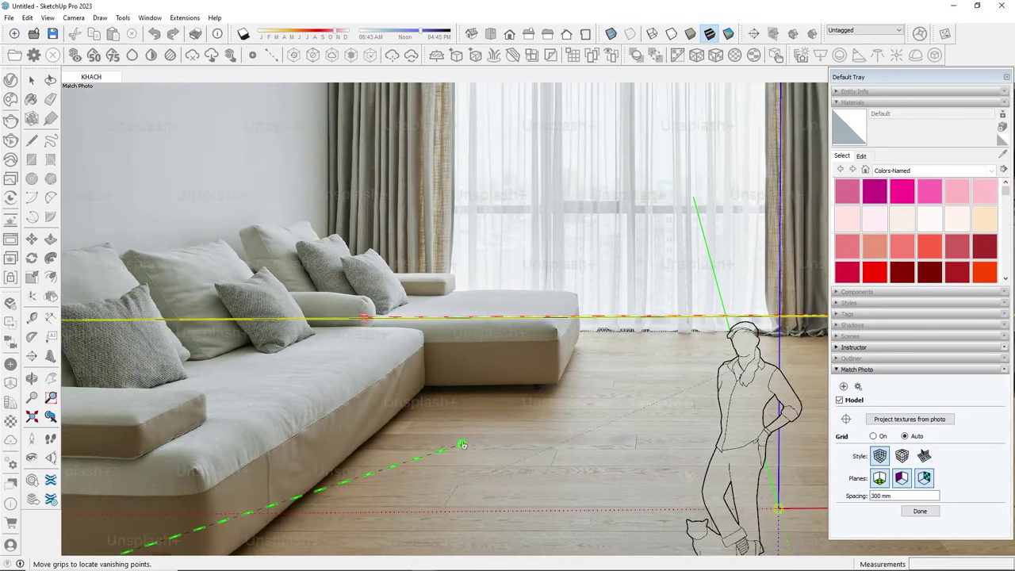
pyautogui.moveTo(463, 445); pyautogui.dragTo(452, 333)
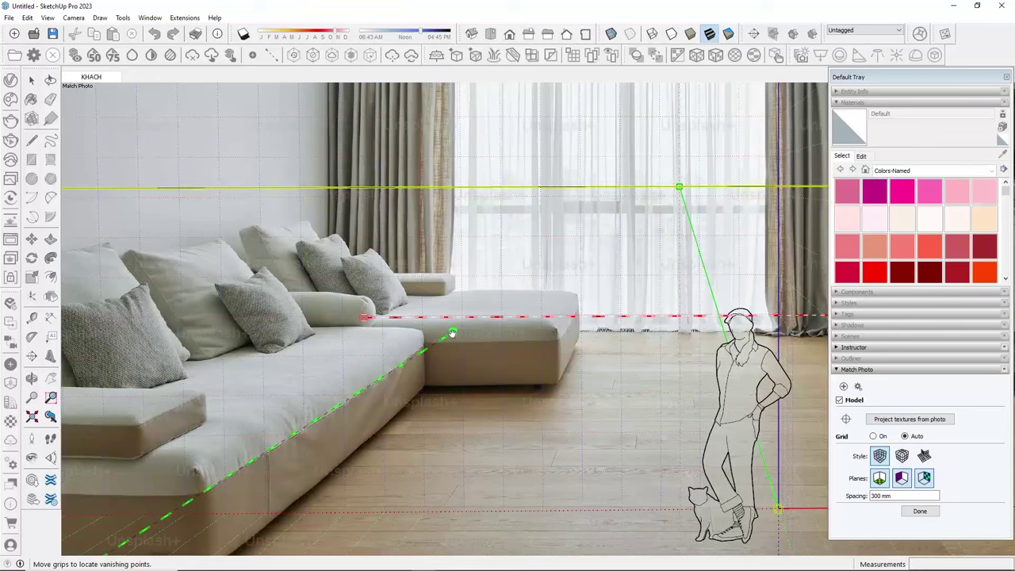
pyautogui.scroll(-3, 381, 349)
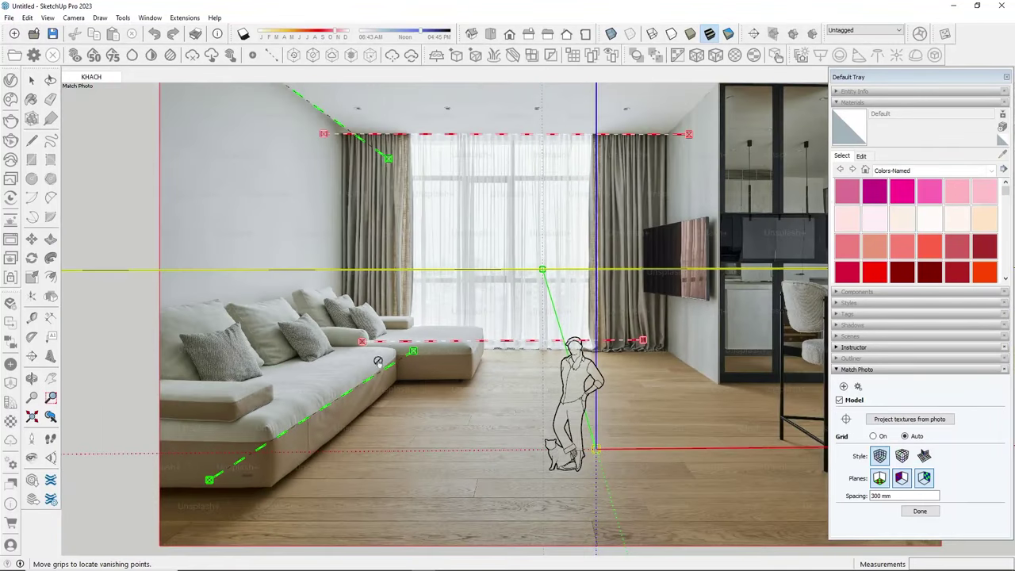
# - Place the origin at the glass partition's base and scale the model to person size
pyautogui.moveTo(596, 450); pyautogui.dragTo(717, 381)
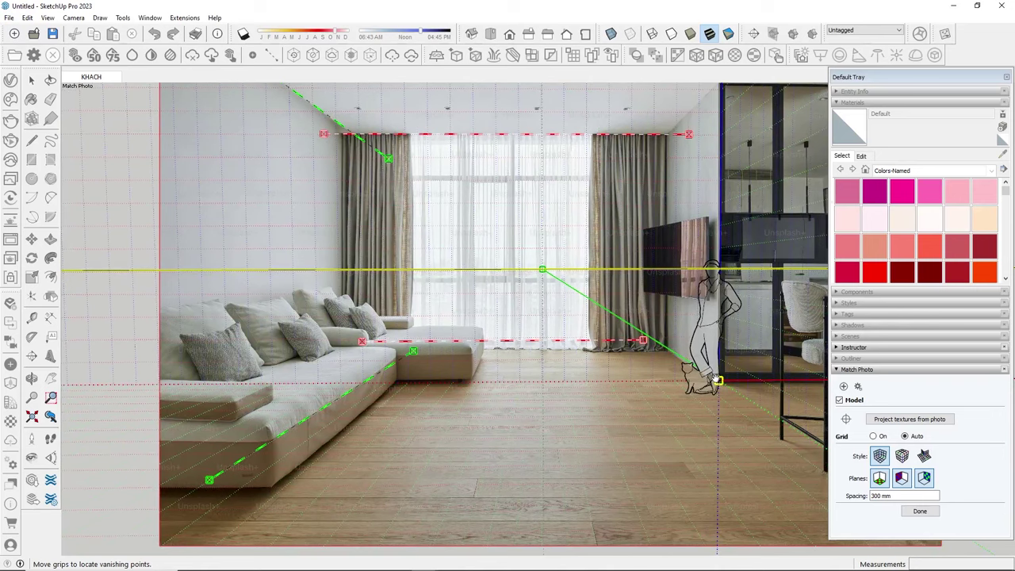
pyautogui.moveTo(716, 382)
pyautogui.mouseDown()
pyautogui.moveTo(695, 383)
pyautogui.moveTo(716, 387)
pyautogui.mouseUp()
pyautogui.moveTo(718, 247); pyautogui.dragTo(720, 194)
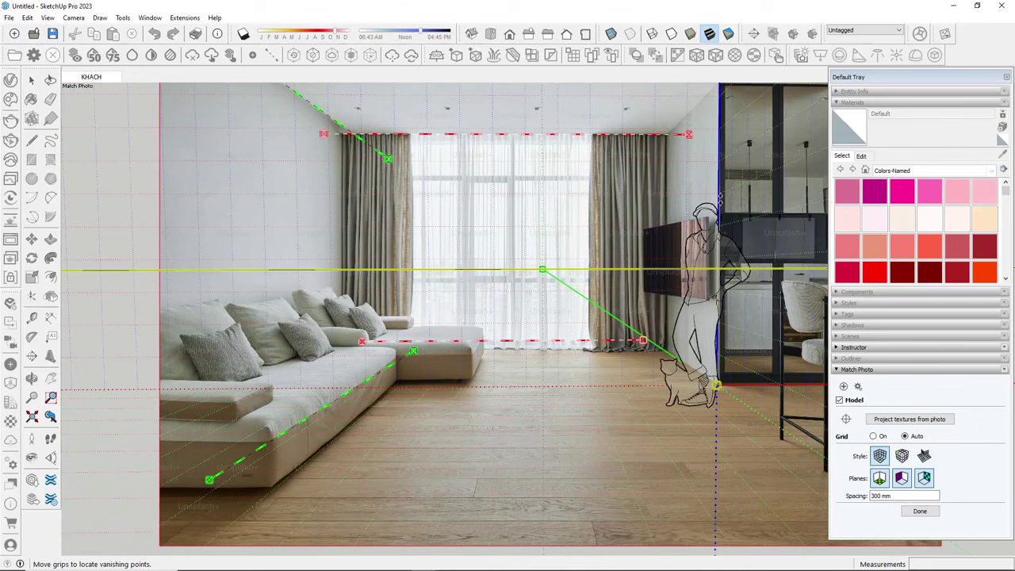
pyautogui.scroll(-1, 492, 390)
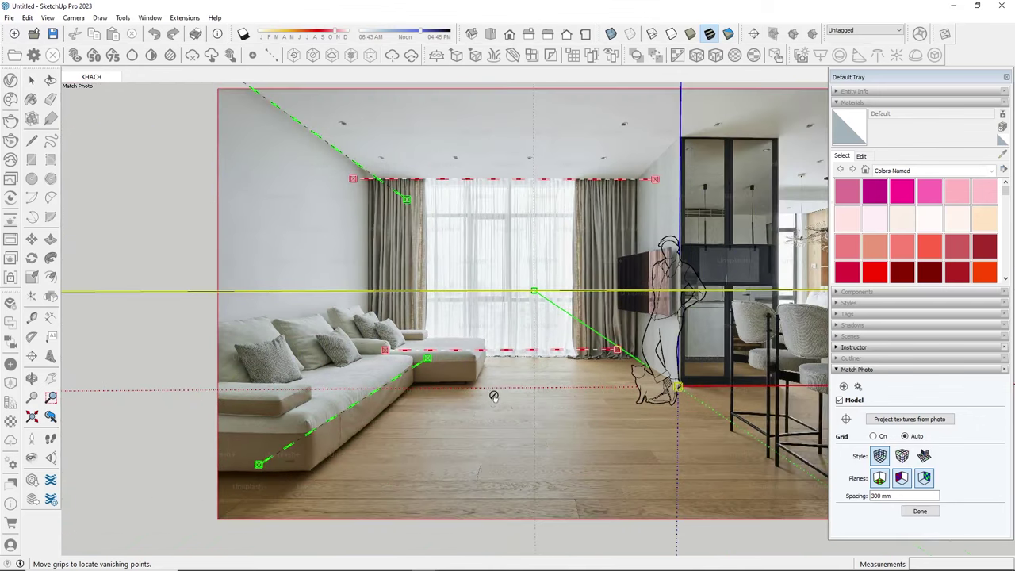
pyautogui.scroll(-1, 495, 420)
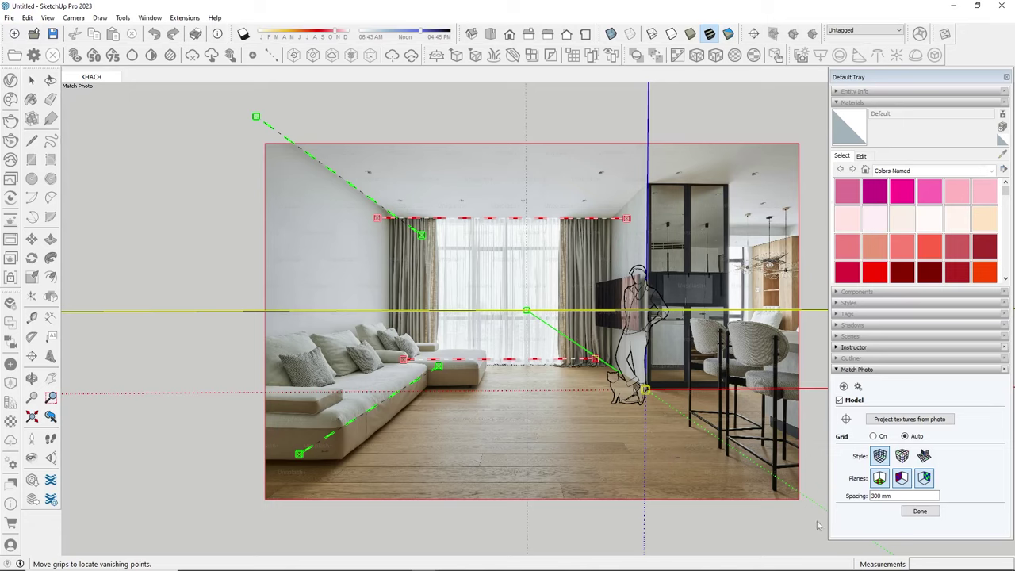
# - Finish the match photo and draw an 800 by 350 rectangle on the floor
pyautogui.click(919, 512)
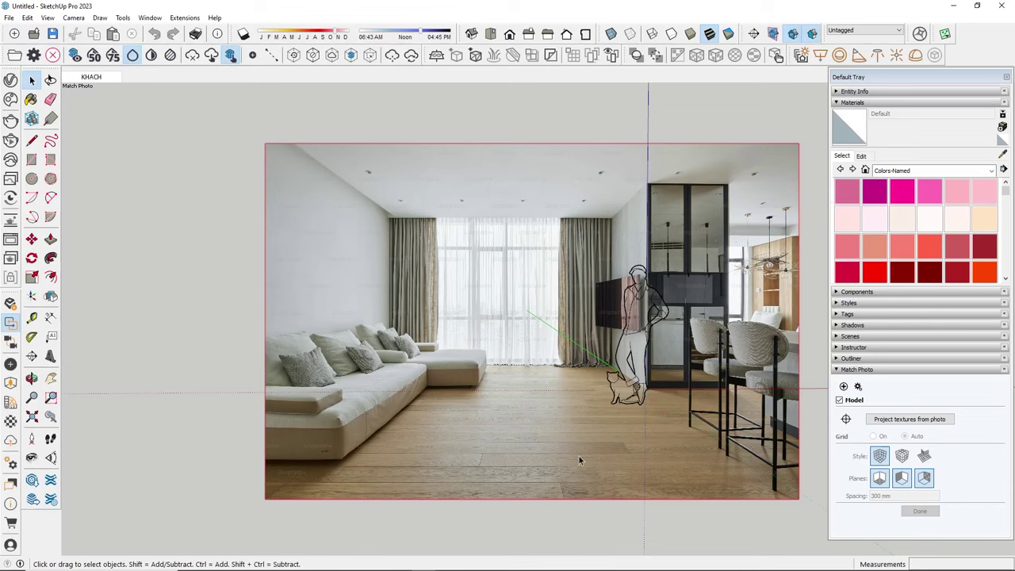
pyautogui.scroll(1, 659, 412)
pyautogui.scroll(1, 611, 444)
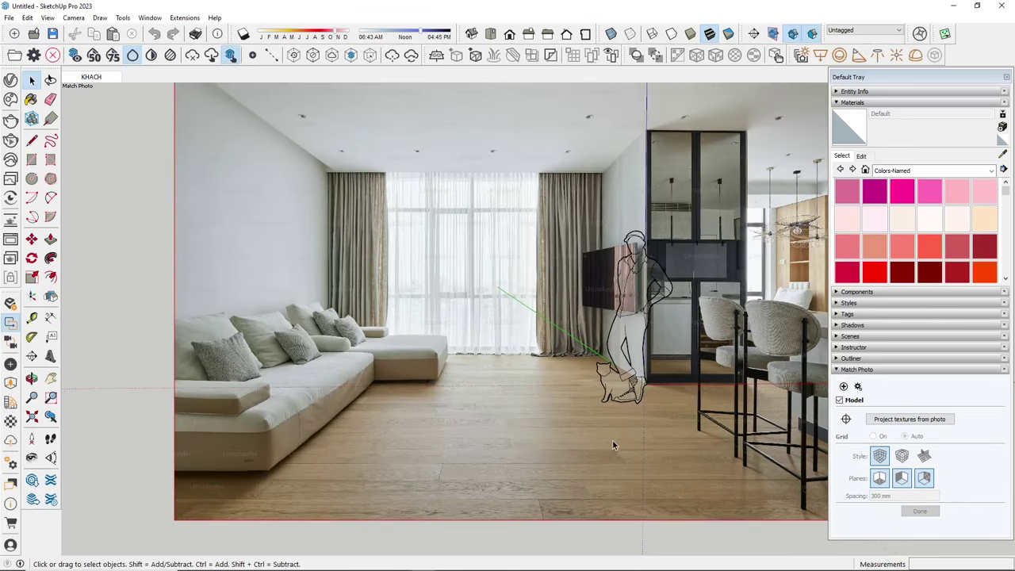
pyautogui.scroll(1, 494, 390)
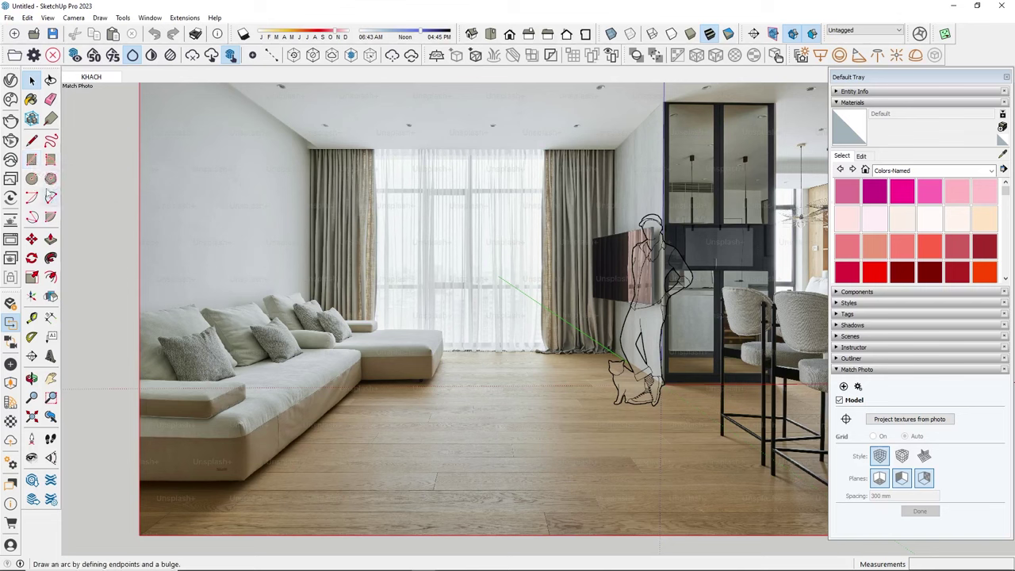
pyautogui.click(32, 159)
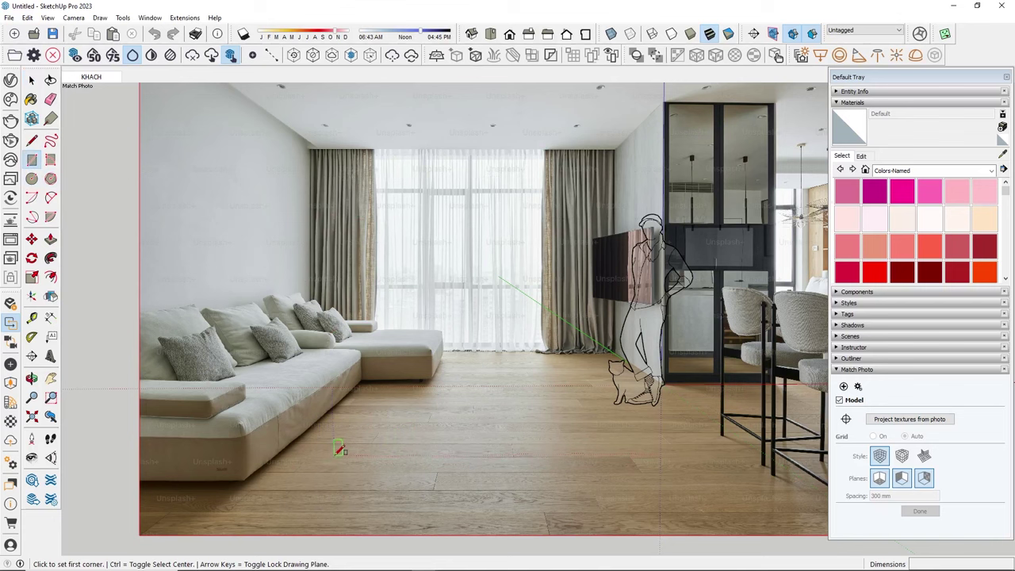
pyautogui.click(338, 452)
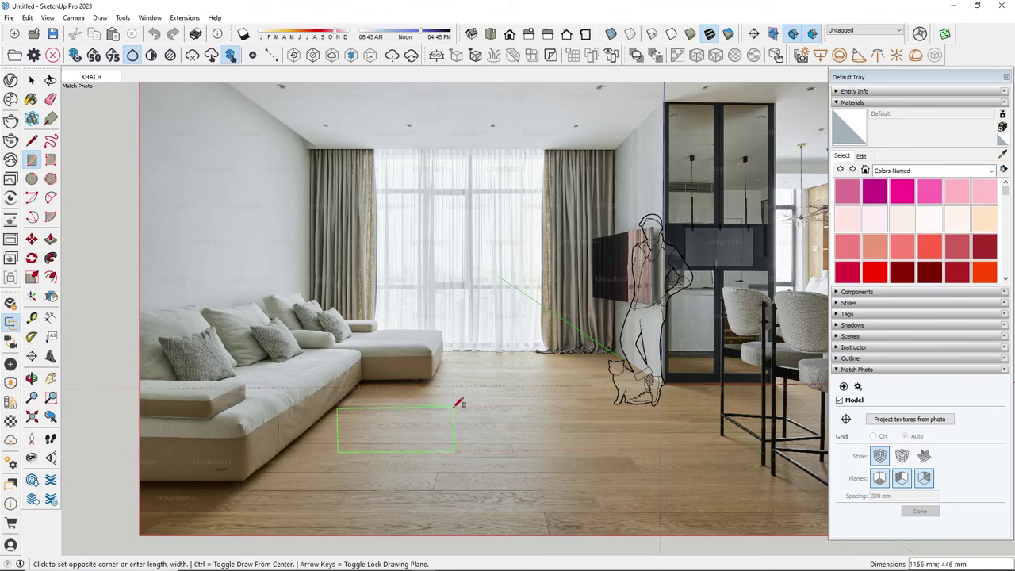
pyautogui.write('800;350')
pyautogui.press('Return')
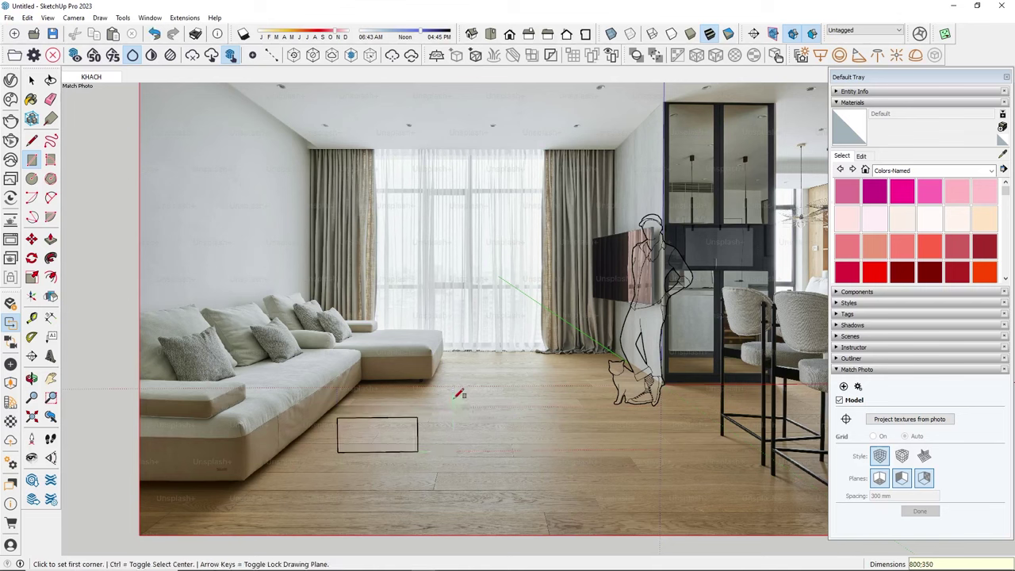
pyautogui.press('space')
# - Push/pull the rectangle up into a box about 1200 mm tall
pyautogui.click(362, 432)
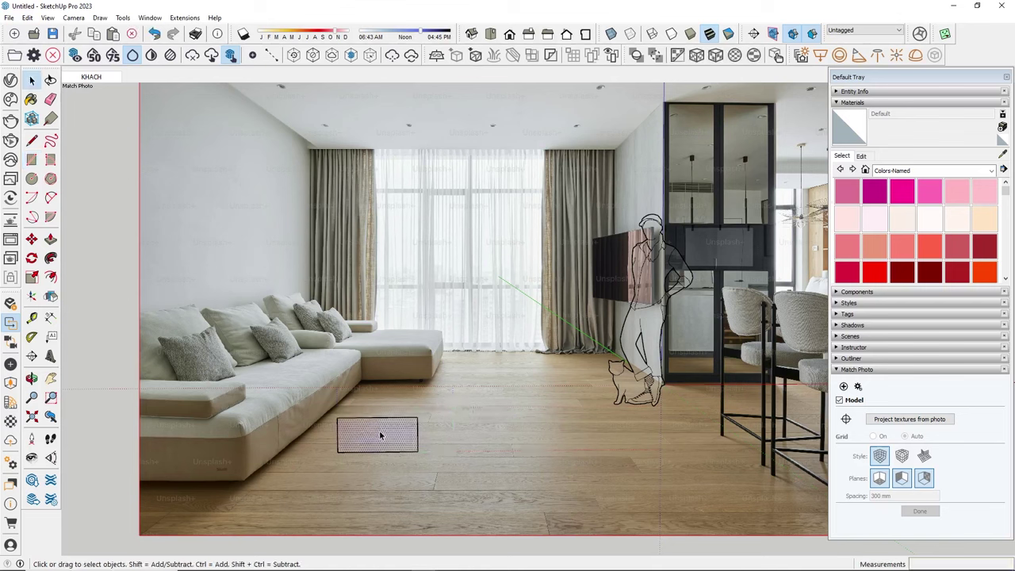
pyautogui.press('p')
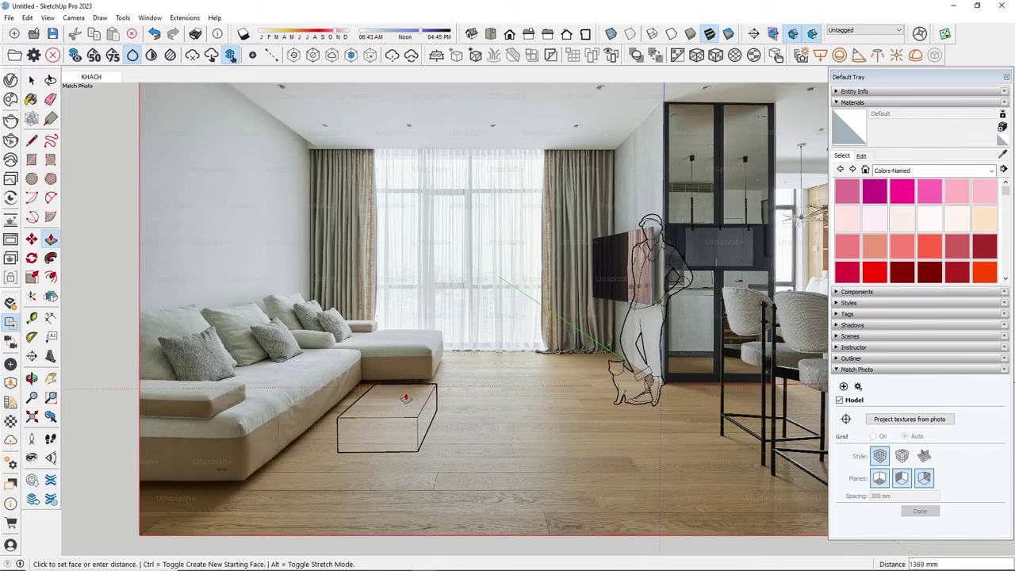
pyautogui.write('120')
pyautogui.press('Return')
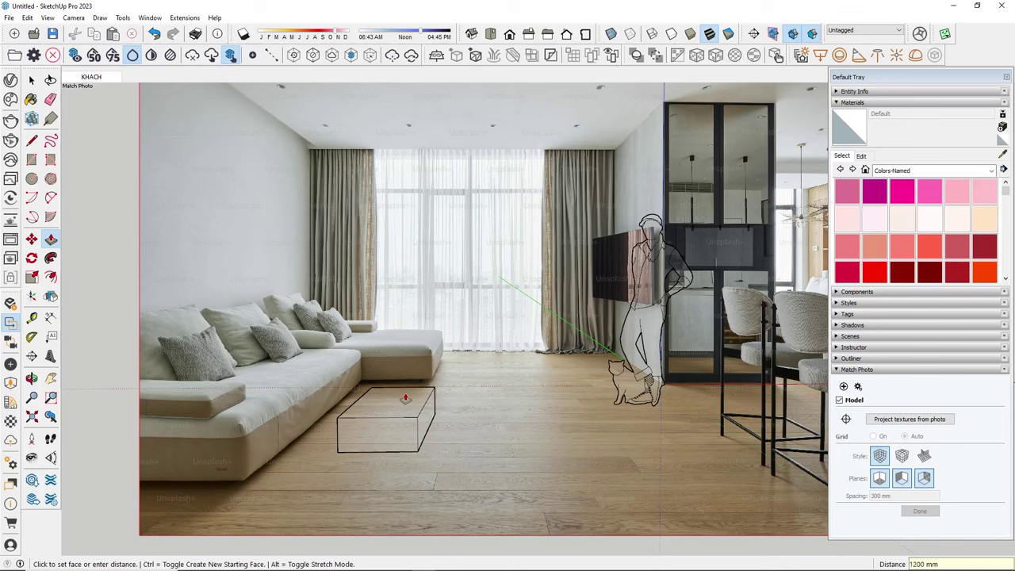
pyautogui.press('space')
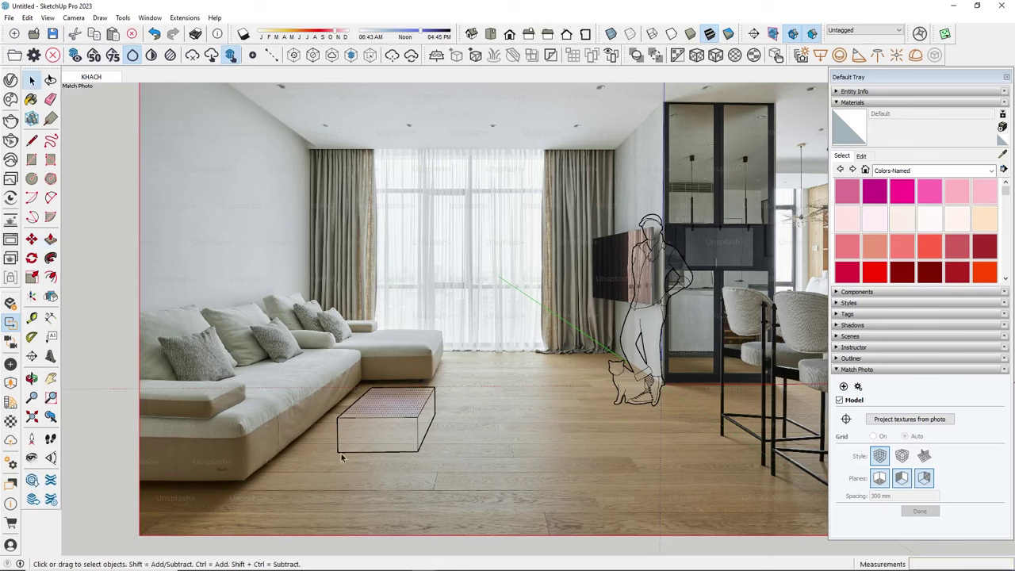
# - Make the whole box a group and move it up a typed 100 mm
pyautogui.tripleClick(384, 432)
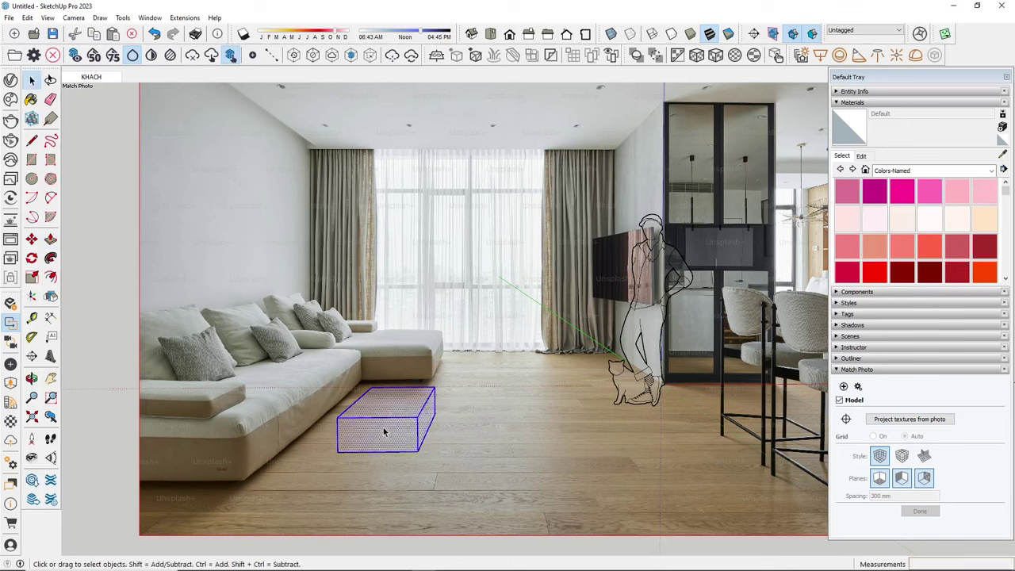
pyautogui.rightClick(384, 430)
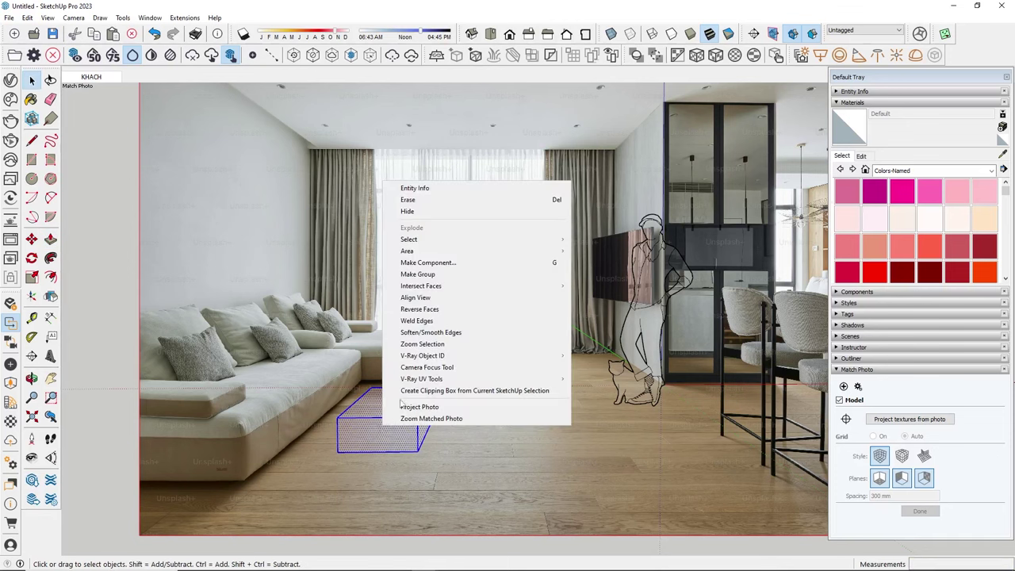
pyautogui.click(446, 274)
pyautogui.press('m')
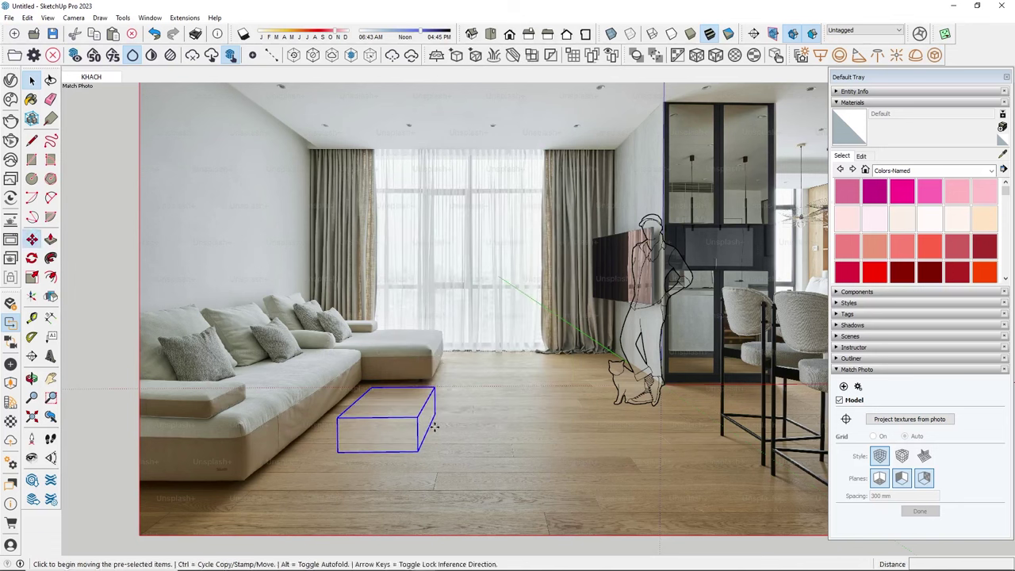
pyautogui.click(433, 437)
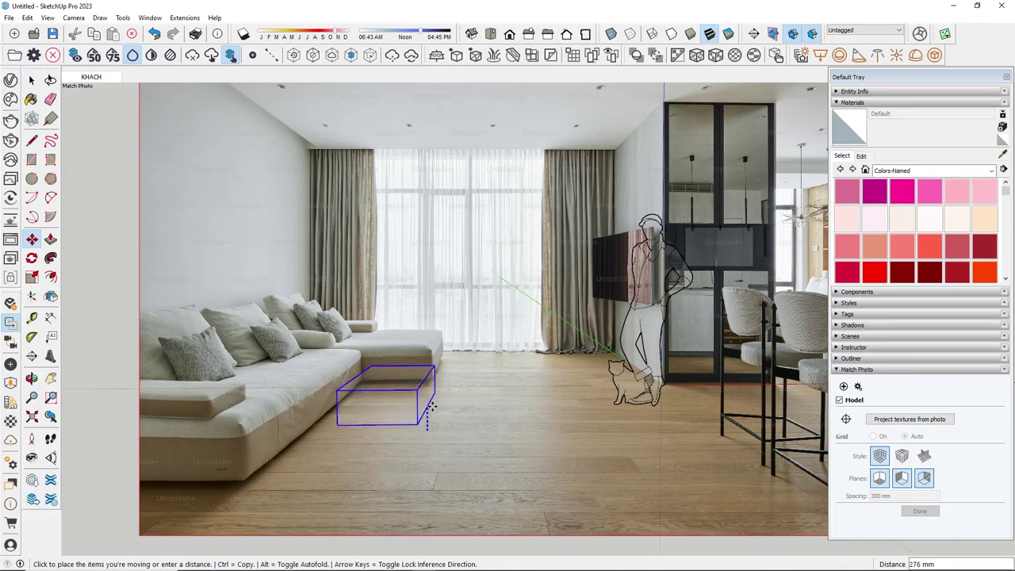
pyautogui.write('100')
pyautogui.press('Return')
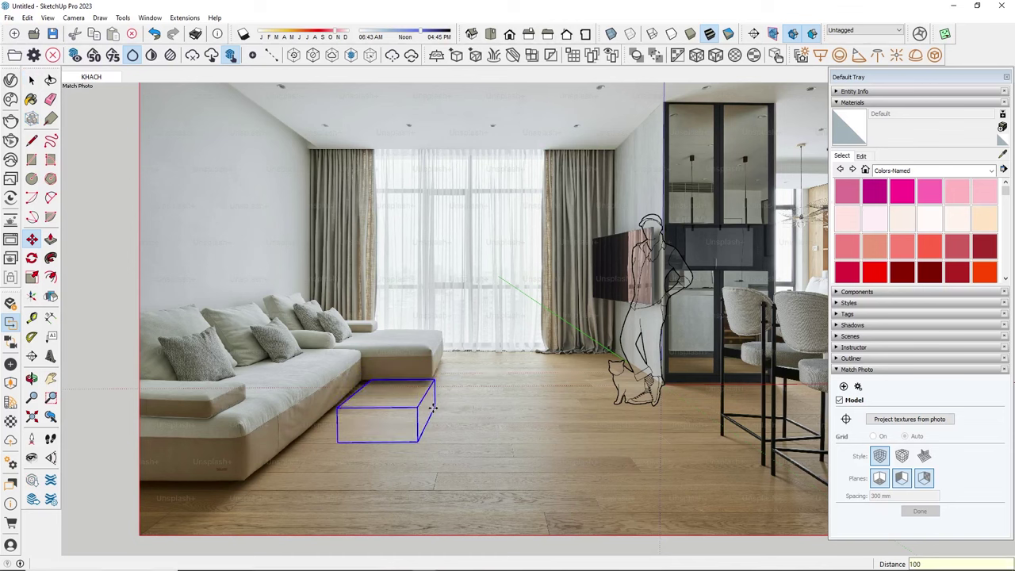
pyautogui.press('space')
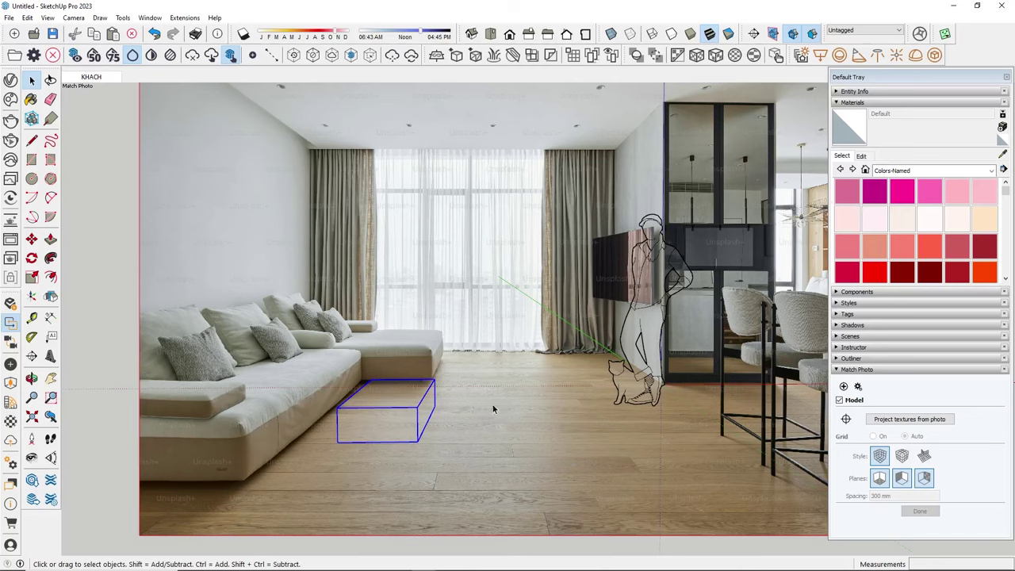
# - Orbit beneath the box and place guides 100 mm in from its left and right edges
pyautogui.moveTo(450, 433); pyautogui.dragTo(346, 453, button='middle')
pyautogui.scroll(3, 391, 404)
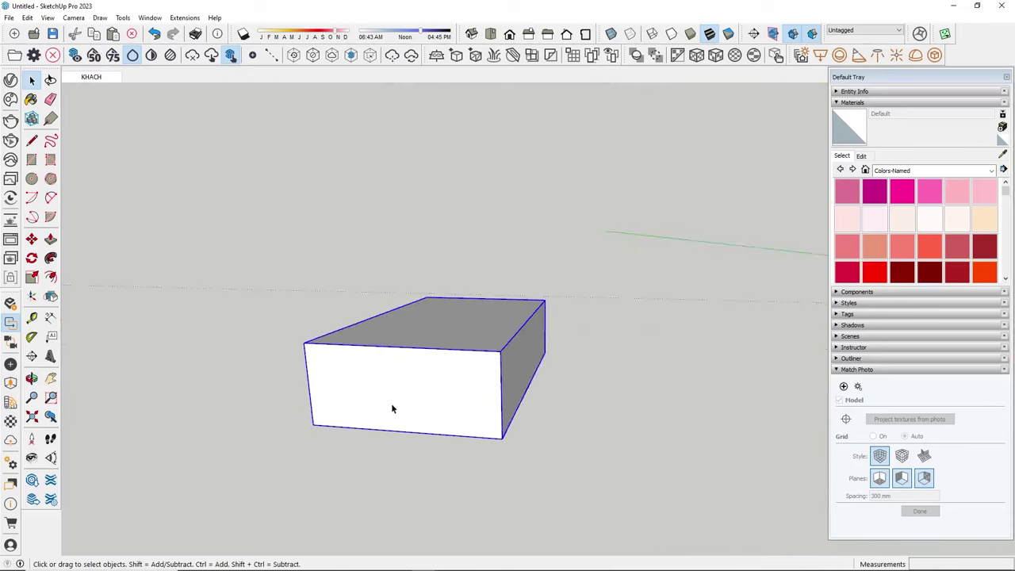
pyautogui.moveTo(394, 407)
pyautogui.mouseDown(button='middle')
pyautogui.moveTo(425, 415)
pyautogui.moveTo(484, 236)
pyautogui.mouseUp(button='middle')
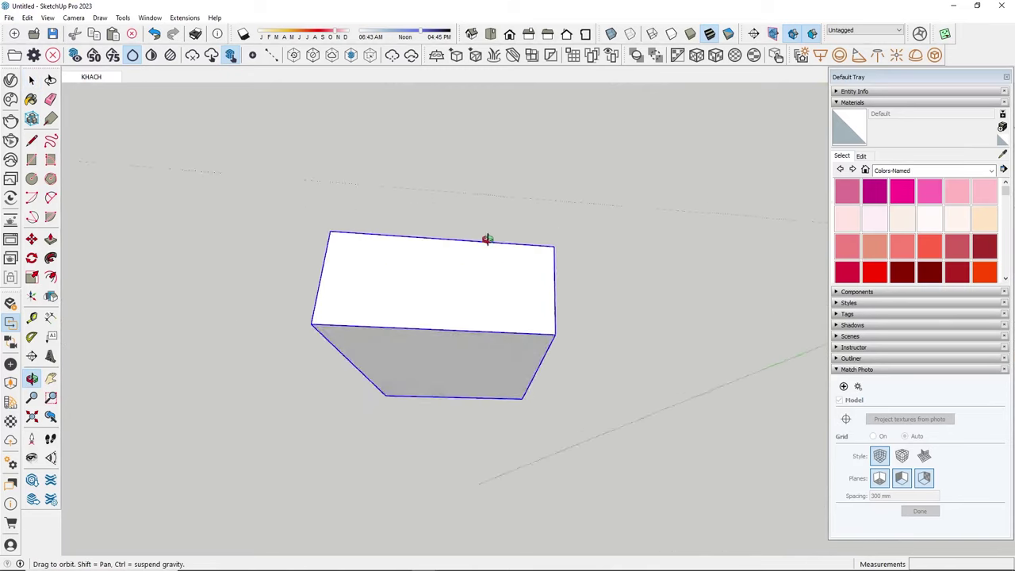
pyautogui.scroll(3, 362, 274)
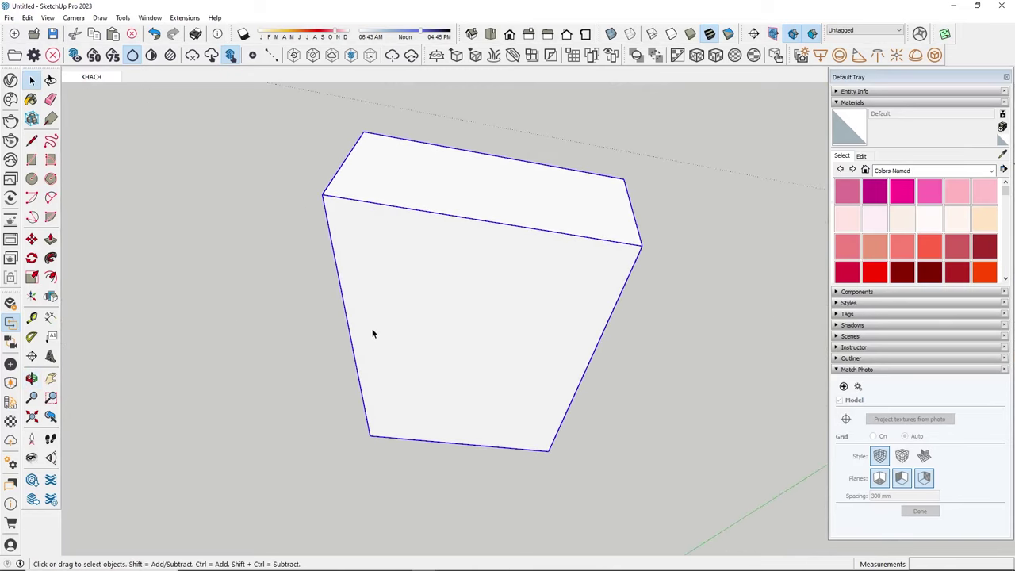
pyautogui.press('t')
pyautogui.click(343, 301)
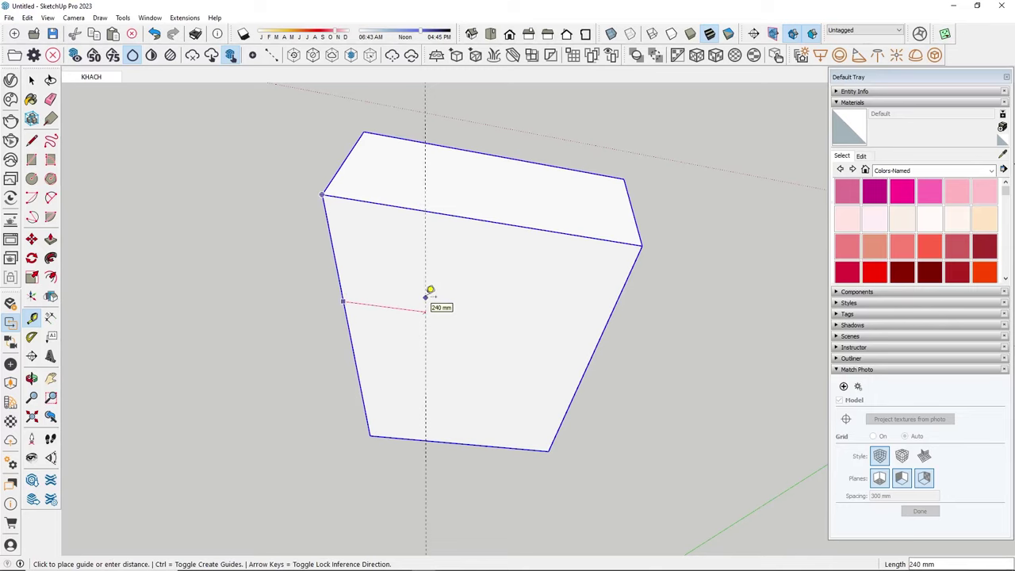
pyautogui.write('100')
pyautogui.press('Return')
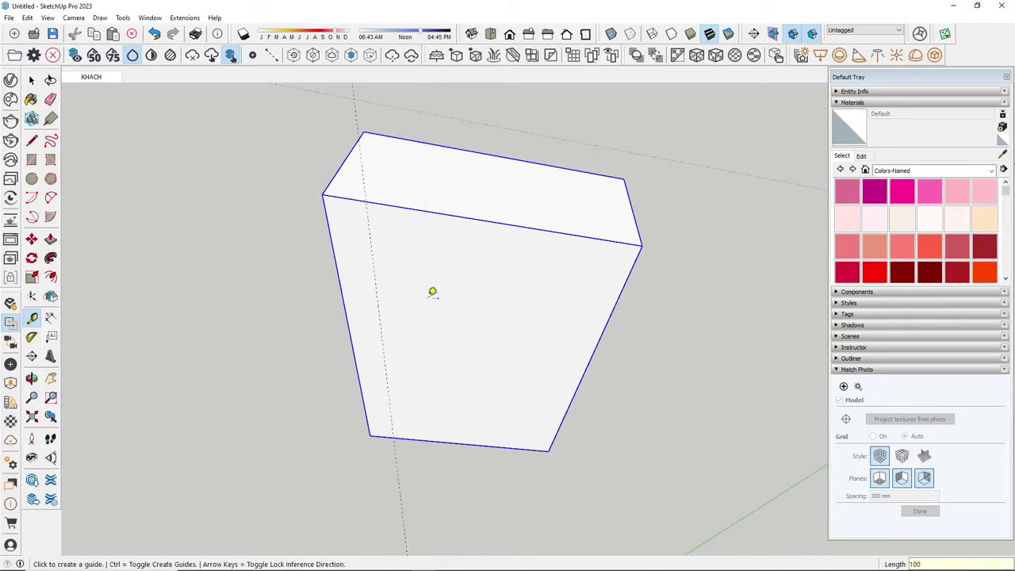
pyautogui.click(614, 309)
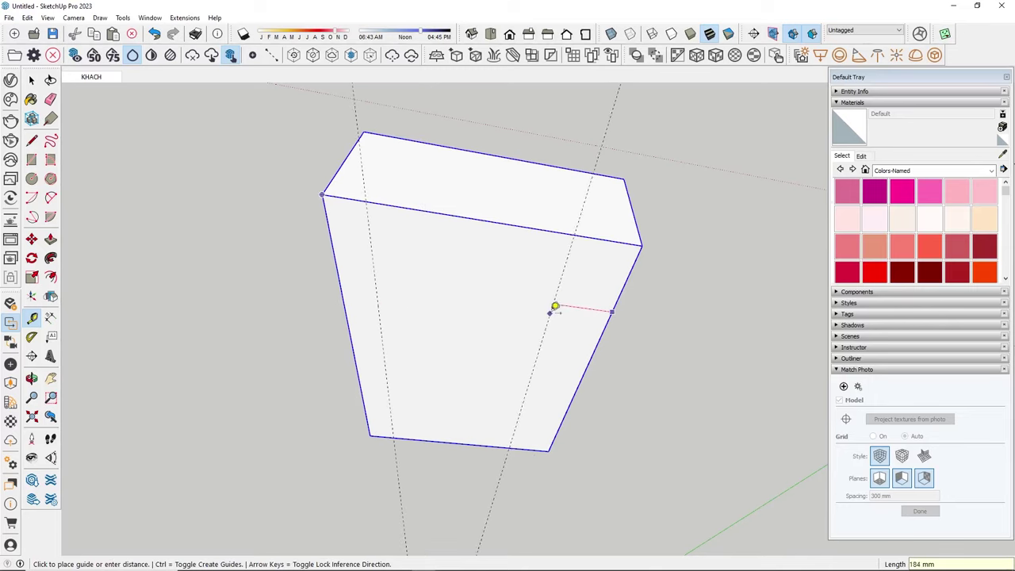
pyautogui.write('100')
pyautogui.press('Return')
# - Add a 100 mm guide from the top edge and cancel the bottom-edge measurement
pyautogui.click(470, 218)
pyautogui.write('100')
pyautogui.press('Return')
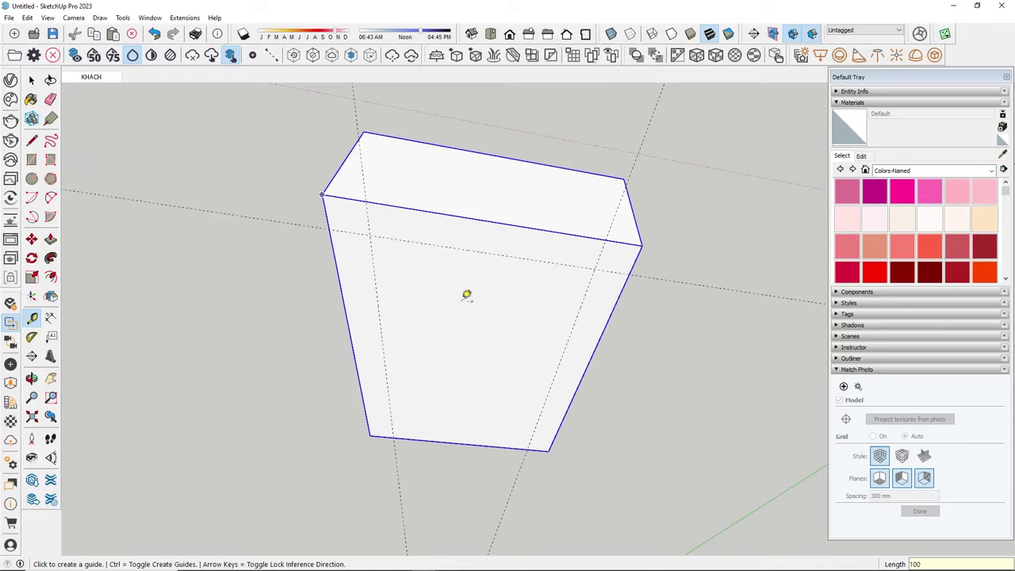
pyautogui.click(415, 432)
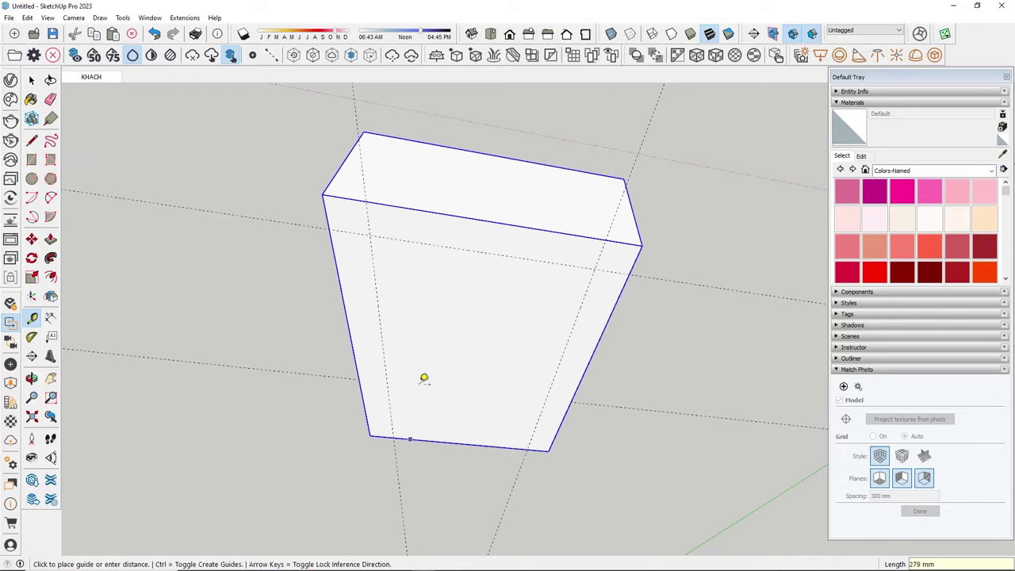
pyautogui.press('Escape')
pyautogui.scroll(2, 357, 208)
pyautogui.scroll(3, 381, 222)
pyautogui.scroll(2, 381, 223)
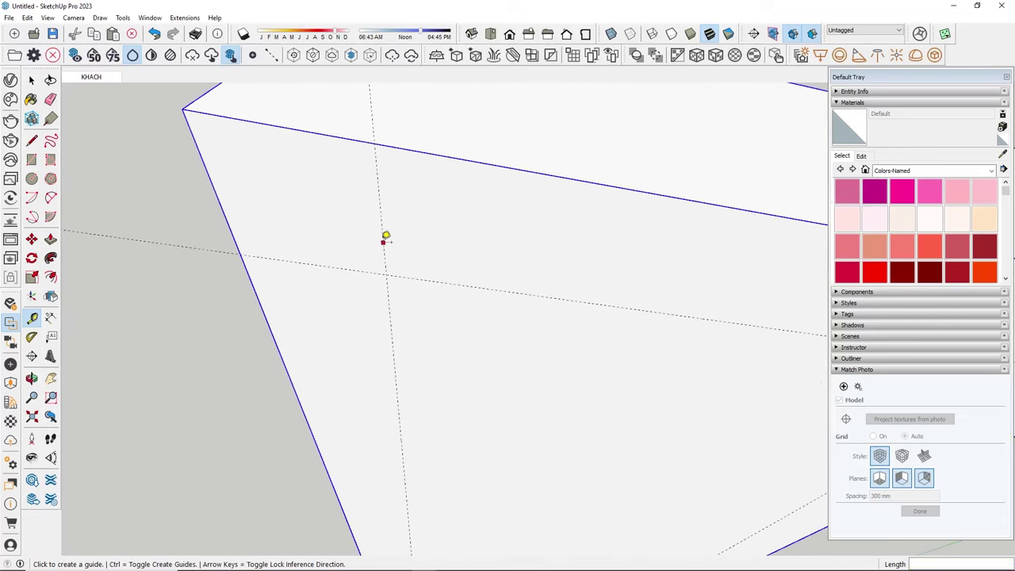
# - Draw a 50 by 50 rectangle starting at the guide intersection
pyautogui.press('r')
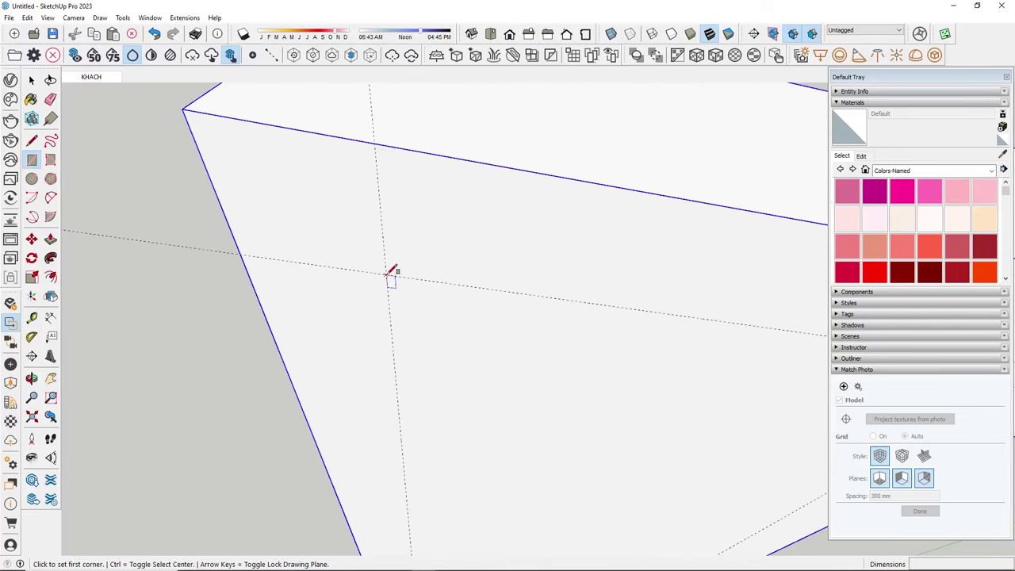
pyautogui.click(386, 275)
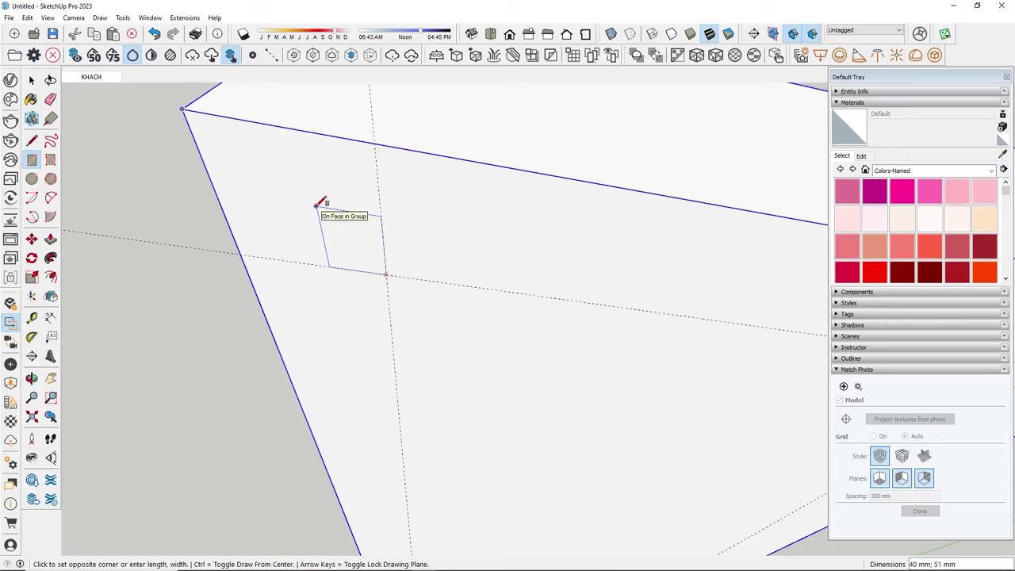
pyautogui.write('50;5')
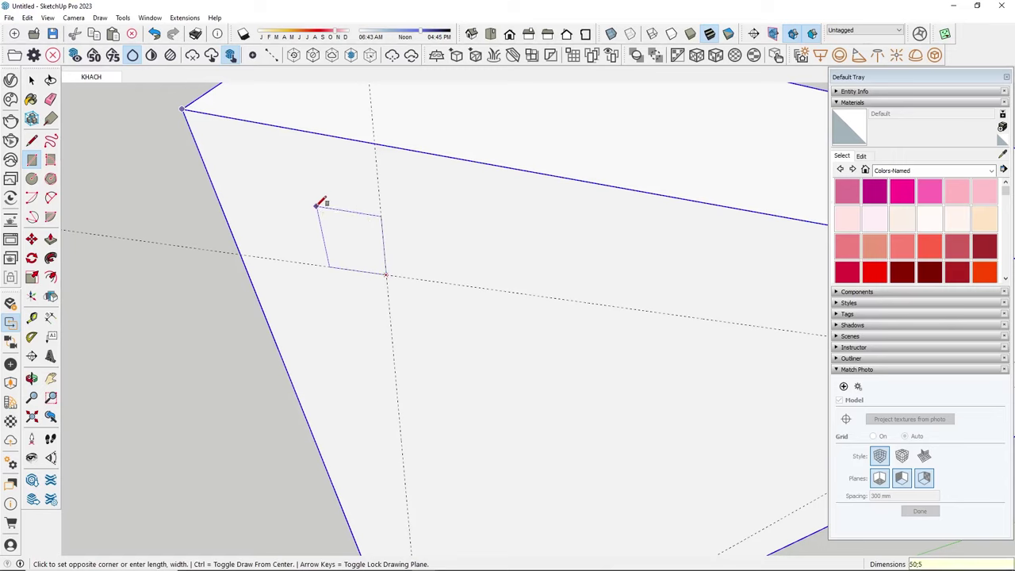
pyautogui.press('Return')
pyautogui.press('space')
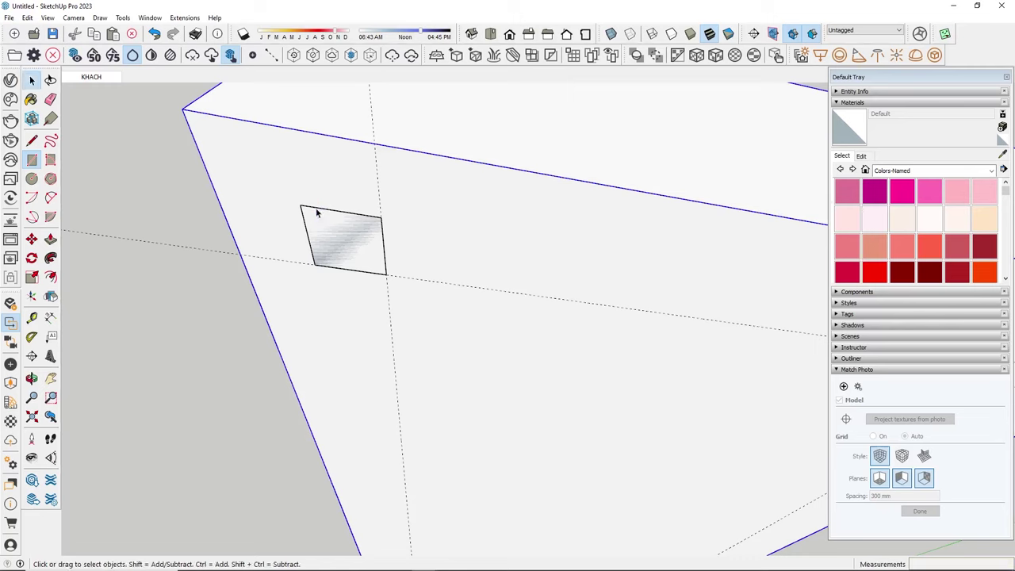
# - Push/pull the small square out into a leg and view it from a low angle
pyautogui.click(328, 229)
pyautogui.press('p')
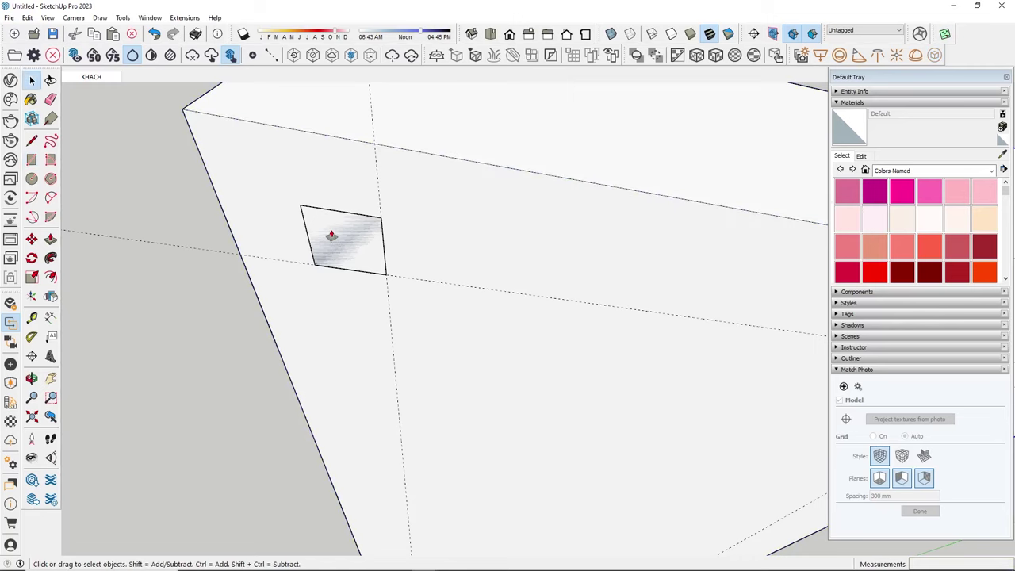
pyautogui.click(331, 230)
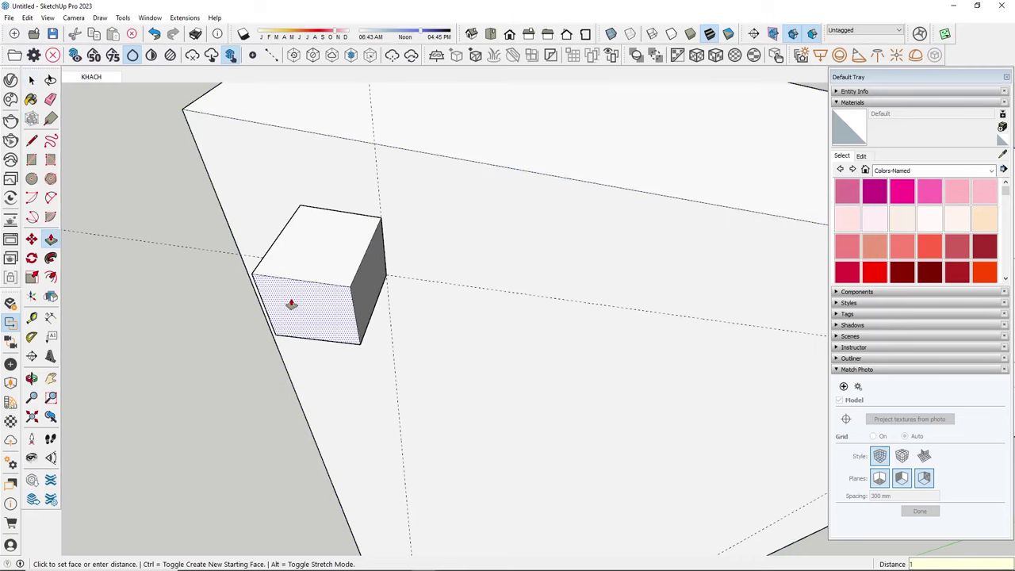
pyautogui.moveTo(291, 304); pyautogui.dragTo(364, 337, button='middle')
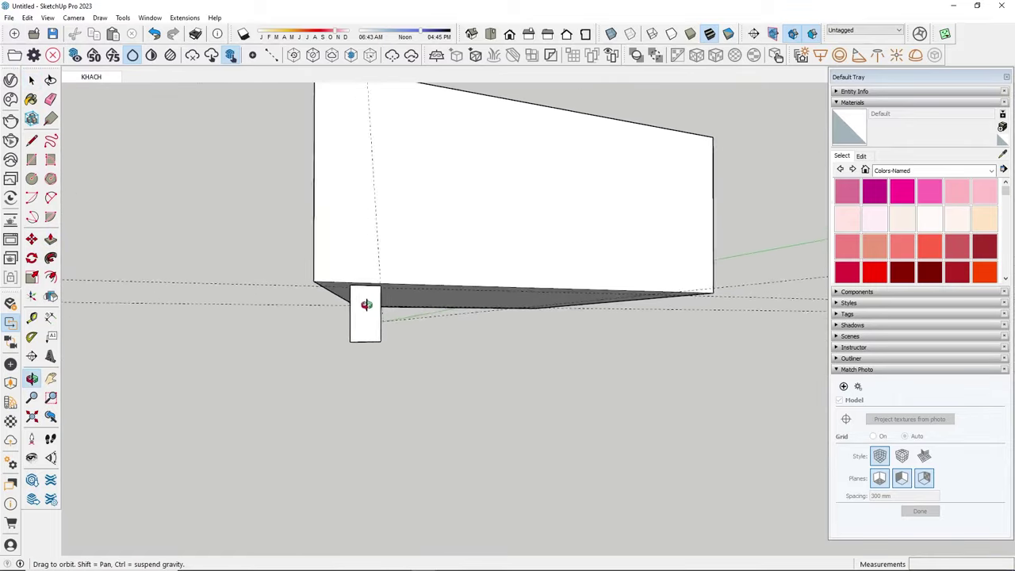
# - Move the leg's bottom corner 15 mm inward
pyautogui.moveTo(364, 336)
pyautogui.mouseDown(button='middle')
pyautogui.moveTo(376, 310)
pyautogui.moveTo(390, 312)
pyautogui.moveTo(358, 401)
pyautogui.moveTo(345, 377)
pyautogui.moveTo(348, 392)
pyautogui.moveTo(351, 356)
pyautogui.mouseUp(button='middle')
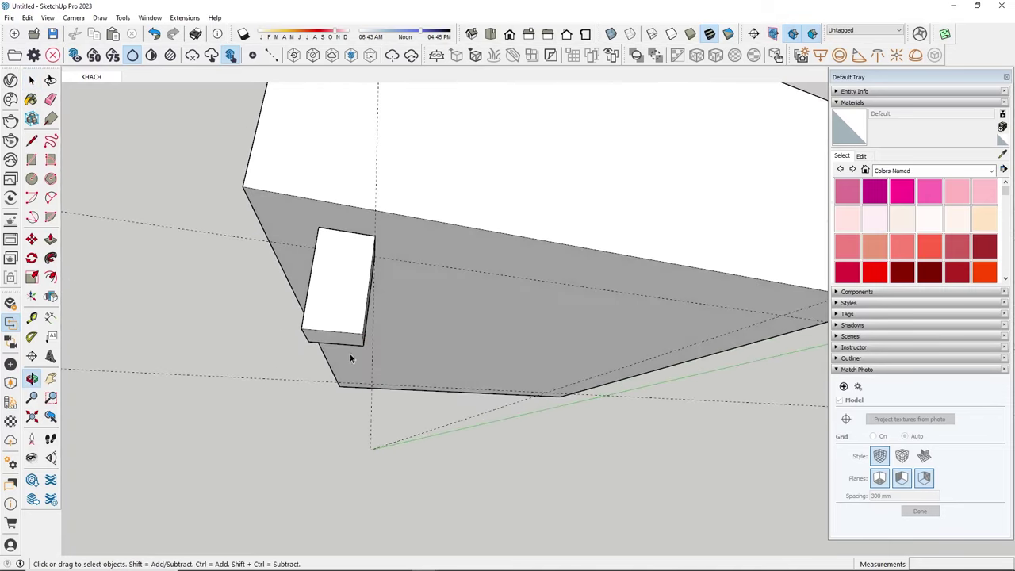
pyautogui.moveTo(398, 329); pyautogui.dragTo(381, 413, button='middle')
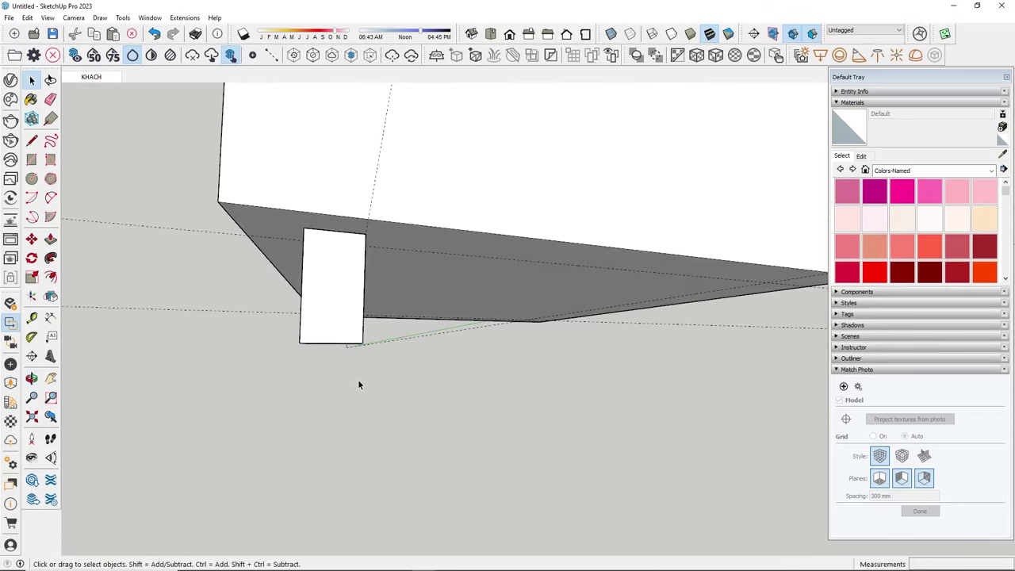
pyautogui.press('m')
pyautogui.click(374, 383)
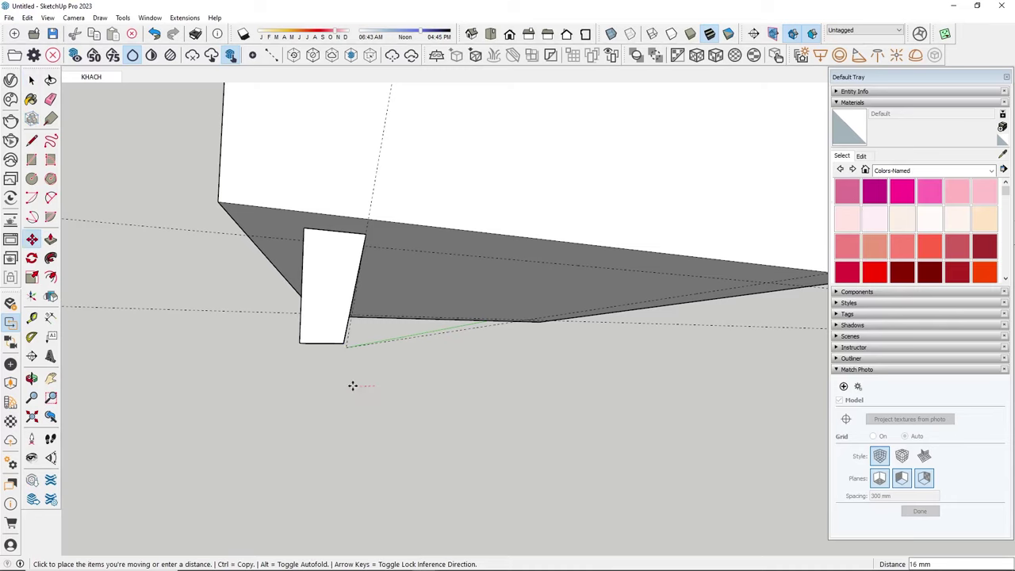
pyautogui.write('15')
pyautogui.press('Return')
pyautogui.press('space')
# - Window-select the leg's bottom geometry and move it inward so the leg tapers
pyautogui.moveTo(353, 333)
pyautogui.mouseDown(button='middle')
pyautogui.moveTo(649, 367)
pyautogui.moveTo(616, 367)
pyautogui.mouseUp(button='middle')
pyautogui.moveTo(237, 357); pyautogui.dragTo(333, 451)
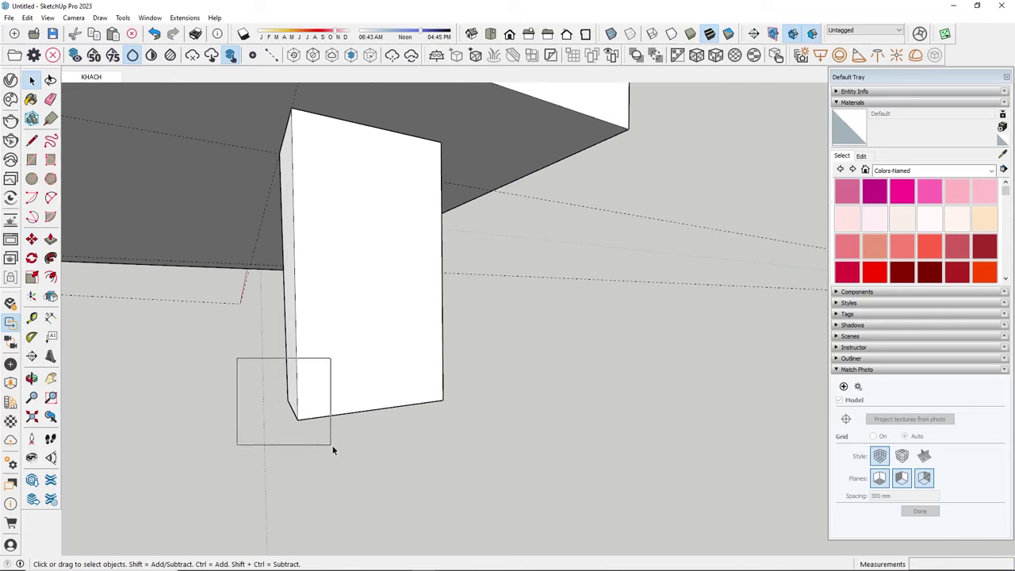
pyautogui.moveTo(333, 451)
pyautogui.mouseDown(button='middle')
pyautogui.moveTo(363, 435)
pyautogui.moveTo(300, 427)
pyautogui.mouseUp(button='middle')
pyautogui.press('m')
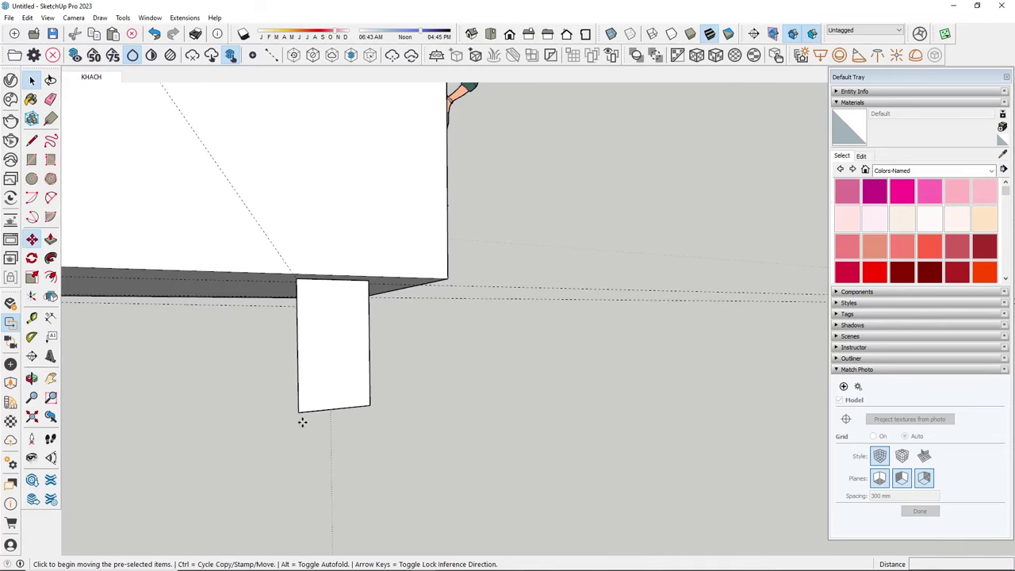
pyautogui.click(302, 422)
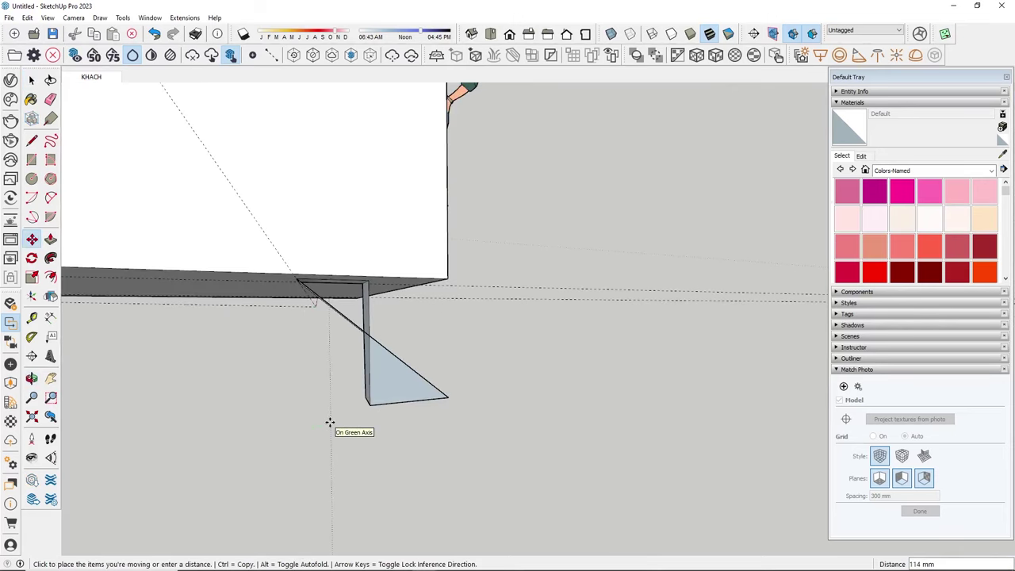
pyautogui.write('15')
pyautogui.press('Return')
pyautogui.moveTo(356, 401)
pyautogui.mouseDown(button='middle')
pyautogui.moveTo(258, 315)
pyautogui.moveTo(286, 267)
pyautogui.moveTo(280, 200)
pyautogui.mouseUp(button='middle')
# - Turn the whole leg block into a group
pyautogui.tripleClick(281, 201)
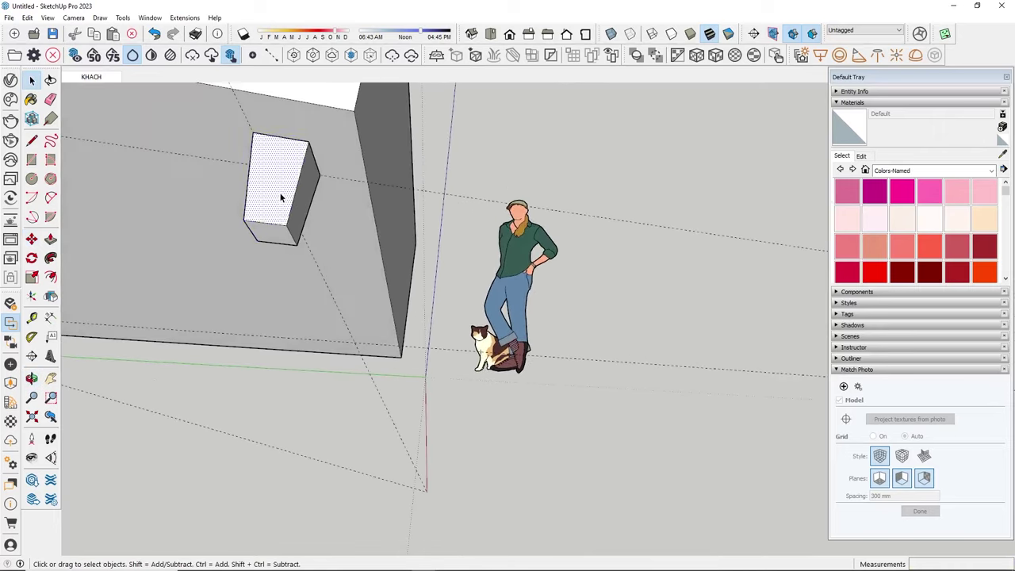
pyautogui.rightClick(280, 203)
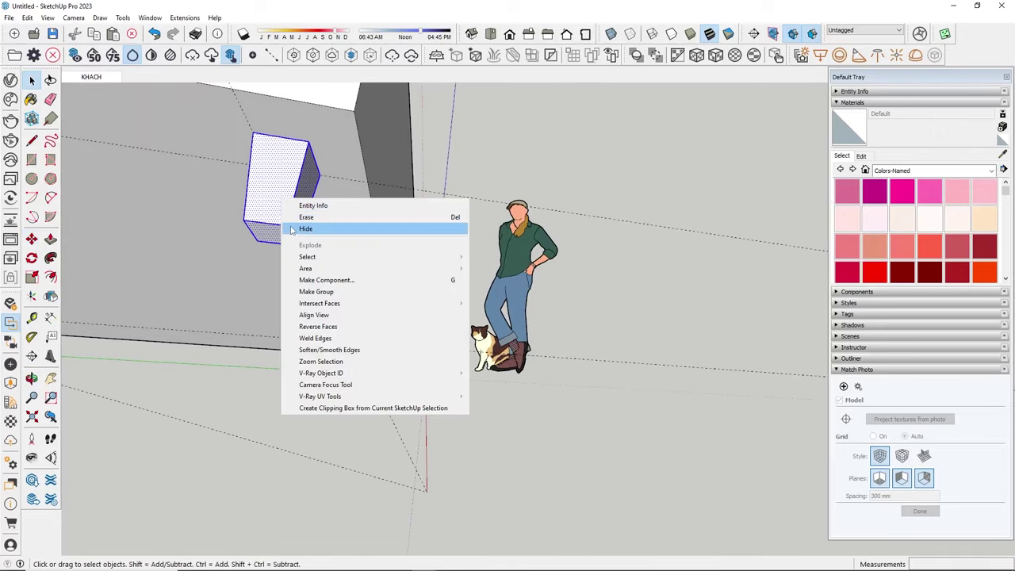
pyautogui.click(328, 293)
pyautogui.moveTo(329, 293)
pyautogui.mouseDown(button='middle')
pyautogui.moveTo(311, 415)
pyautogui.moveTo(306, 294)
pyautogui.moveTo(354, 358)
pyautogui.moveTo(389, 274)
pyautogui.moveTo(356, 161)
pyautogui.moveTo(507, 188)
pyautogui.moveTo(408, 176)
pyautogui.moveTo(158, 176)
pyautogui.moveTo(180, 238)
pyautogui.moveTo(446, 320)
pyautogui.mouseUp(button='middle')
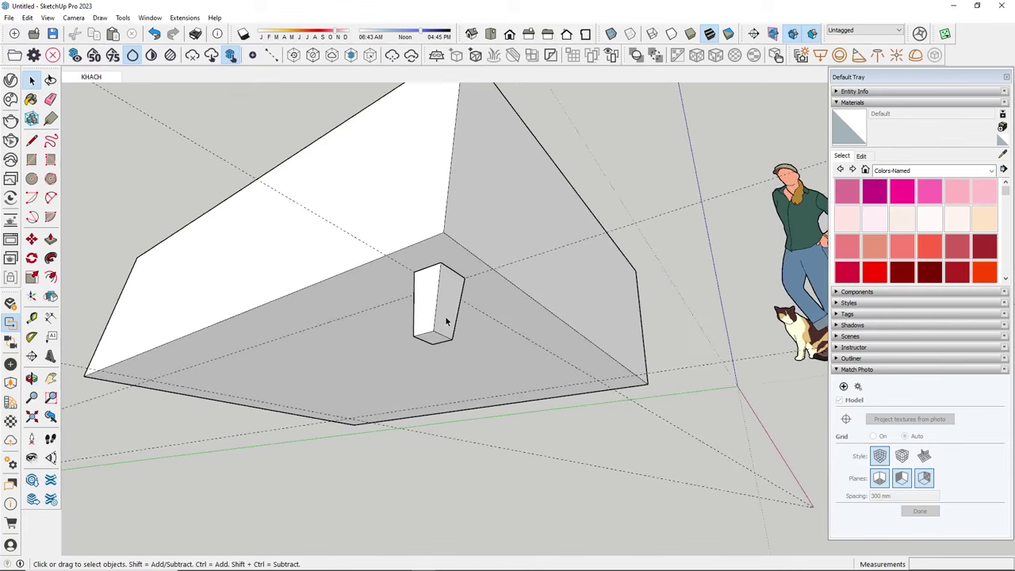
# - Make the leg group a component named 'ch'
pyautogui.click(441, 317)
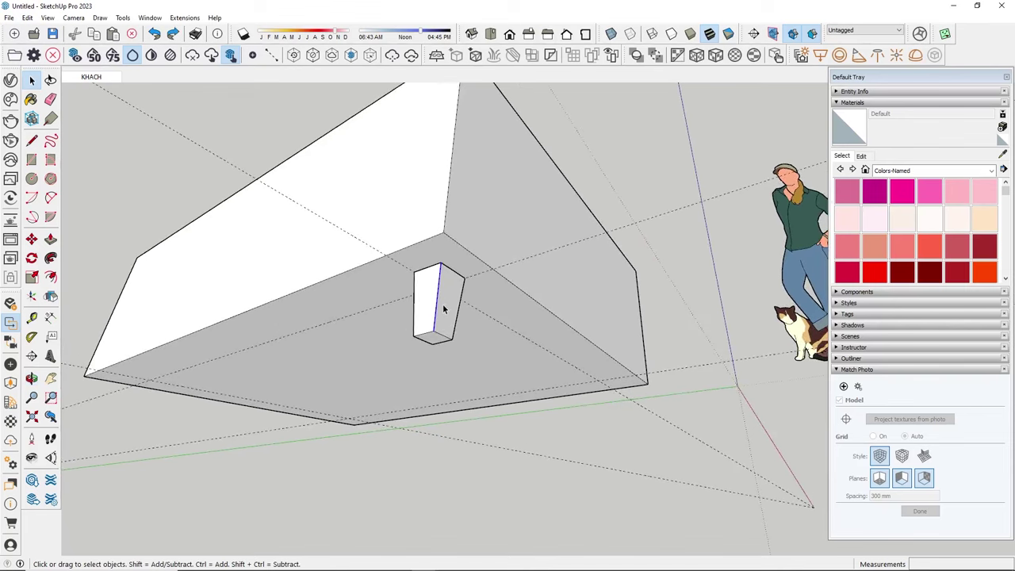
pyautogui.rightClick(442, 308)
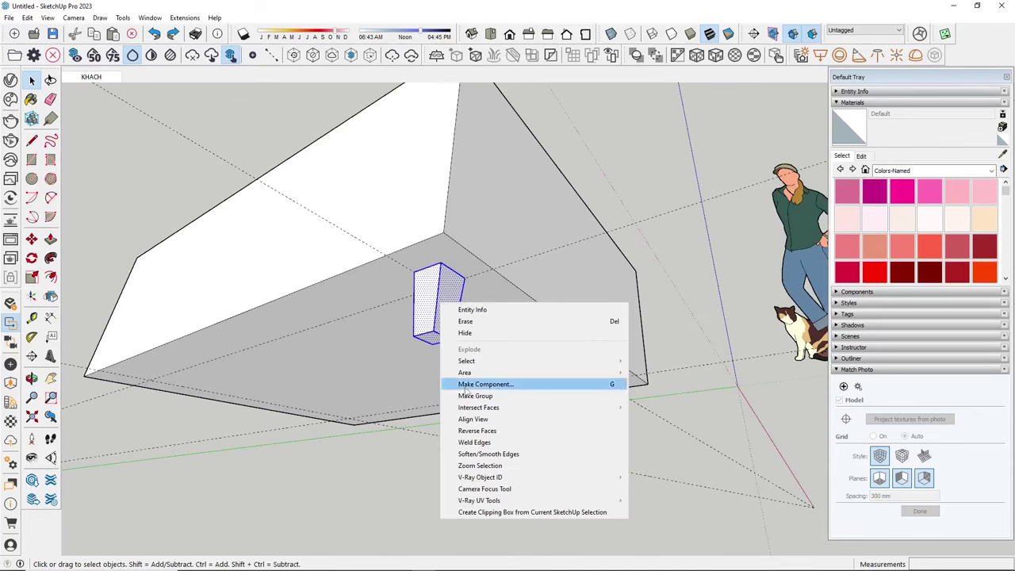
pyautogui.click(500, 386)
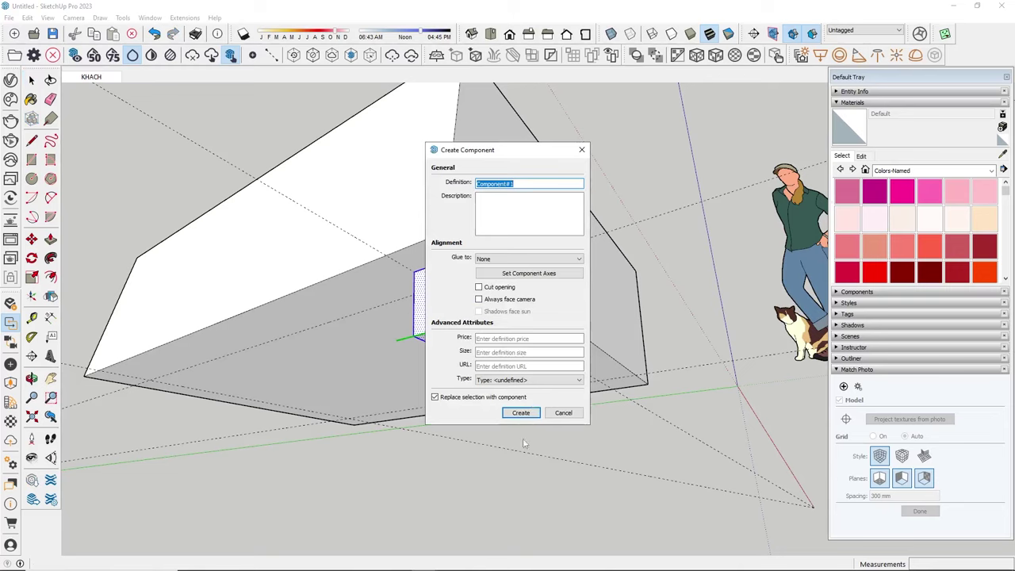
pyautogui.write('chan ban')
pyautogui.click(533, 413)
pyautogui.moveTo(518, 452); pyautogui.dragTo(202, 391, button='middle')
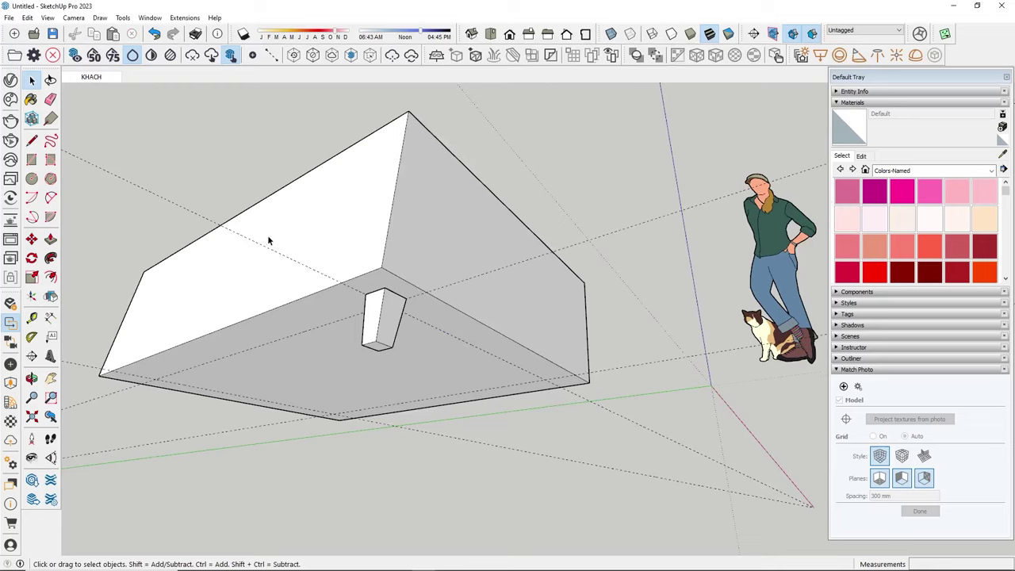
# - Copy the leg component toward the other end of the tabletop edge
pyautogui.moveTo(268, 240)
pyautogui.mouseDown(button='middle')
pyautogui.moveTo(374, 403)
pyautogui.moveTo(254, 385)
pyautogui.moveTo(389, 396)
pyautogui.moveTo(301, 427)
pyautogui.moveTo(351, 402)
pyautogui.moveTo(293, 328)
pyautogui.moveTo(336, 381)
pyautogui.mouseUp(button='middle')
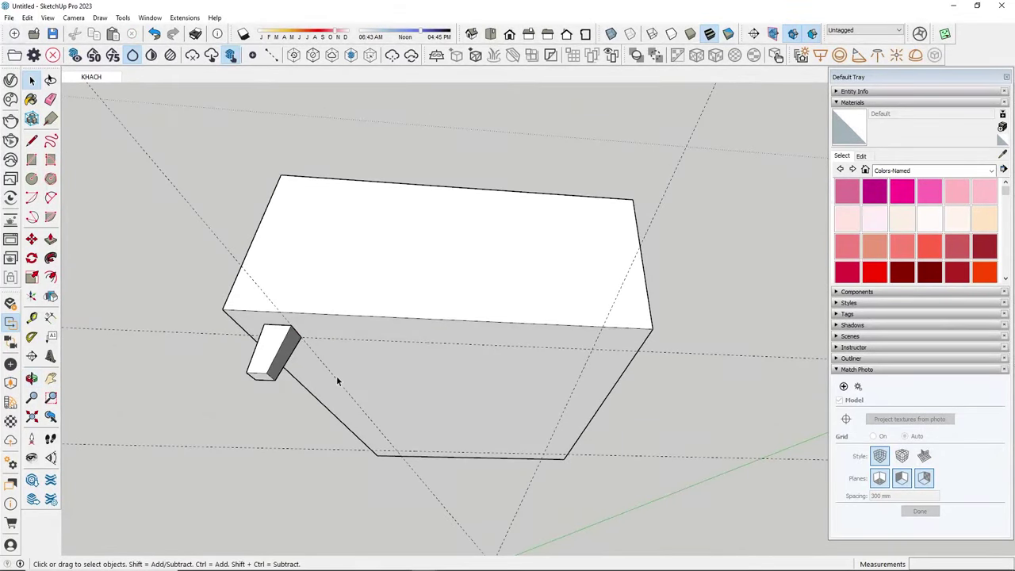
pyautogui.click(288, 371)
pyautogui.press('m')
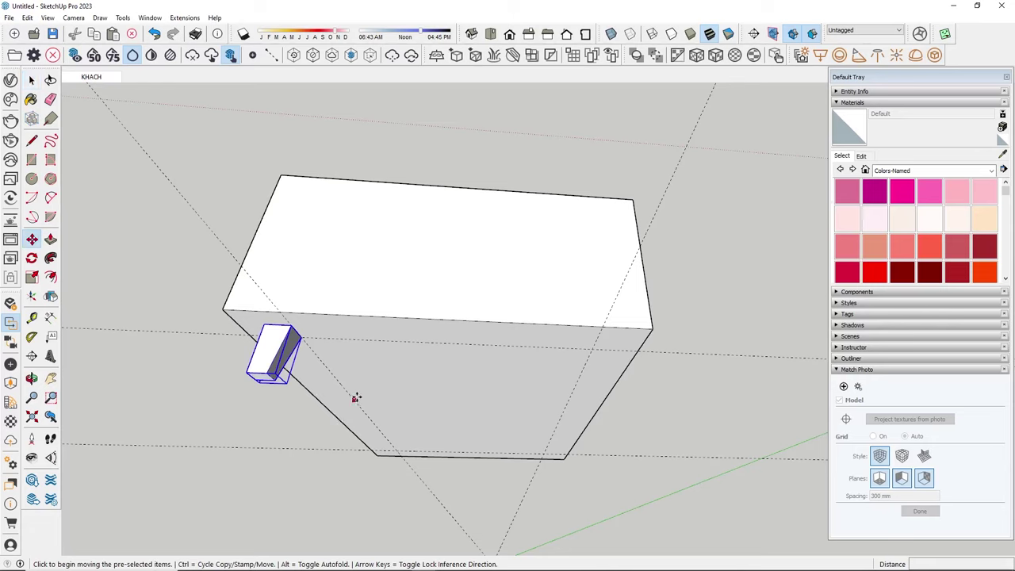
pyautogui.click(316, 356)
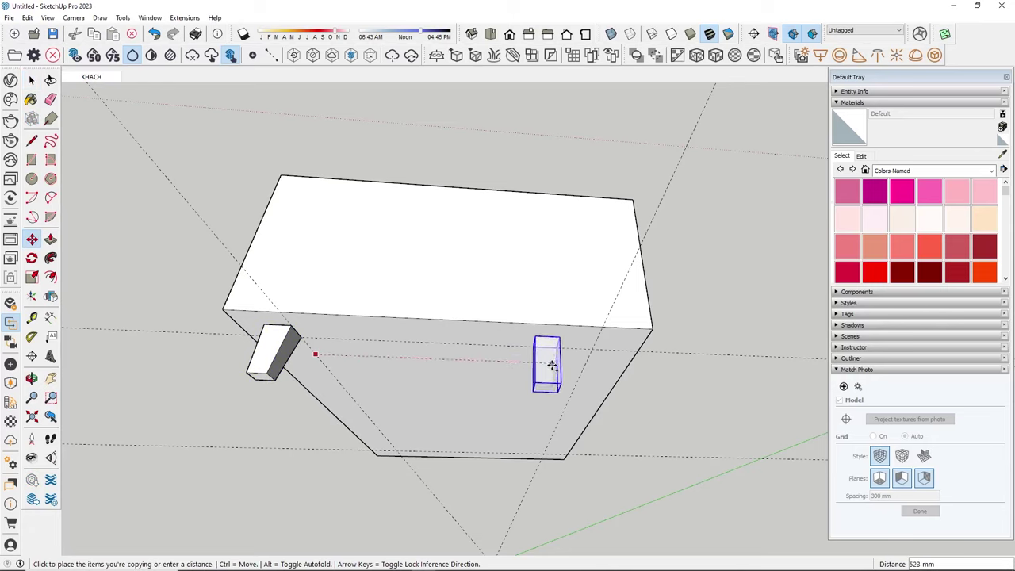
pyautogui.click(552, 362)
pyautogui.press('space')
pyautogui.moveTo(608, 312); pyautogui.dragTo(500, 381, button='middle')
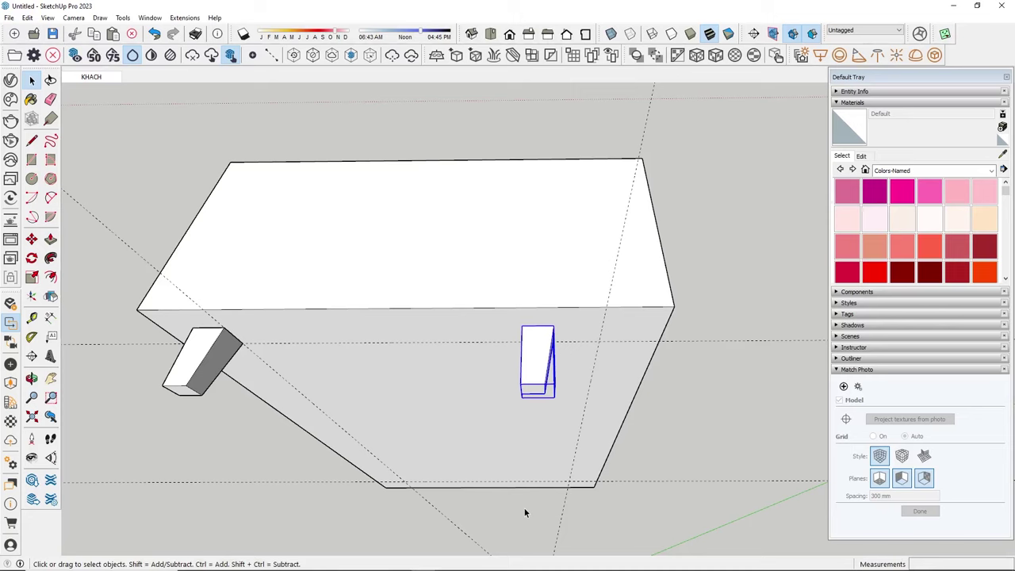
# - Mirror the copied leg across its width with the Scale tool
pyautogui.scroll(2, 546, 390)
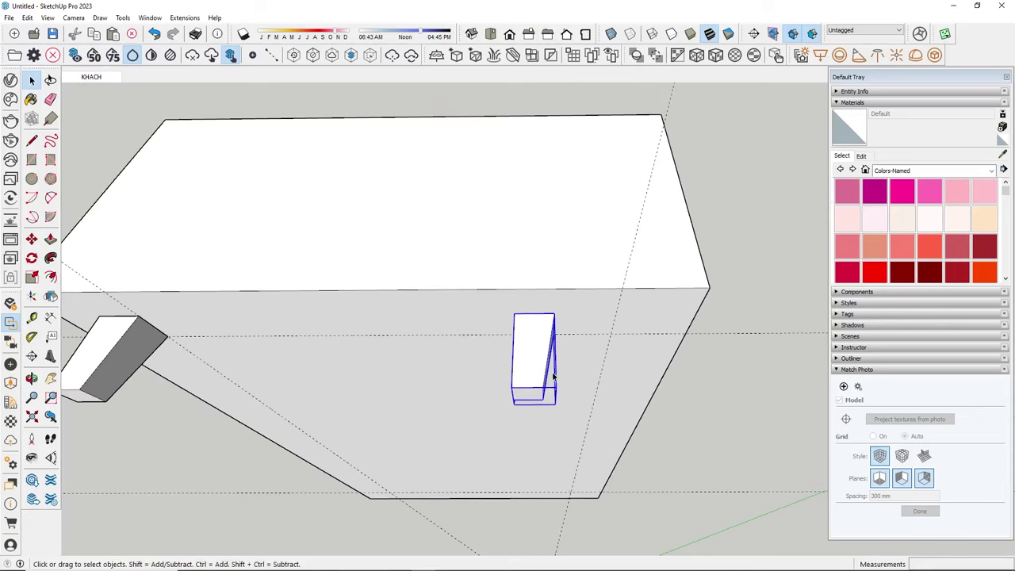
pyautogui.scroll(3, 551, 386)
pyautogui.press('s')
pyautogui.scroll(2, 565, 380)
pyautogui.scroll(2, 570, 376)
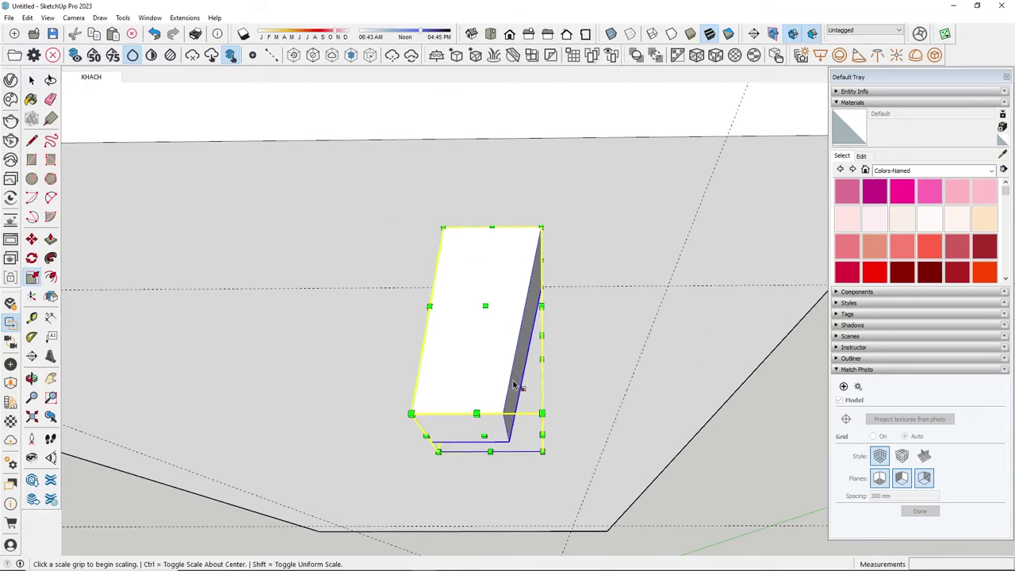
pyautogui.click(541, 336)
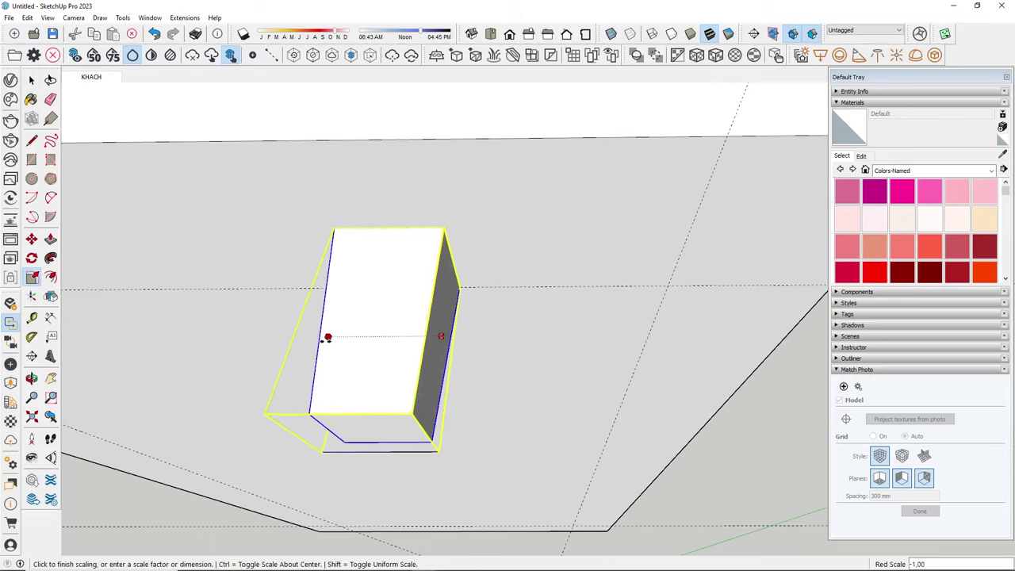
pyautogui.write('-1')
pyautogui.click(329, 338)
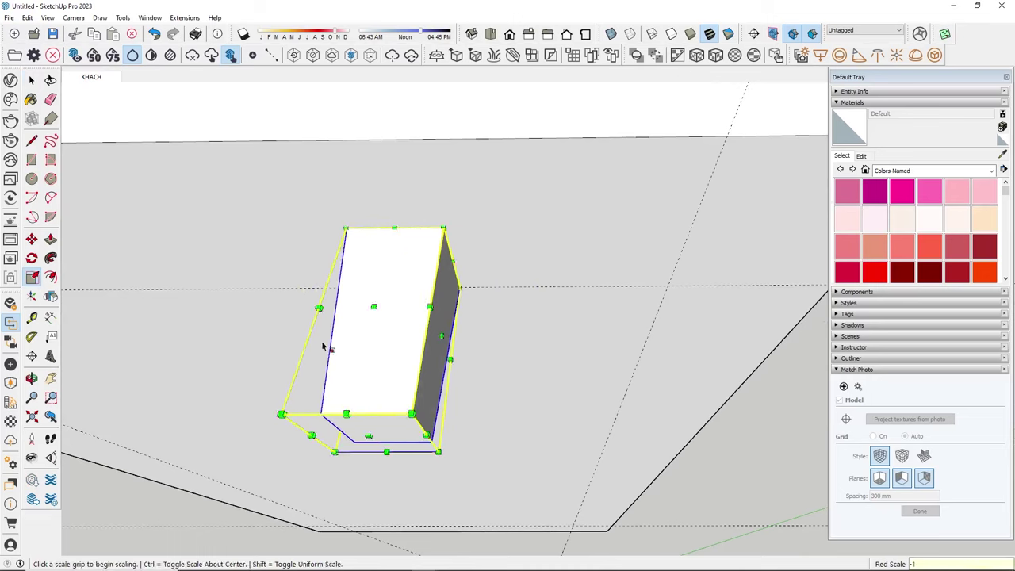
pyautogui.press('space')
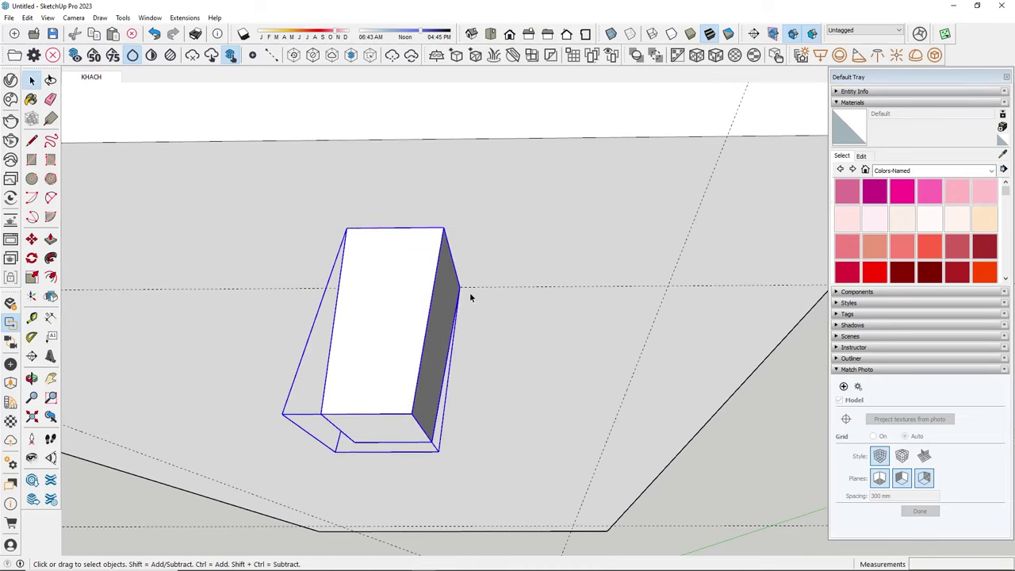
# - Move the mirrored leg into the opposite table corner
pyautogui.press('m')
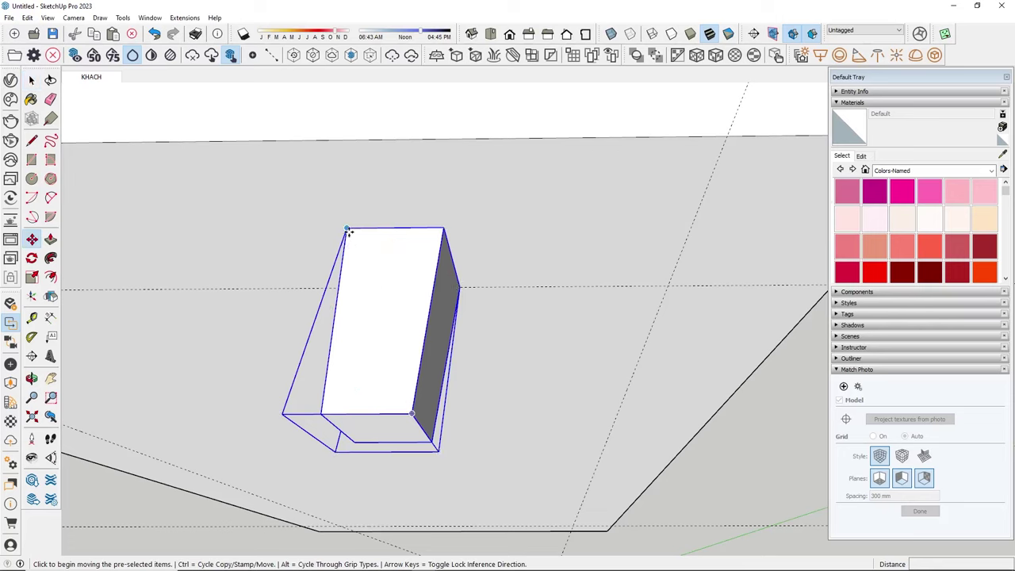
pyautogui.click(345, 228)
pyautogui.click(688, 226)
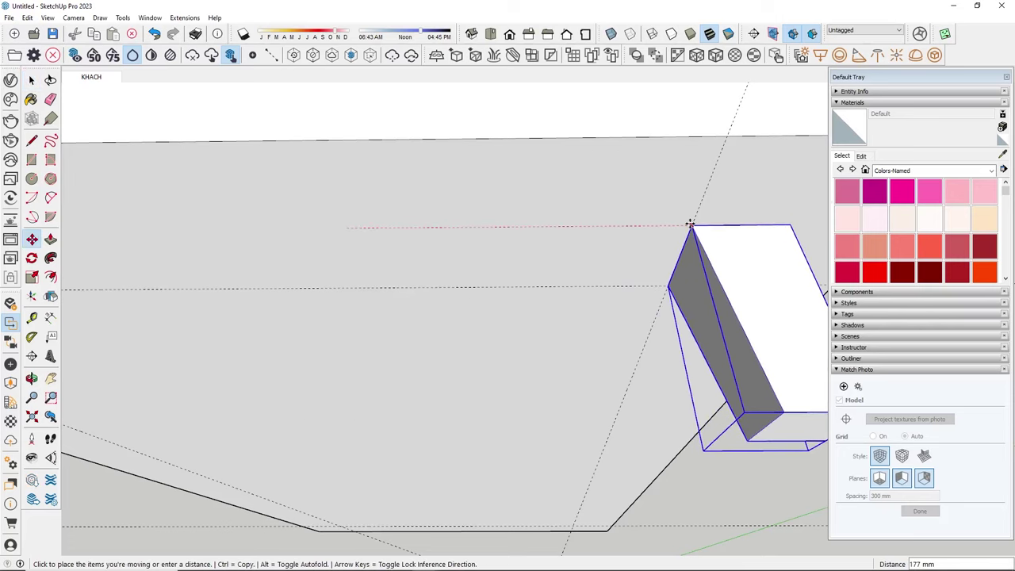
pyautogui.press('space')
pyautogui.scroll(-3, 613, 340)
# - Select both legs and copy them 1000 mm to the table's far edge
pyautogui.click(758, 437)
pyautogui.scroll(-4, 536, 339)
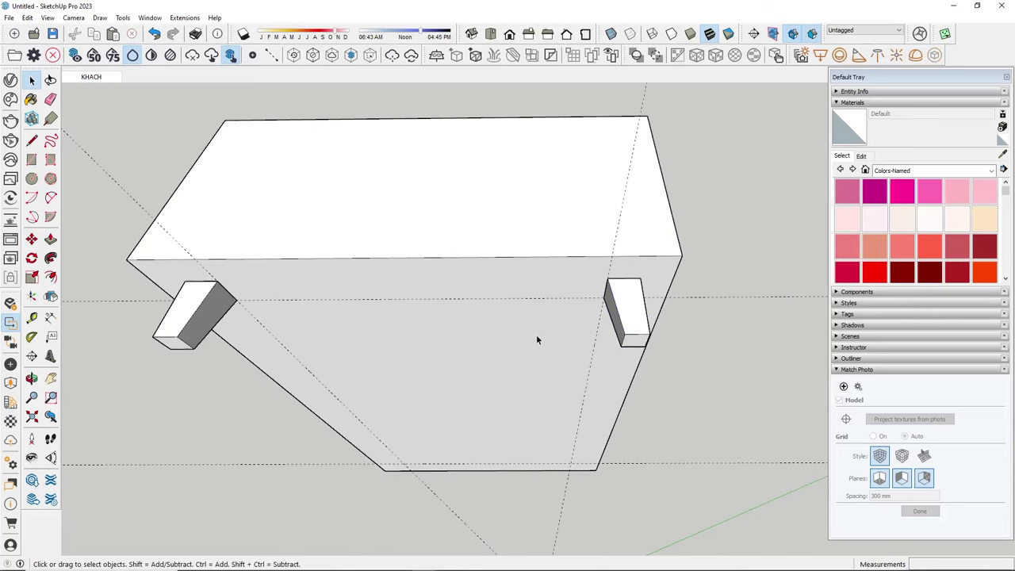
pyautogui.moveTo(536, 339)
pyautogui.mouseDown(button='middle')
pyautogui.moveTo(584, 390)
pyautogui.moveTo(616, 393)
pyautogui.moveTo(495, 306)
pyautogui.moveTo(513, 286)
pyautogui.moveTo(583, 281)
pyautogui.mouseUp(button='middle')
pyautogui.click(585, 283)
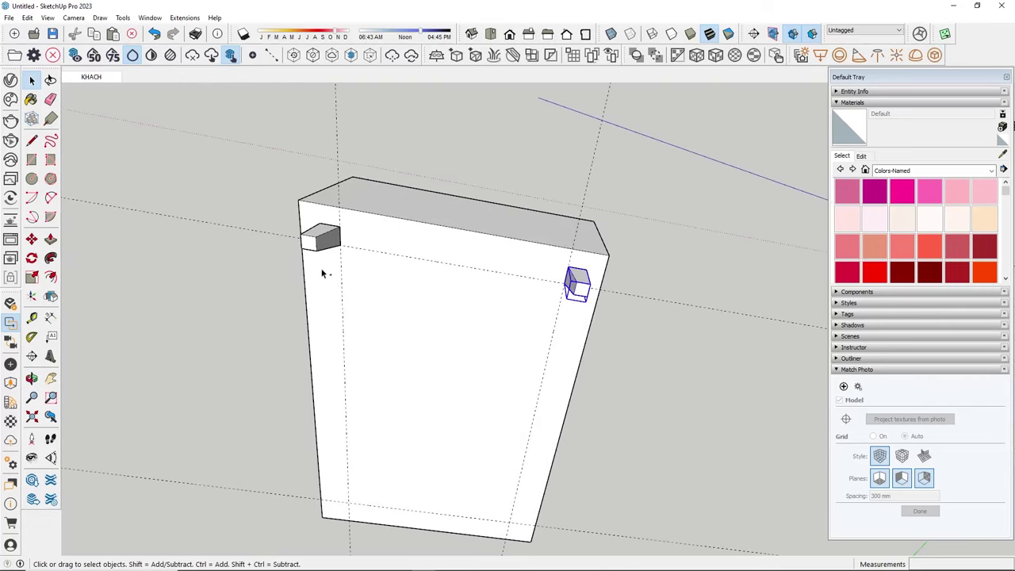
pyautogui.keyDown('ctrl'); pyautogui.click(321, 238); pyautogui.keyUp('ctrl')
pyautogui.moveTo(321, 238)
pyautogui.mouseDown(button='middle')
pyautogui.moveTo(419, 278)
pyautogui.moveTo(371, 291)
pyautogui.mouseUp(button='middle')
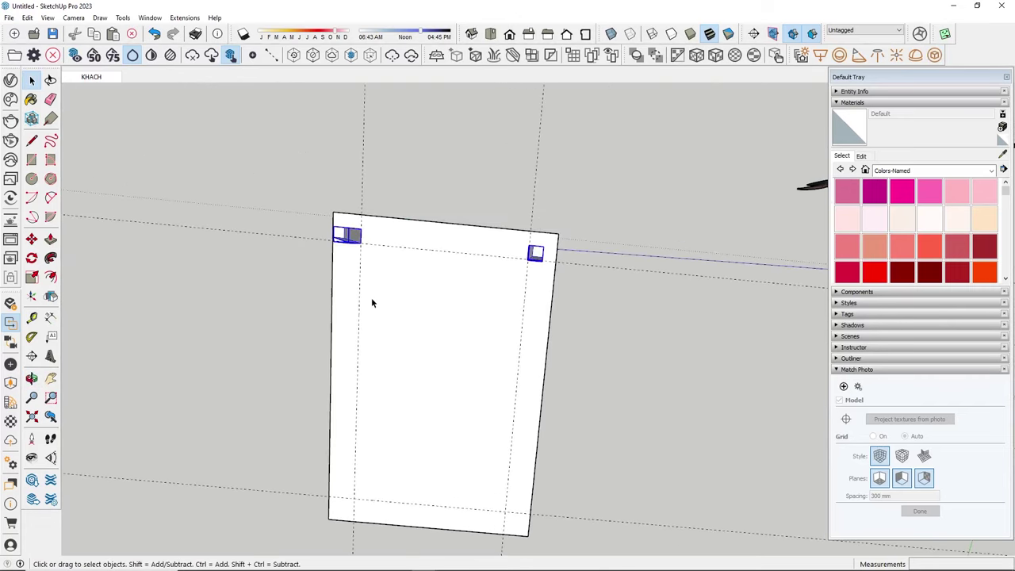
pyautogui.press('m')
pyautogui.press('ctrl')
pyautogui.click(380, 246)
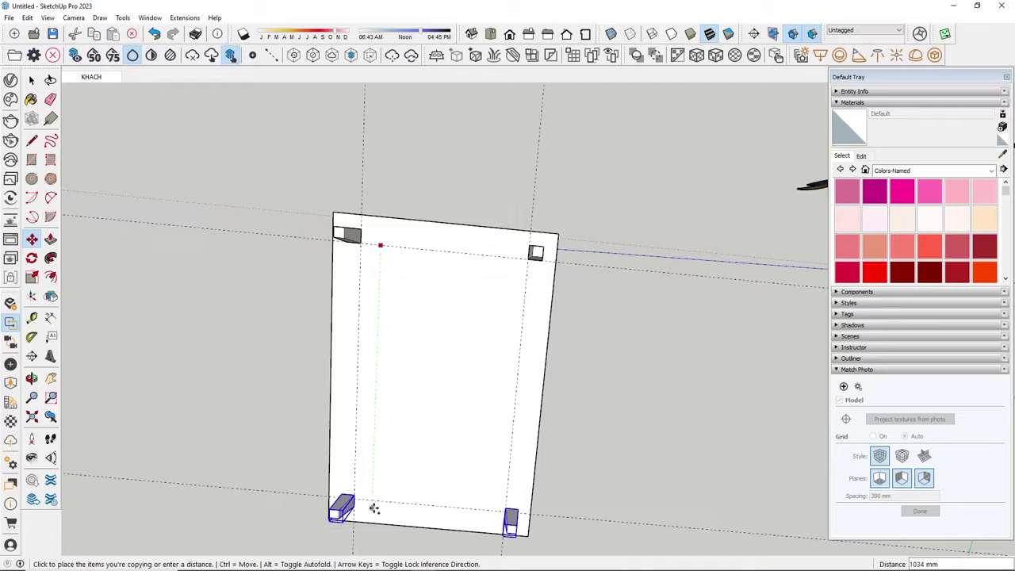
pyautogui.write('1000')
pyautogui.press('Return')
pyautogui.press('space')
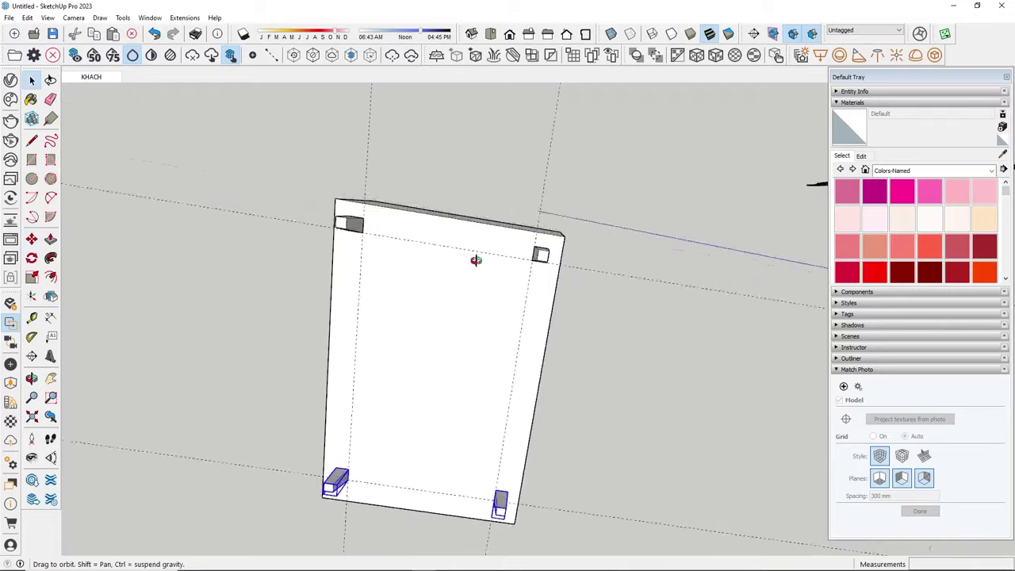
pyautogui.moveTo(473, 258)
pyautogui.mouseDown(button='middle')
pyautogui.moveTo(741, 487)
pyautogui.moveTo(474, 420)
pyautogui.moveTo(556, 382)
pyautogui.moveTo(494, 385)
pyautogui.moveTo(544, 399)
pyautogui.moveTo(473, 391)
pyautogui.moveTo(255, 405)
pyautogui.moveTo(412, 405)
pyautogui.moveTo(398, 409)
pyautogui.mouseUp(button='middle')
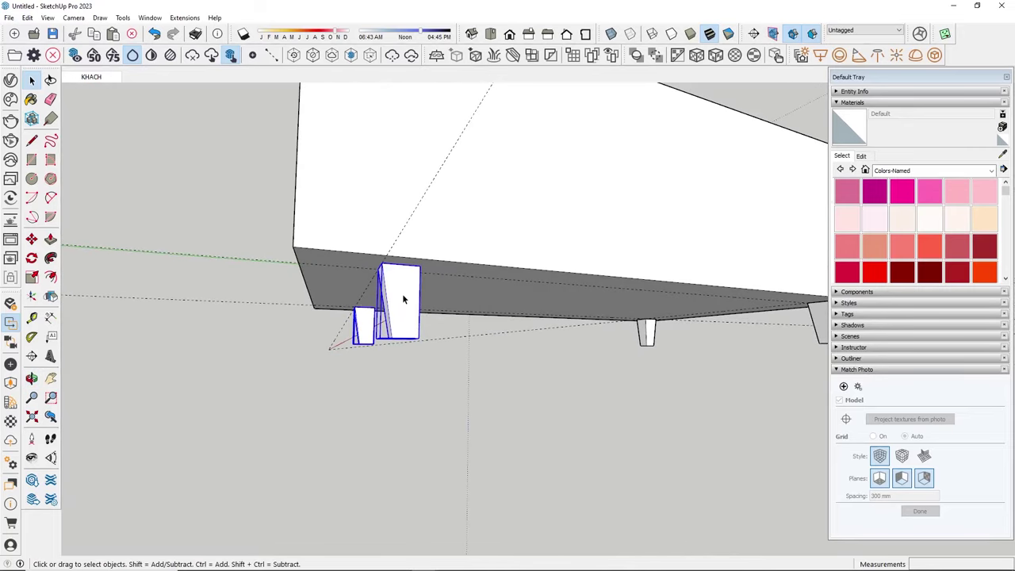
# - Stretch the selected leg blocks with the Scale tool
pyautogui.scroll(1, 402, 293)
pyautogui.scroll(1, 375, 311)
pyautogui.press('s')
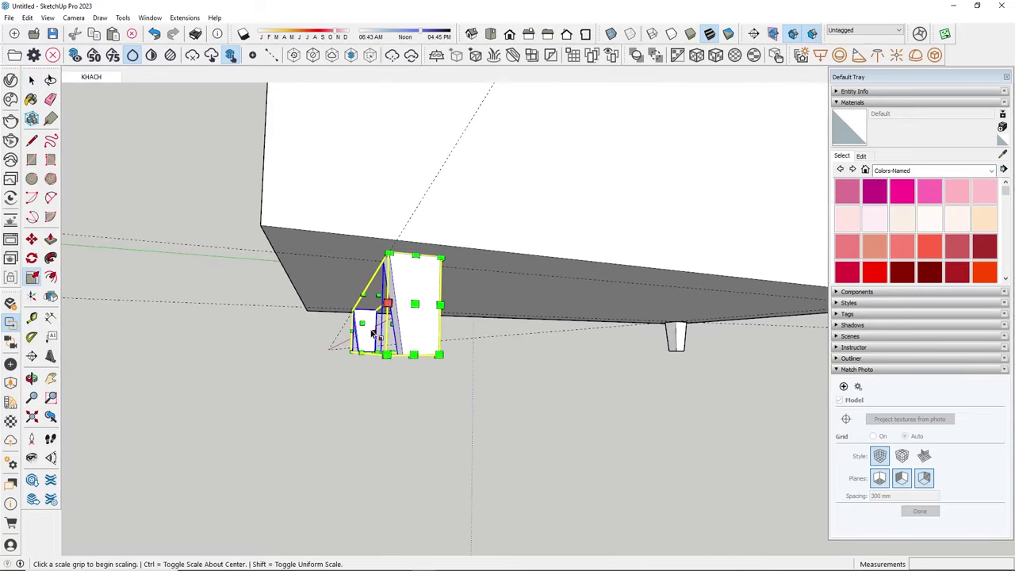
pyautogui.click(363, 330)
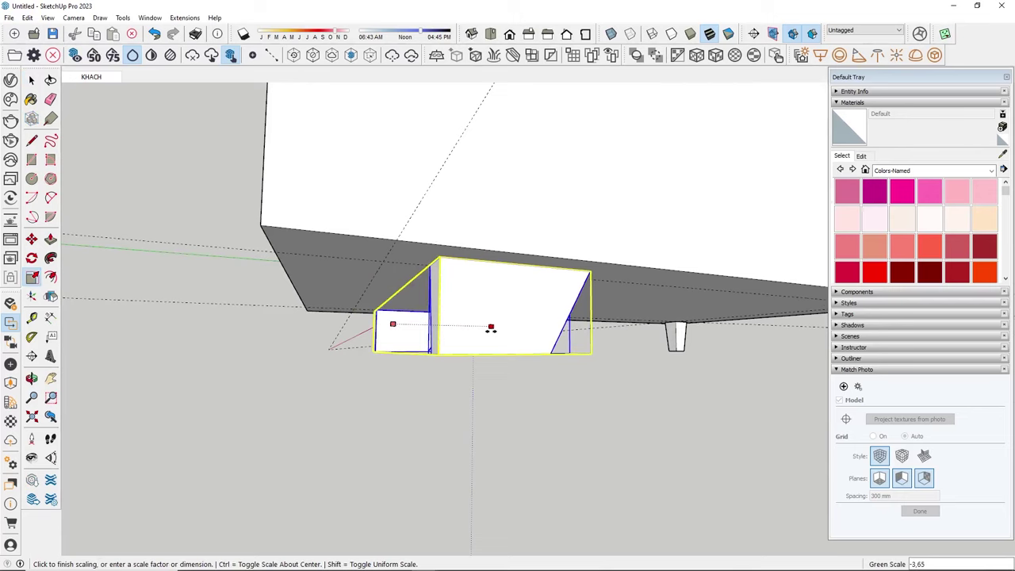
pyautogui.press('Return')
pyautogui.press('space')
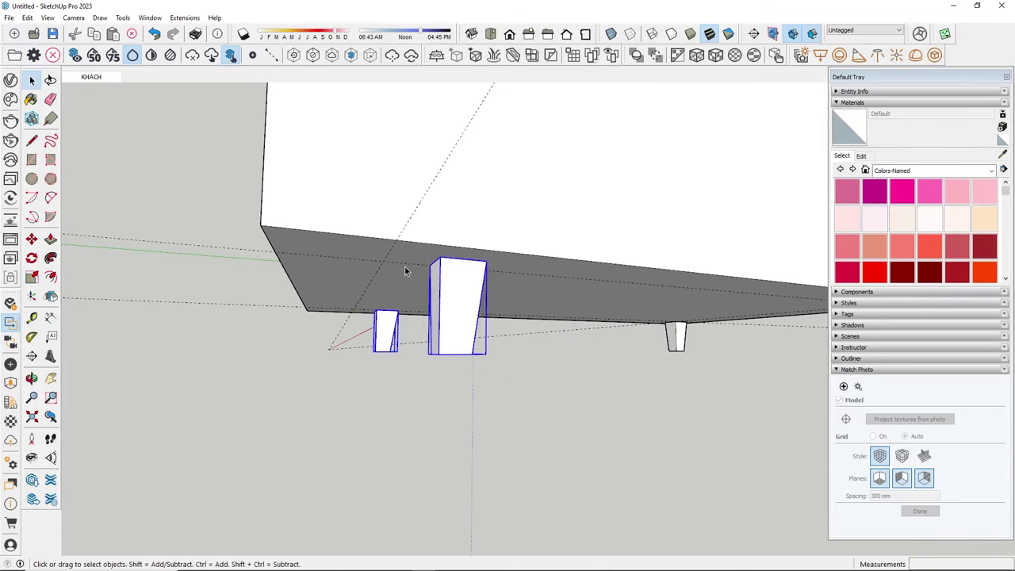
pyautogui.moveTo(405, 265); pyautogui.dragTo(437, 274, button='middle')
# - Move the leg blocks left under the box corners and check from below
pyautogui.press('m')
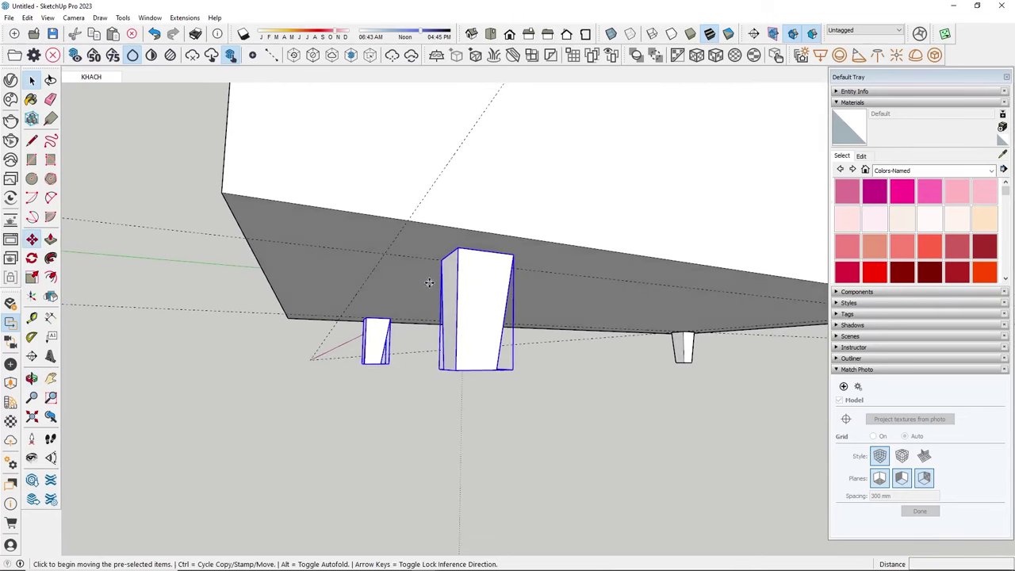
pyautogui.click(440, 260)
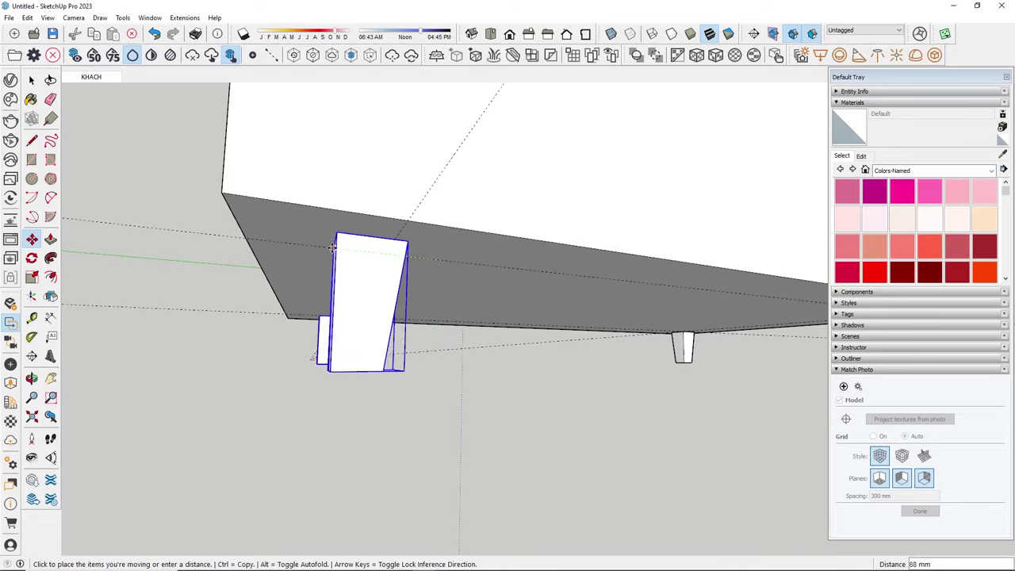
pyautogui.click(294, 227)
pyautogui.moveTo(294, 227); pyautogui.dragTo(357, 246, button='middle')
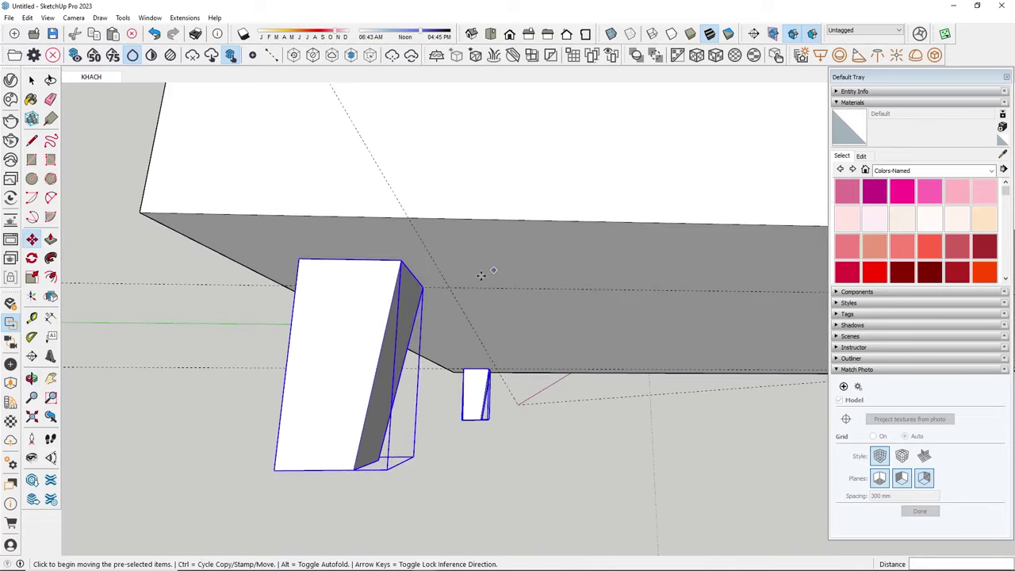
pyautogui.click(420, 288)
pyautogui.click(446, 289)
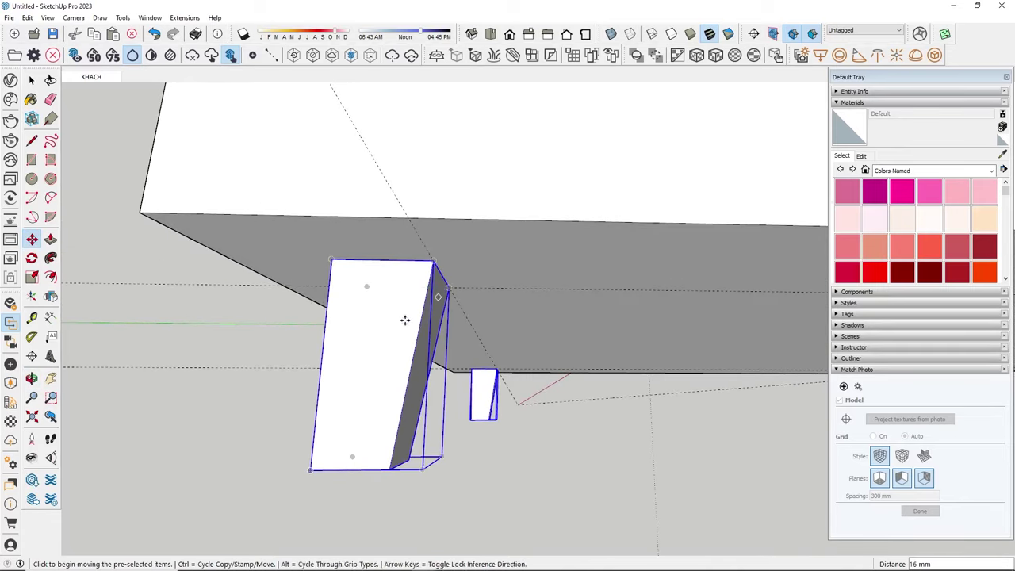
pyautogui.press('space')
pyautogui.click(219, 344)
pyautogui.moveTo(219, 345)
pyautogui.mouseDown(button='middle')
pyautogui.moveTo(600, 376)
pyautogui.moveTo(273, 392)
pyautogui.moveTo(195, 333)
pyautogui.moveTo(95, 345)
pyautogui.moveTo(84, 378)
pyautogui.moveTo(333, 263)
pyautogui.moveTo(397, 356)
pyautogui.moveTo(680, 530)
pyautogui.mouseUp(button='middle')
pyautogui.moveTo(708, 261); pyautogui.dragTo(709, 268)
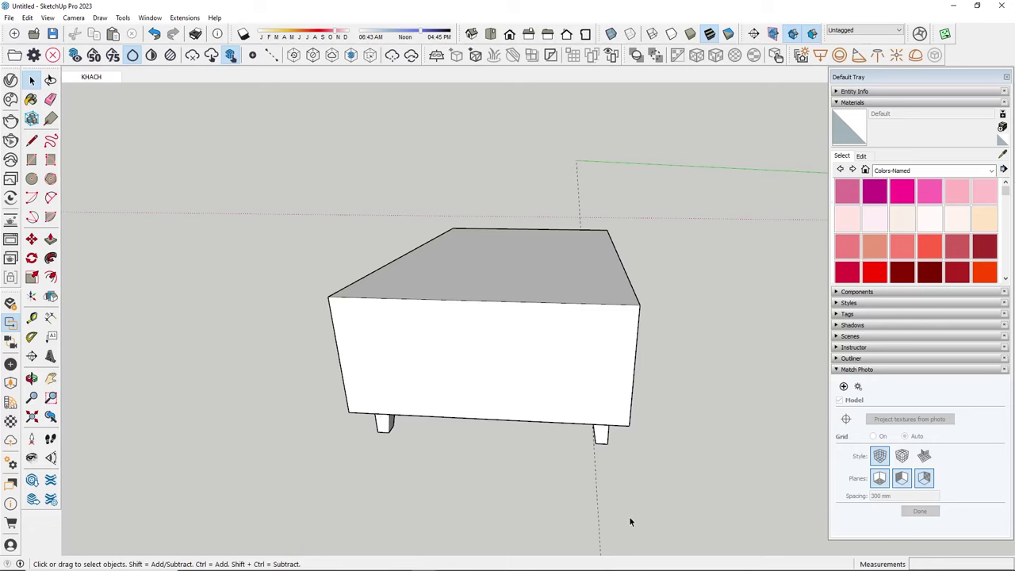
# - Inside the box group, offset a border inward on the top face
pyautogui.moveTo(536, 498)
pyautogui.mouseDown(button='middle')
pyautogui.moveTo(444, 419)
pyautogui.moveTo(521, 277)
pyautogui.mouseUp(button='middle')
pyautogui.scroll(3, 501, 275)
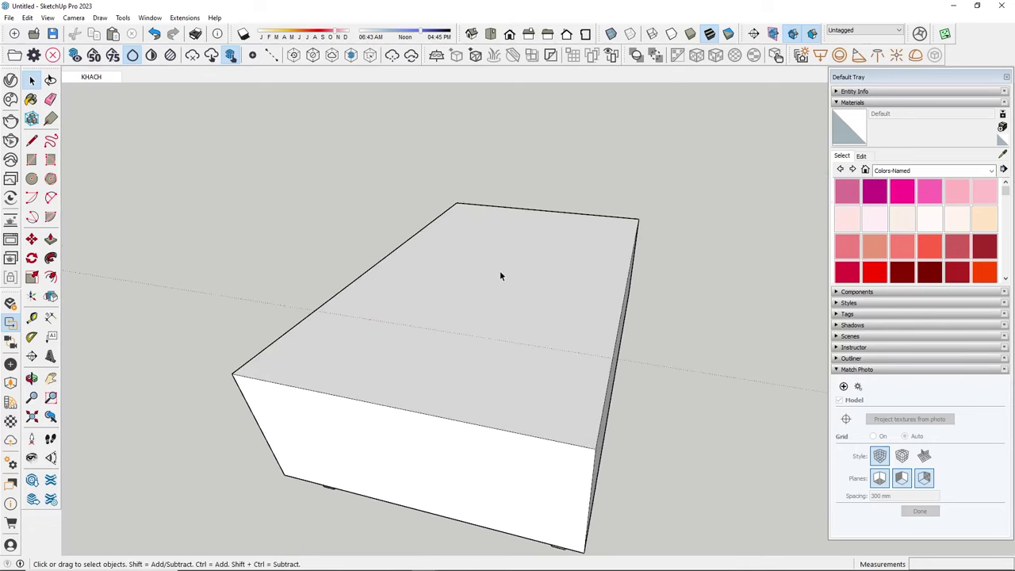
pyautogui.click(500, 271)
pyautogui.doubleClick(482, 251)
pyautogui.click(487, 243)
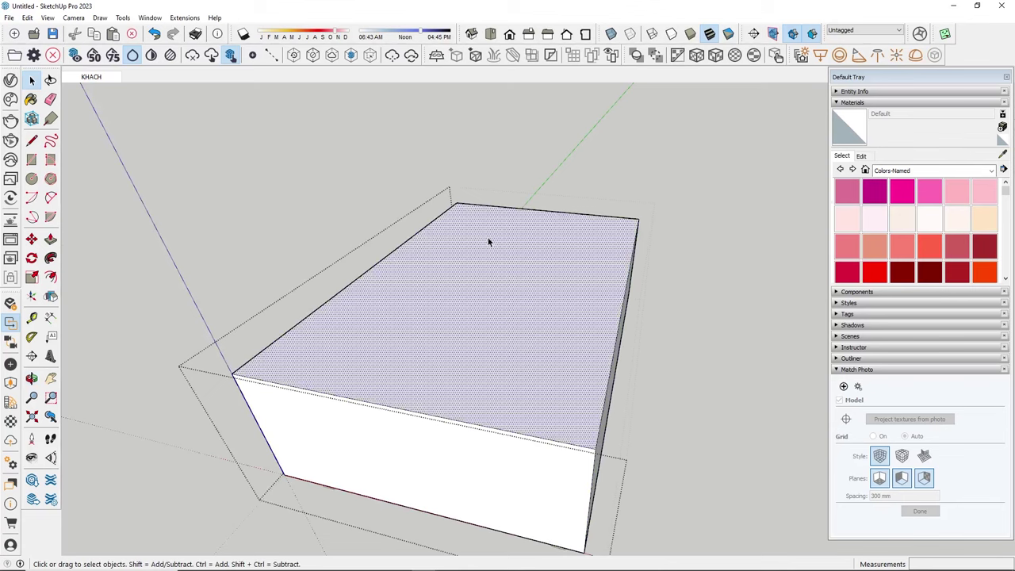
pyautogui.press('f')
pyautogui.click(438, 223)
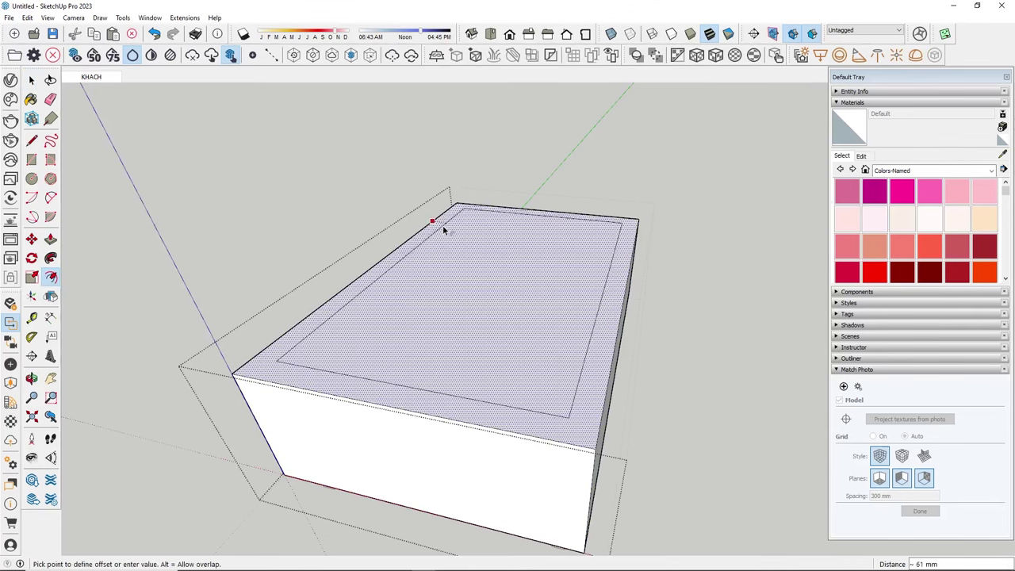
pyautogui.write('100')
pyautogui.press('Return')
pyautogui.press('space')
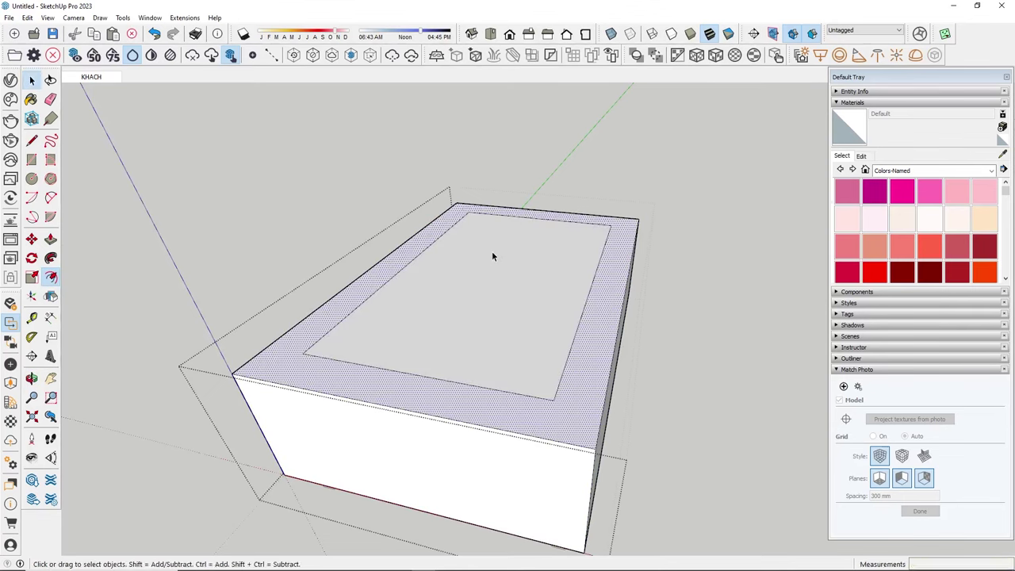
# - Push the inner top panel down about 28 mm and inspect the recess
pyautogui.click(492, 252)
pyautogui.press('p')
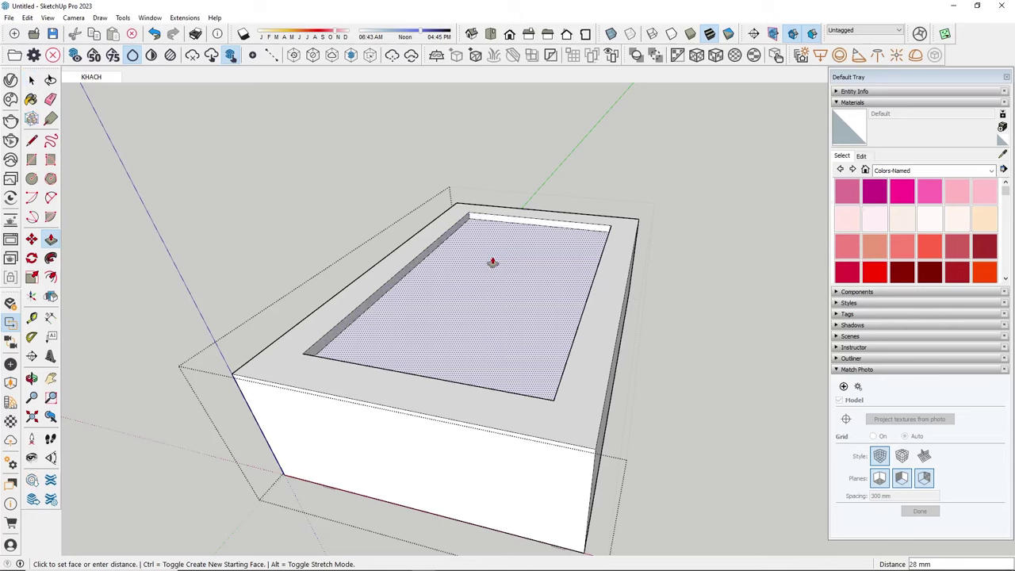
pyautogui.press('Return')
pyautogui.press('space')
pyautogui.scroll(-5, 493, 261)
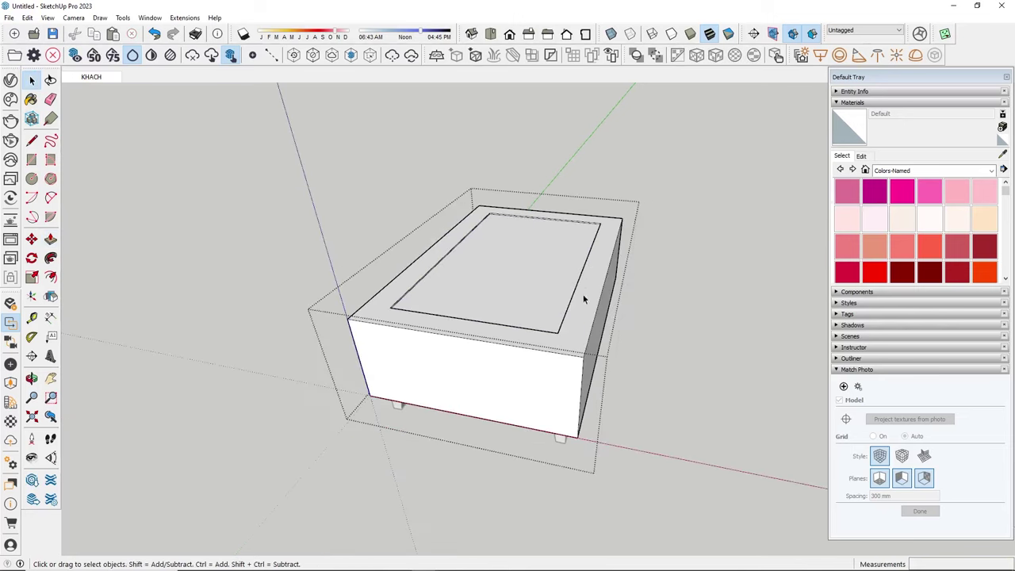
pyautogui.moveTo(488, 441)
pyautogui.mouseDown(button='middle')
pyautogui.moveTo(367, 347)
pyautogui.moveTo(428, 333)
pyautogui.moveTo(478, 376)
pyautogui.moveTo(505, 281)
pyautogui.mouseUp(button='middle')
pyautogui.click(506, 282)
pyautogui.click(632, 337)
pyautogui.moveTo(632, 337)
pyautogui.mouseDown(button='middle')
pyautogui.moveTo(471, 351)
pyautogui.moveTo(693, 386)
pyautogui.mouseUp(button='middle')
pyautogui.moveTo(453, 367)
pyautogui.mouseDown(button='middle')
pyautogui.moveTo(769, 462)
pyautogui.moveTo(415, 230)
pyautogui.moveTo(521, 356)
pyautogui.moveTo(627, 347)
pyautogui.moveTo(550, 376)
pyautogui.moveTo(585, 356)
pyautogui.mouseUp(button='middle')
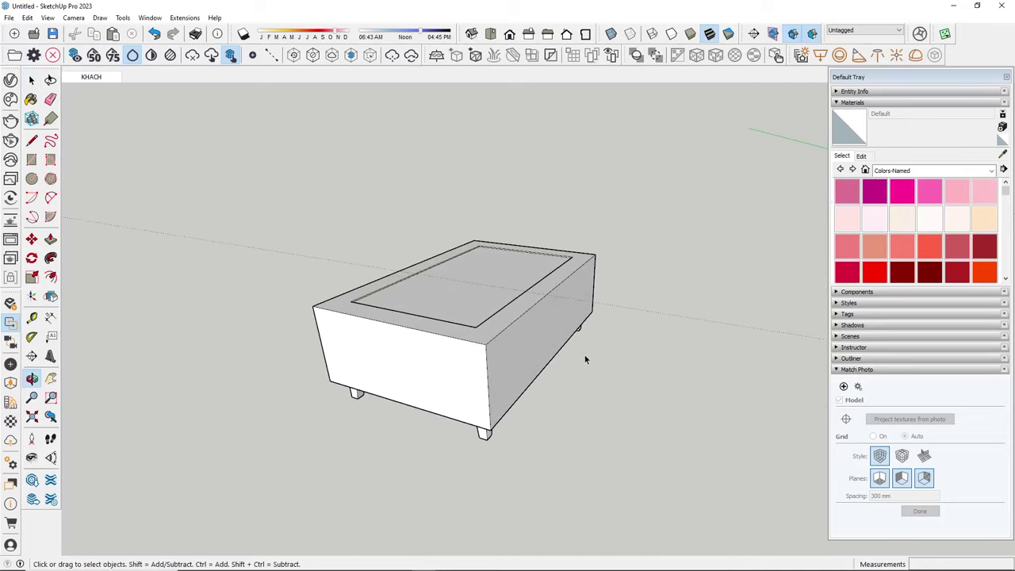
# - Switch to the KHACH scene and group the table's parts
pyautogui.click(92, 77)
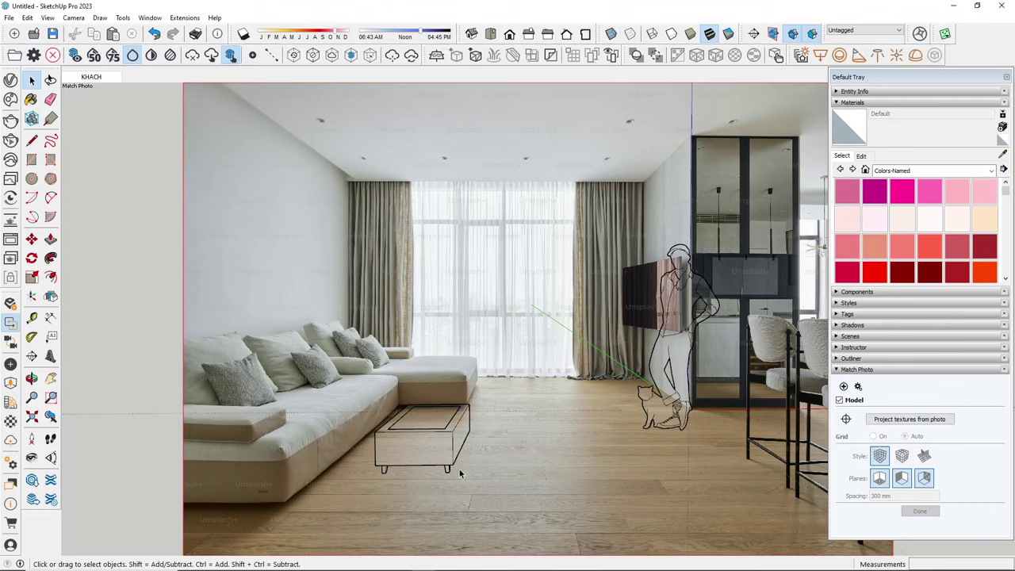
pyautogui.click(418, 456)
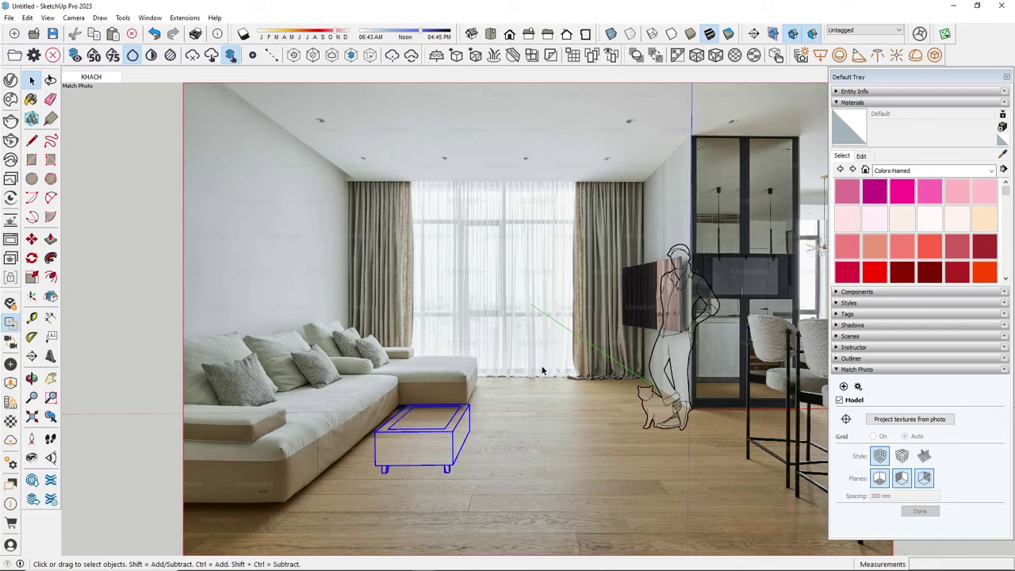
pyautogui.rightClick(459, 442)
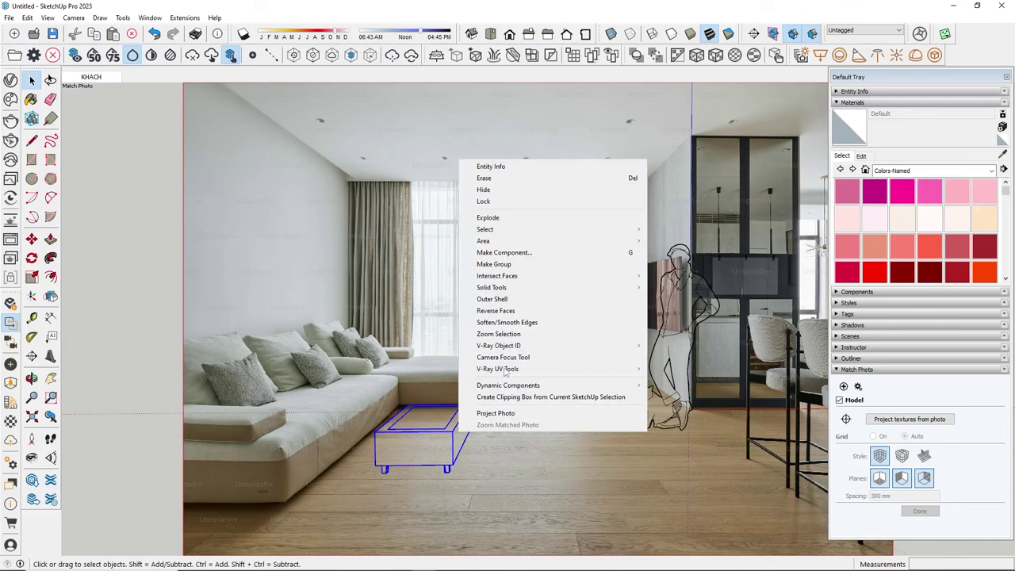
pyautogui.click(514, 267)
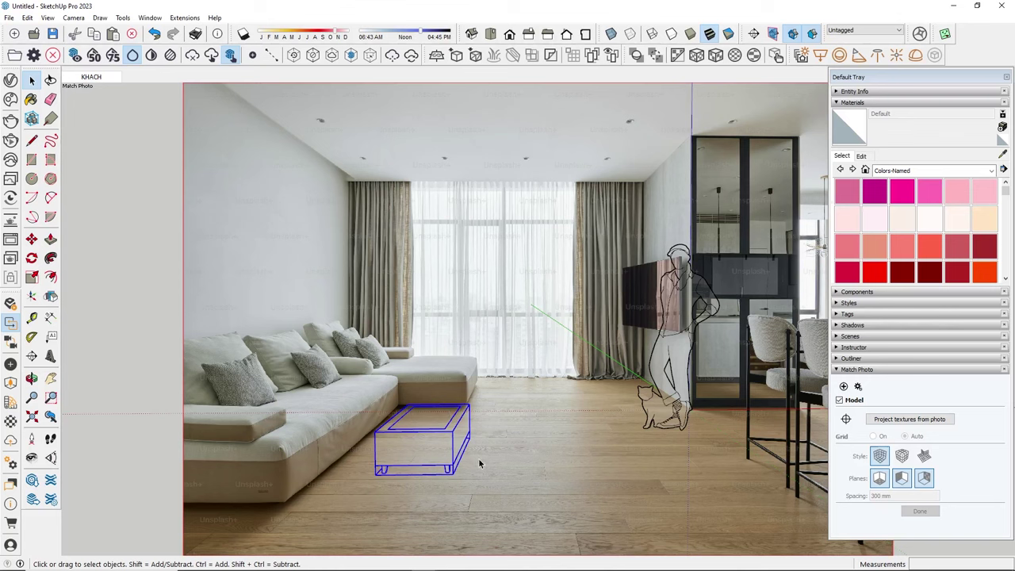
# - Scale the table up by about 1.17, then a further 1.10, from corner grips
pyautogui.press('s')
pyautogui.click(372, 432)
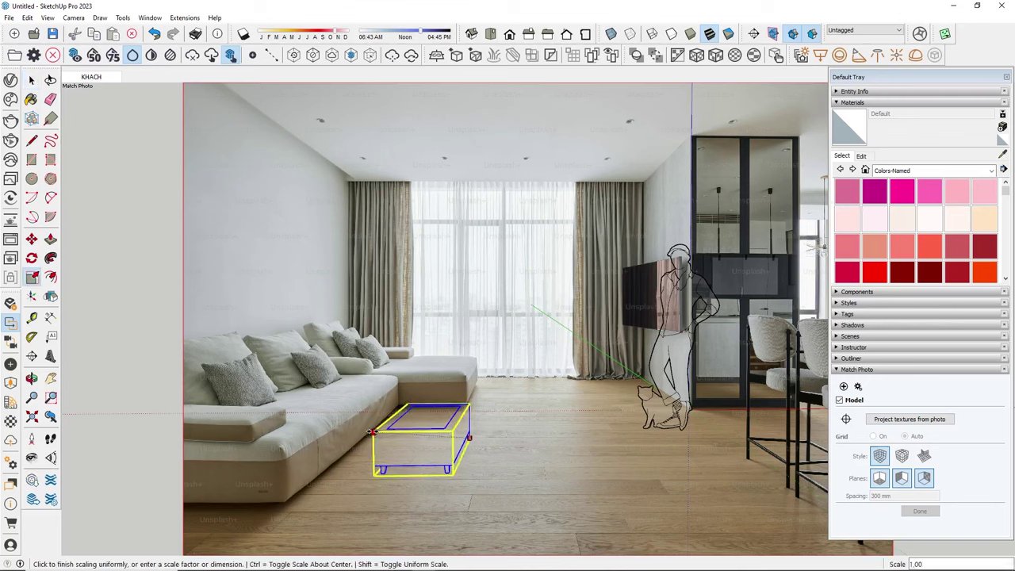
pyautogui.click(352, 431)
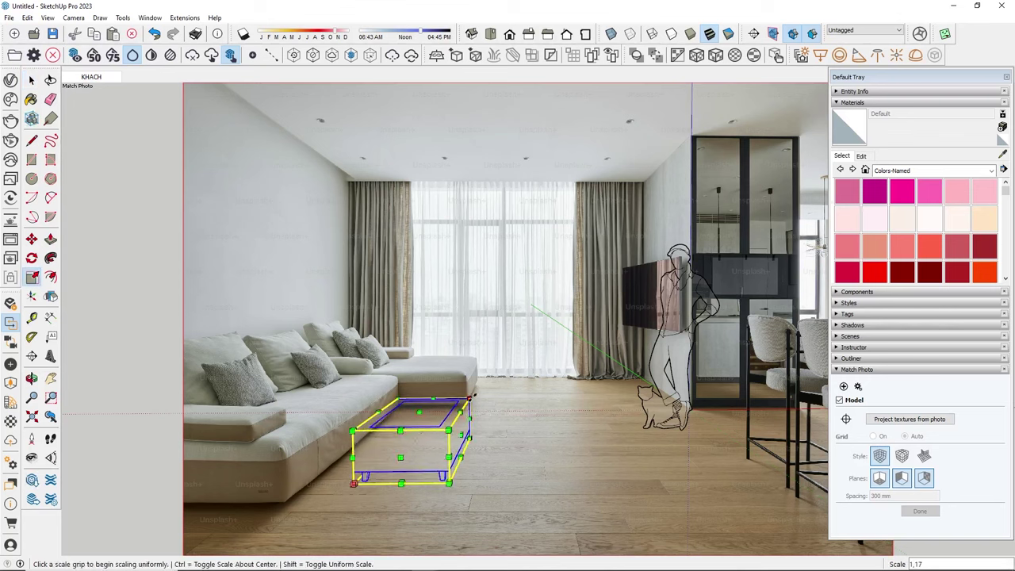
pyautogui.click(471, 396)
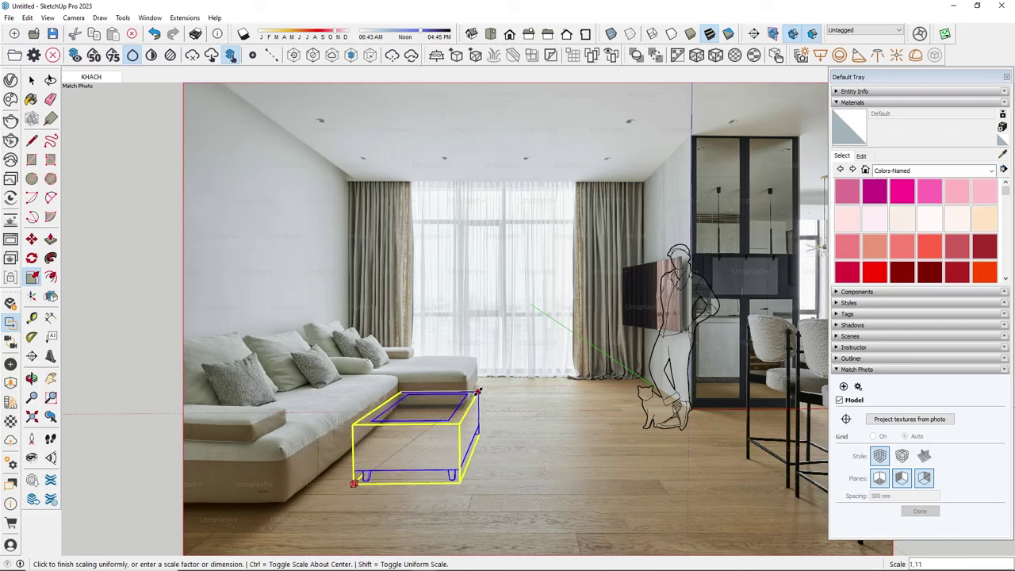
pyautogui.click(477, 391)
pyautogui.press('space')
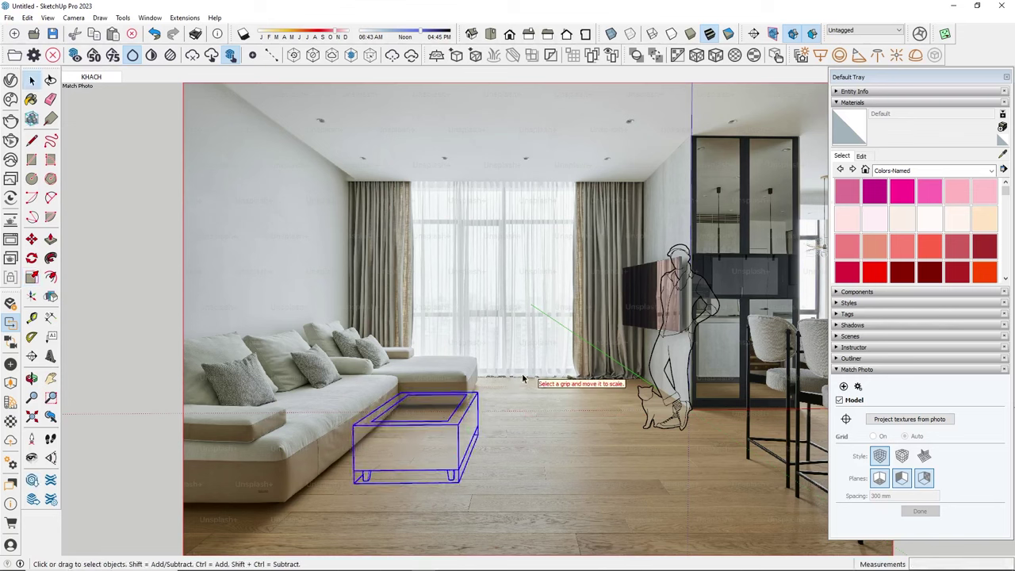
pyautogui.click(564, 420)
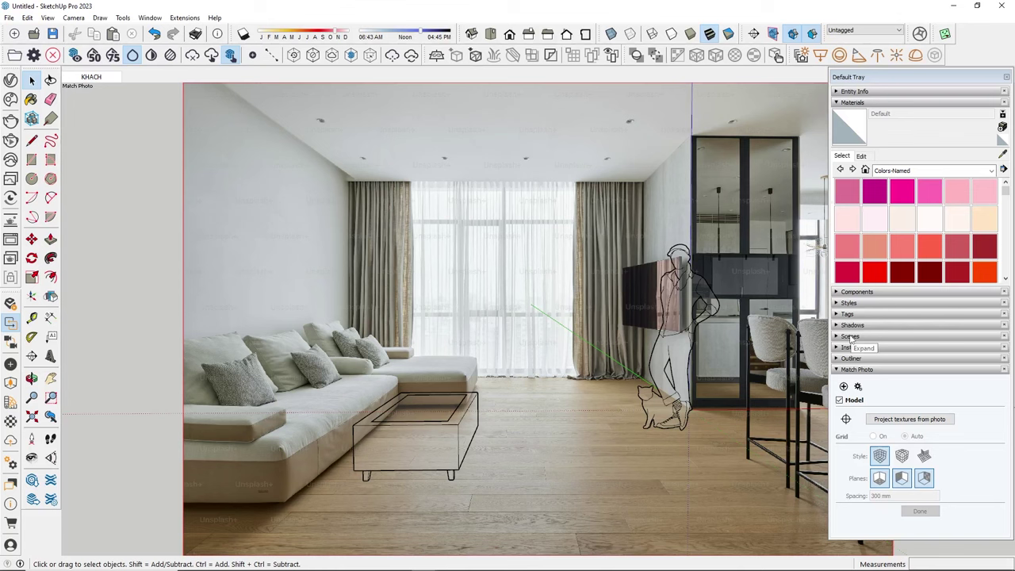
# - Set the style's Foreground Photo opacity to 0
pyautogui.click(850, 337)
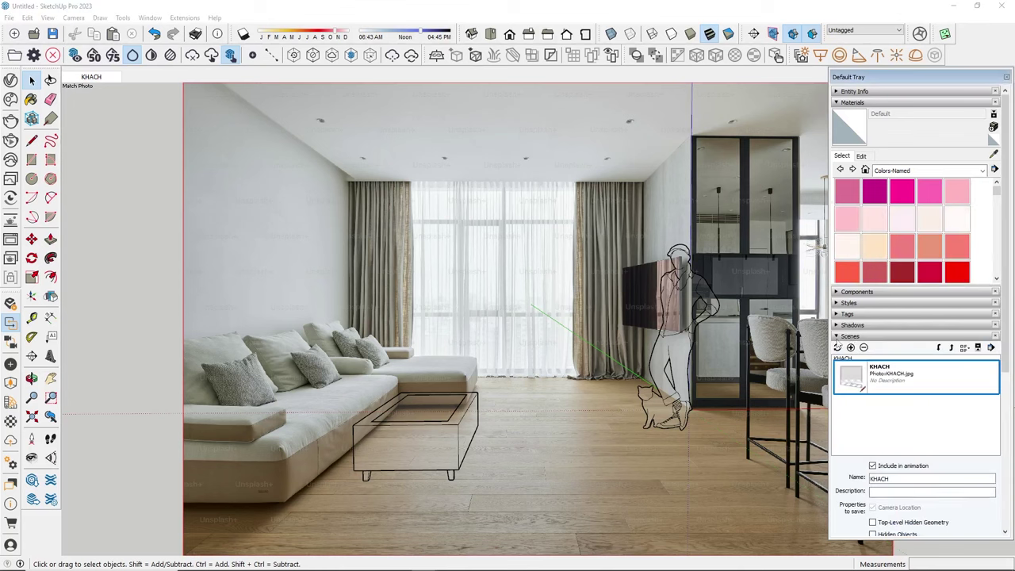
pyautogui.click(838, 337)
pyautogui.click(849, 303)
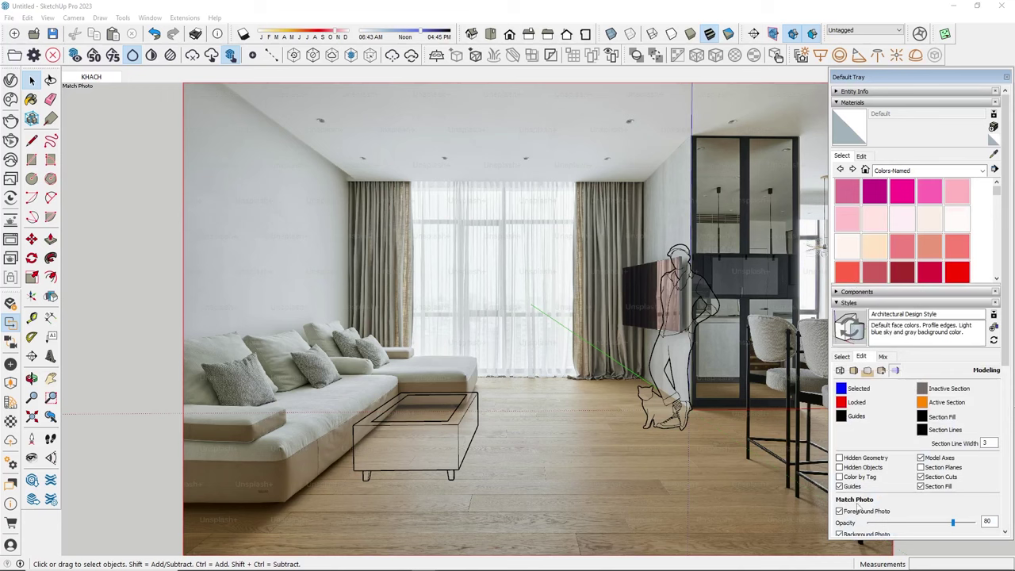
pyautogui.scroll(-2, 924, 424)
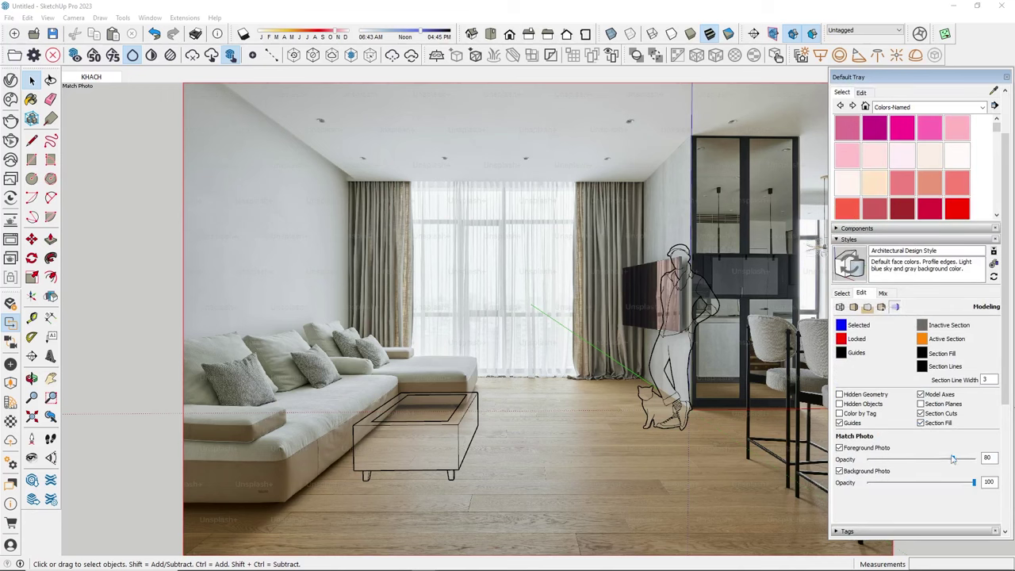
pyautogui.moveTo(952, 459); pyautogui.dragTo(869, 469)
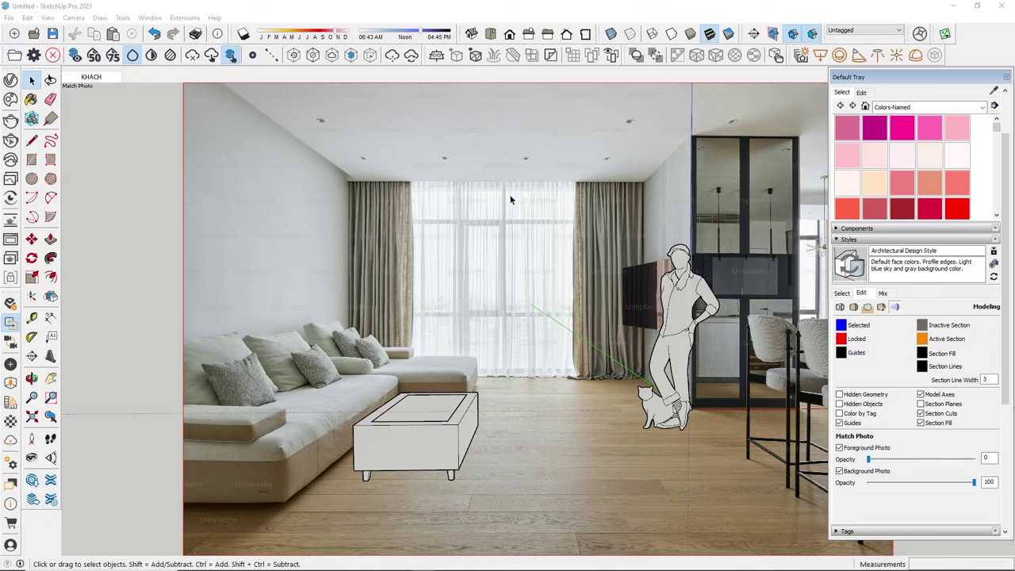
# - Start a new model without saving the table model
pyautogui.click(10, 19)
pyautogui.click(33, 38)
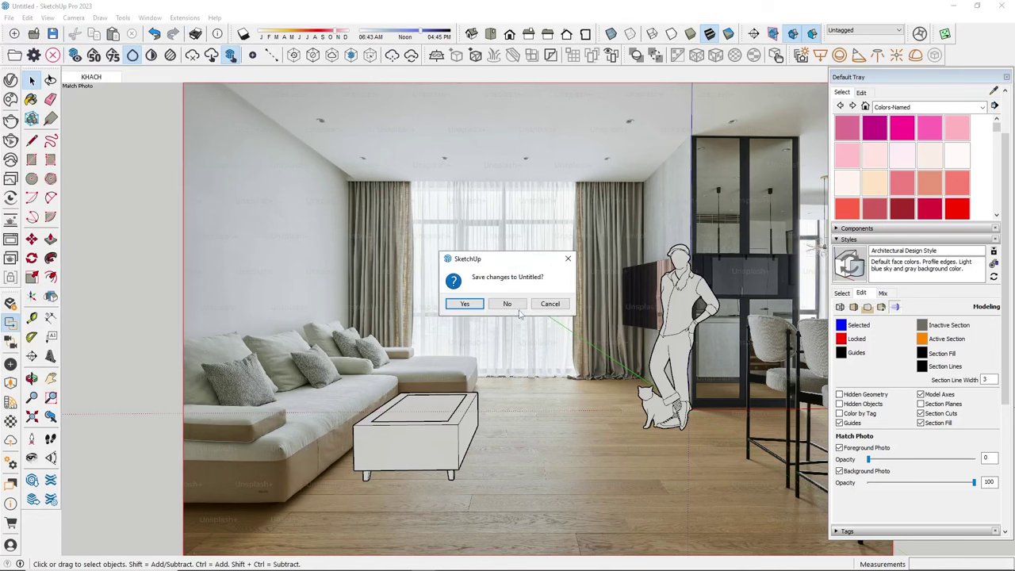
pyautogui.click(513, 311)
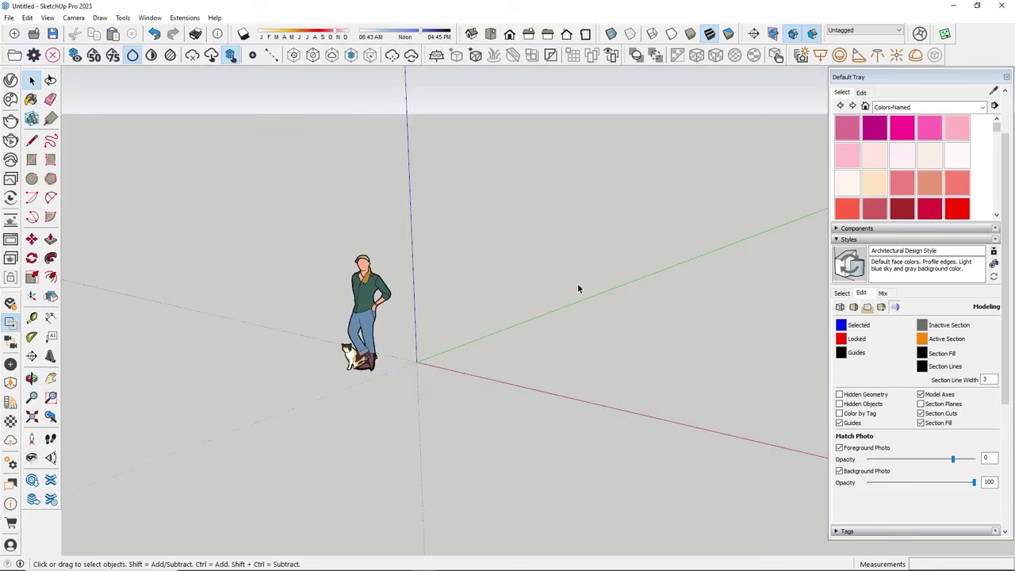
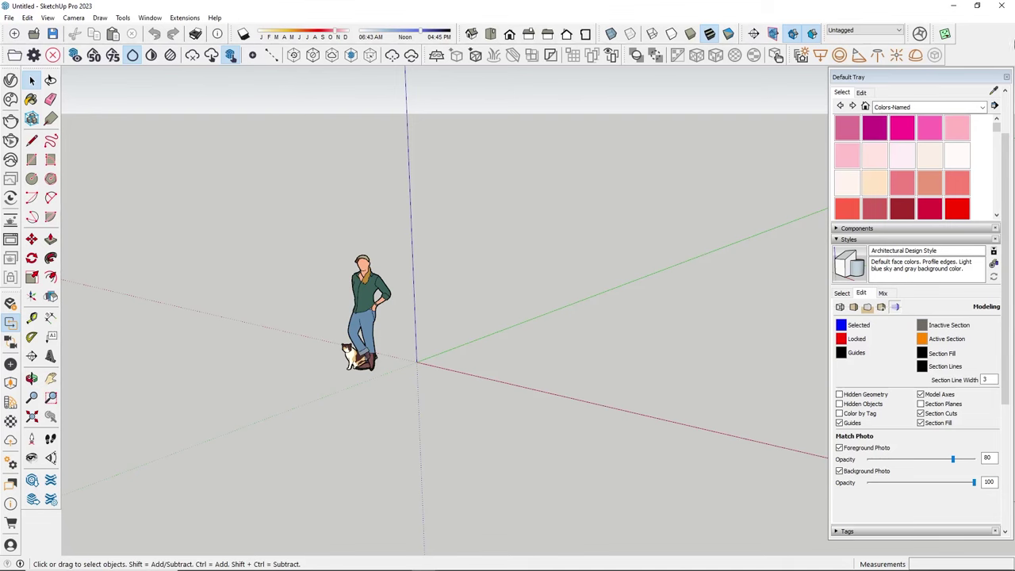
# - Add the street photo 23A09028-18 as a new Match Photo background
pyautogui.click(844, 239)
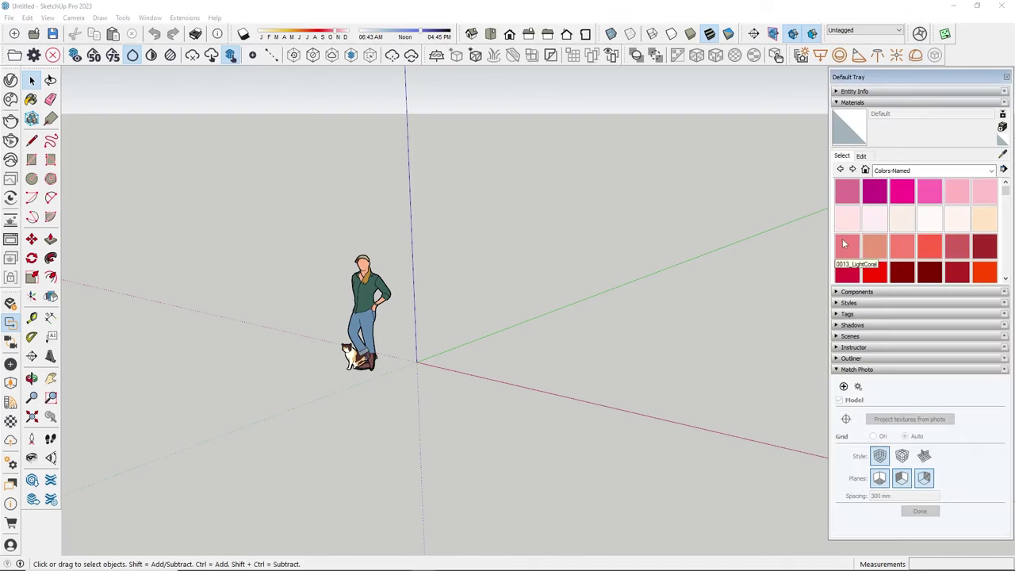
pyautogui.click(843, 387)
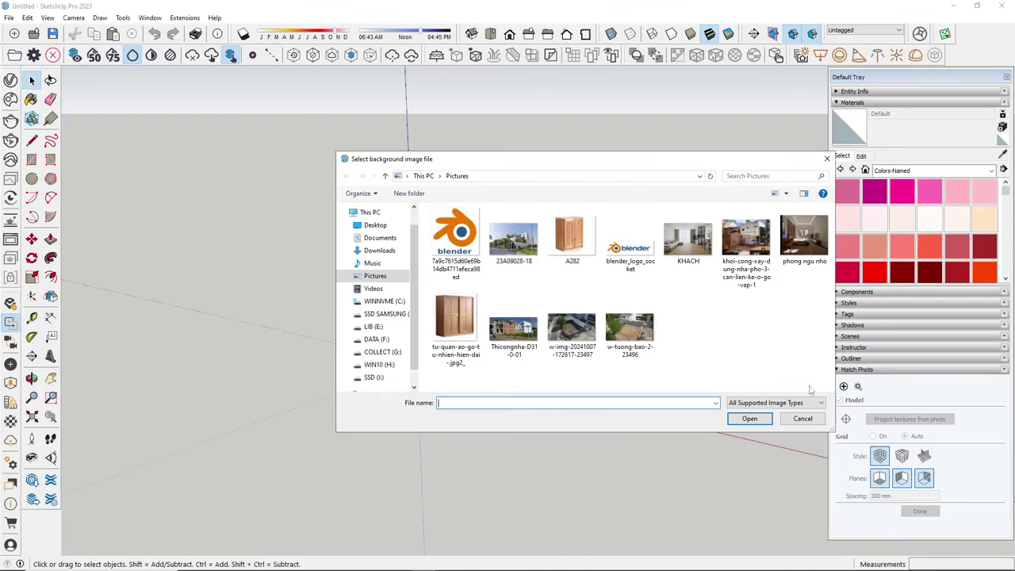
pyautogui.click(516, 232)
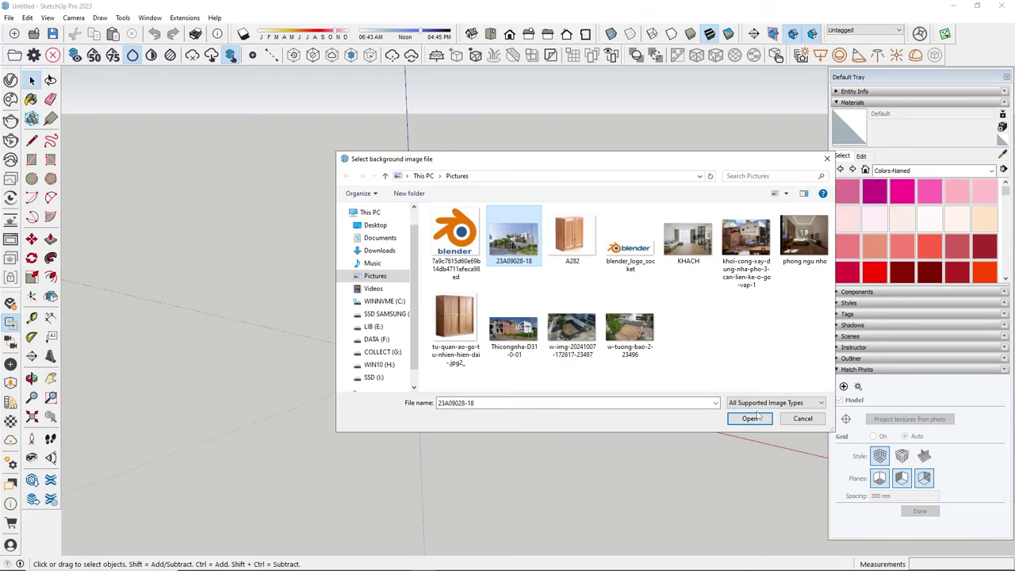
pyautogui.click(758, 420)
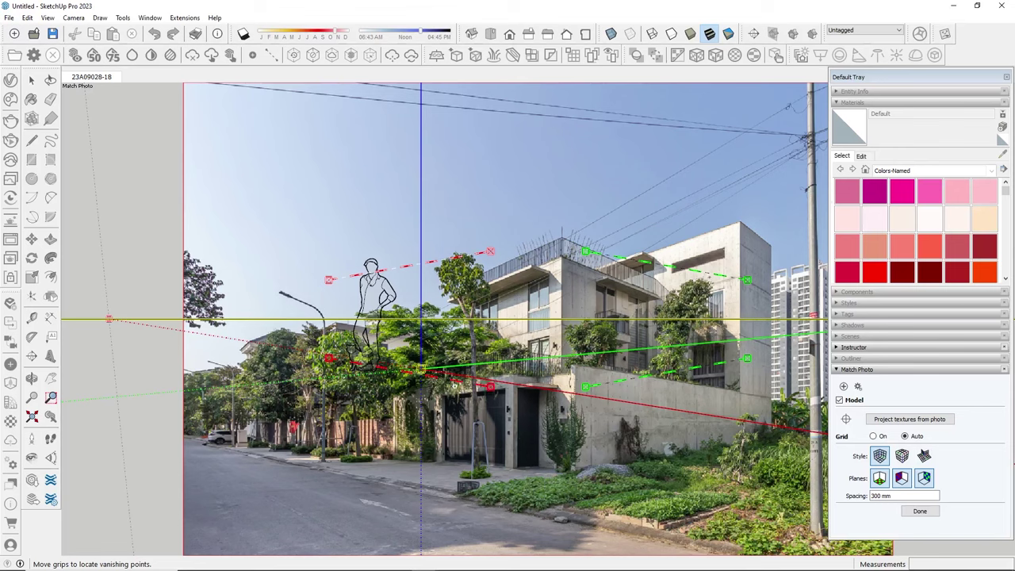
# - Align the lower red perspective line with the street curb
pyautogui.moveTo(490, 386)
pyautogui.mouseDown()
pyautogui.moveTo(408, 483)
pyautogui.moveTo(563, 496)
pyautogui.mouseUp()
pyautogui.moveTo(502, 475); pyautogui.dragTo(196, 442)
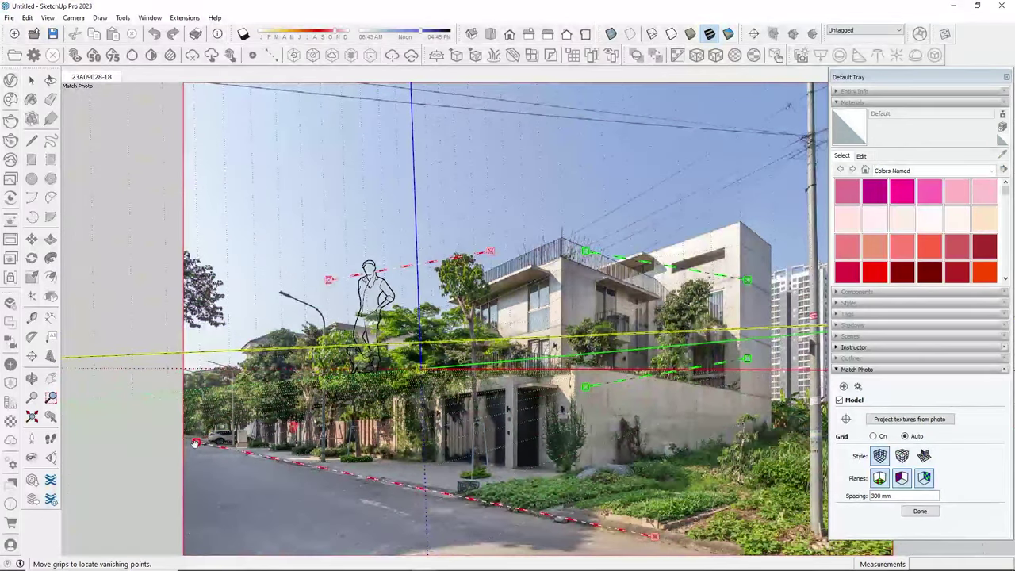
pyautogui.scroll(2, 198, 440)
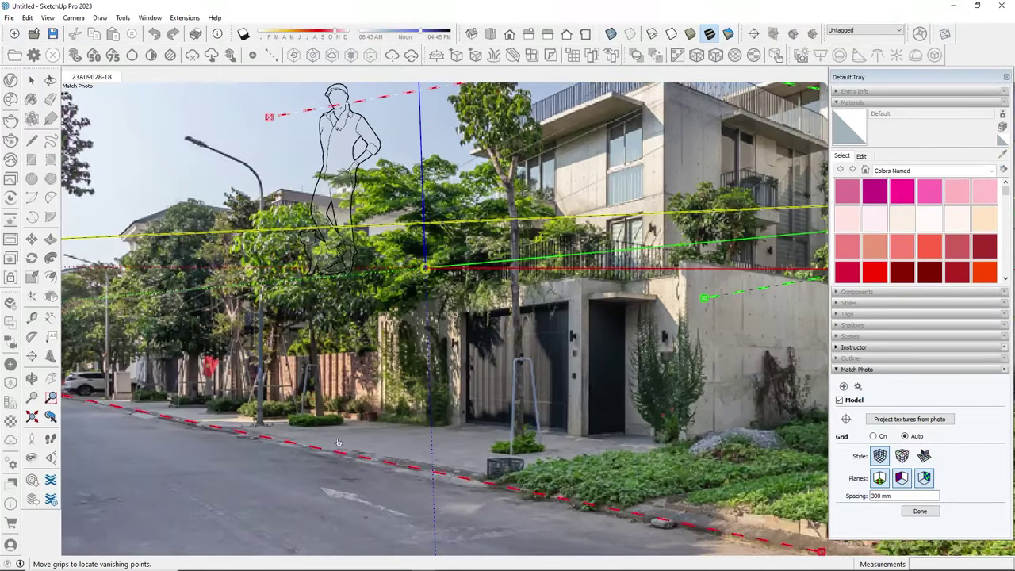
pyautogui.scroll(1, 206, 428)
pyautogui.scroll(-2, 210, 426)
pyautogui.scroll(-2, 226, 476)
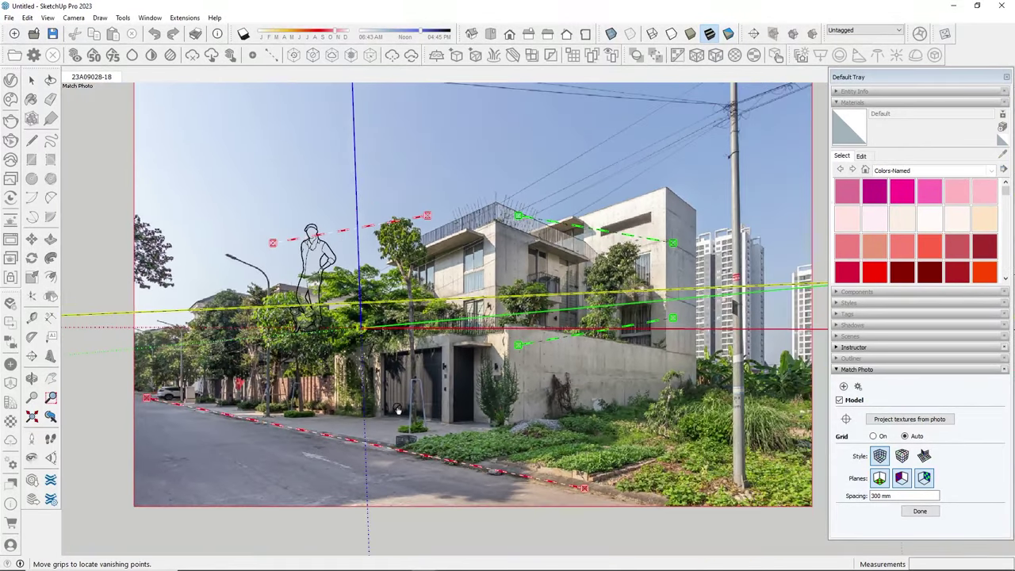
pyautogui.scroll(-1, 579, 394)
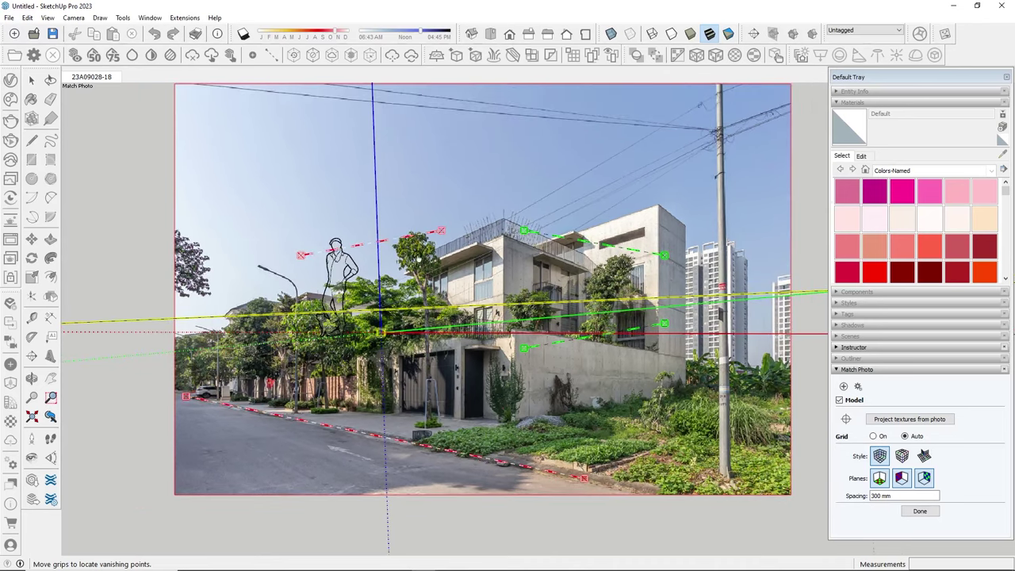
pyautogui.scroll(1, 472, 261)
pyautogui.scroll(2, 468, 277)
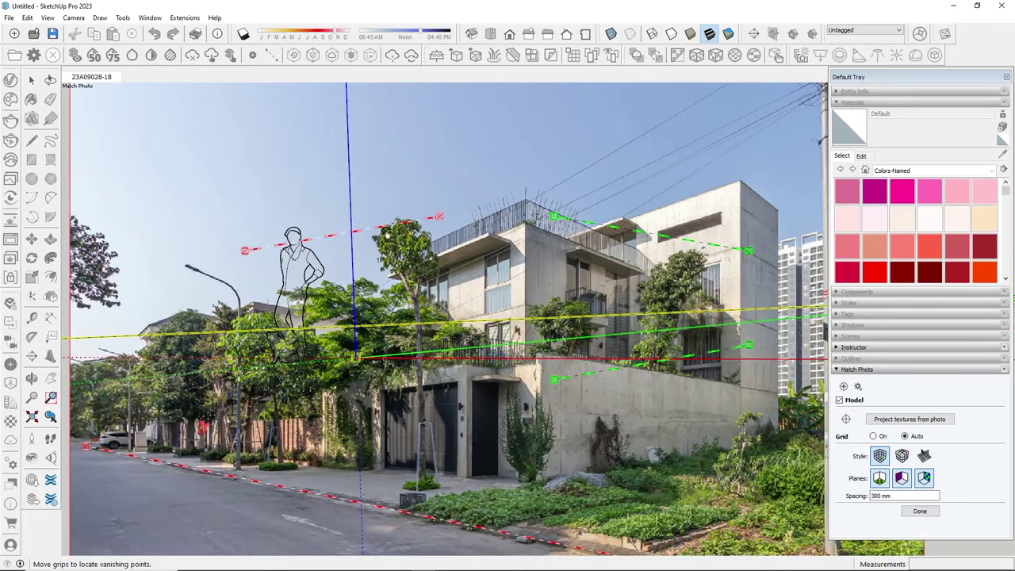
# - Move and pivot the upper red perspective line onto the roofline
pyautogui.moveTo(406, 225); pyautogui.dragTo(703, 187)
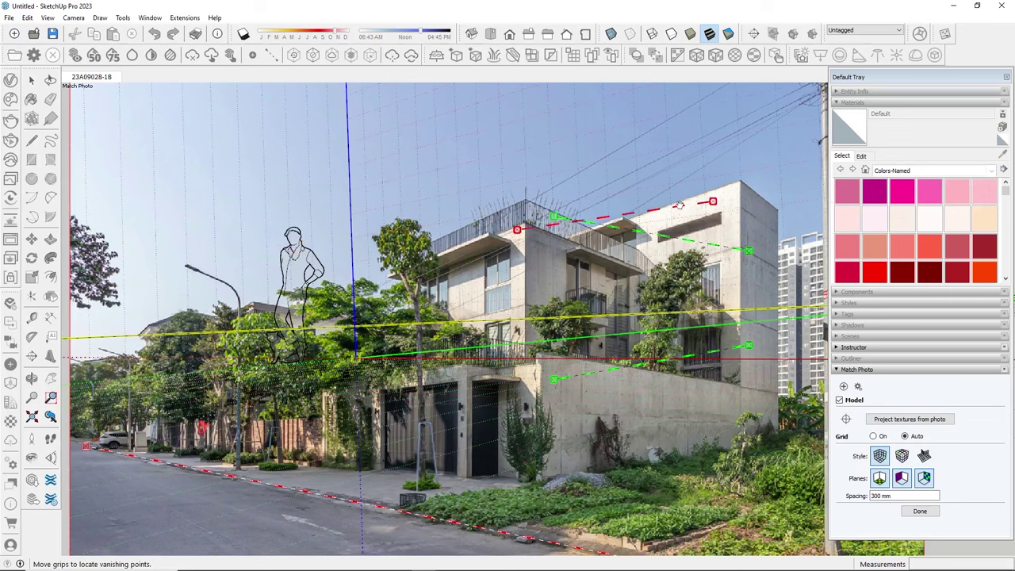
pyautogui.moveTo(543, 212); pyautogui.dragTo(205, 365)
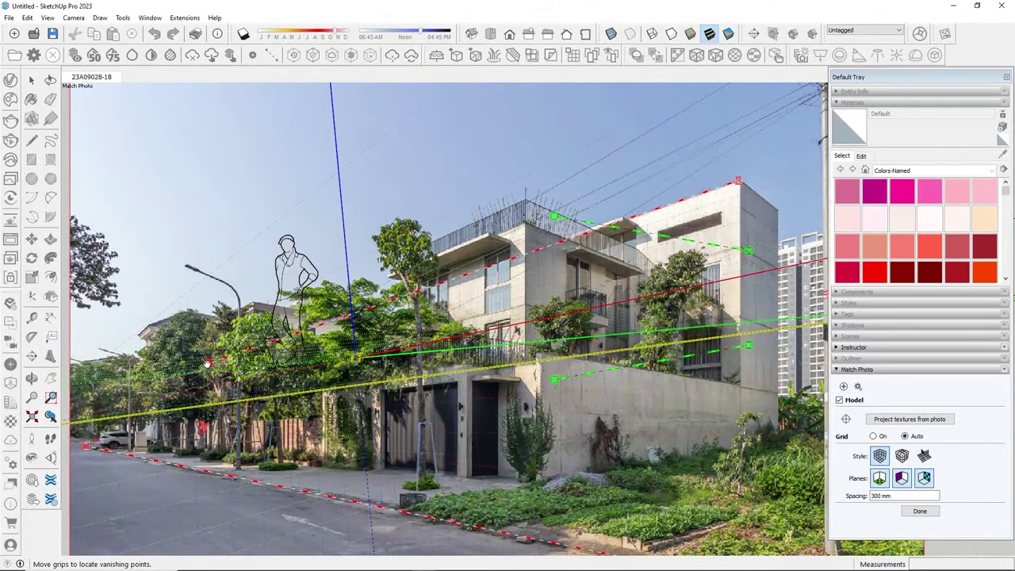
pyautogui.scroll(2, 682, 230)
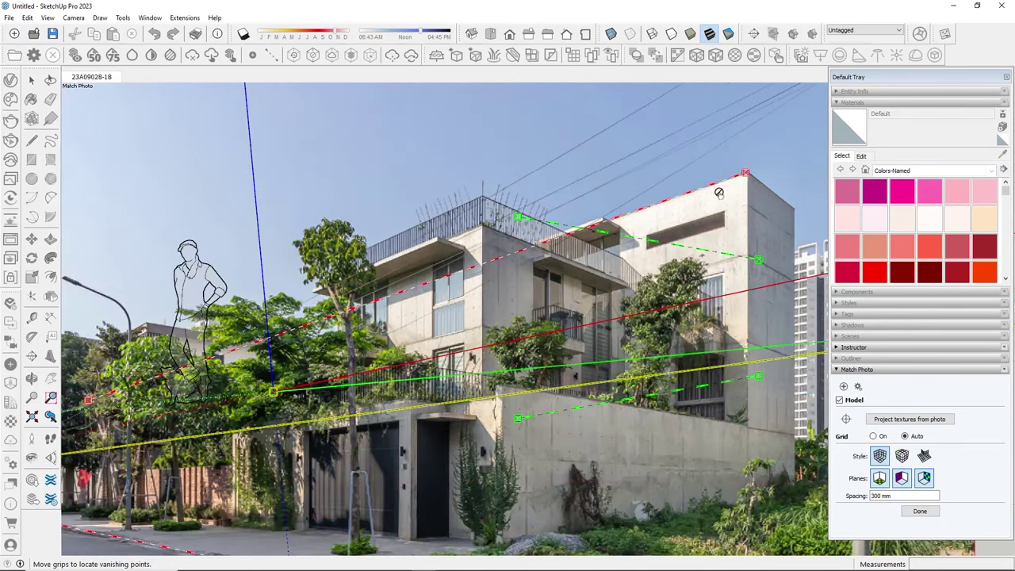
pyautogui.scroll(3, 694, 191)
pyautogui.scroll(-2, 386, 235)
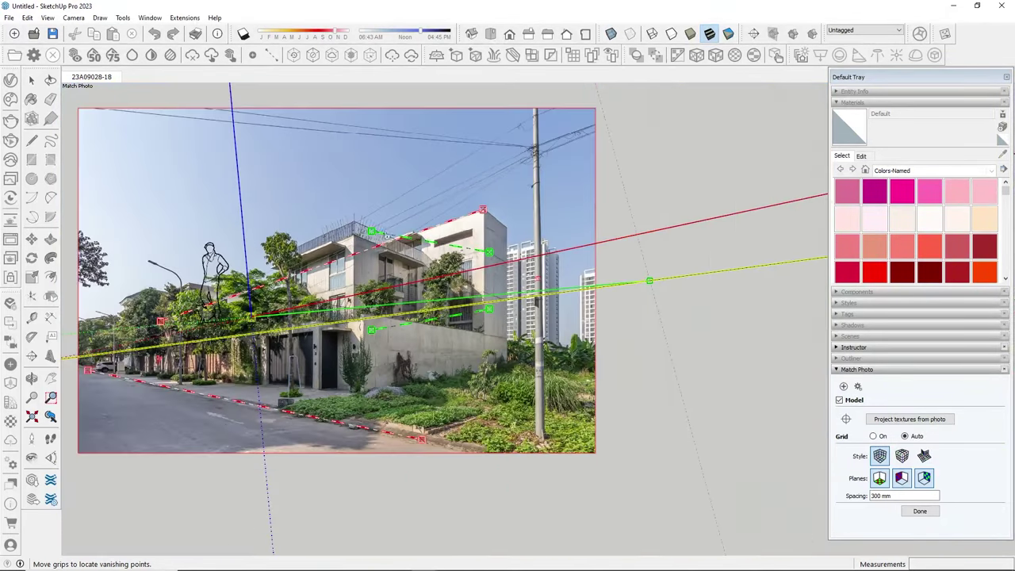
pyautogui.scroll(1, 357, 250)
pyautogui.scroll(1, 341, 258)
pyautogui.scroll(1, 333, 264)
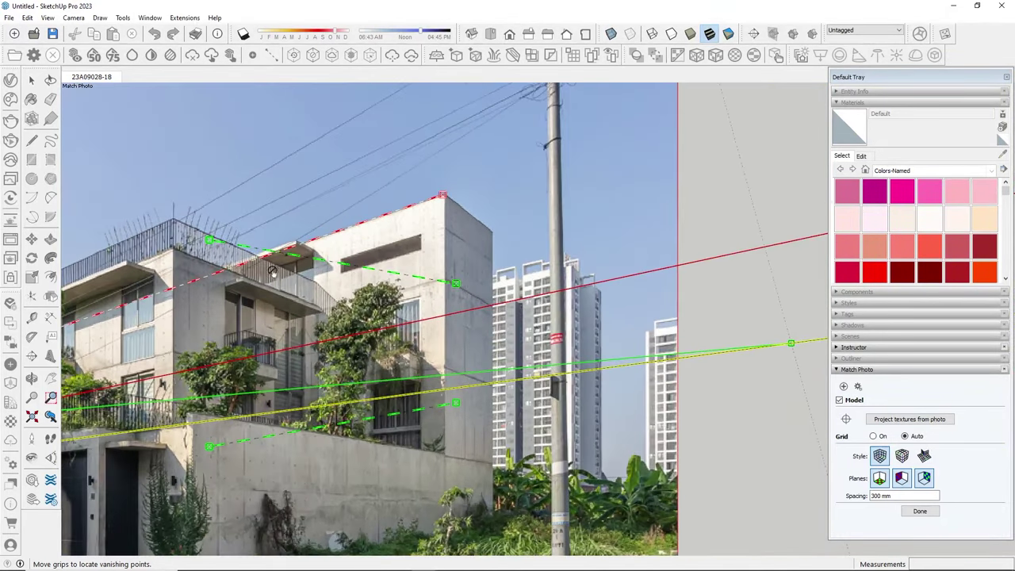
# - Place the upper green perspective line along the side roof edge
pyautogui.moveTo(249, 252)
pyautogui.mouseDown()
pyautogui.moveTo(219, 270)
pyautogui.moveTo(218, 258)
pyautogui.mouseUp()
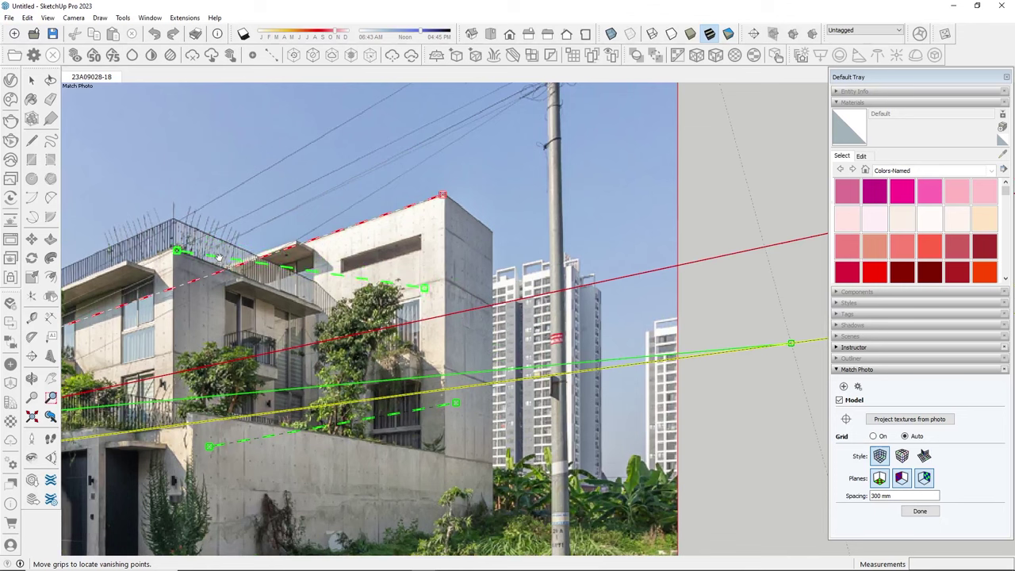
pyautogui.moveTo(424, 288); pyautogui.dragTo(571, 404)
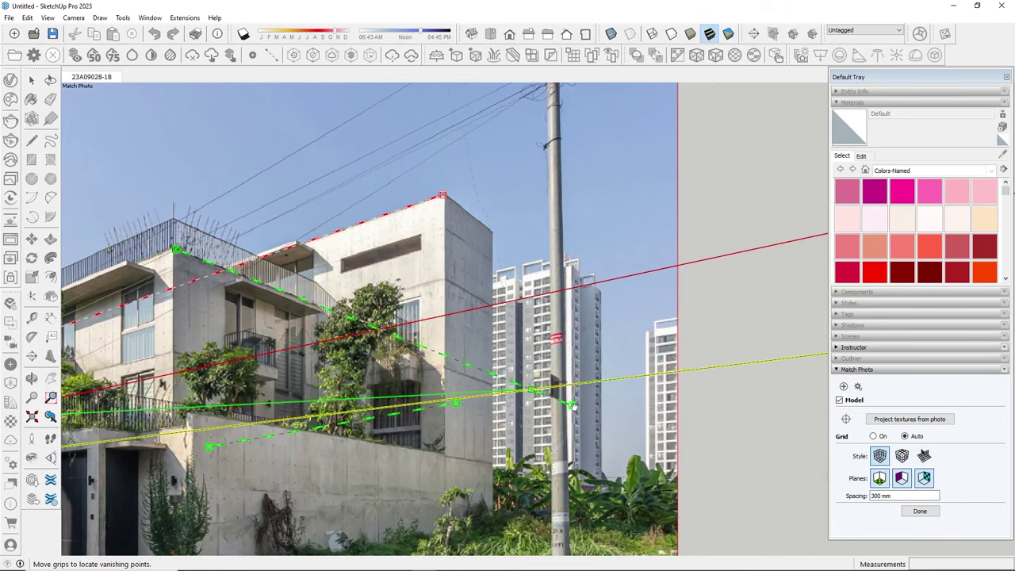
pyautogui.scroll(-2, 341, 373)
pyautogui.scroll(2, 341, 373)
pyautogui.scroll(2, 341, 375)
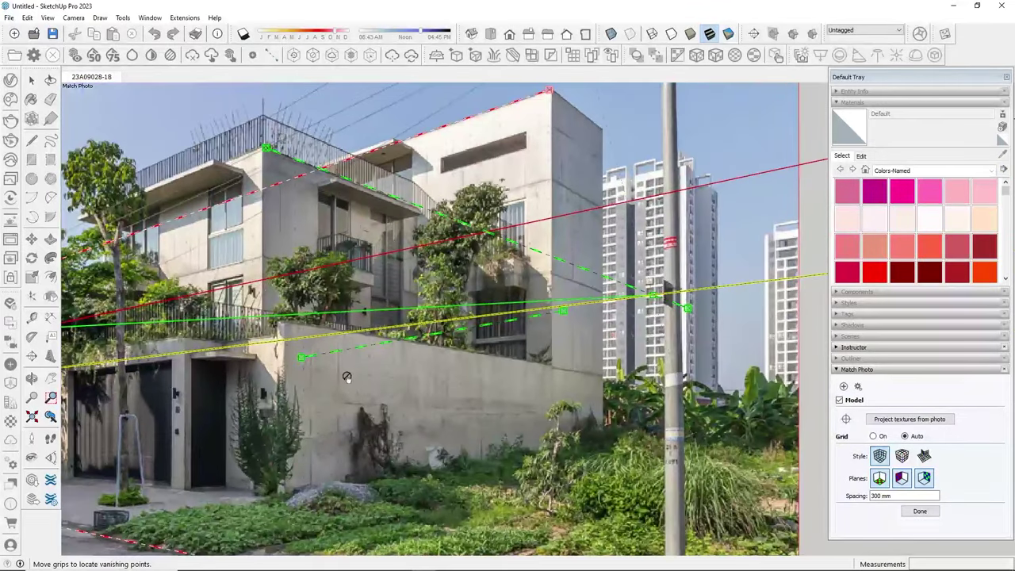
# - Align the lower green line with the wall top, fine-tuning it at the corner
pyautogui.moveTo(301, 357); pyautogui.dragTo(281, 324)
pyautogui.scroll(-1, 382, 290)
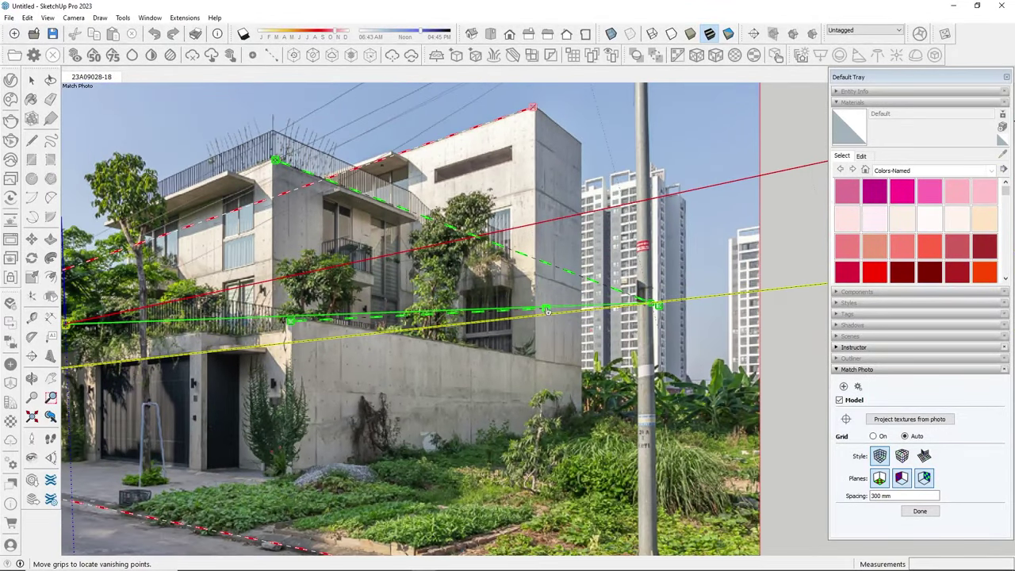
pyautogui.moveTo(547, 311); pyautogui.dragTo(685, 384)
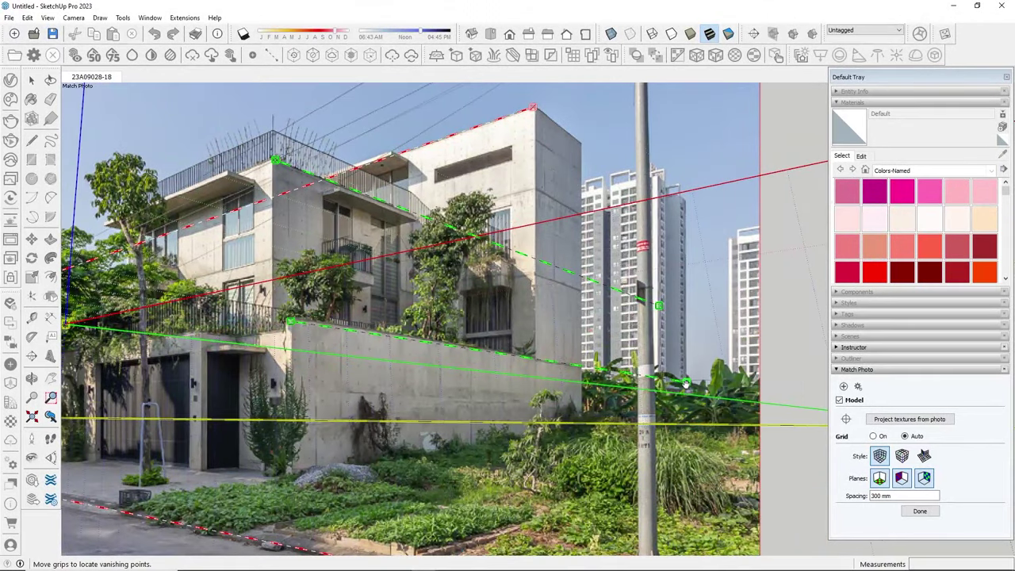
pyautogui.scroll(3, 350, 348)
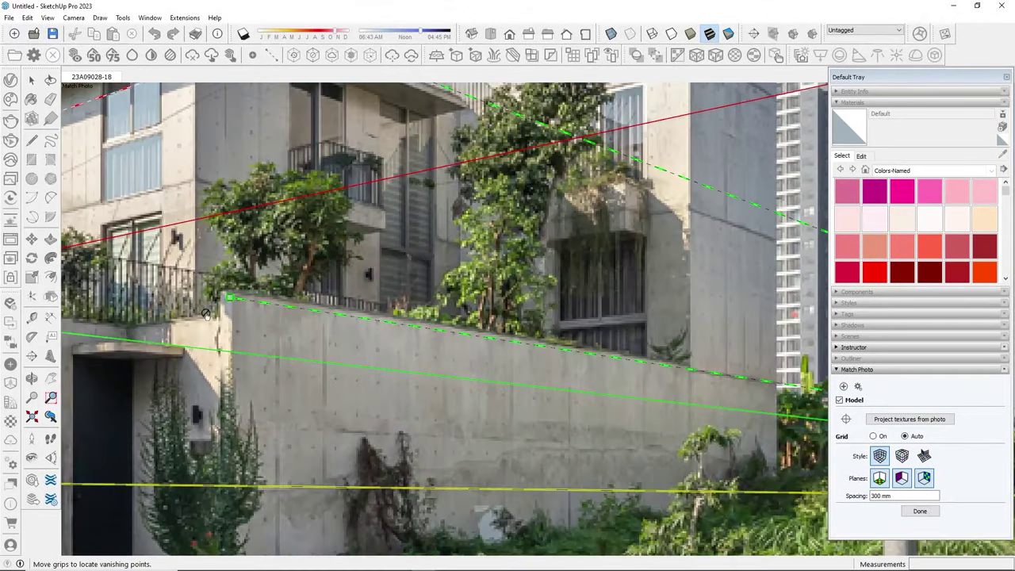
pyautogui.moveTo(228, 298); pyautogui.dragTo(205, 289)
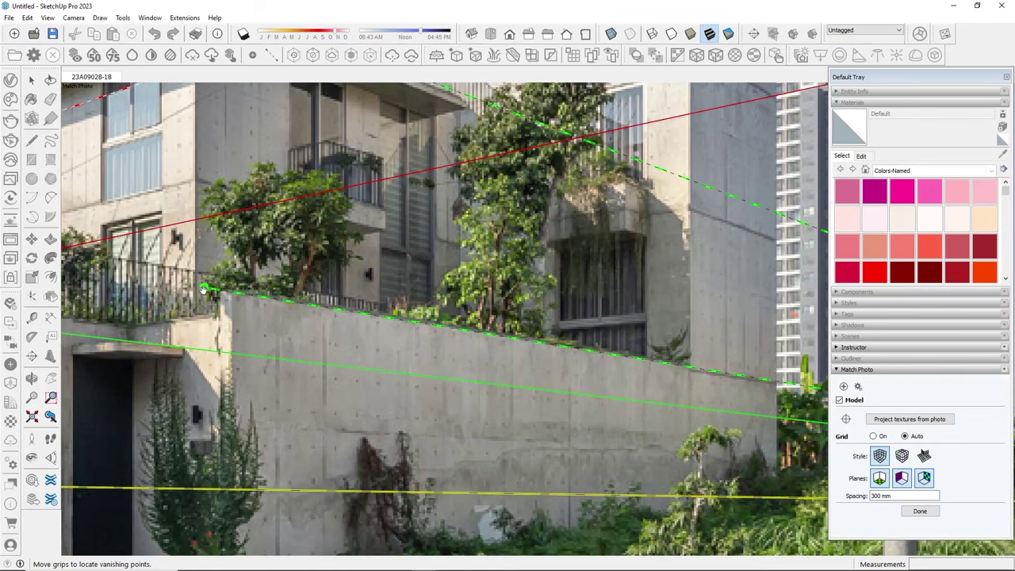
pyautogui.scroll(-2, 464, 270)
pyautogui.scroll(-2, 465, 270)
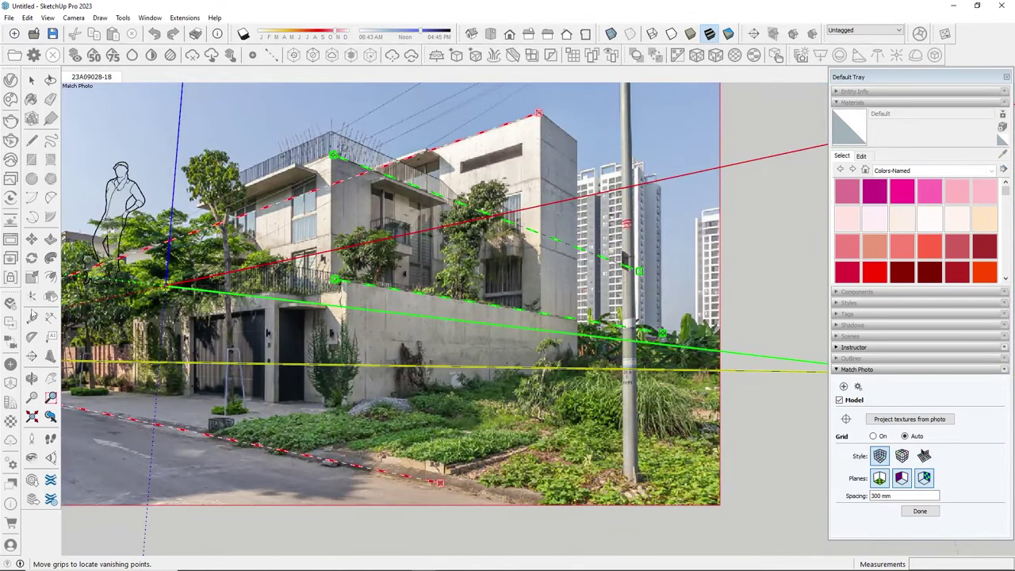
pyautogui.scroll(-2, 508, 316)
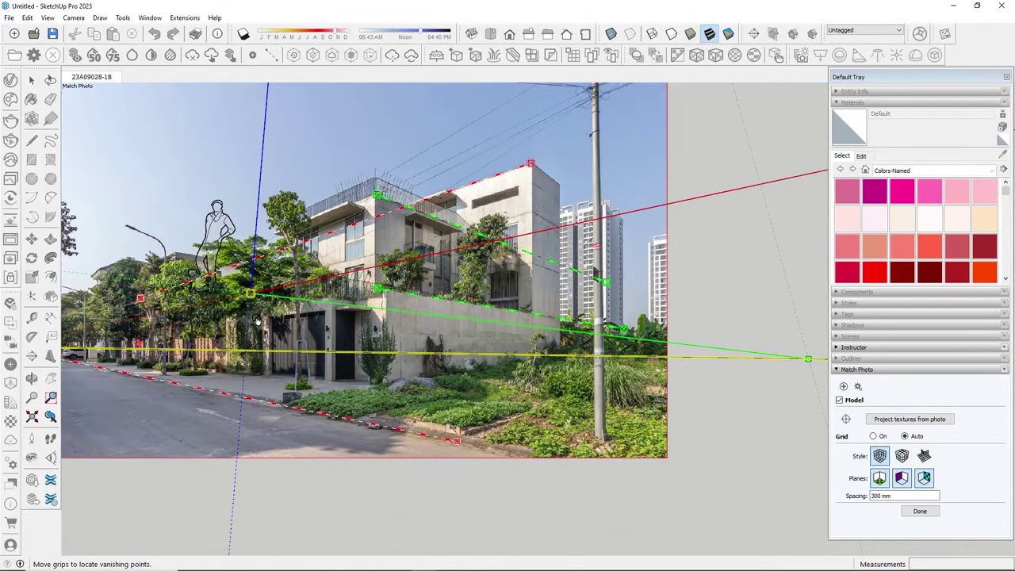
pyautogui.scroll(2, 258, 321)
pyautogui.scroll(1, 262, 314)
# - Set the origin at the house's ground corner, scale the model down, and confirm with Done
pyautogui.moveTo(245, 298); pyautogui.dragTo(433, 443)
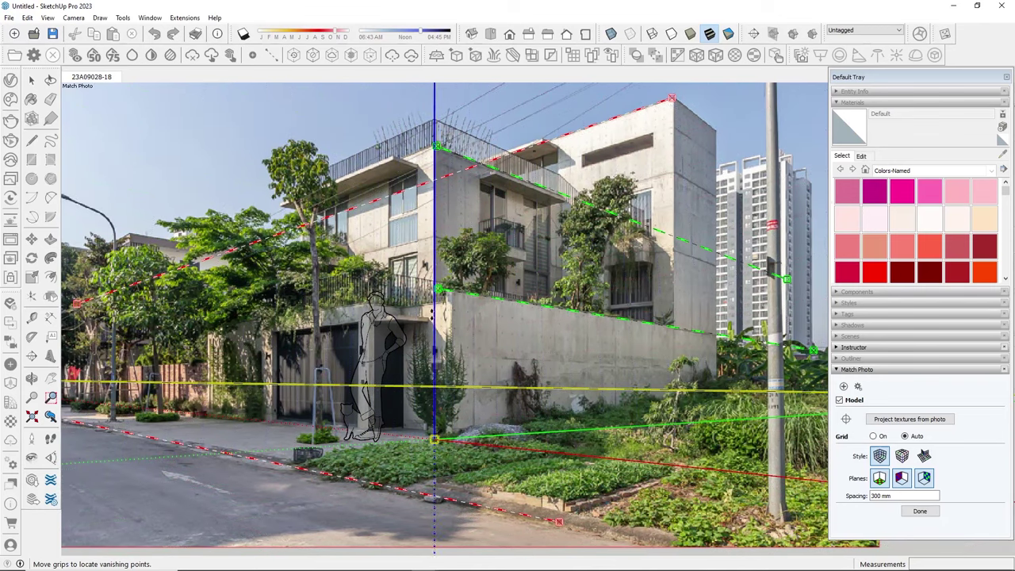
pyautogui.moveTo(433, 315); pyautogui.dragTo(439, 368)
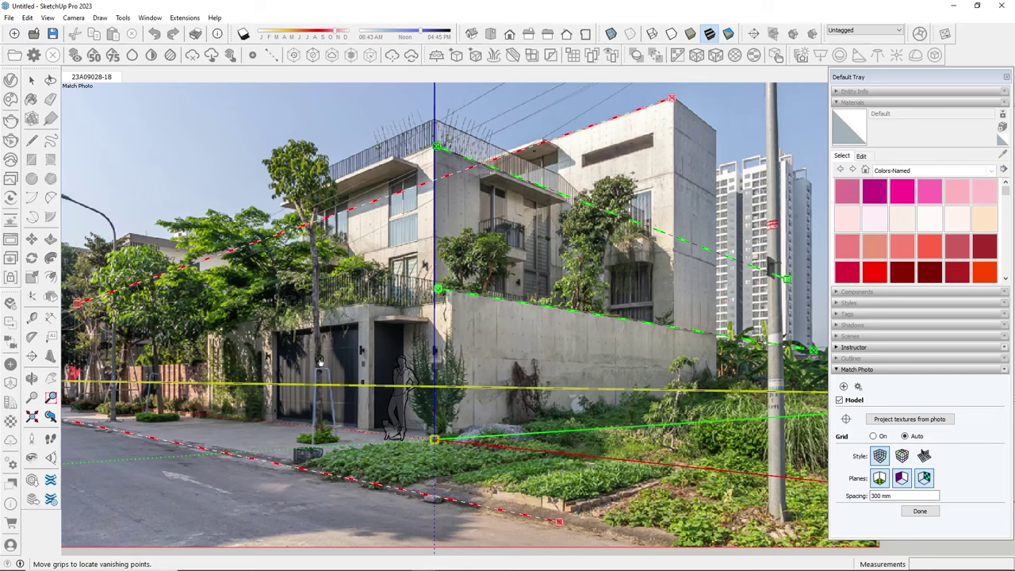
pyautogui.scroll(-1, 159, 431)
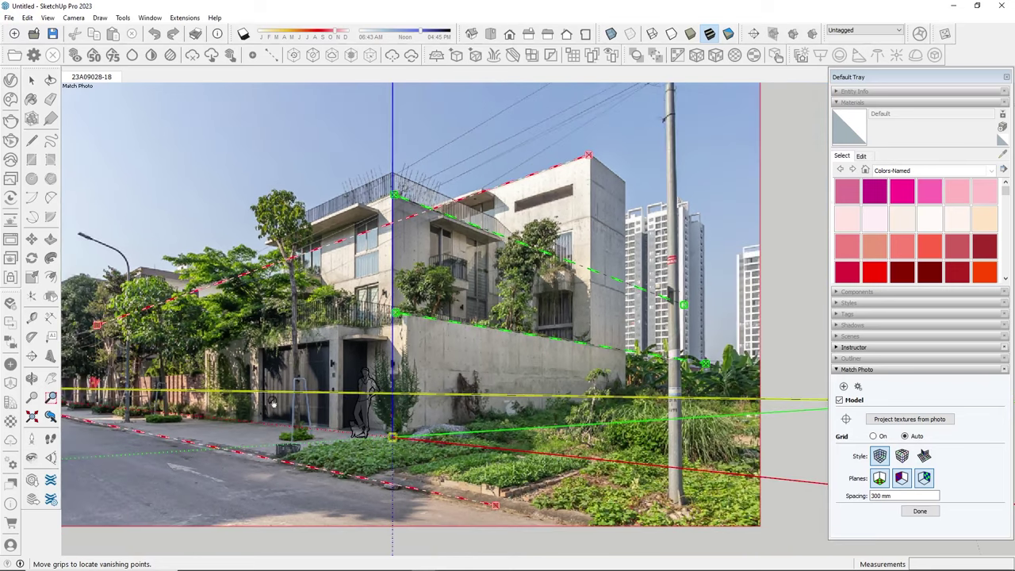
pyautogui.click(920, 511)
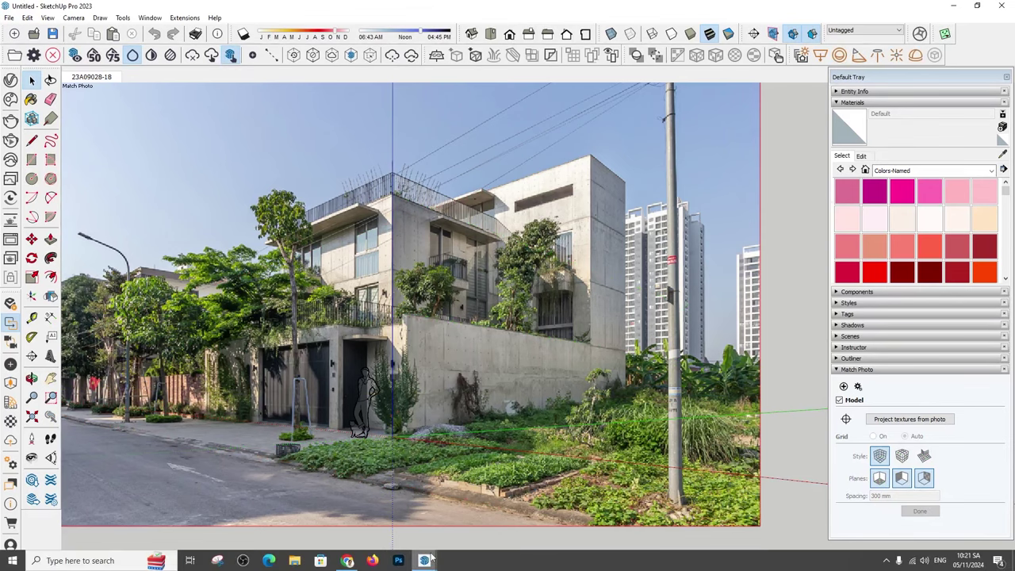
# - Copy the house group in NHAPHO via Edit > Copy, then return to the Untitled street-photo file
pyautogui.click(439, 564)
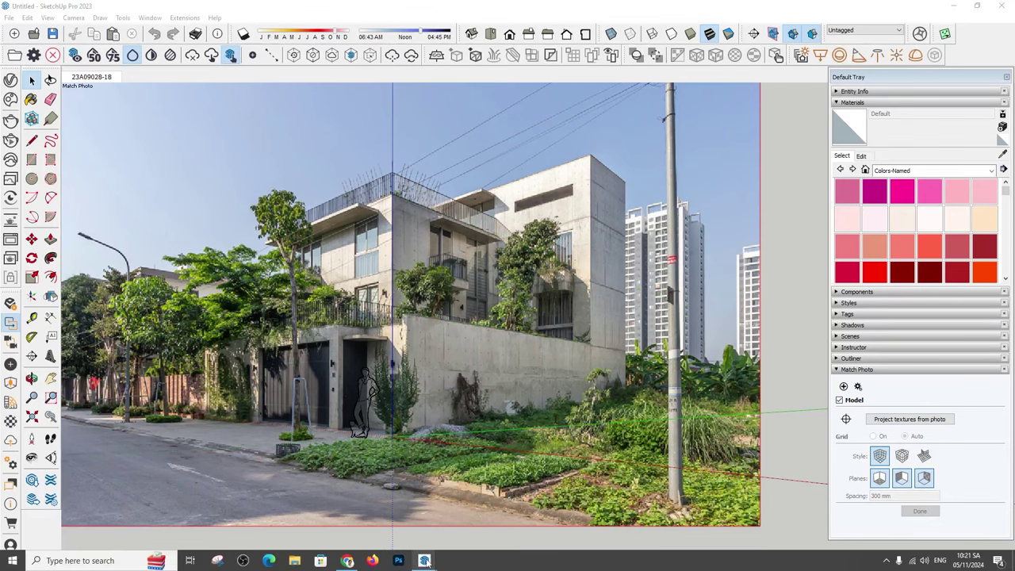
pyautogui.moveTo(424, 561)
pyautogui.click(478, 517)
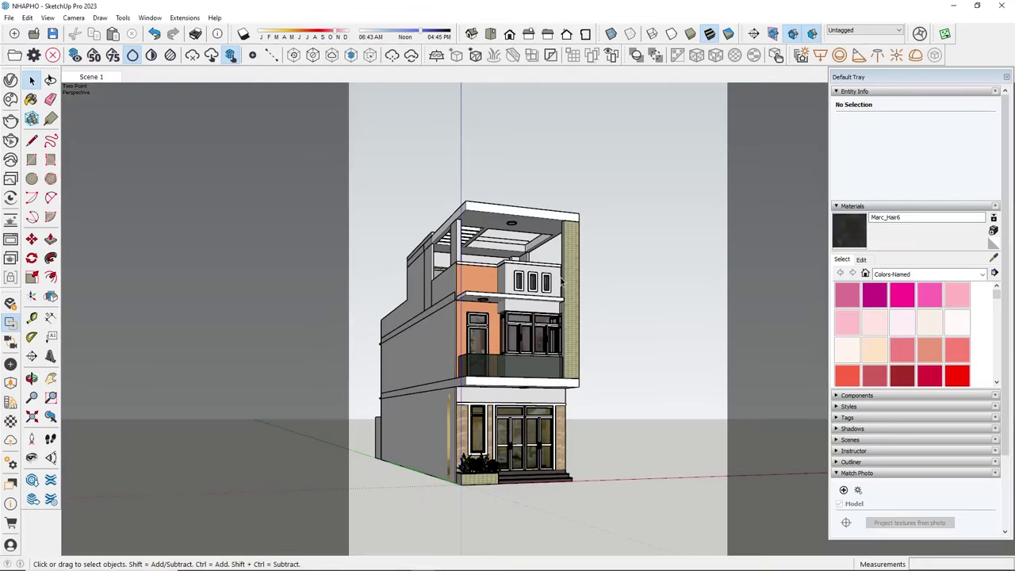
pyautogui.click(555, 291)
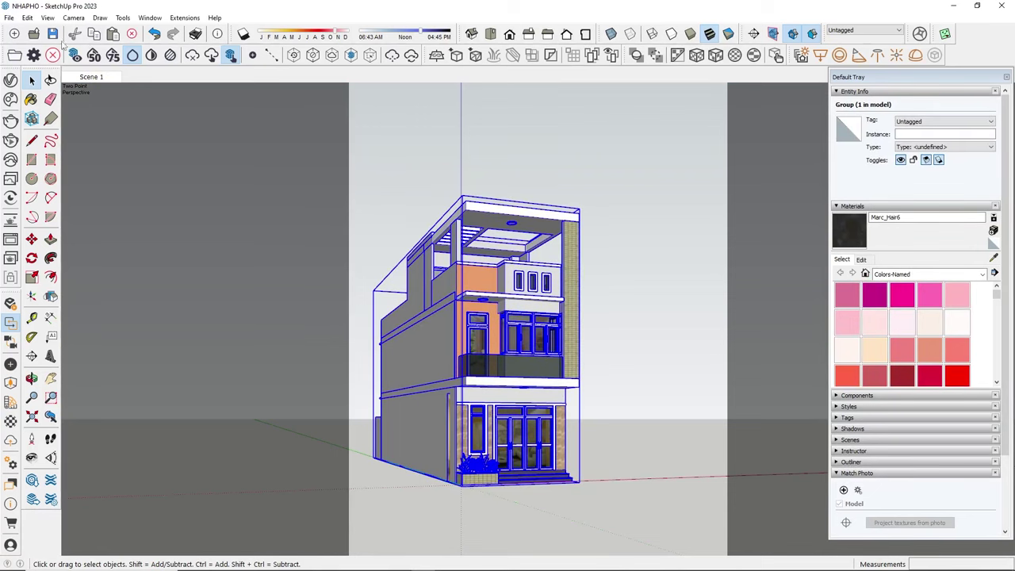
pyautogui.click(27, 17)
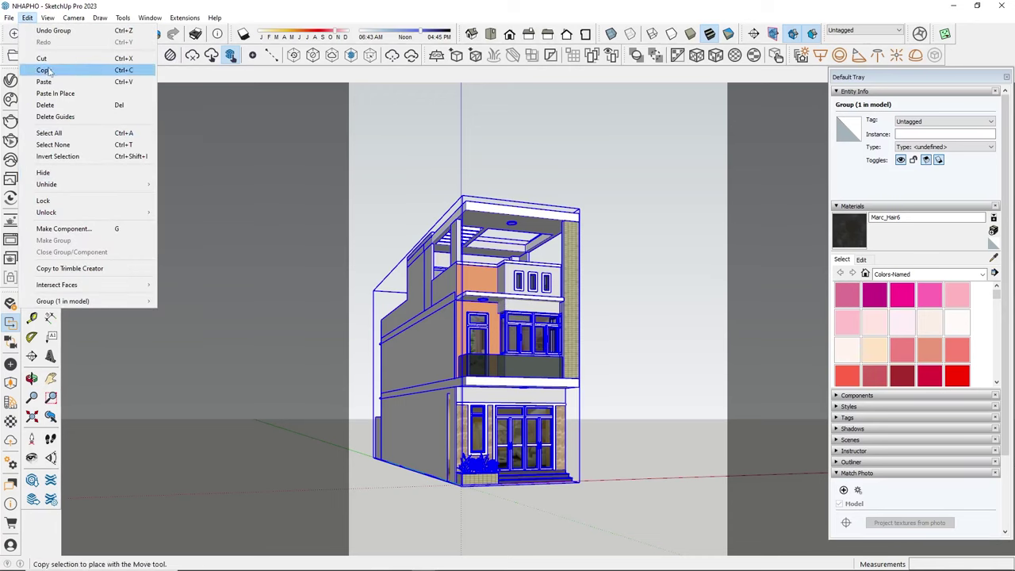
pyautogui.click(48, 70)
pyautogui.click(640, 192)
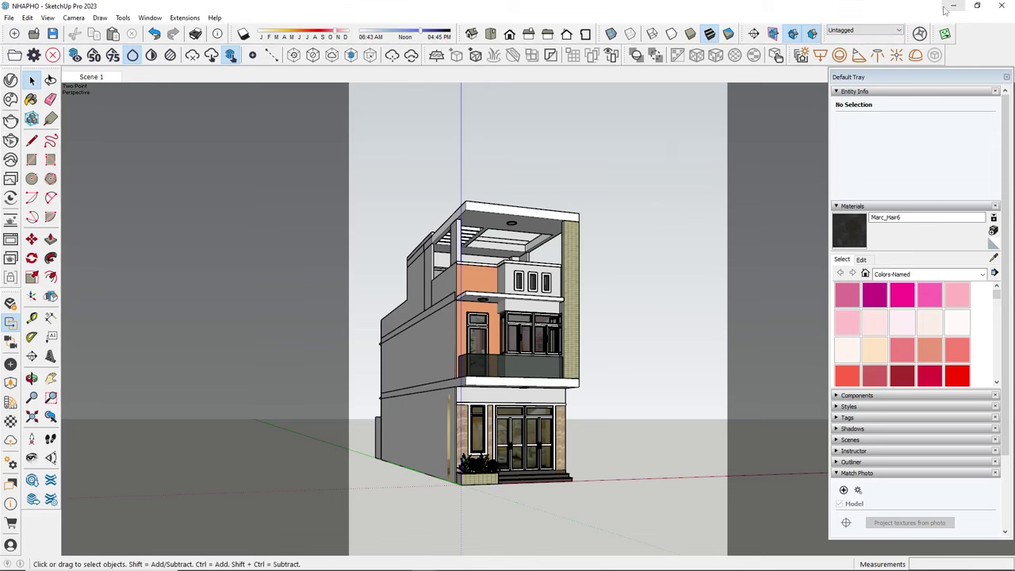
pyautogui.moveTo(425, 561)
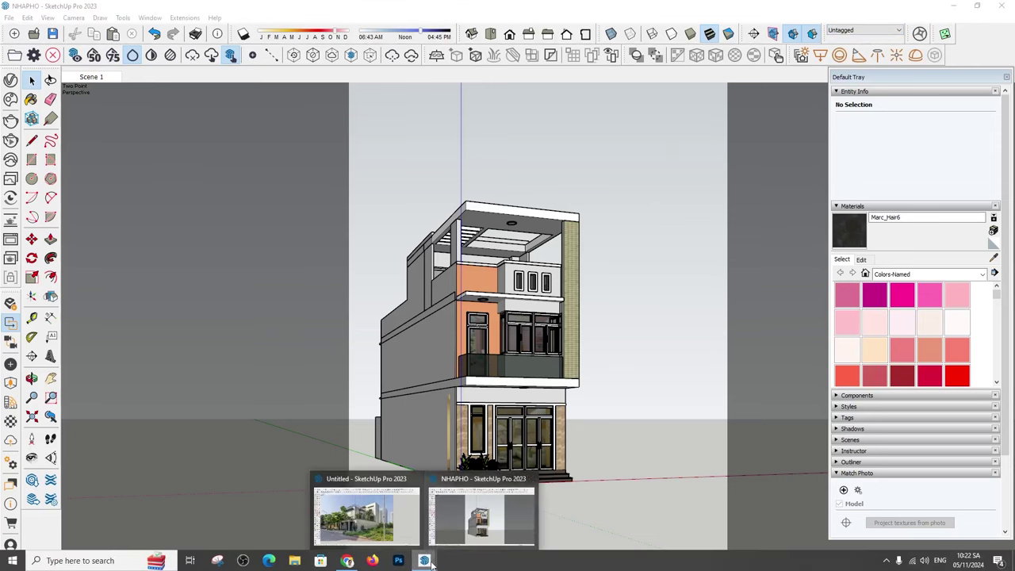
pyautogui.click(371, 515)
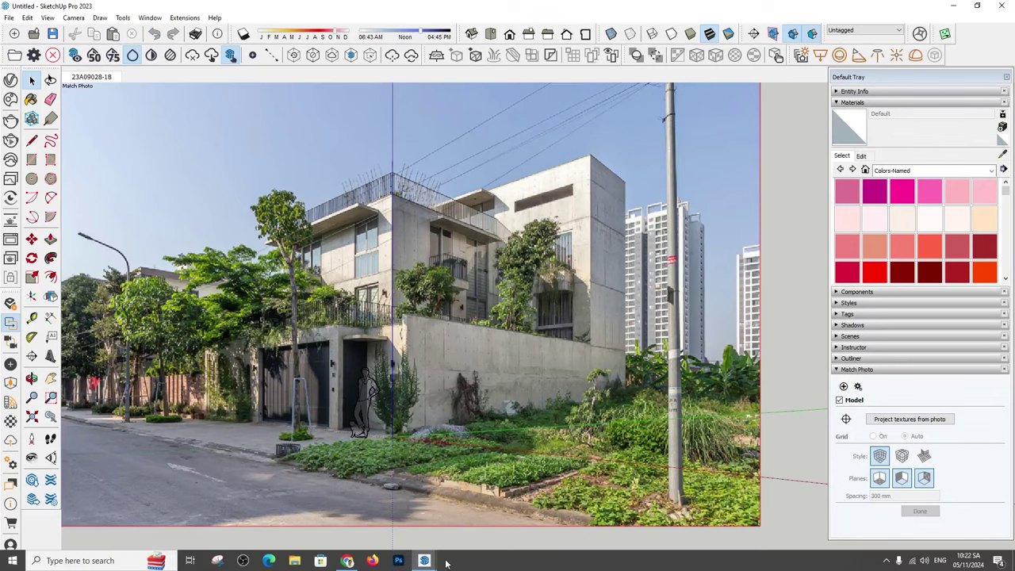
pyautogui.moveTo(425, 561)
pyautogui.click(475, 527)
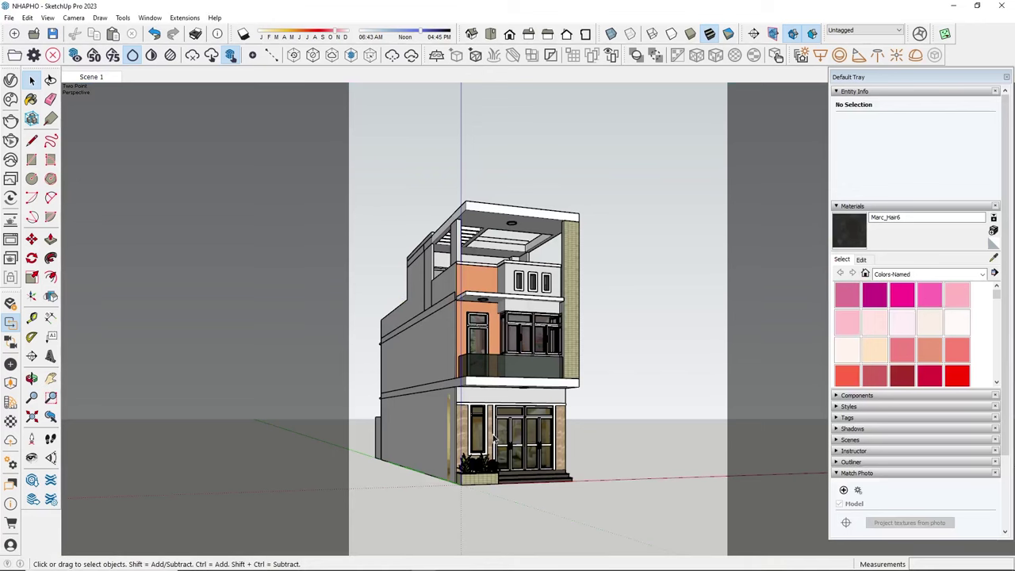
pyautogui.scroll(3, 481, 490)
pyautogui.scroll(3, 482, 491)
pyautogui.press('t')
pyautogui.scroll(2, 572, 496)
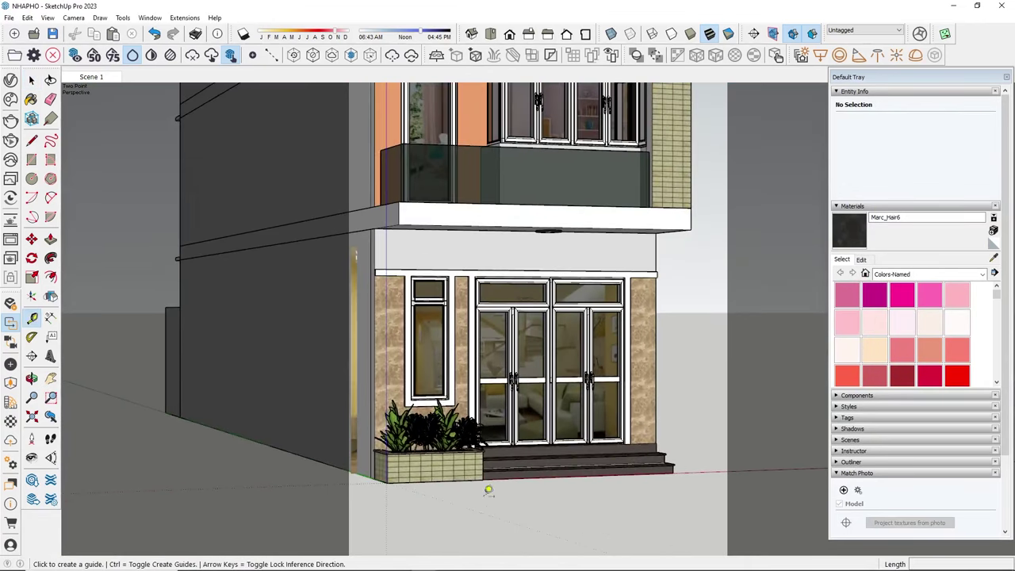
pyautogui.click(386, 481)
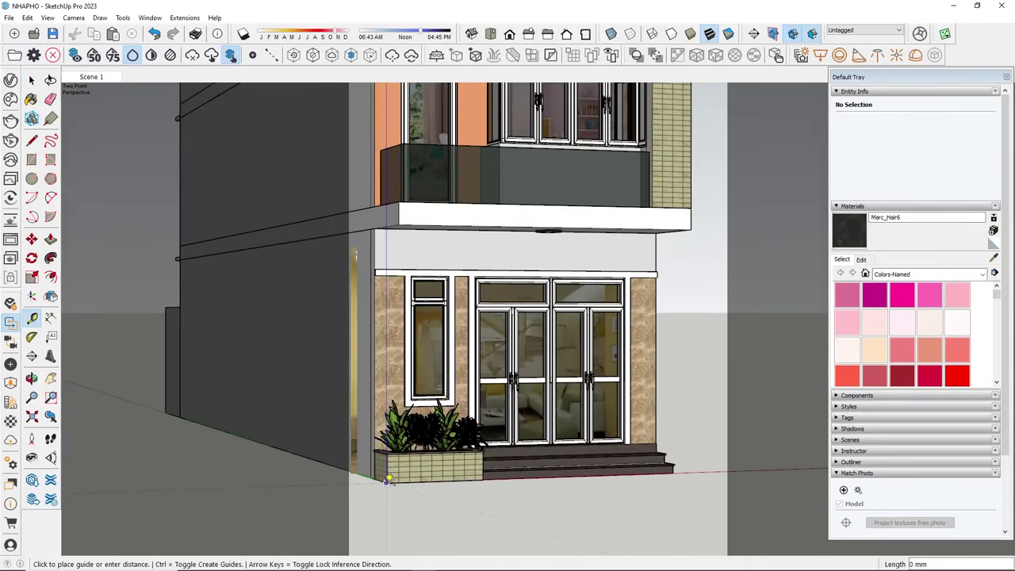
pyautogui.click(673, 471)
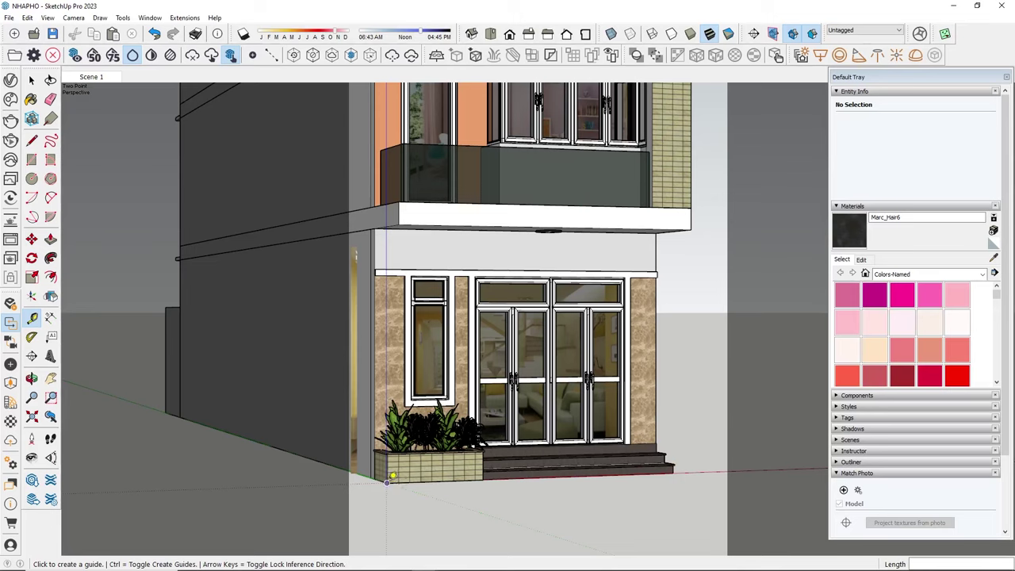
pyautogui.click(386, 481)
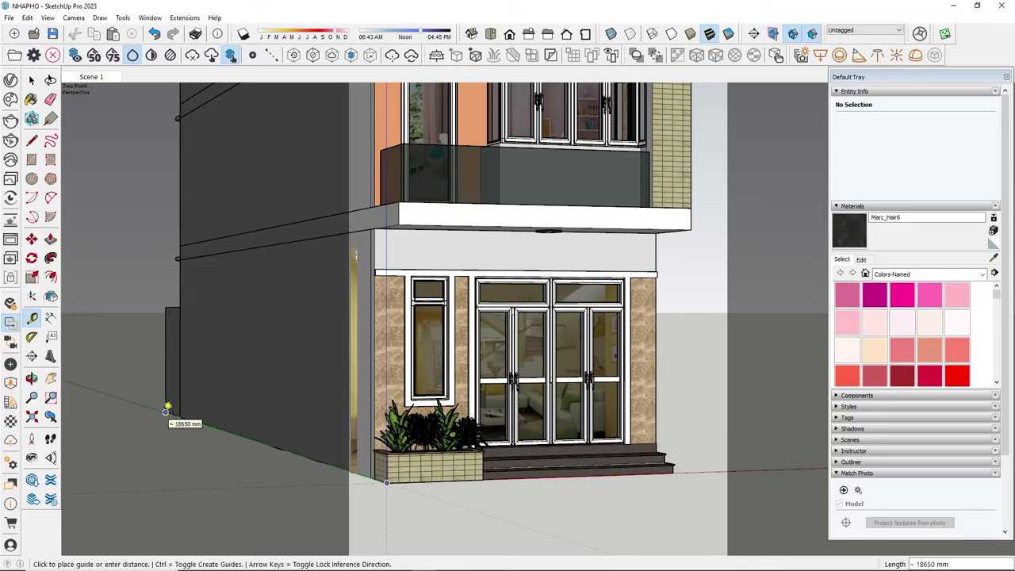
pyautogui.click(166, 410)
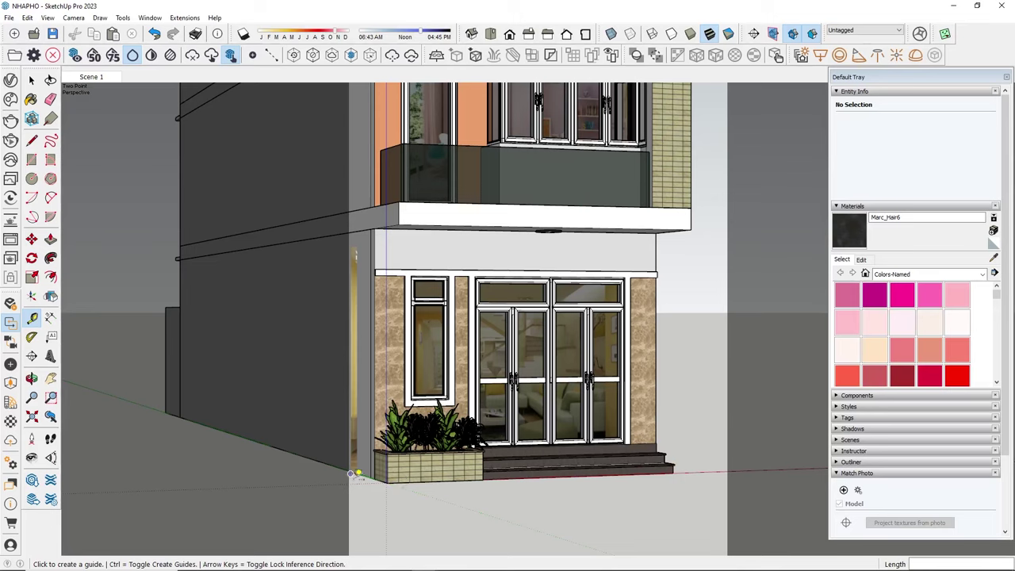
pyautogui.click(386, 482)
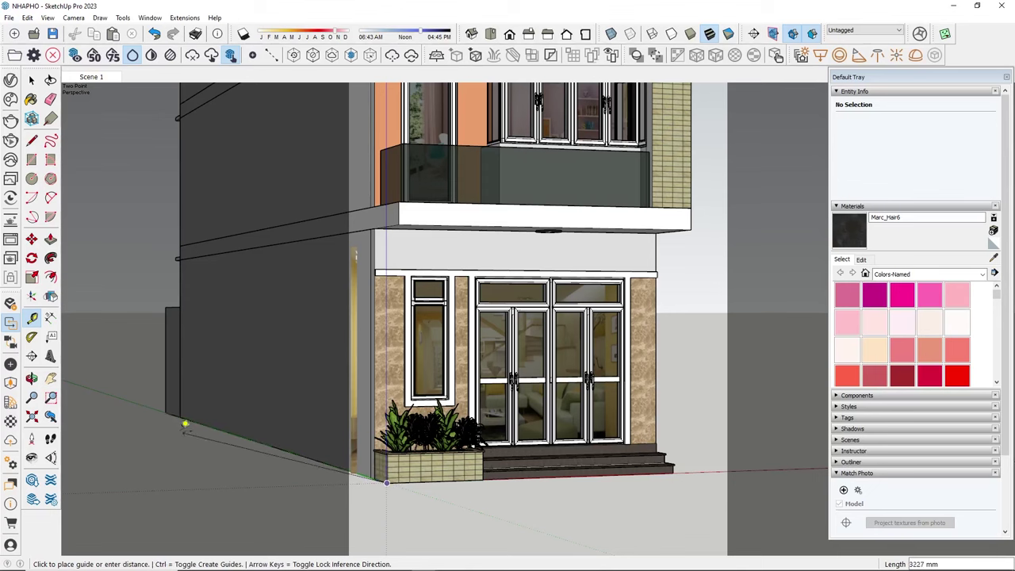
pyautogui.click(168, 409)
pyautogui.scroll(-3, 381, 416)
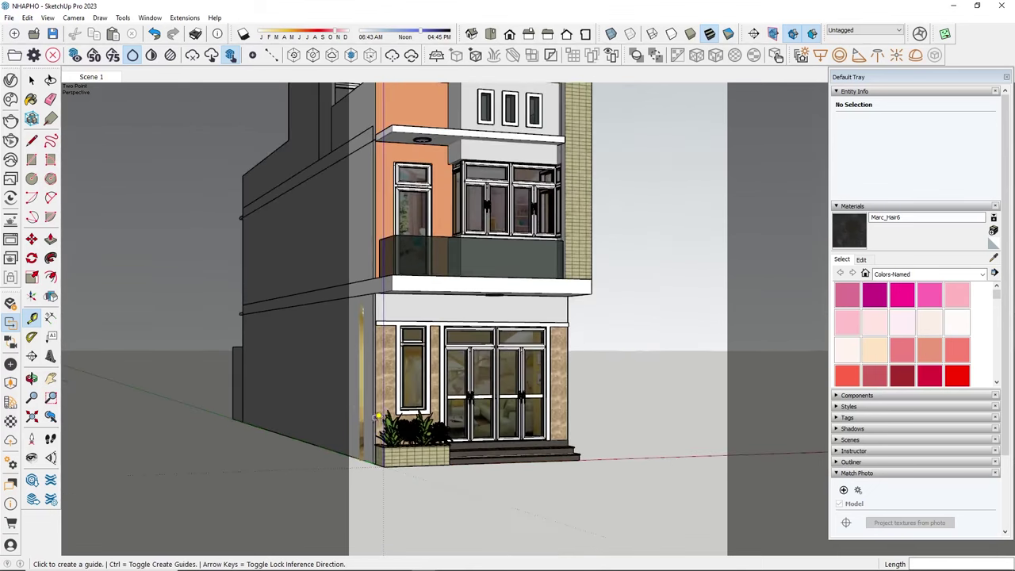
pyautogui.scroll(-3, 388, 413)
pyautogui.scroll(1, 386, 224)
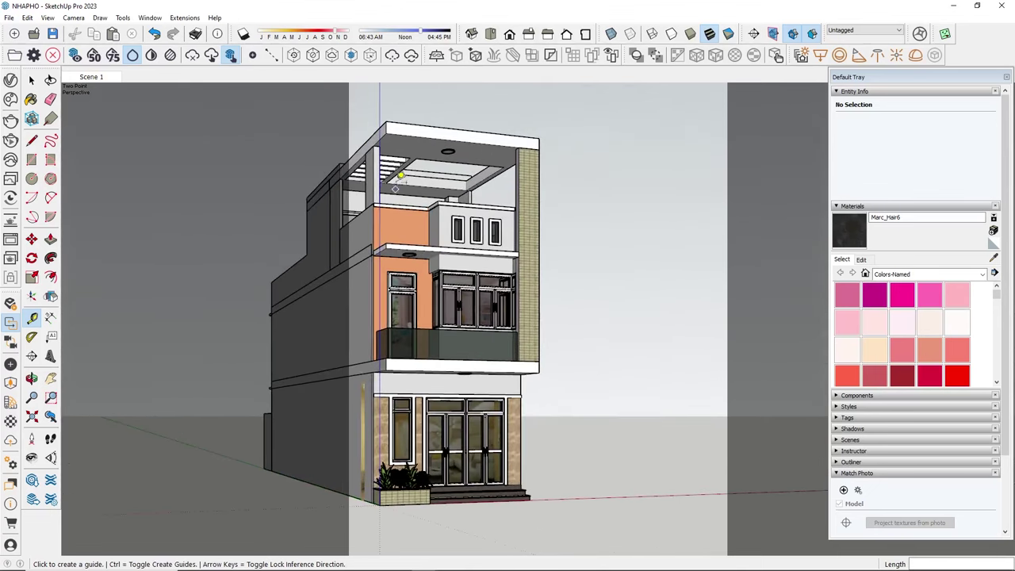
pyautogui.click(538, 139)
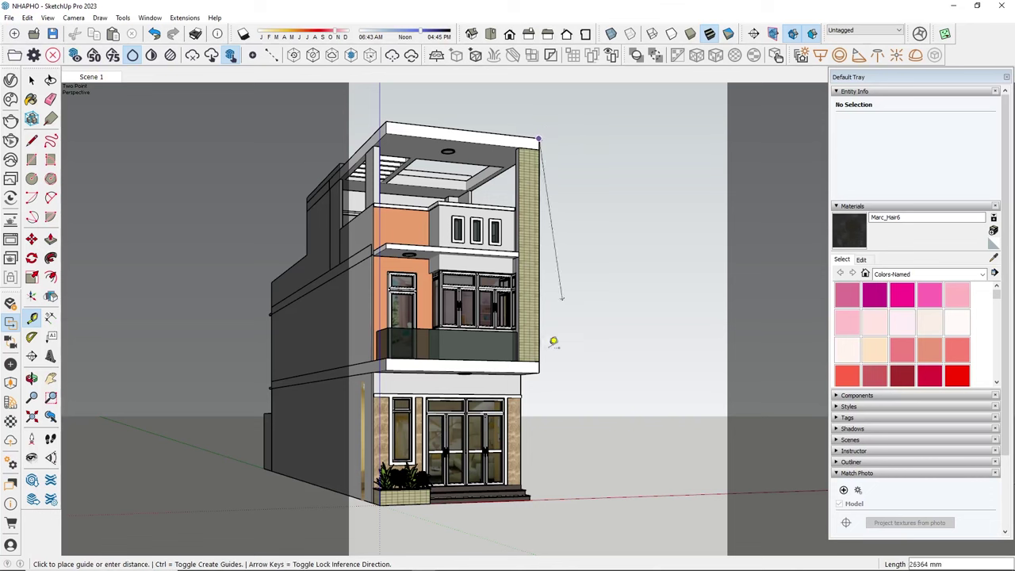
pyautogui.scroll(1, 536, 490)
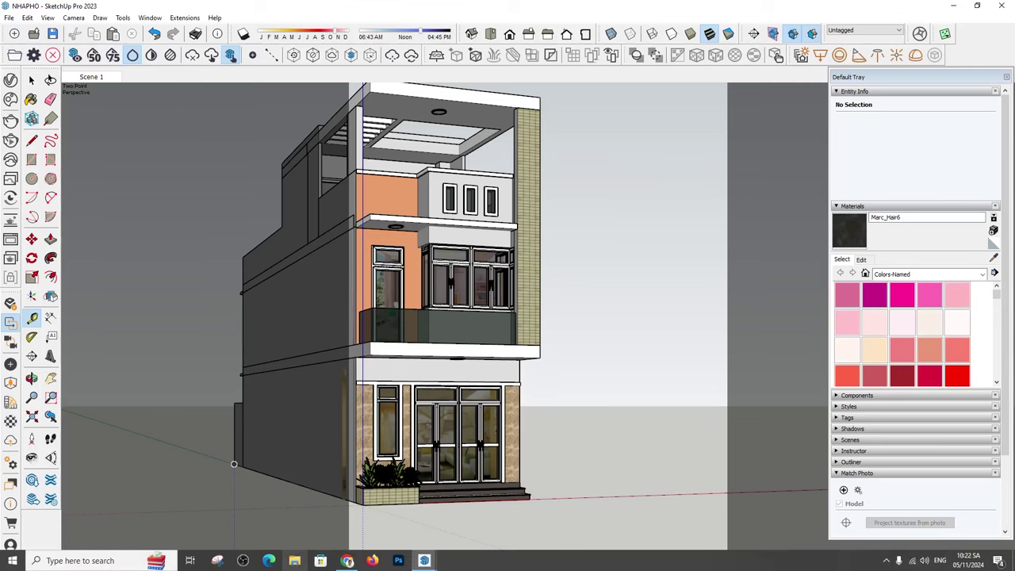
pyautogui.click(424, 561)
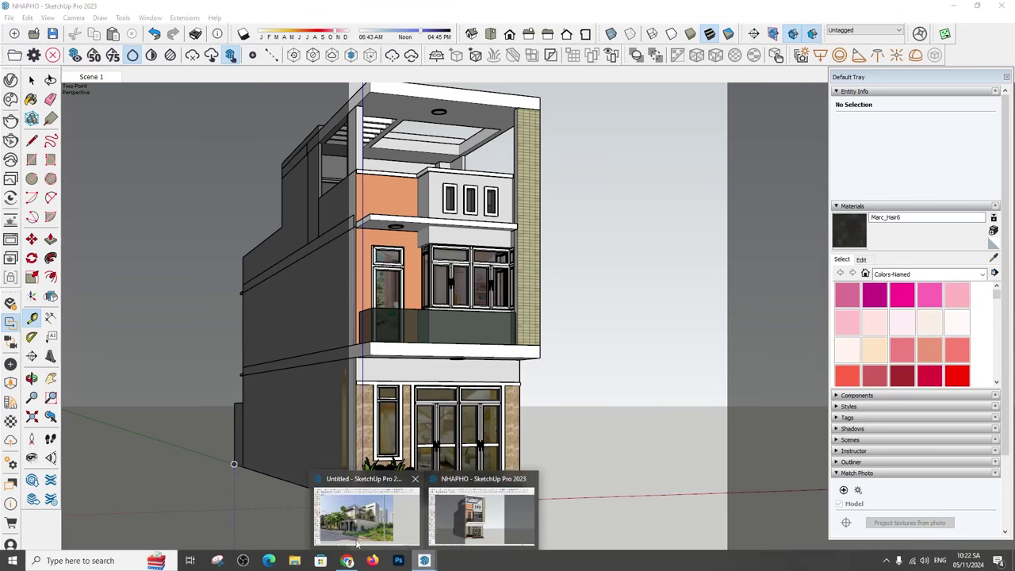
# - In the Untitled file, draw a 5000 mm ground edge along red from the origin
pyautogui.click(364, 501)
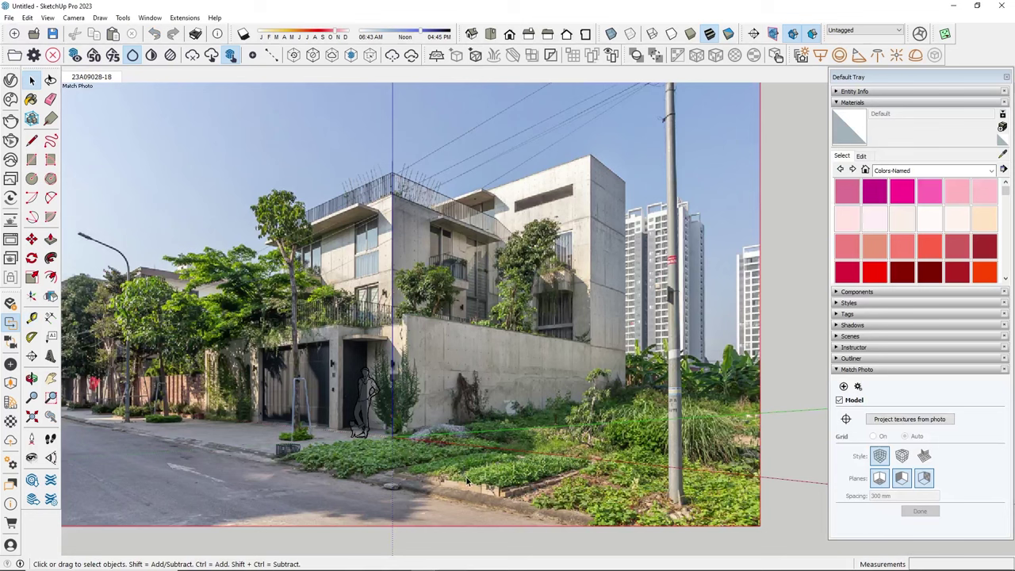
pyautogui.press('l')
pyautogui.click(393, 436)
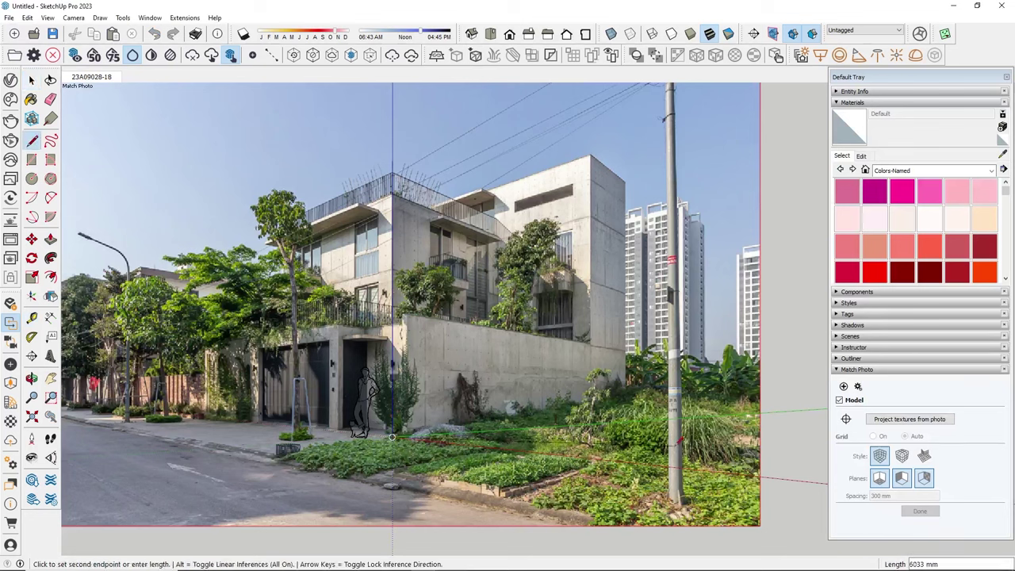
pyautogui.write('5')
pyautogui.write('00')
pyautogui.press('Return')
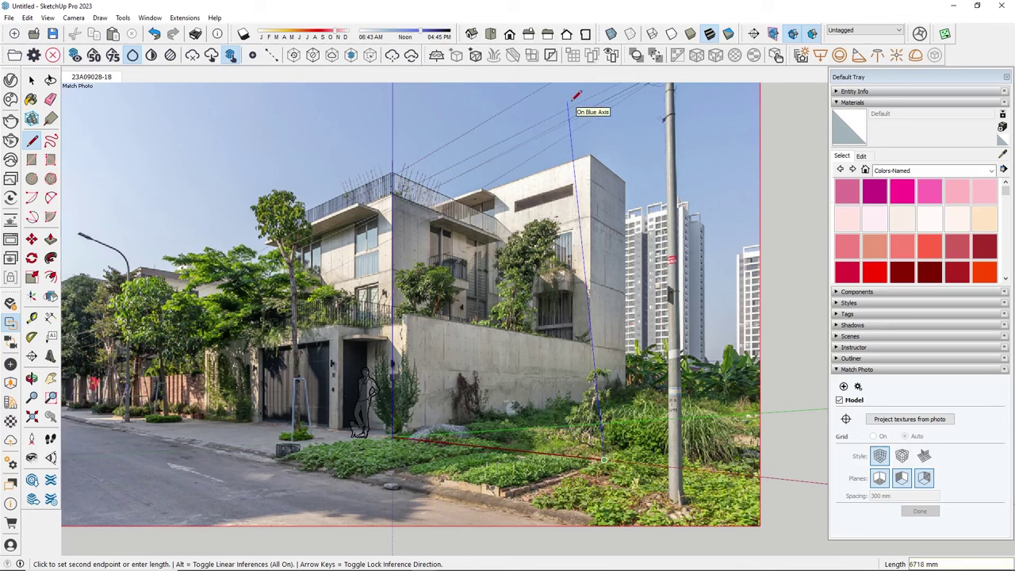
# - Add the 11250 mm vertical edge and 5000 mm top edge, closing the face at the origin
pyautogui.write('11250')
pyautogui.press('Return')
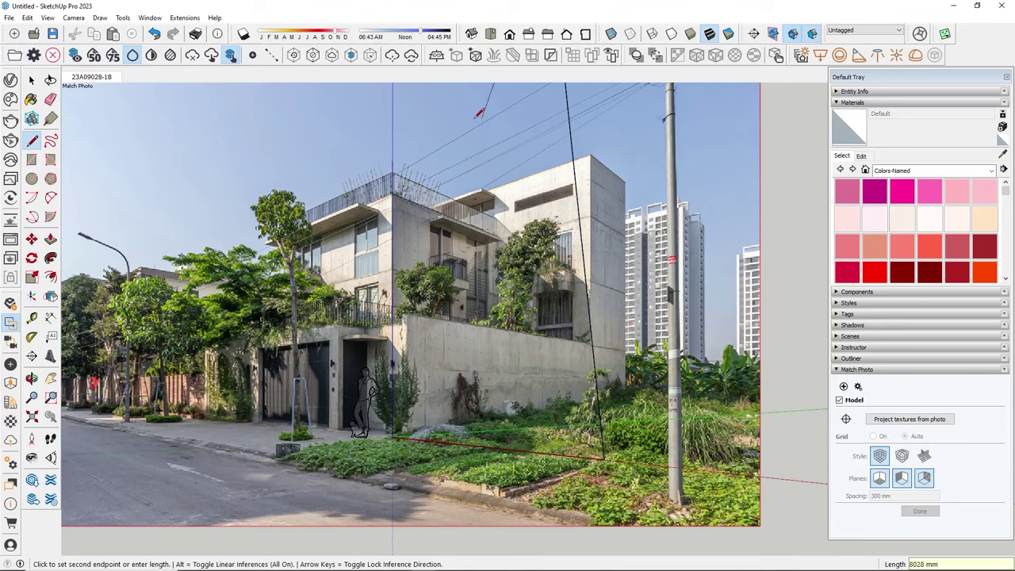
pyautogui.scroll(-1, 381, 261)
pyautogui.scroll(-2, 374, 270)
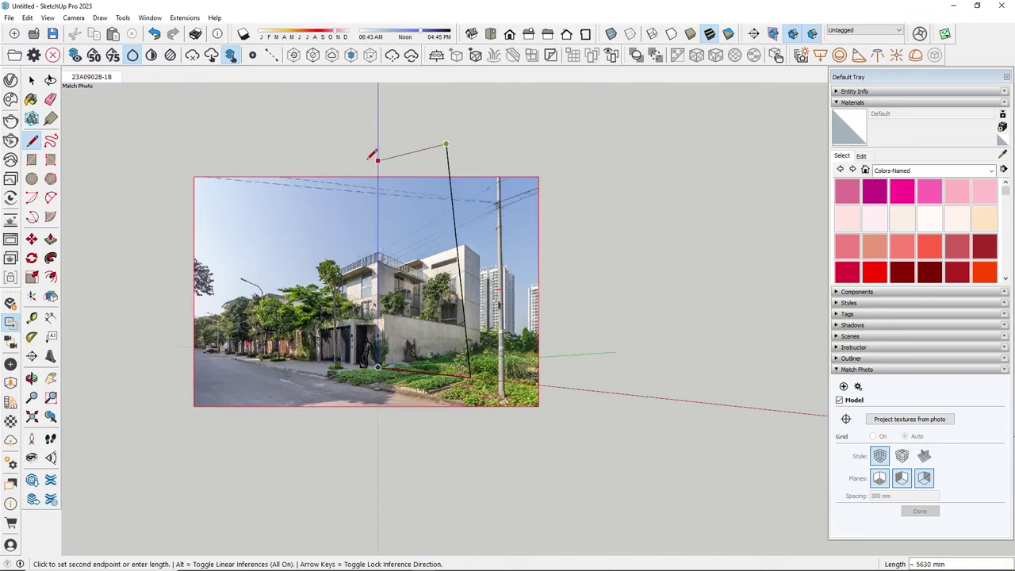
pyautogui.scroll(2, 333, 198)
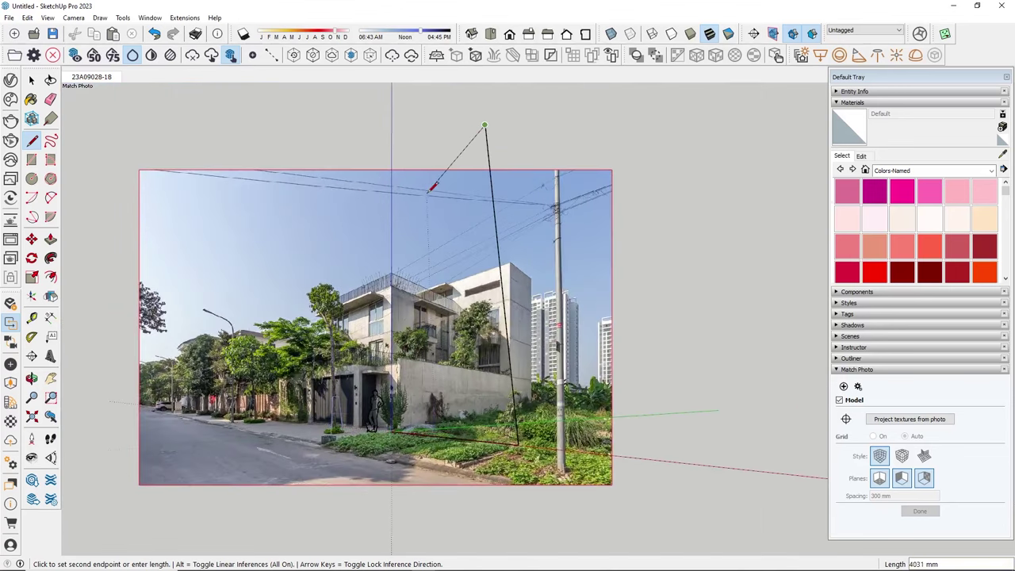
pyautogui.scroll(1, 437, 184)
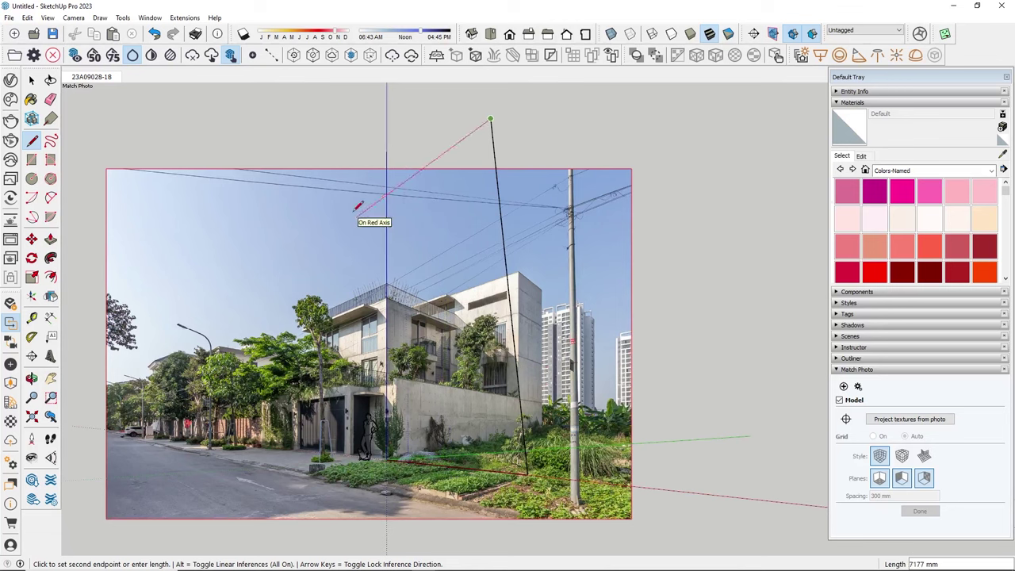
pyautogui.write('553')
pyautogui.press('Return')
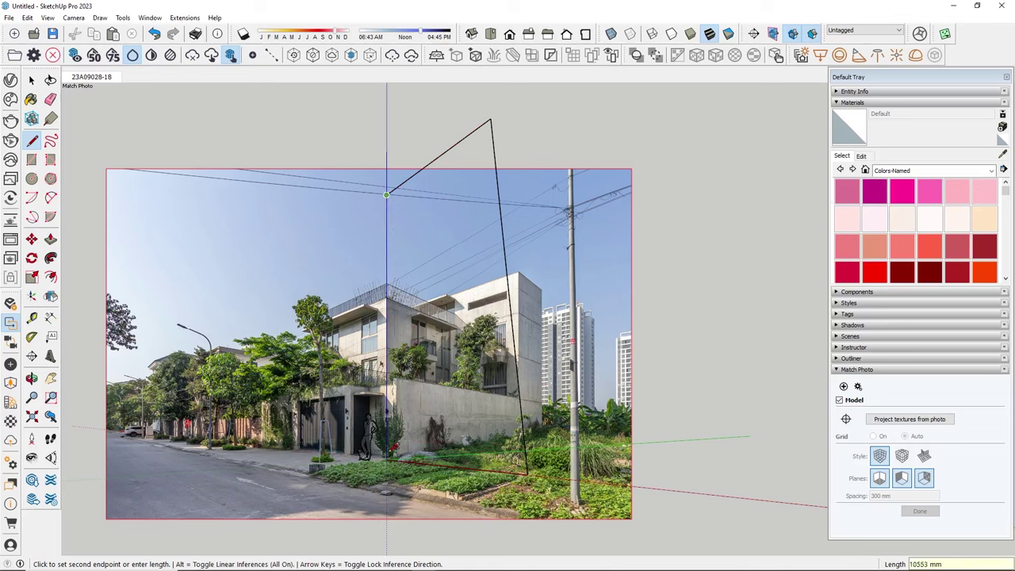
pyautogui.click(386, 460)
pyautogui.press('space')
# - Push/pull the new rectangular face out into a box
pyautogui.click(475, 168)
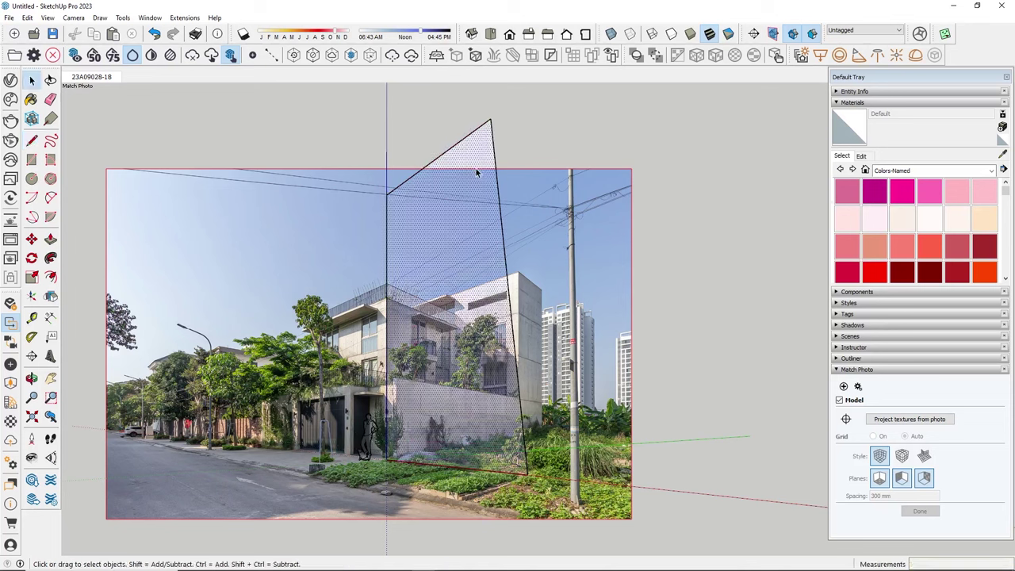
pyautogui.press('p')
pyautogui.click(476, 172)
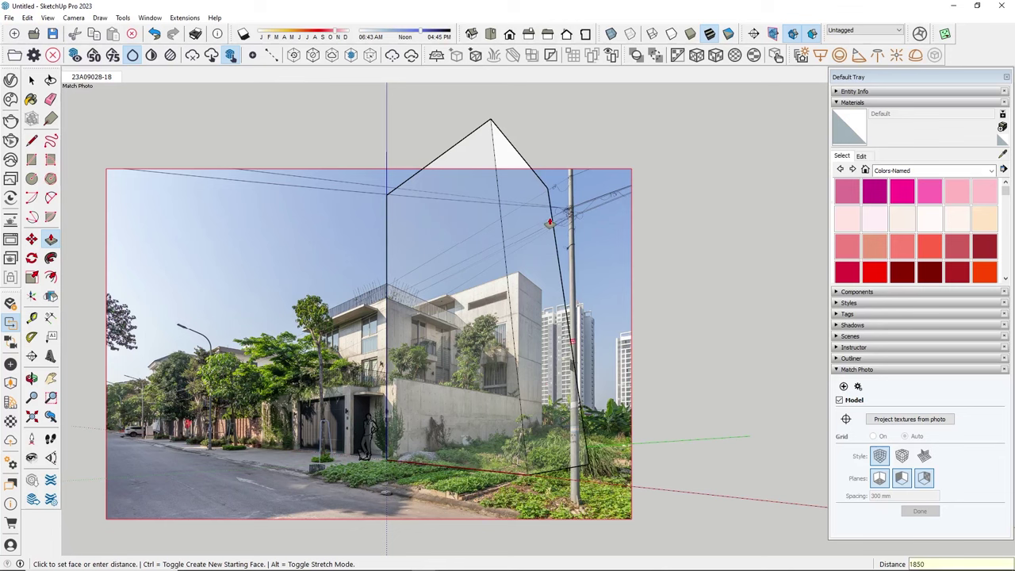
pyautogui.click(549, 223)
pyautogui.press('space')
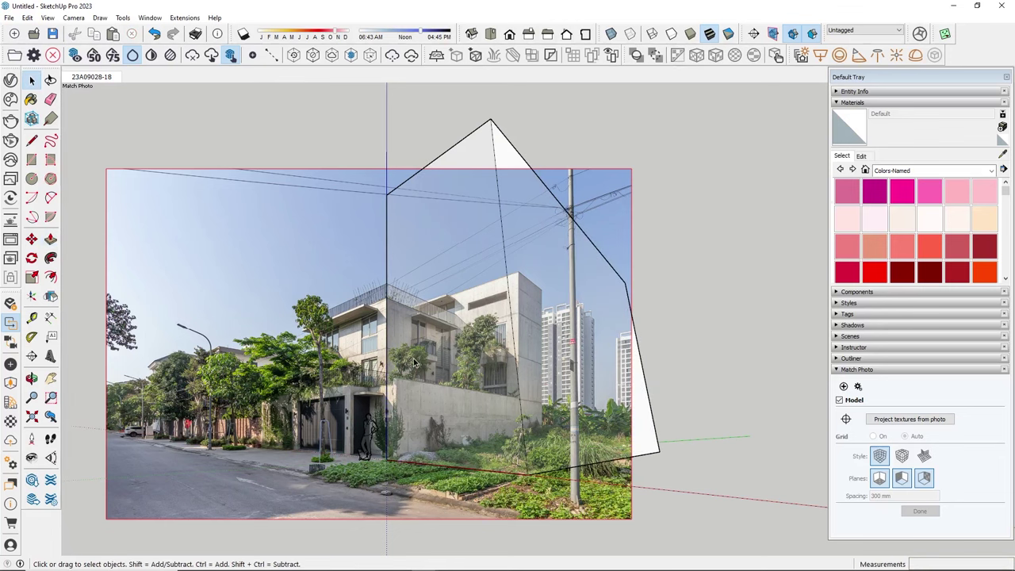
pyautogui.scroll(2, 460, 414)
pyautogui.scroll(1, 454, 419)
pyautogui.scroll(-1, 430, 433)
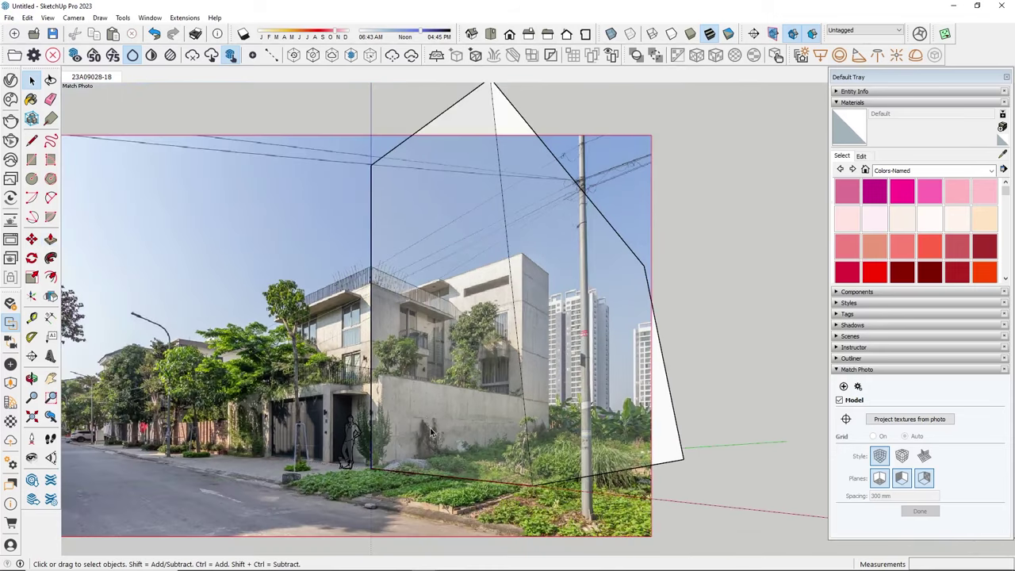
pyautogui.scroll(-1, 430, 432)
pyautogui.scroll(1, 459, 329)
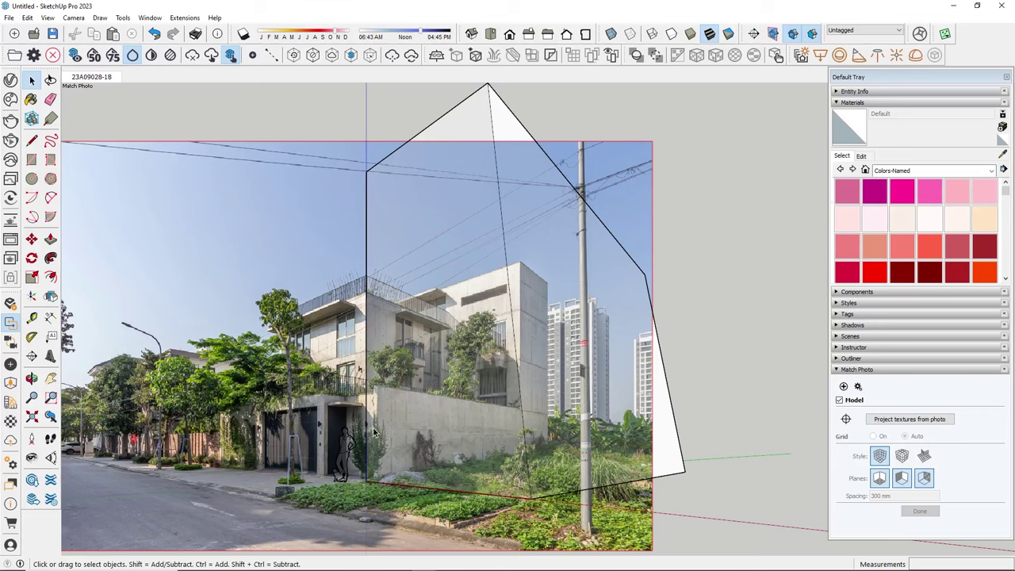
# - Make the whole box a single group and select the scale figure beside it
pyautogui.tripleClick(460, 186)
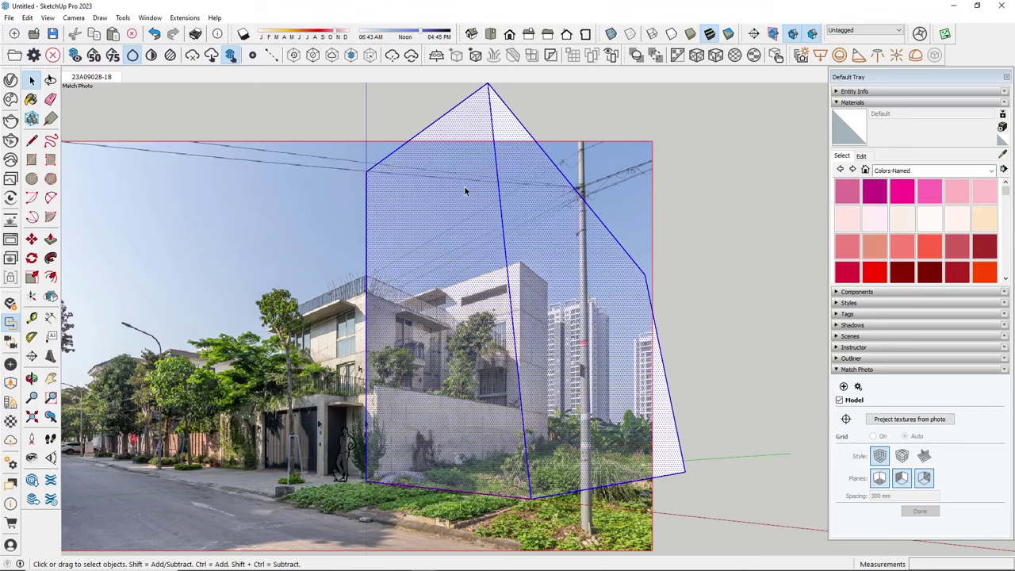
pyautogui.rightClick(483, 193)
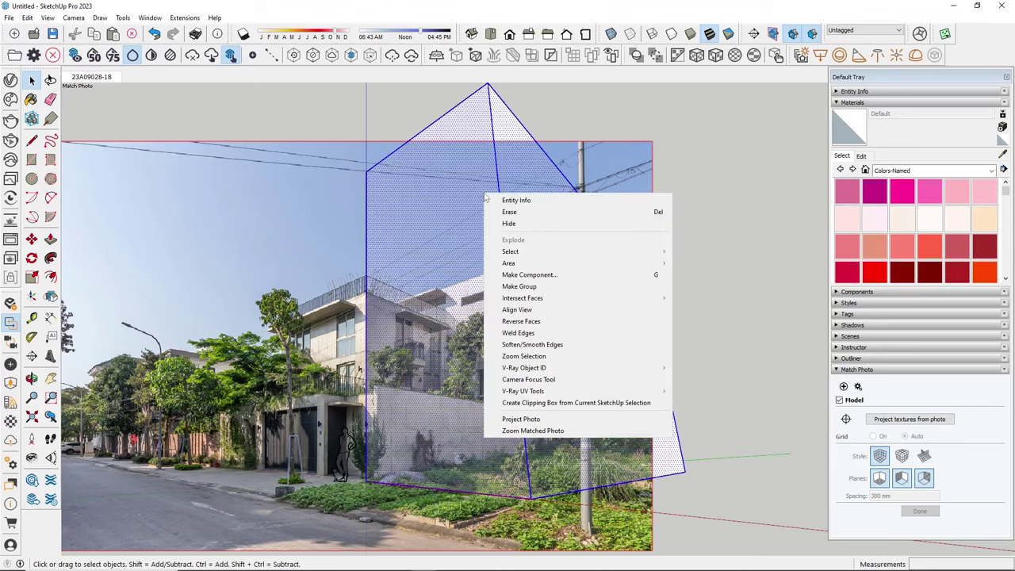
pyautogui.click(538, 290)
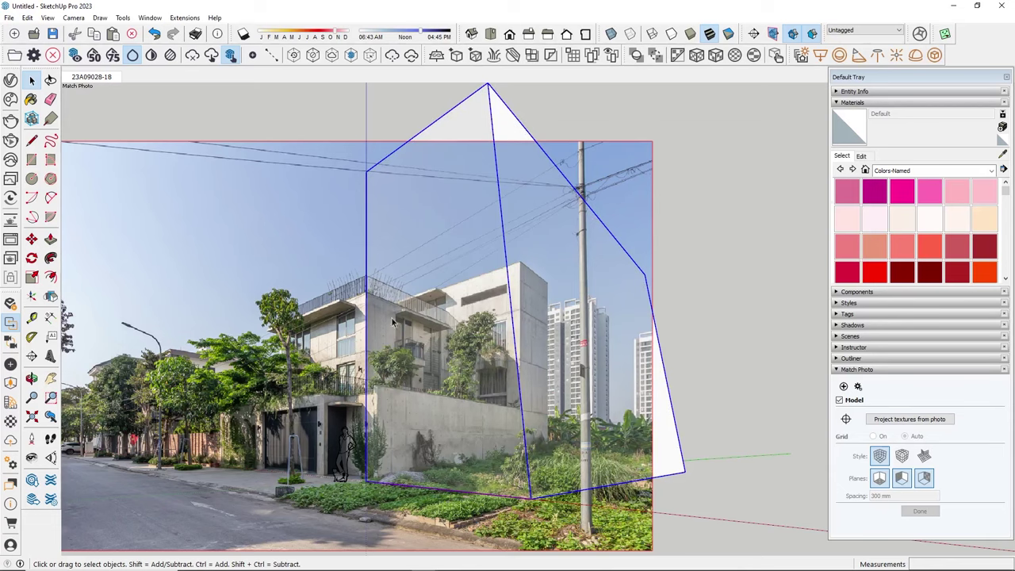
pyautogui.scroll(1, 380, 416)
pyautogui.scroll(1, 382, 420)
pyautogui.scroll(-1, 370, 437)
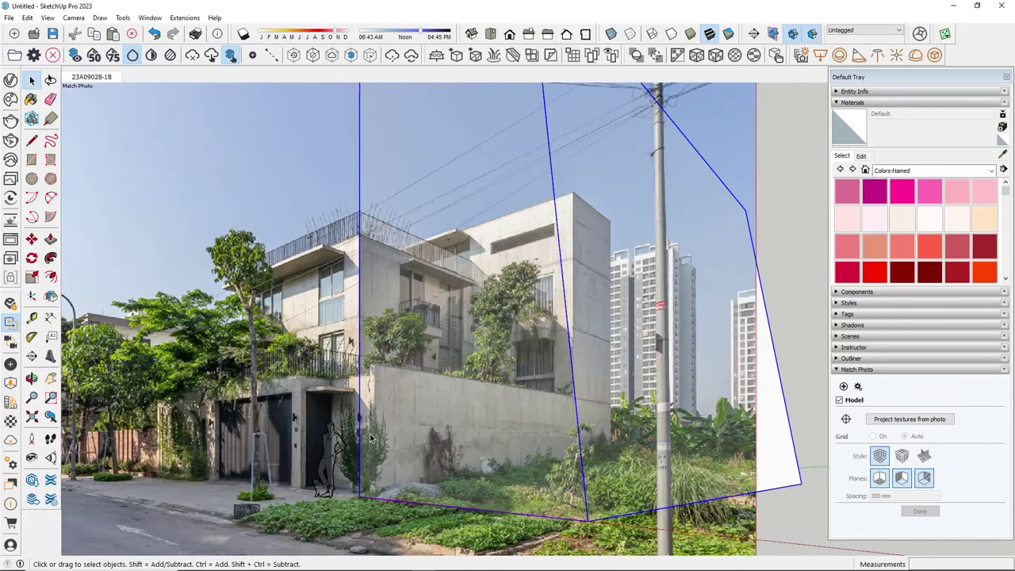
pyautogui.click(331, 454)
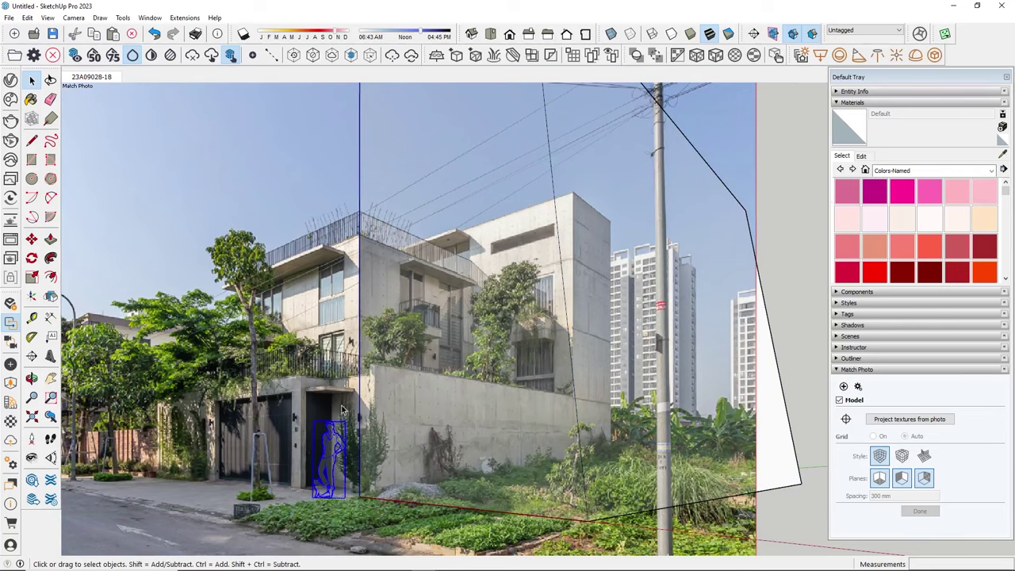
pyautogui.scroll(-2, 320, 435)
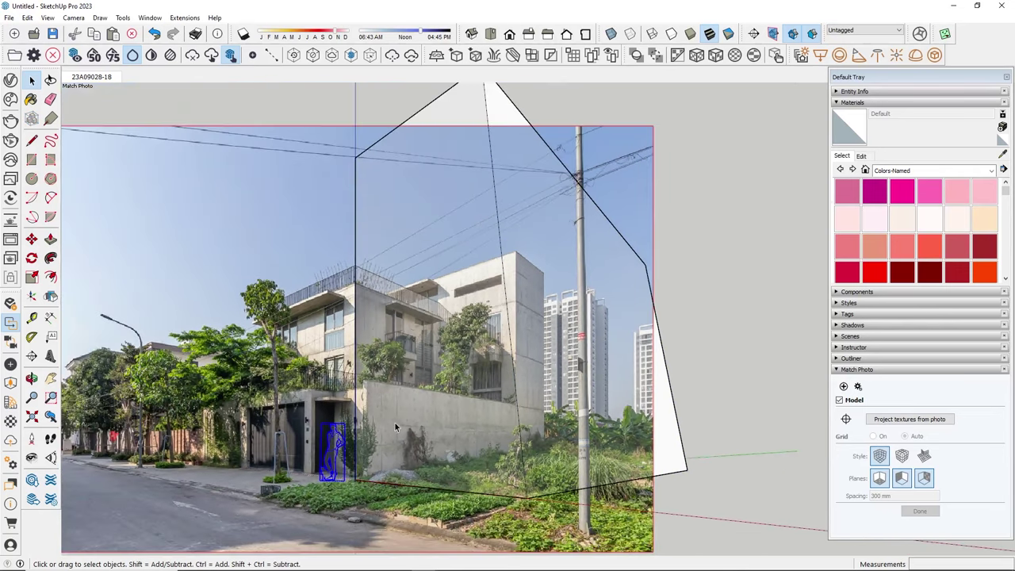
# - Re-edit the photo match, dragging grips so the box sits lower and smaller, then finish
pyautogui.click(857, 386)
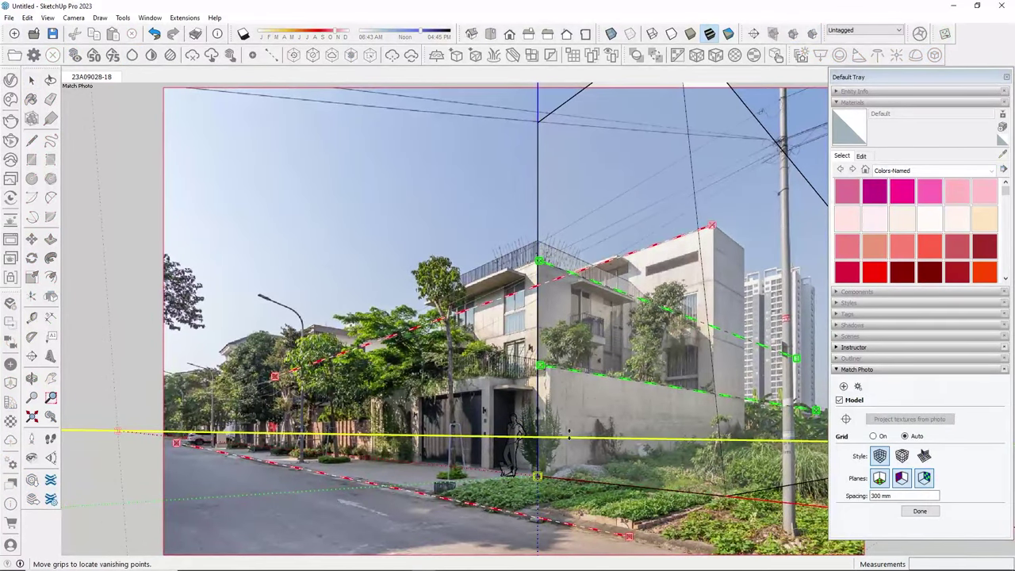
pyautogui.keyDown('shift'); pyautogui.moveTo(521, 431); pyautogui.dragTo(555, 419, button='middle'); pyautogui.keyUp('shift')
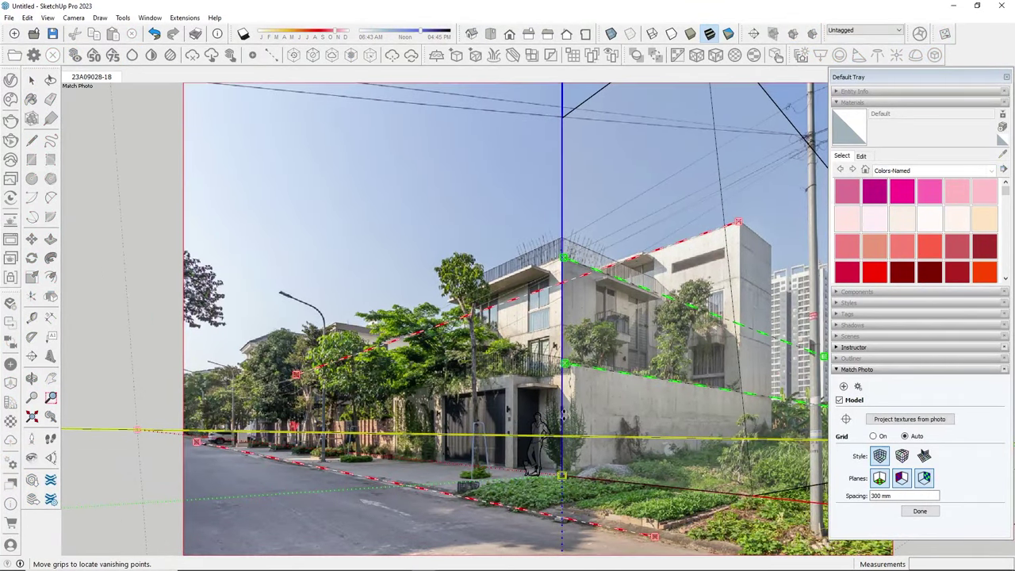
pyautogui.moveTo(564, 414); pyautogui.dragTo(562, 423)
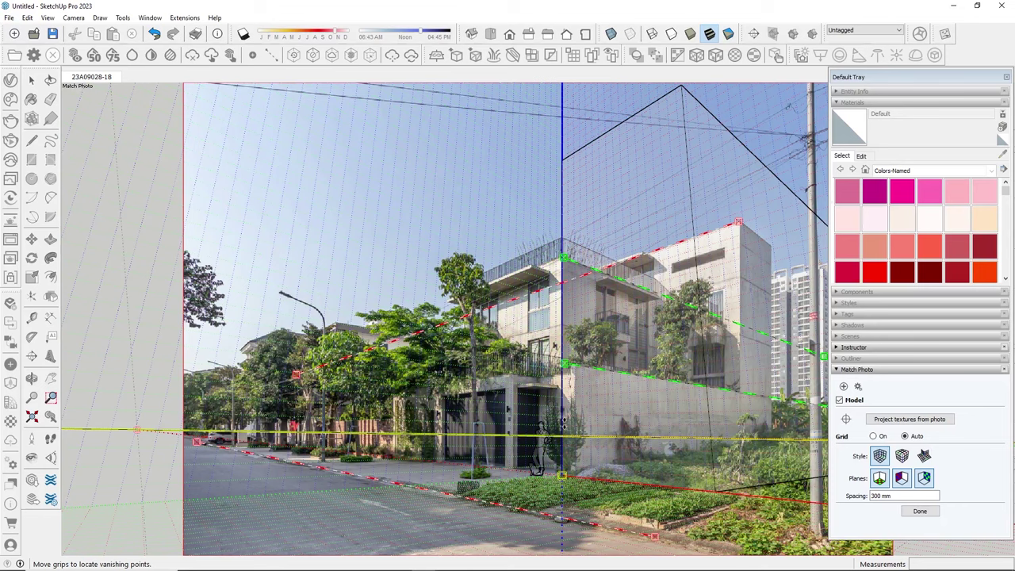
pyautogui.moveTo(561, 420); pyautogui.dragTo(623, 335)
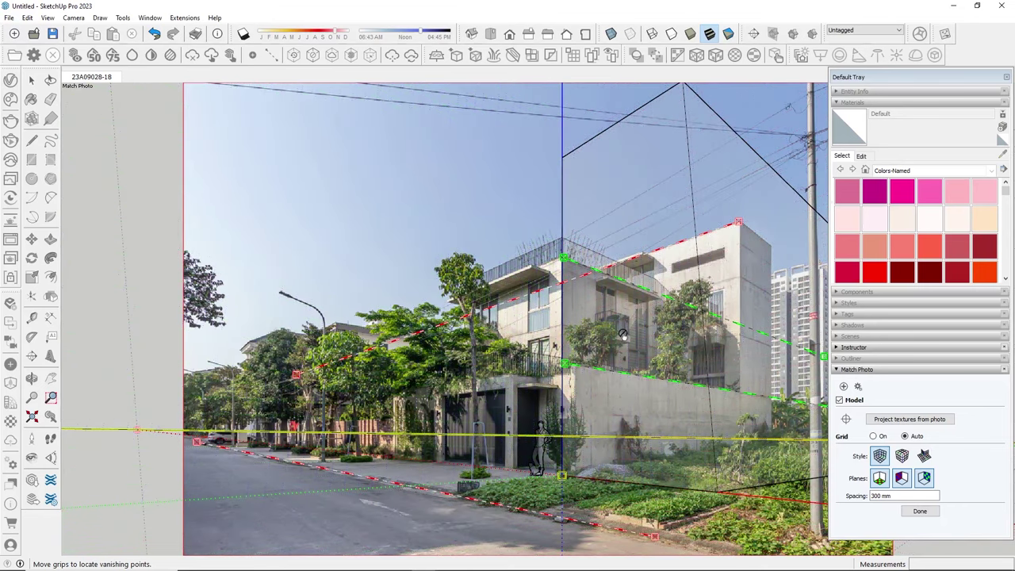
pyautogui.moveTo(562, 401); pyautogui.dragTo(562, 402)
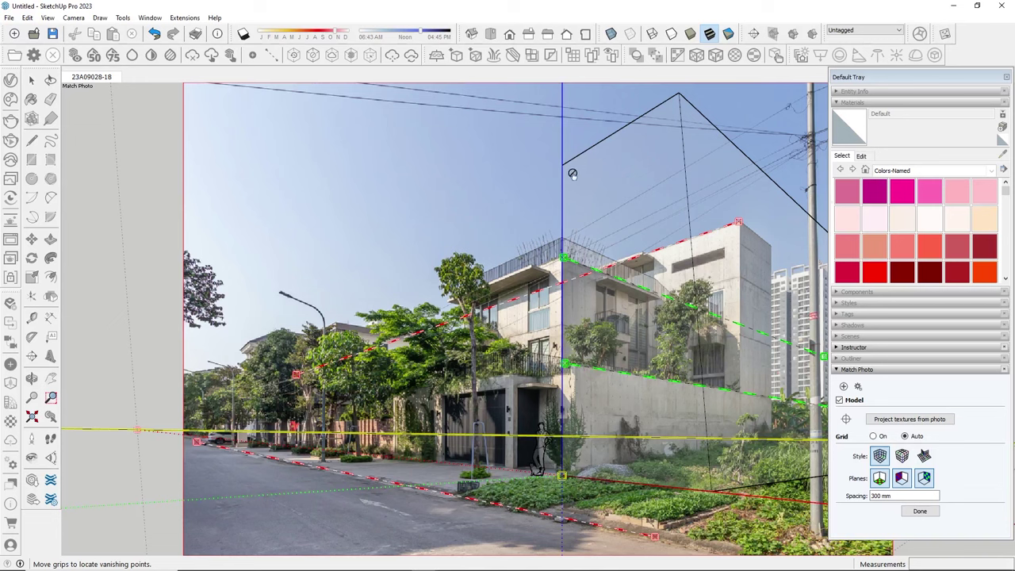
pyautogui.click(918, 511)
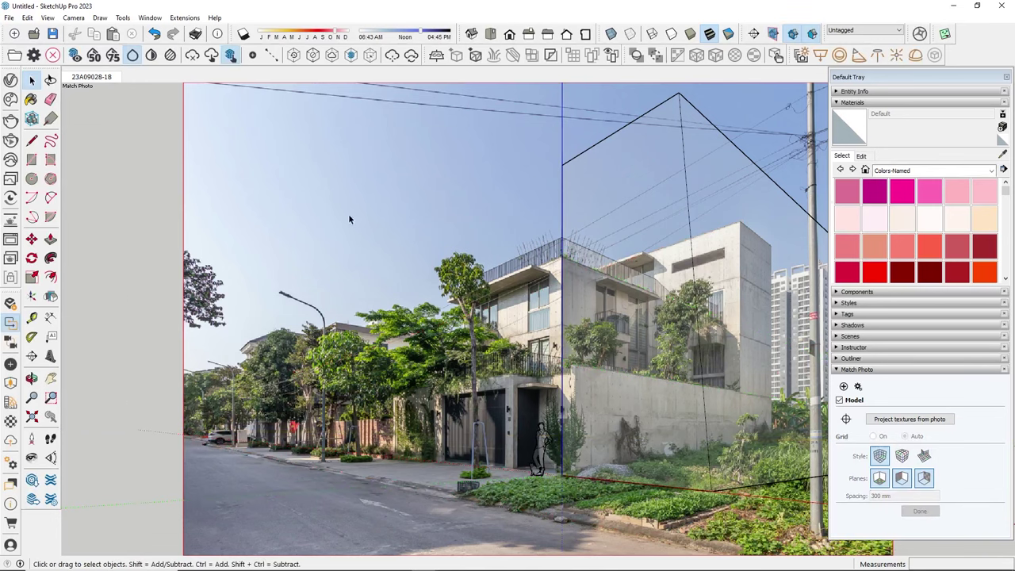
# - Paste the copied townhouse model into the street-photo file beside the box
pyautogui.tripleClick(619, 164)
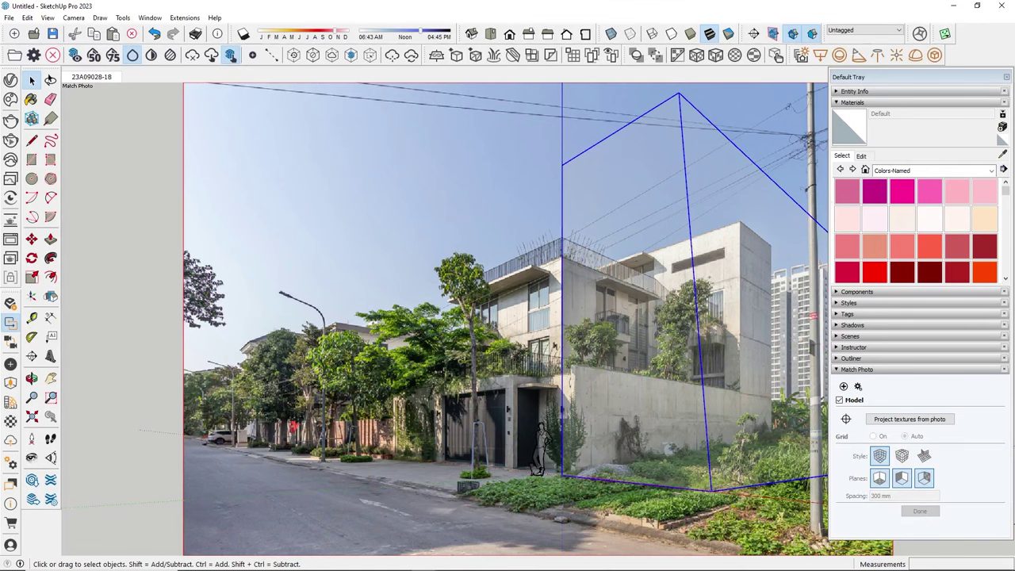
pyautogui.moveTo(406, 282); pyautogui.dragTo(484, 386, button='middle')
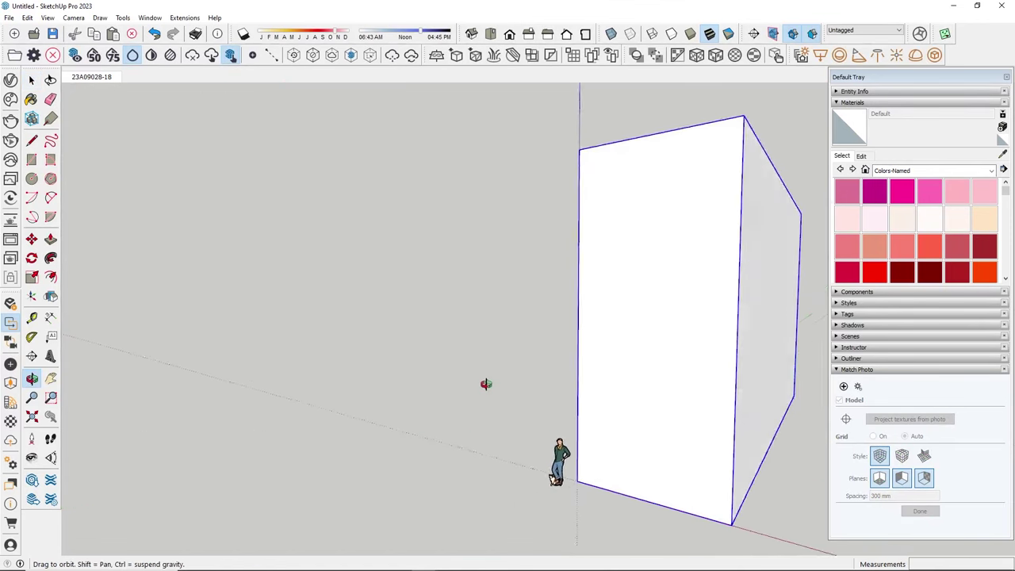
pyautogui.moveTo(262, 277)
pyautogui.mouseDown(button='middle')
pyautogui.moveTo(605, 405)
pyautogui.moveTo(645, 331)
pyautogui.moveTo(560, 345)
pyautogui.moveTo(453, 317)
pyautogui.mouseUp(button='middle')
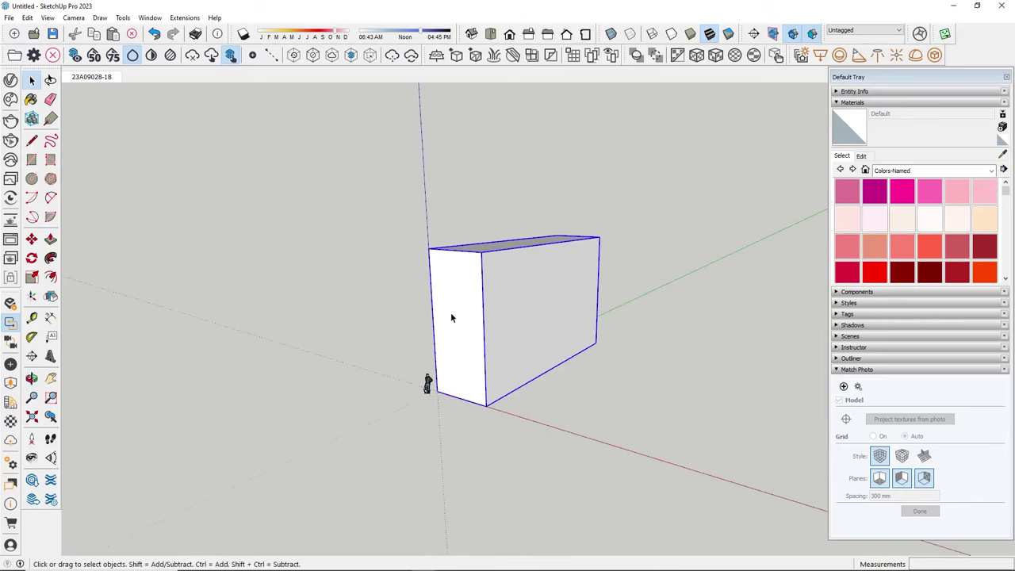
pyautogui.click(27, 17)
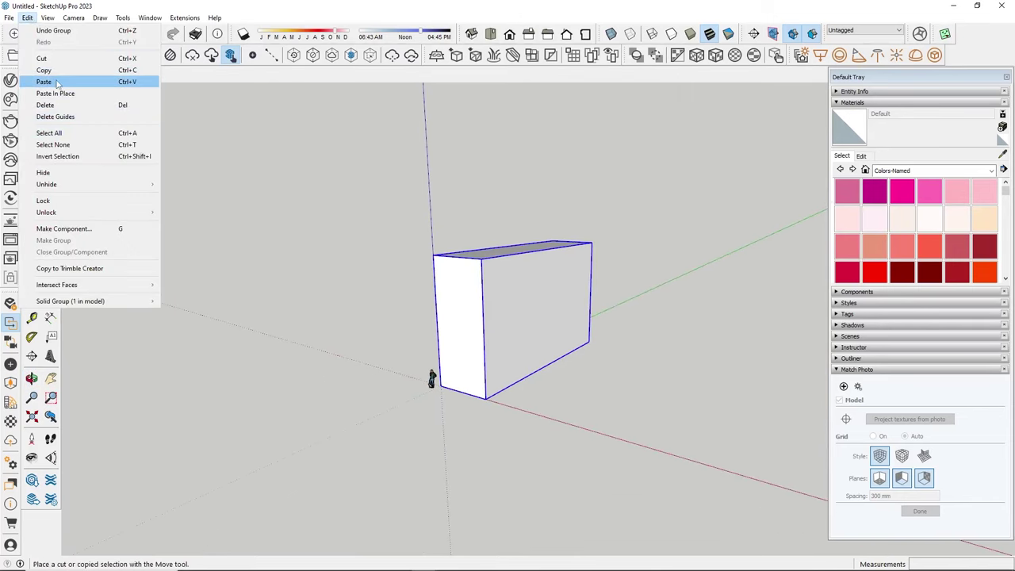
pyautogui.click(59, 81)
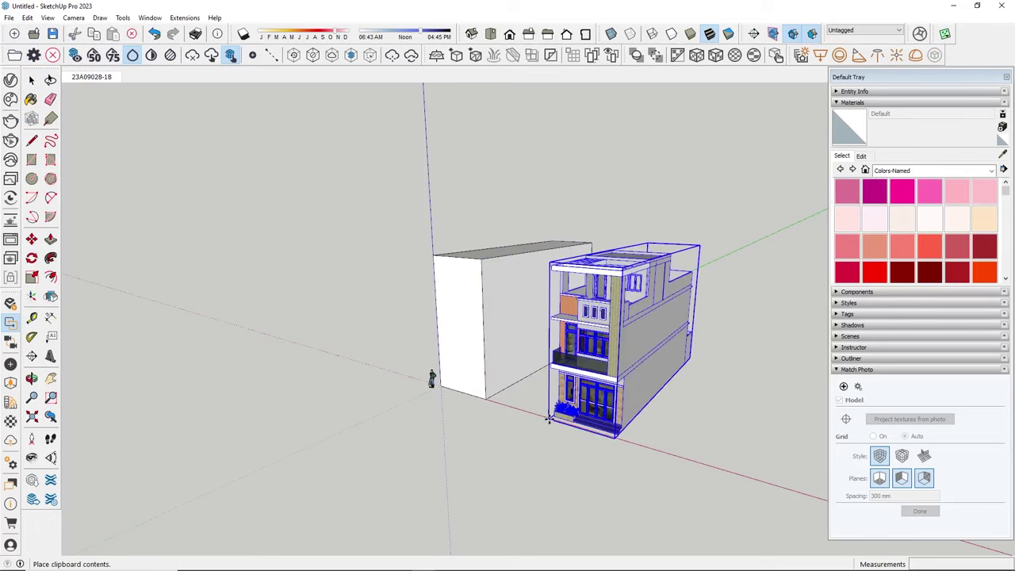
pyautogui.scroll(2, 545, 436)
pyautogui.click(550, 421)
pyautogui.scroll(2, 539, 436)
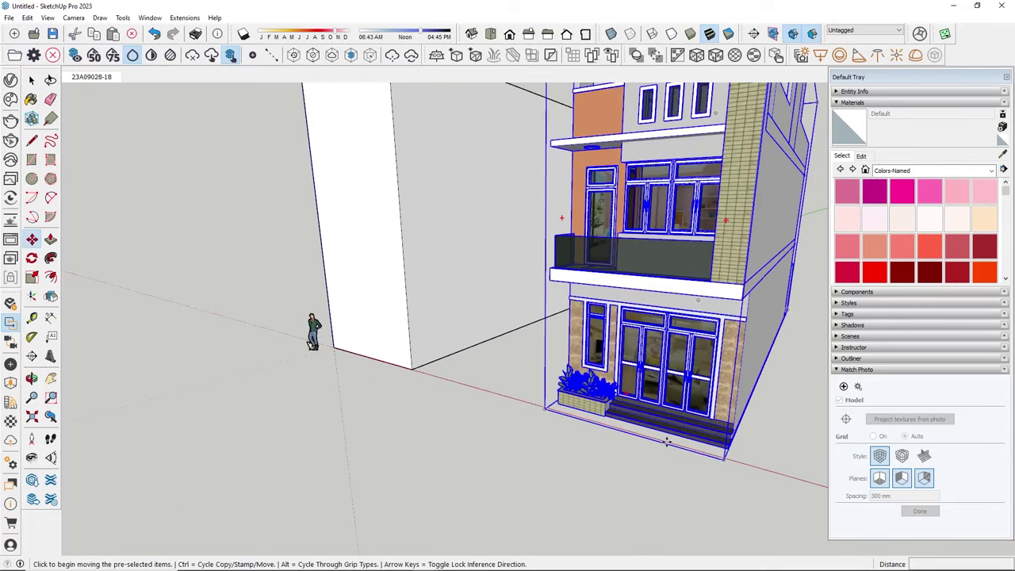
pyautogui.scroll(1, 615, 403)
pyautogui.scroll(2, 615, 403)
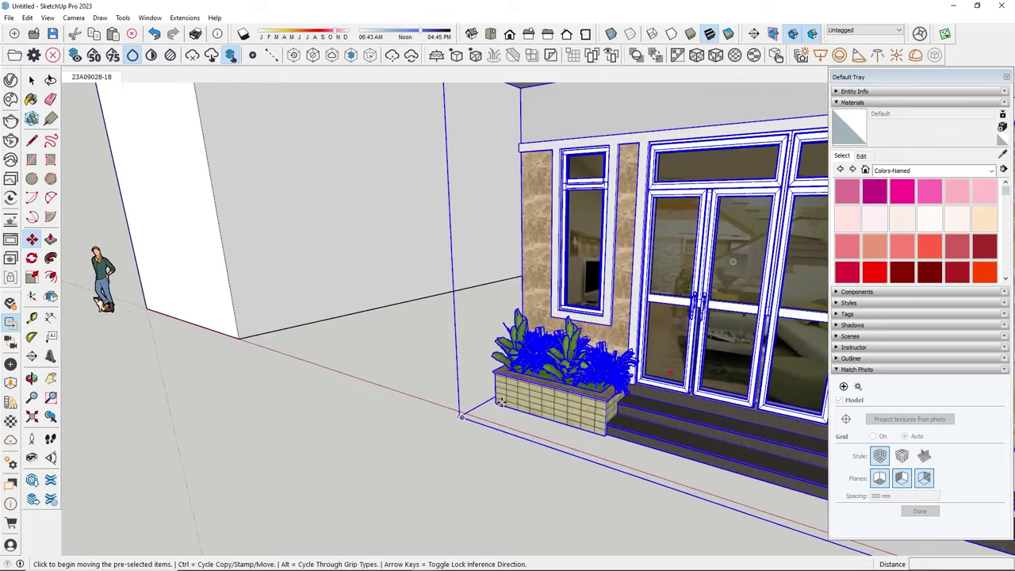
# - Try moving the townhouse by its corner, then undo the misplaced move
pyautogui.click(501, 402)
pyautogui.scroll(-3, 387, 337)
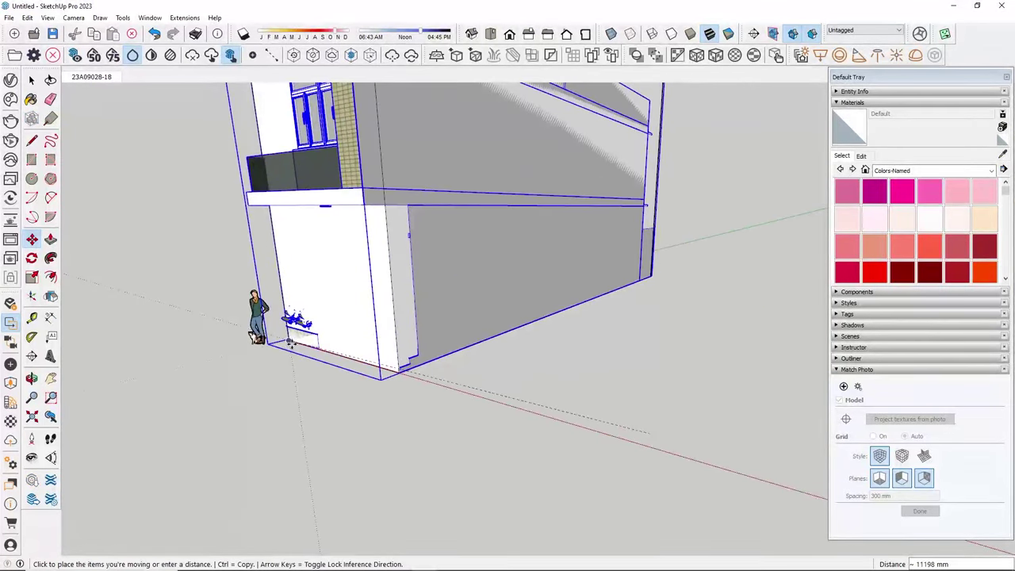
pyautogui.click(418, 361)
pyautogui.hotkey('ctrl', 'z')
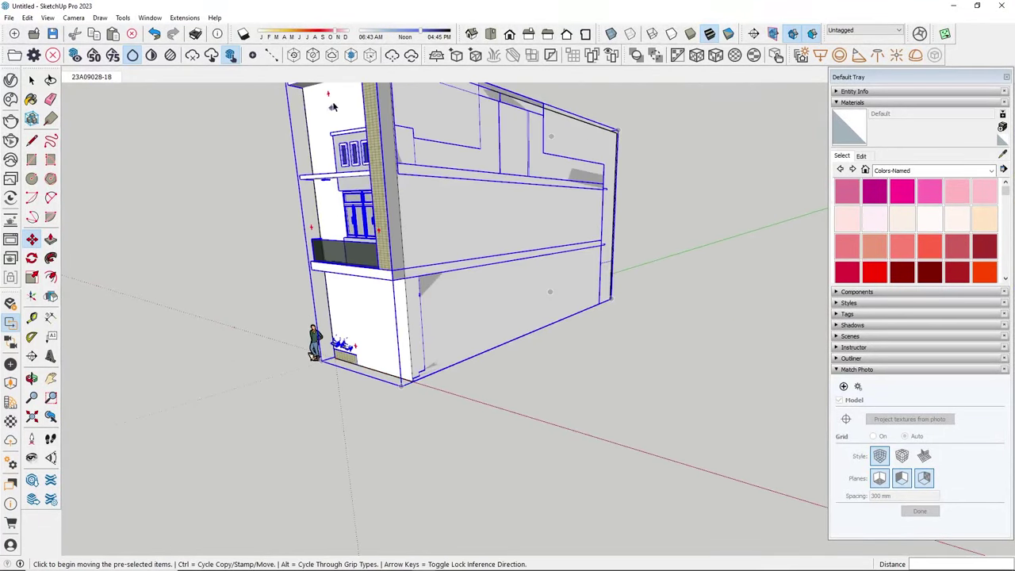
pyautogui.press('space')
# - Move the placeholder box by its bottom corner onto the townhouse corner, then delete it
pyautogui.click(343, 107)
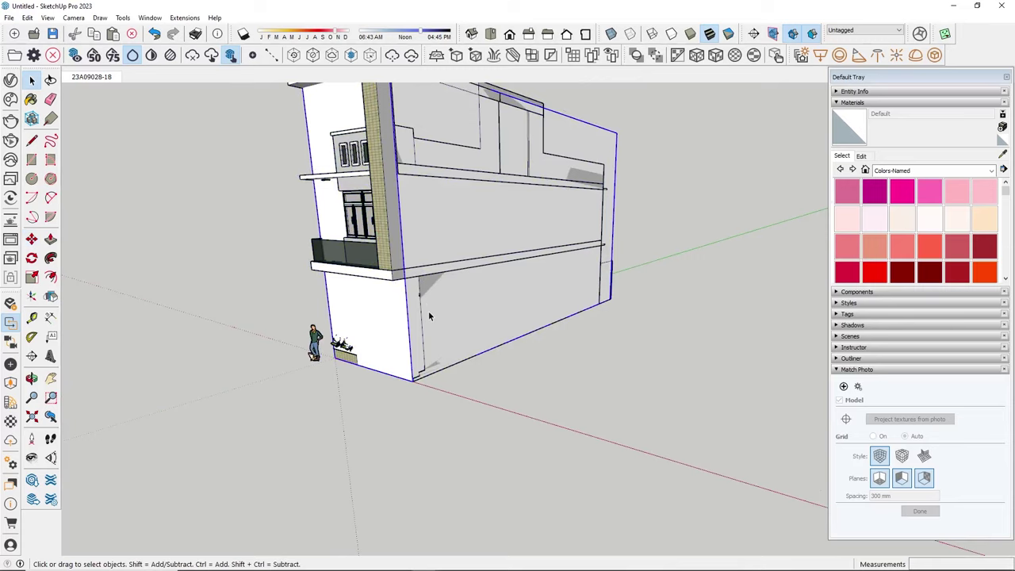
pyautogui.press('m')
pyautogui.click(429, 316)
pyautogui.click(736, 406)
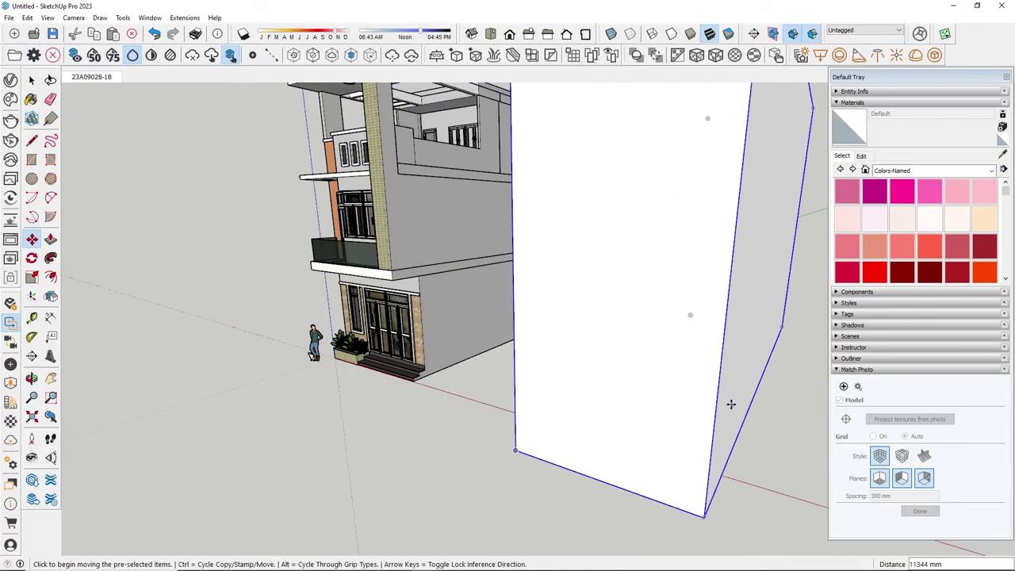
pyautogui.scroll(-5, 730, 404)
pyautogui.moveTo(731, 404)
pyautogui.mouseDown(button='middle')
pyautogui.moveTo(537, 426)
pyautogui.moveTo(637, 489)
pyautogui.moveTo(577, 450)
pyautogui.mouseUp(button='middle')
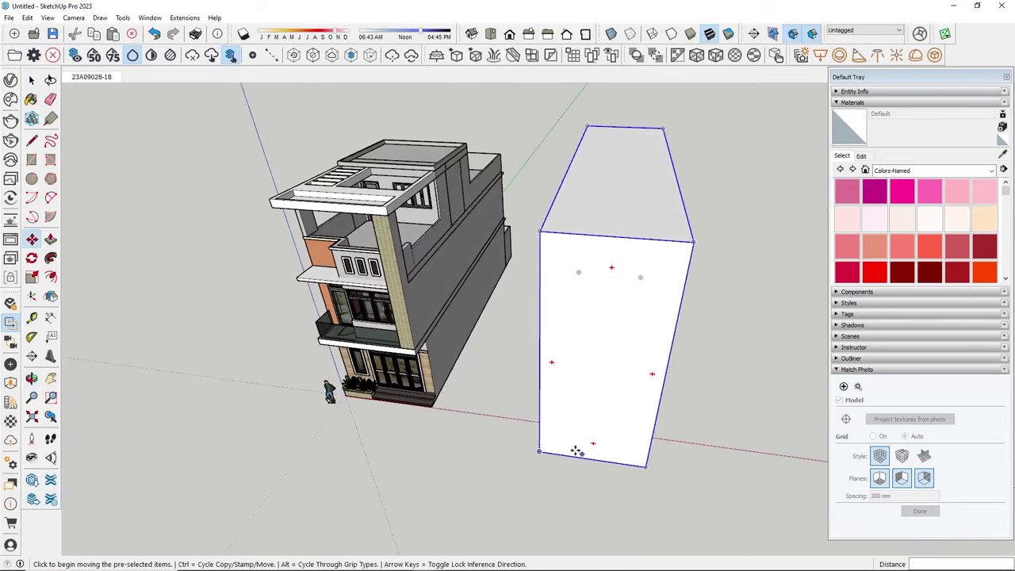
pyautogui.click(536, 453)
pyautogui.click(432, 406)
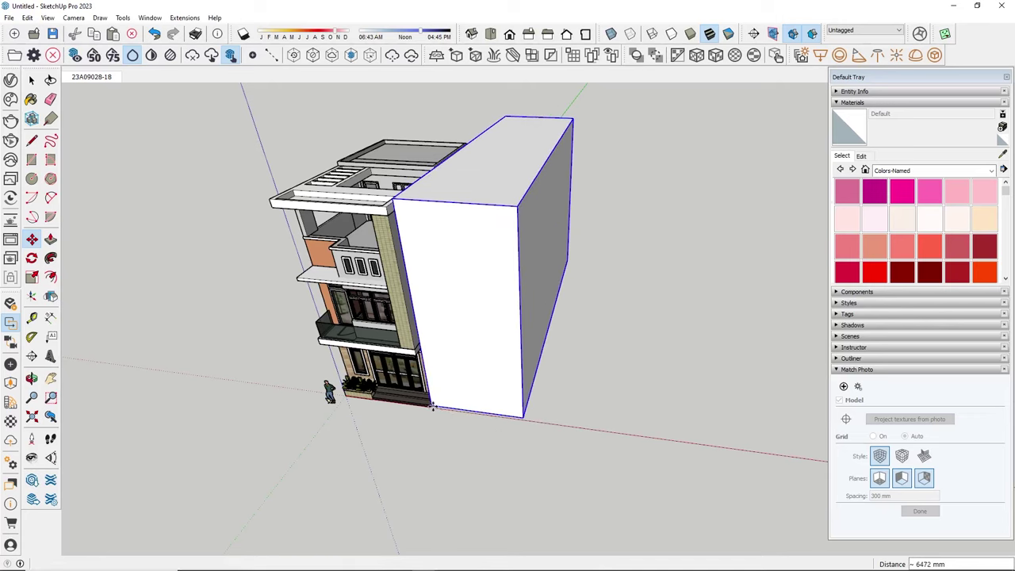
pyautogui.moveTo(432, 407)
pyautogui.mouseDown(button='middle')
pyautogui.moveTo(231, 335)
pyautogui.moveTo(343, 379)
pyautogui.moveTo(476, 272)
pyautogui.mouseUp(button='middle')
pyautogui.press('space')
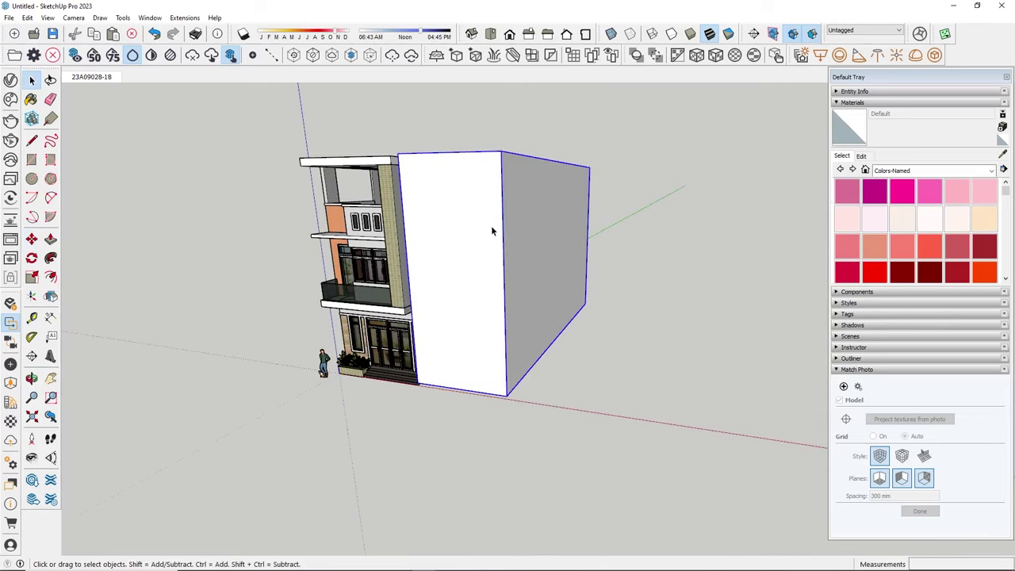
pyautogui.press('Delete')
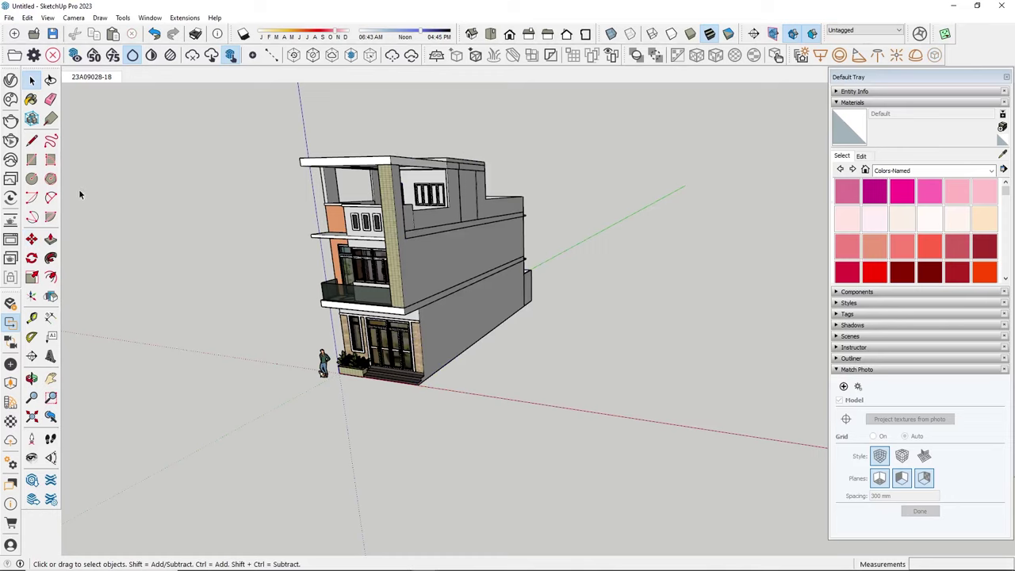
# - In the Match Photo scene, lower the Styles Match Photo opacity from 80 to 0
pyautogui.click(100, 77)
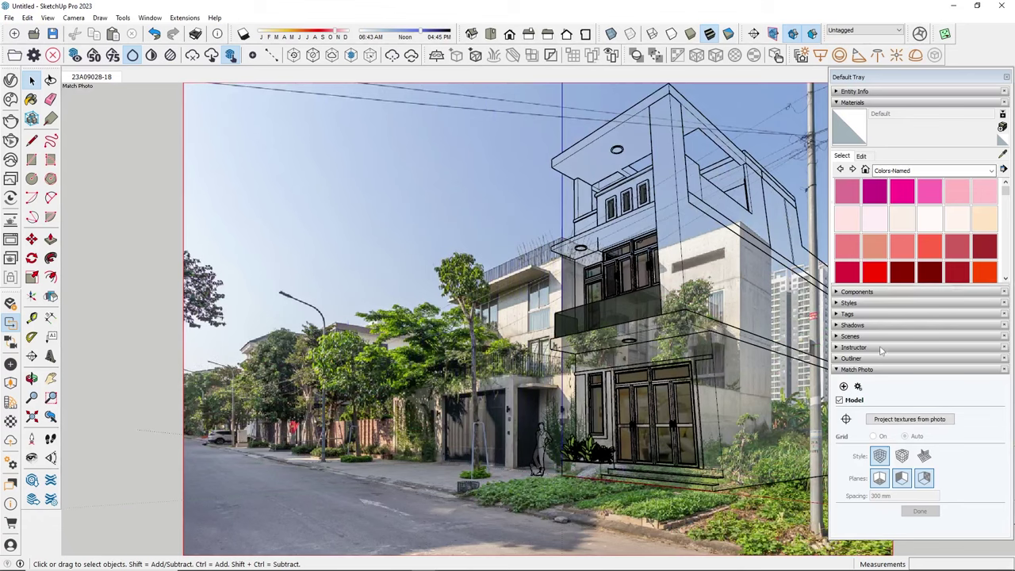
pyautogui.click(842, 303)
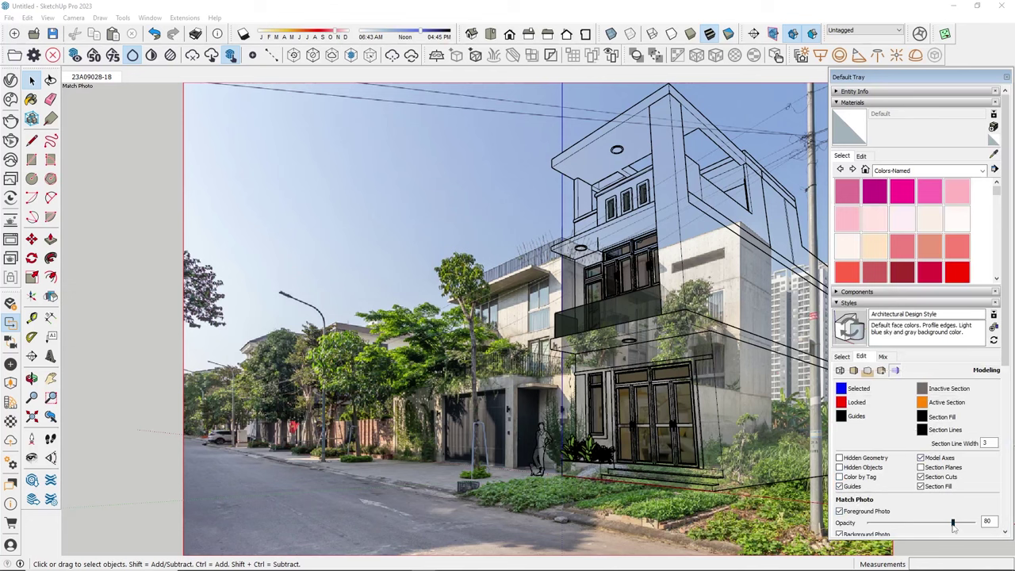
pyautogui.moveTo(953, 524); pyautogui.dragTo(866, 525)
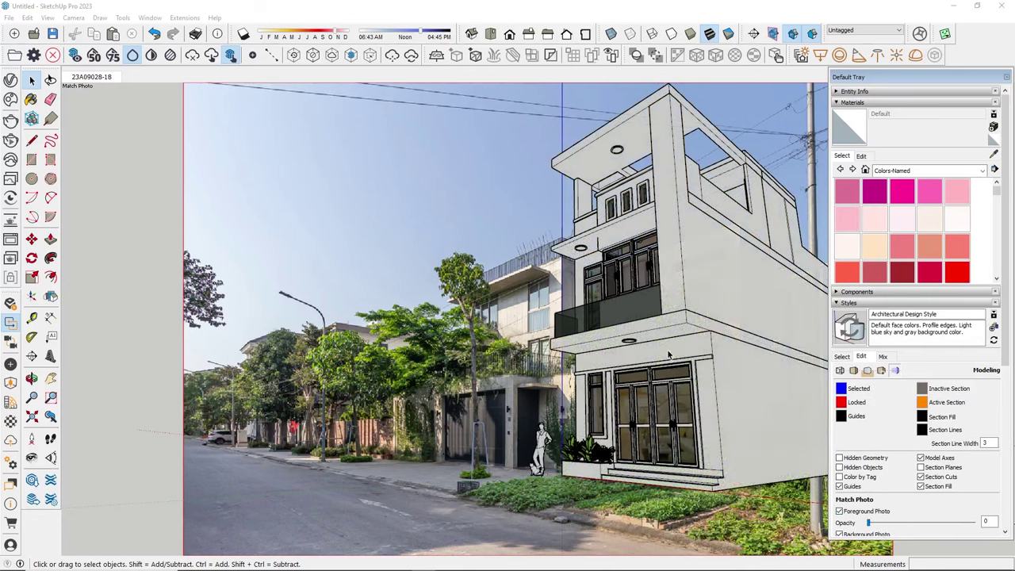